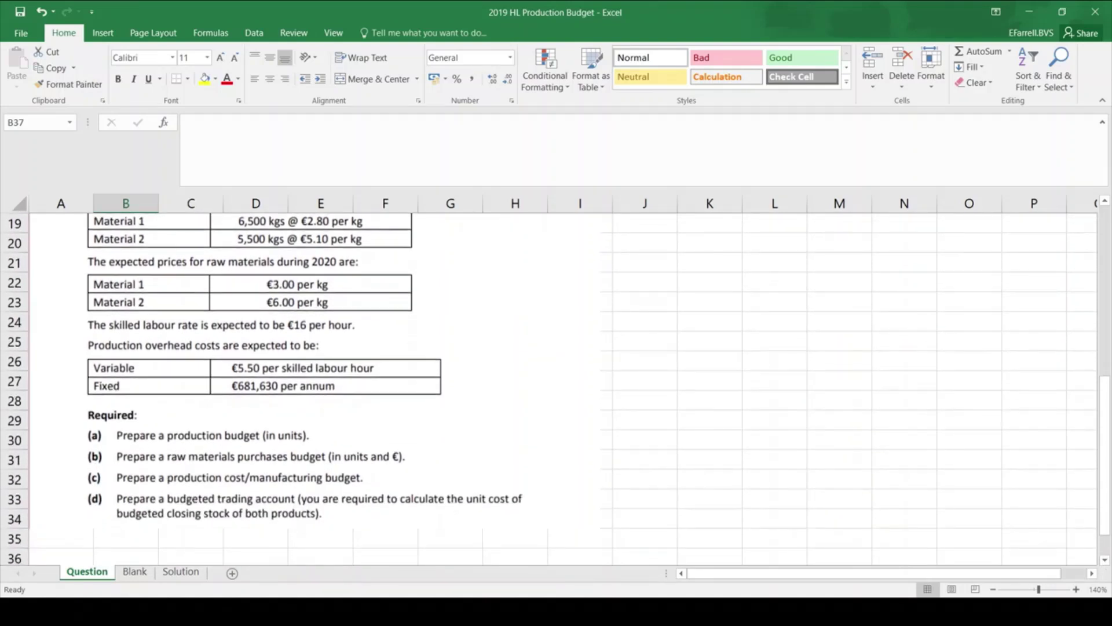
Check the Blank sheet's Required by Sales row, then show the Question sheet's 12,600 Dark and 7,500 Light sales
left_click(142, 572)
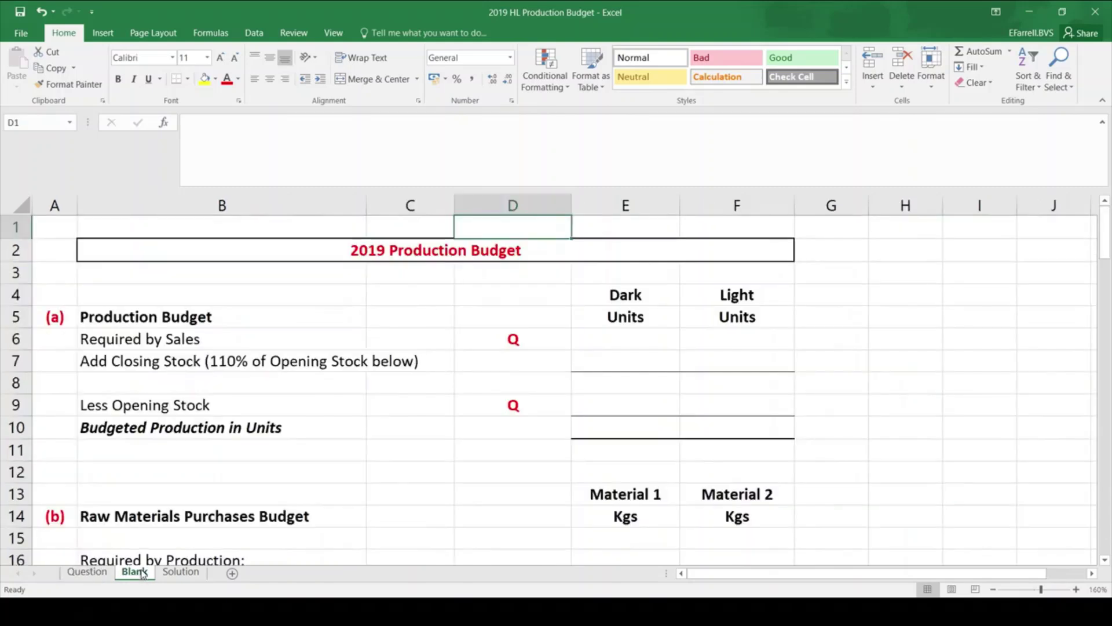
left_click(449, 333)
key("Right")
key("Right")
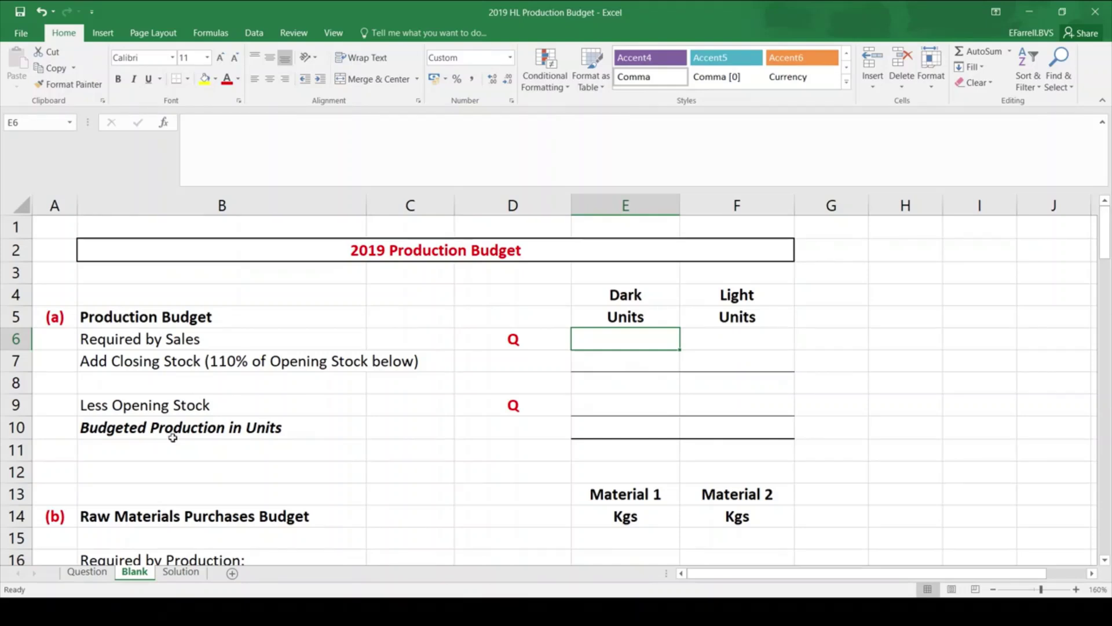
left_click(87, 572)
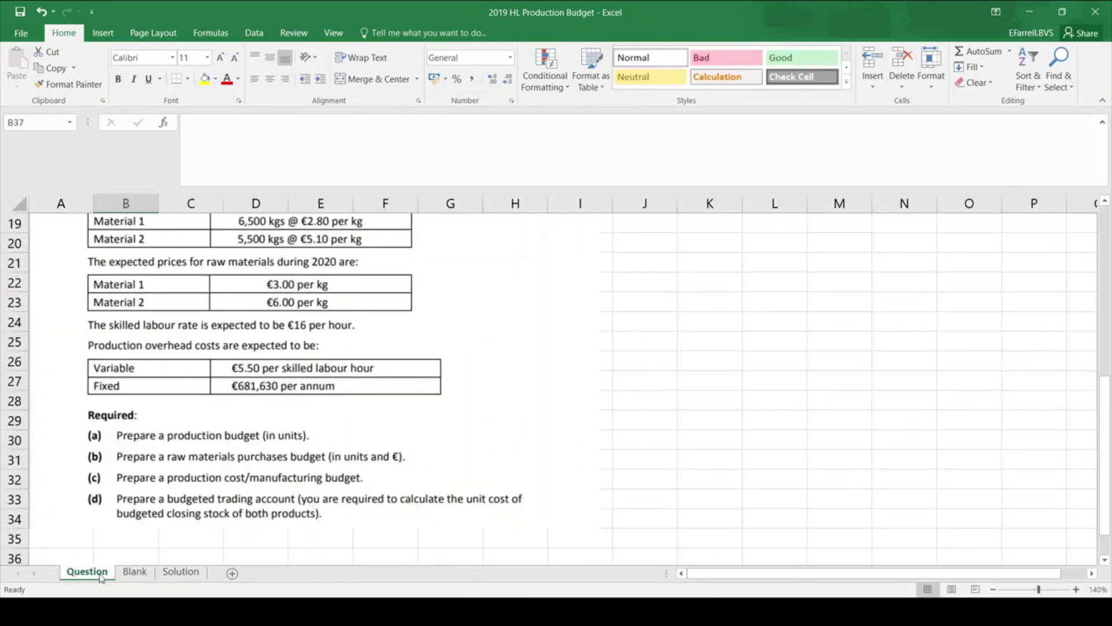
left_click(1106, 223)
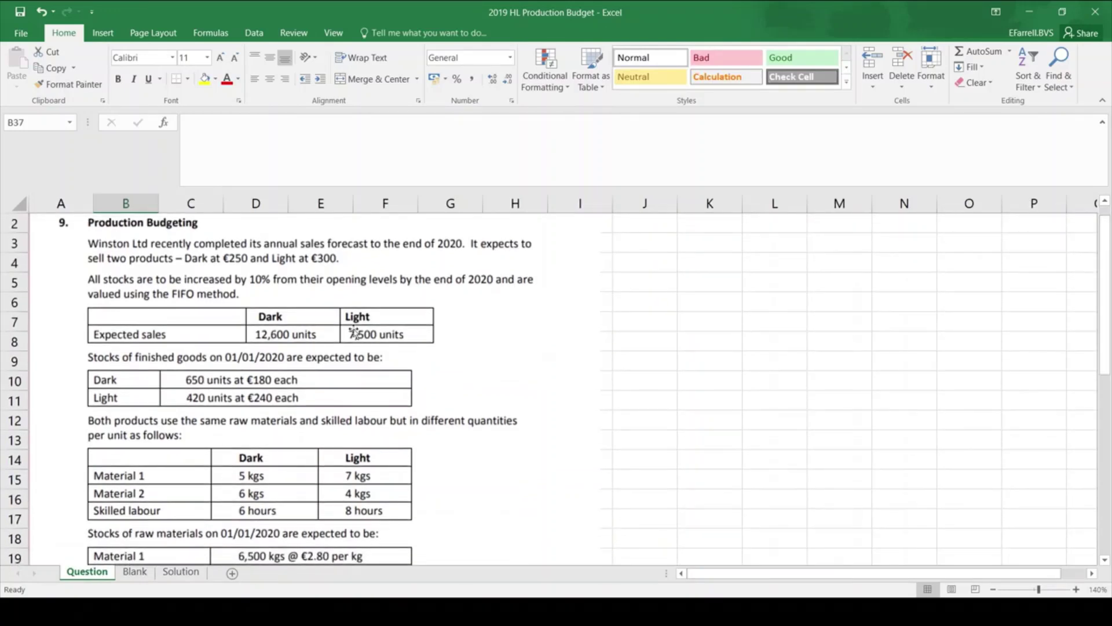
Enter Required by Sales of 12,600 Dark and 7,500 Light on the Blank sheet, then return to the Question sheet
left_click(125, 576)
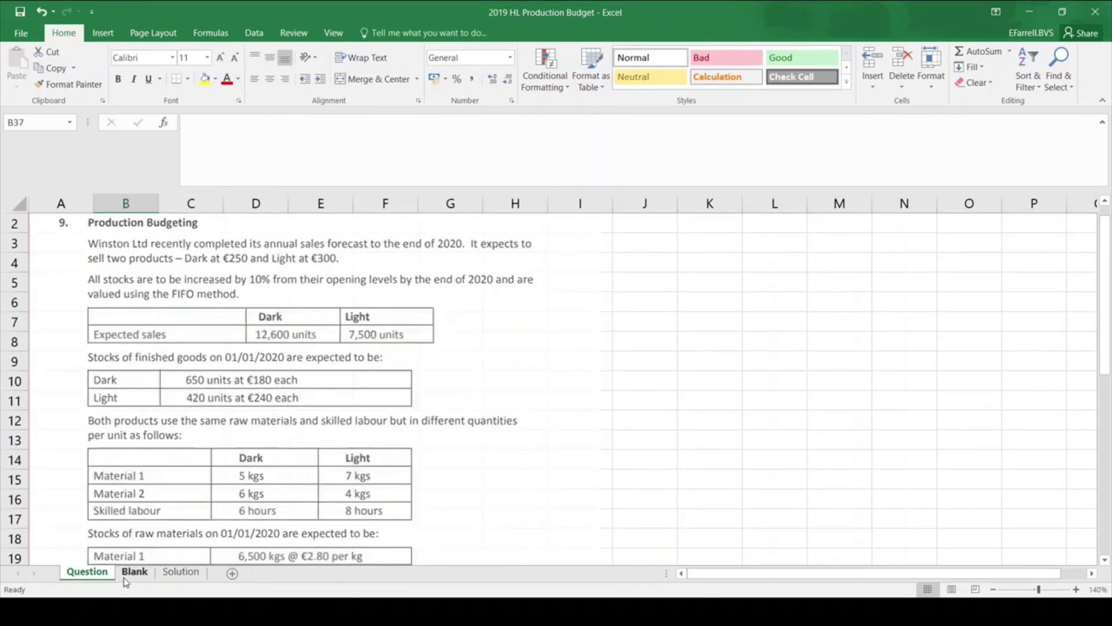
type("12600")
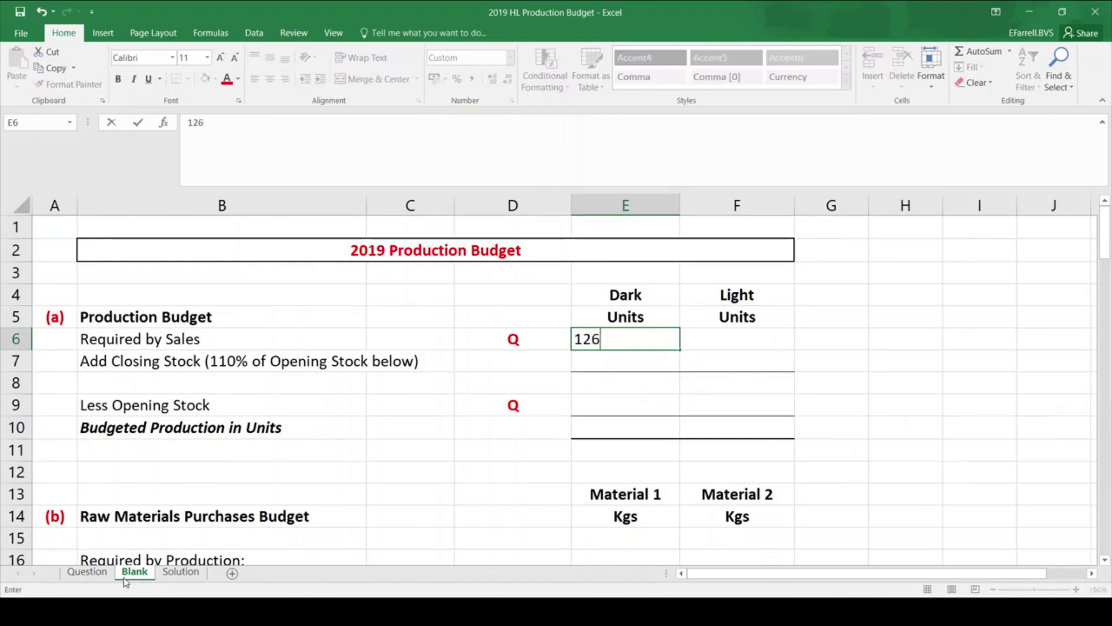
key("Tab")
type("75")
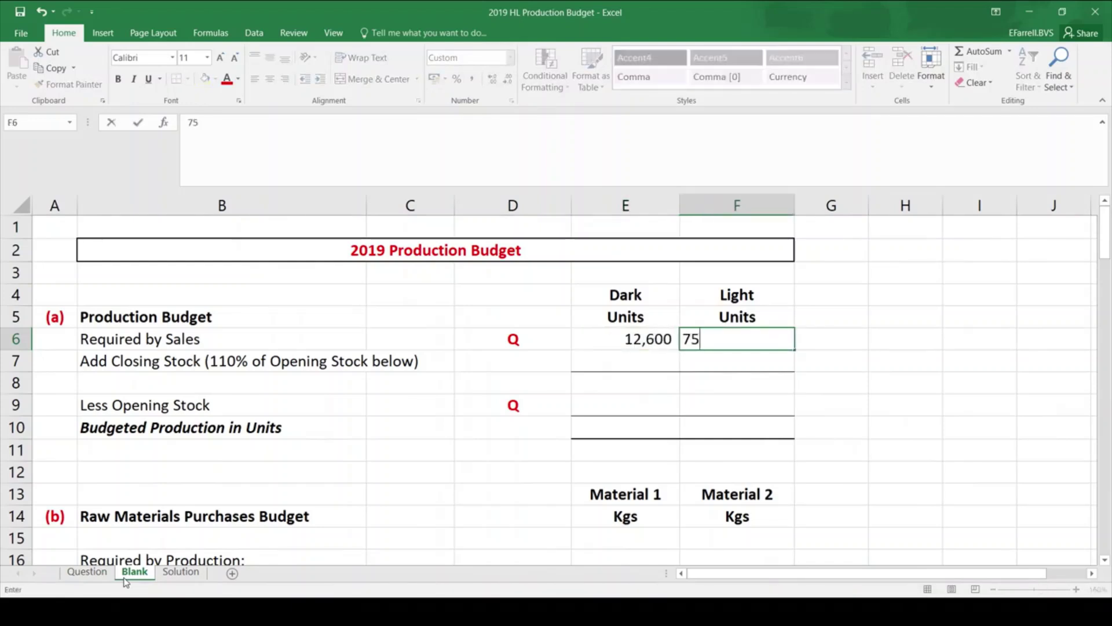
type("00")
key("Tab")
key("Left")
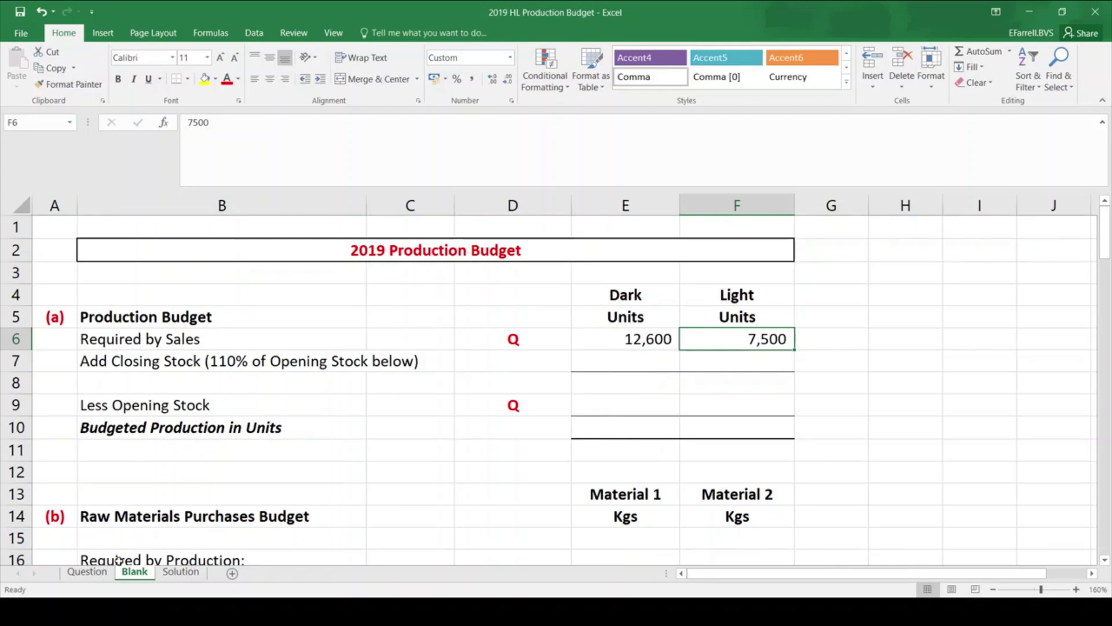
left_click(87, 572)
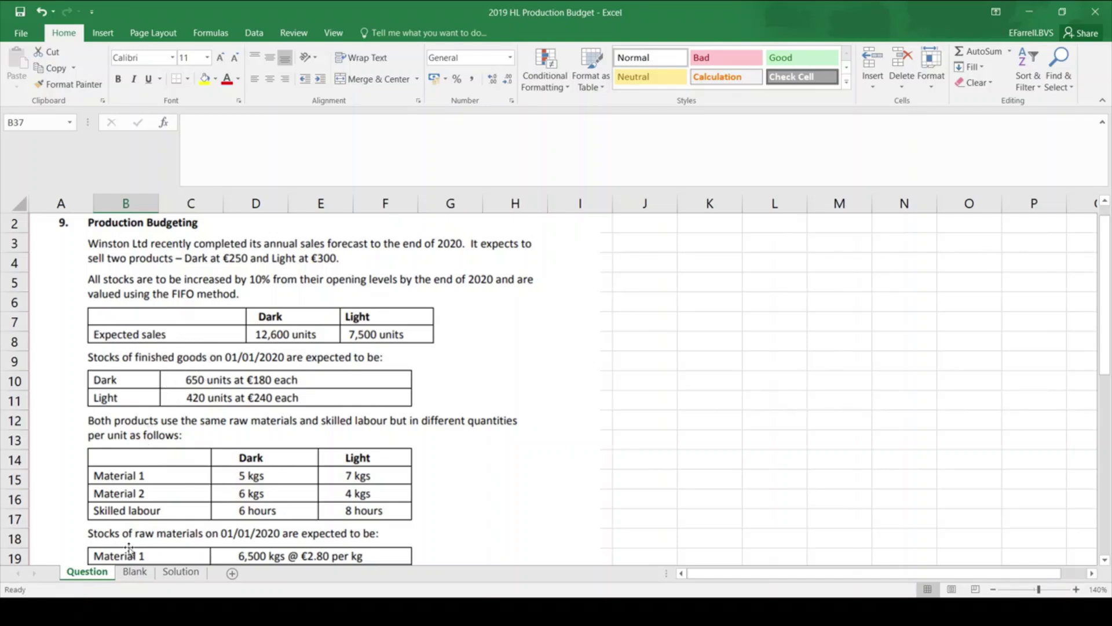
Enter Less Opening Stock of 650 Dark and 420 Light in E9:F9, then return to the Question sheet
left_click(135, 571)
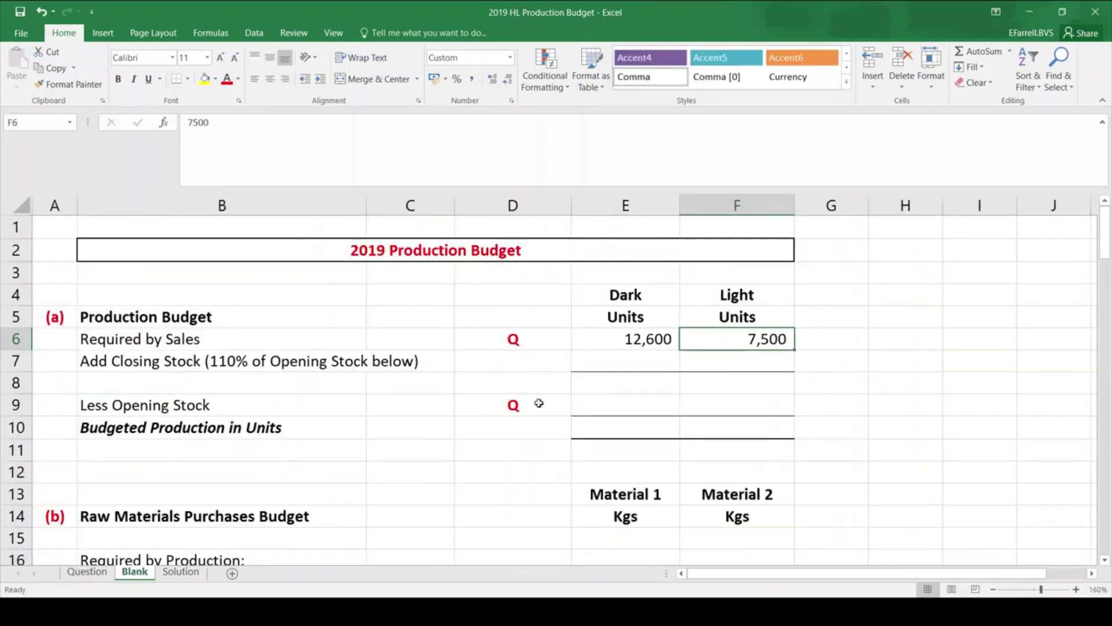
left_click(607, 404)
type("650")
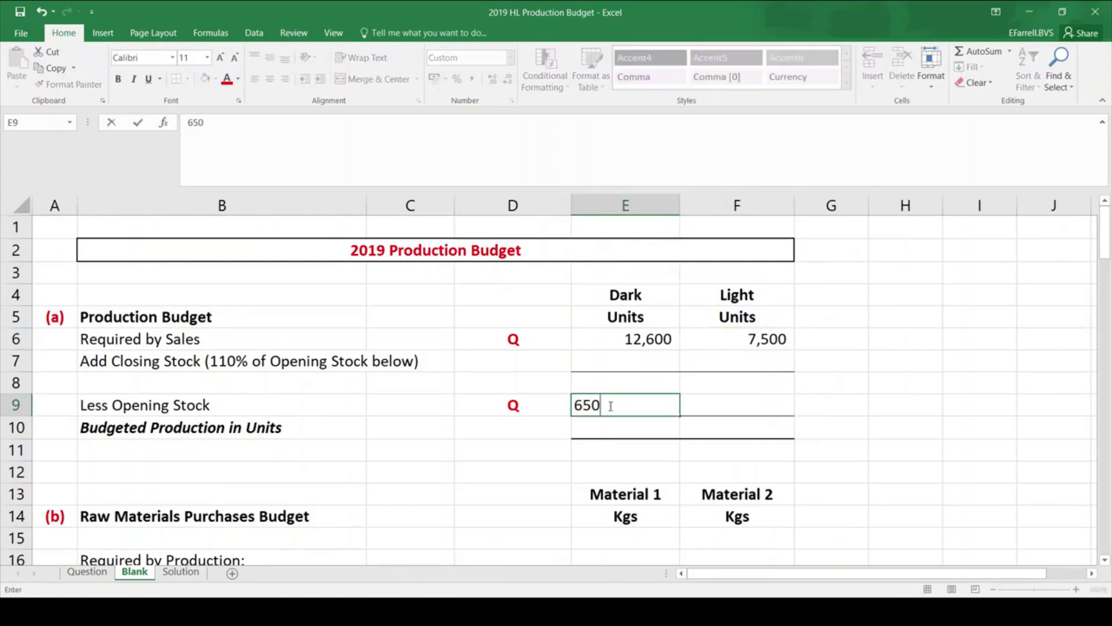
key("Tab")
type("420")
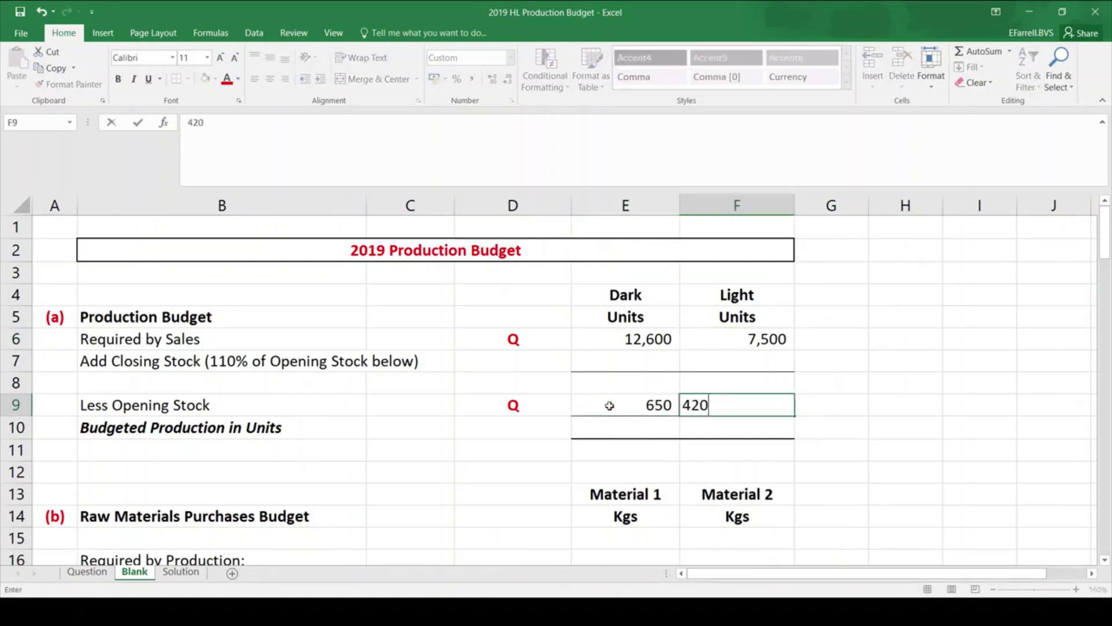
key("ctrl+Return")
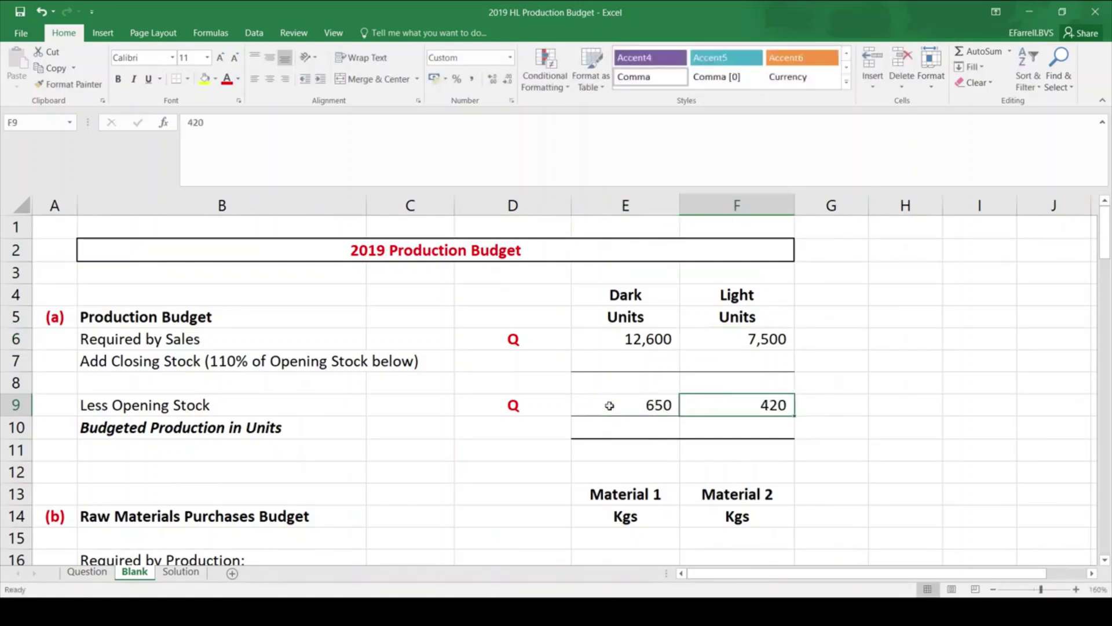
left_click(104, 573)
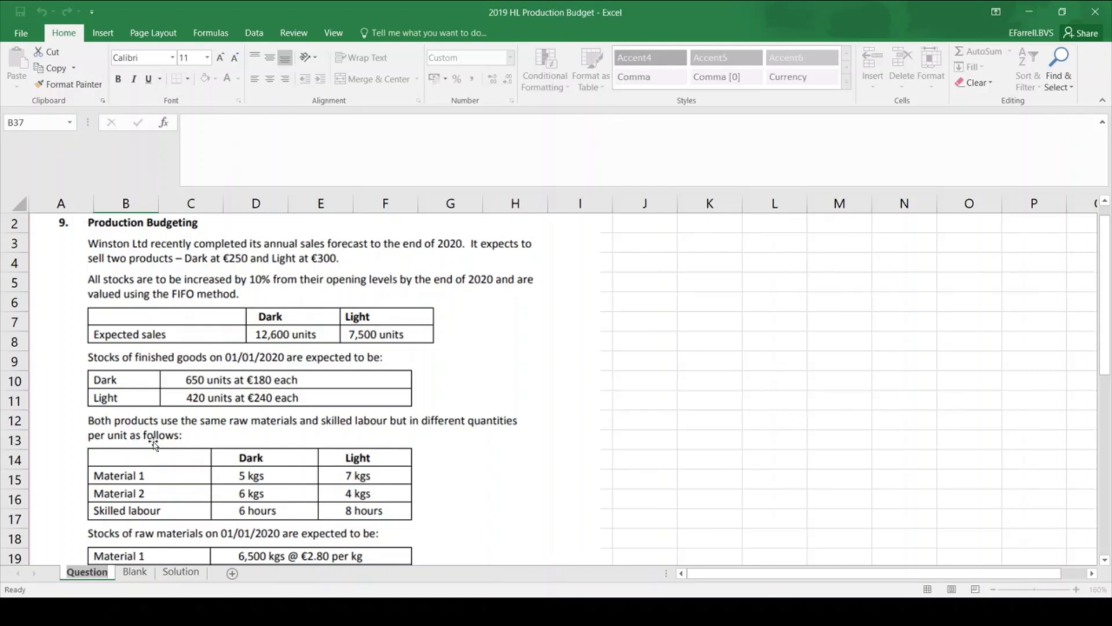
Set closing stock to 110% of opening stock: 715 Dark and 462 Light units
left_click(137, 573)
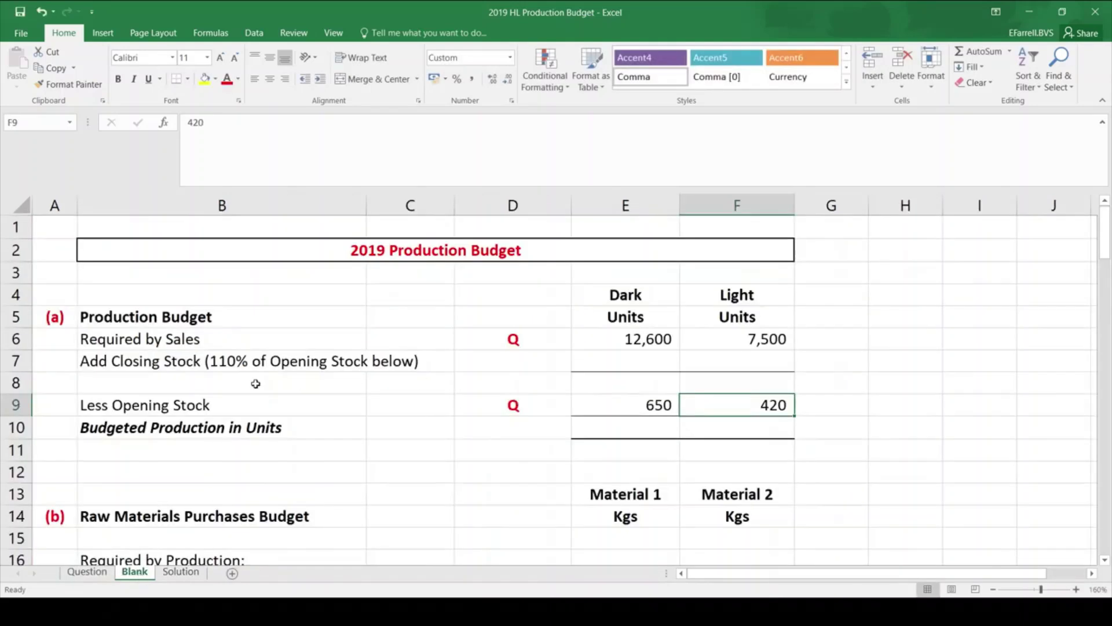
left_click(619, 360)
type("=")
key("Down")
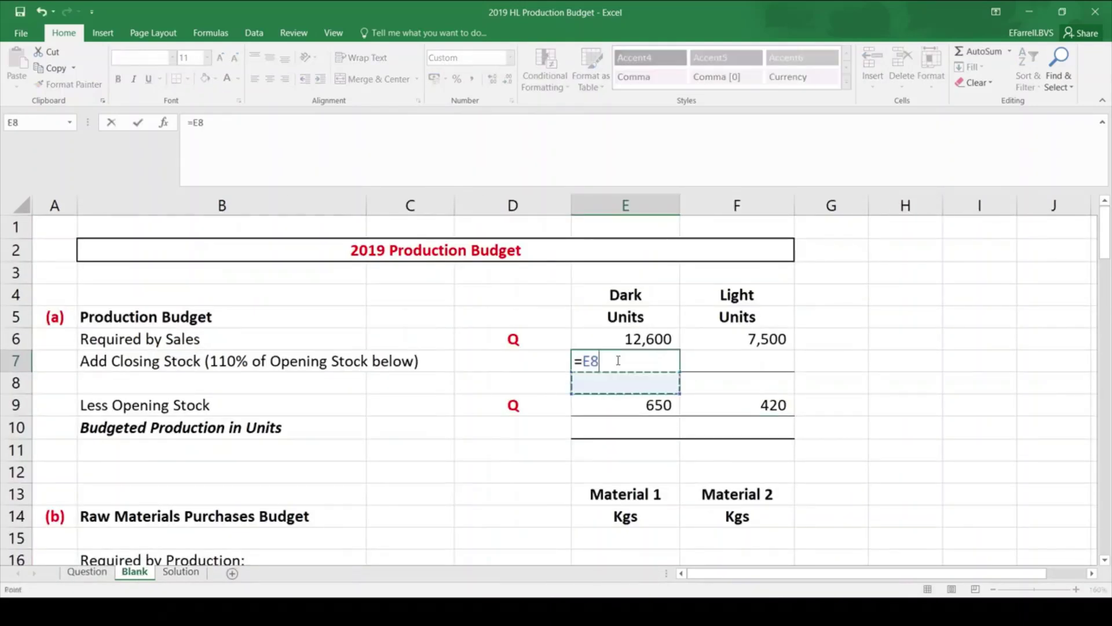
key("Down")
key("Down")
key("Up")
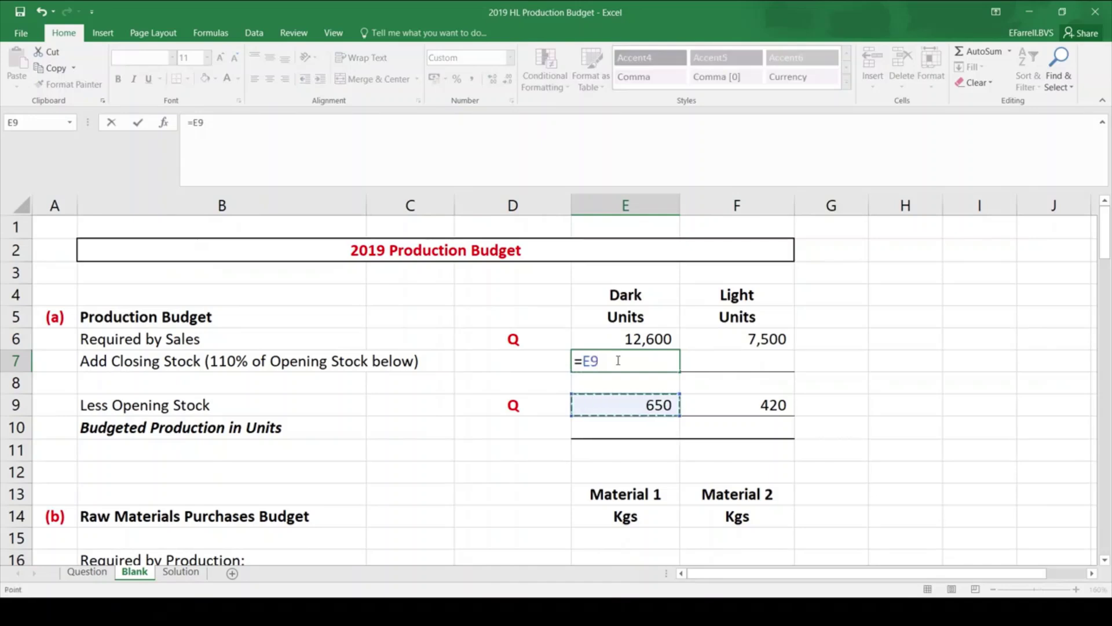
type("*110%")
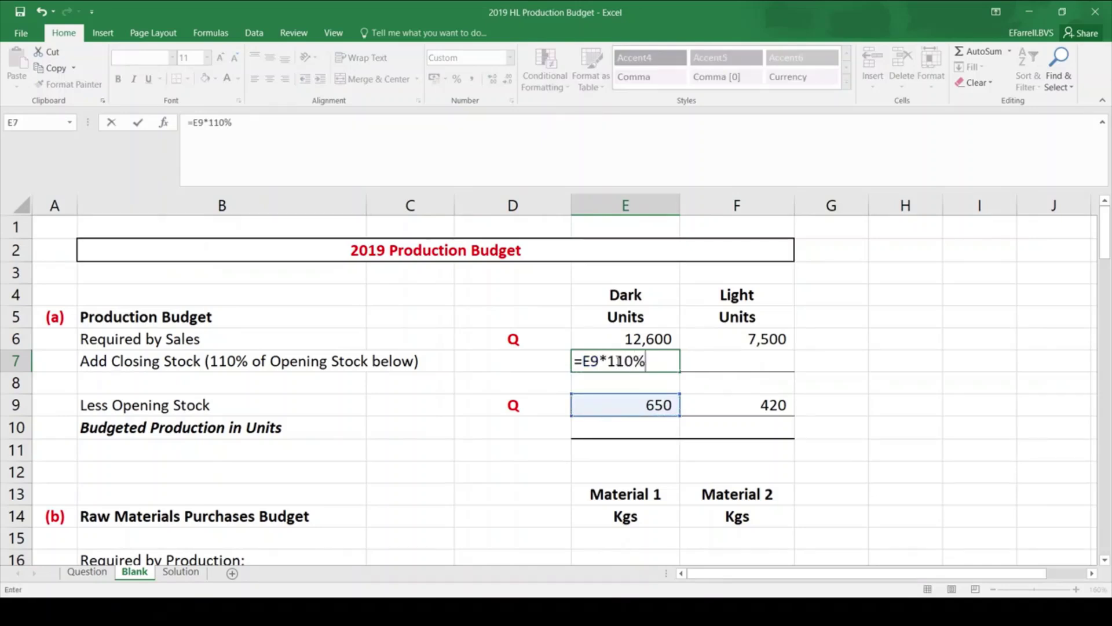
key("Return")
key("Up")
key("Right")
type("=")
key("Down")
key("Down")
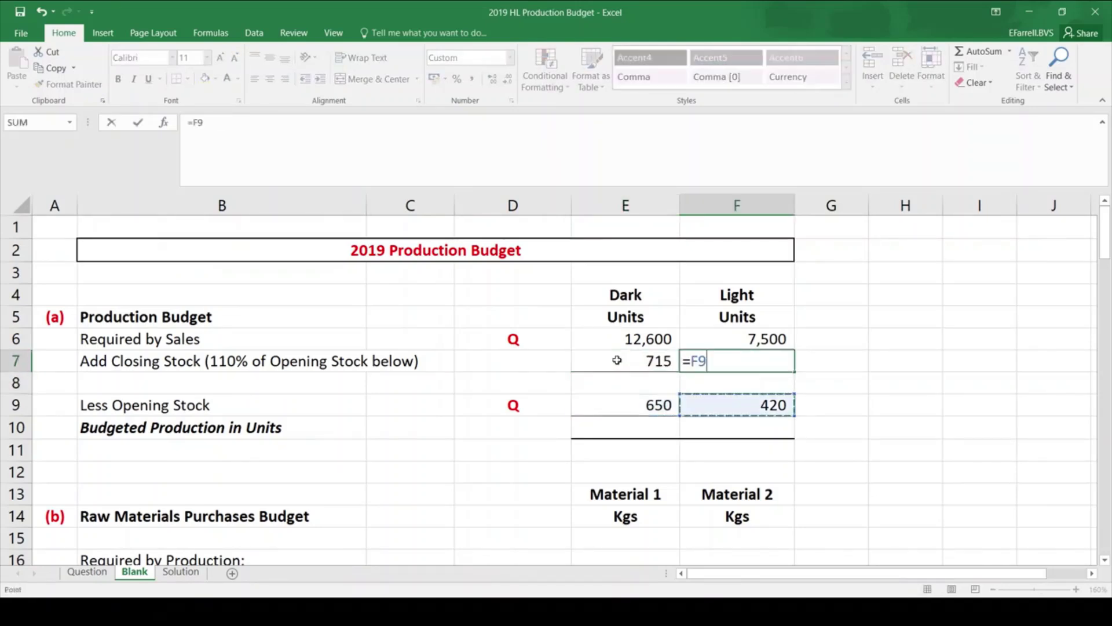
type("*110%")
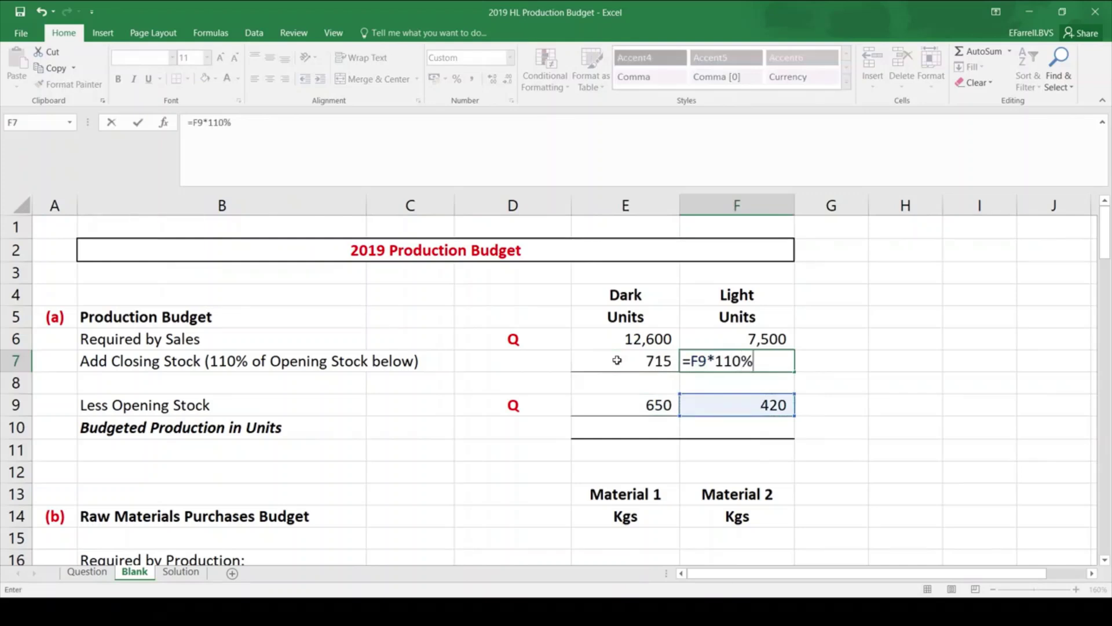
key("Return")
Calculate the Dark subtotal of 13,315 and Dark budgeted production of 12,665 units
key("Left")
type("=")
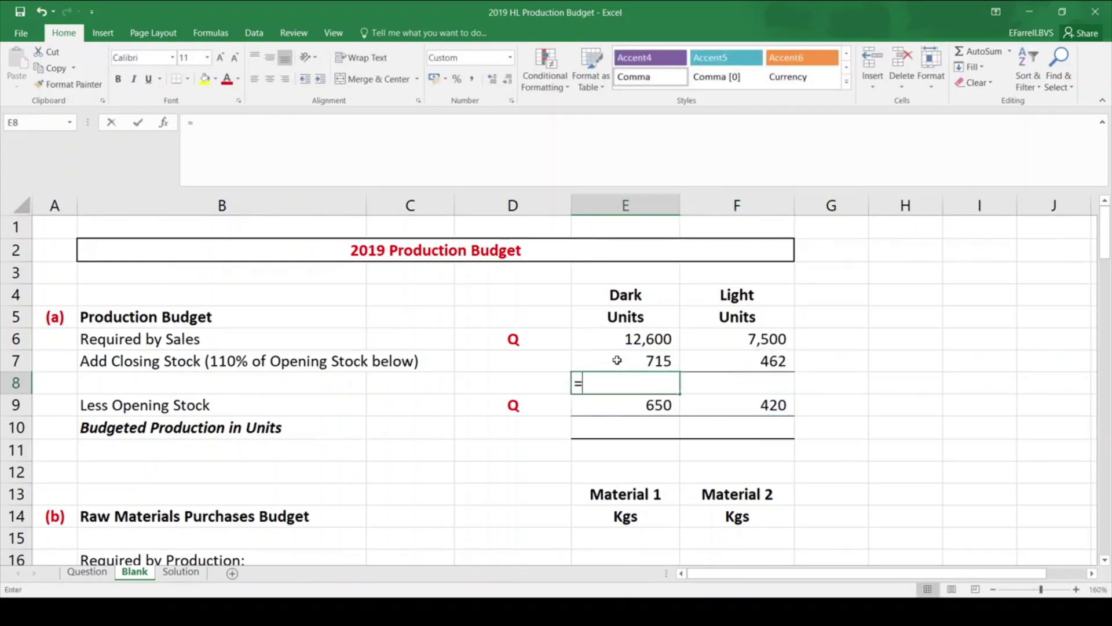
key("Up")
key("Up")
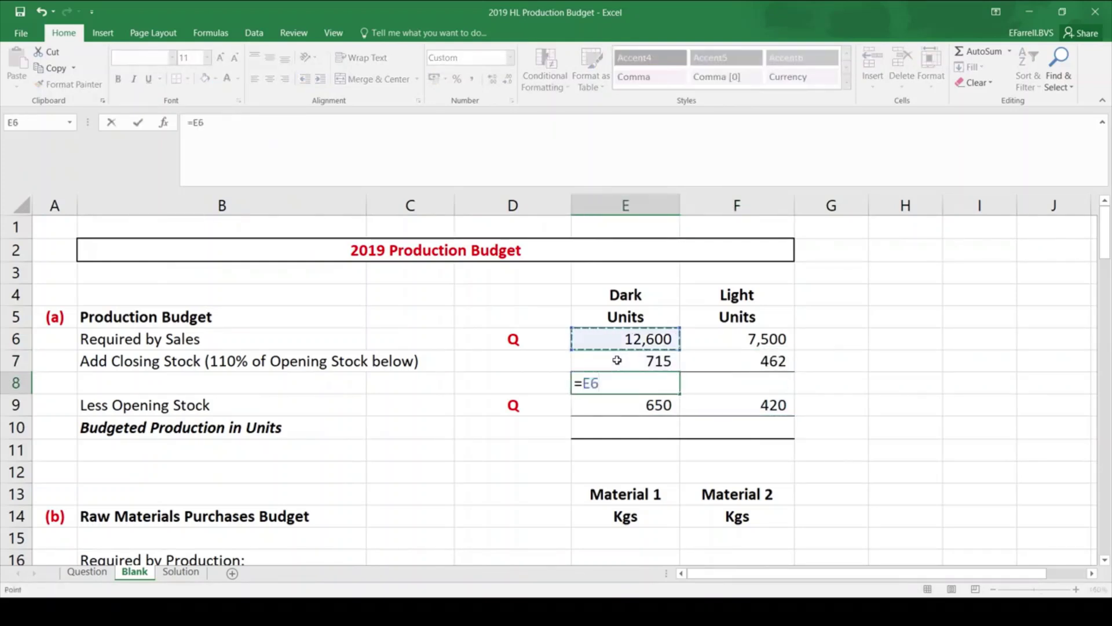
type("+")
key("Up")
key("Return")
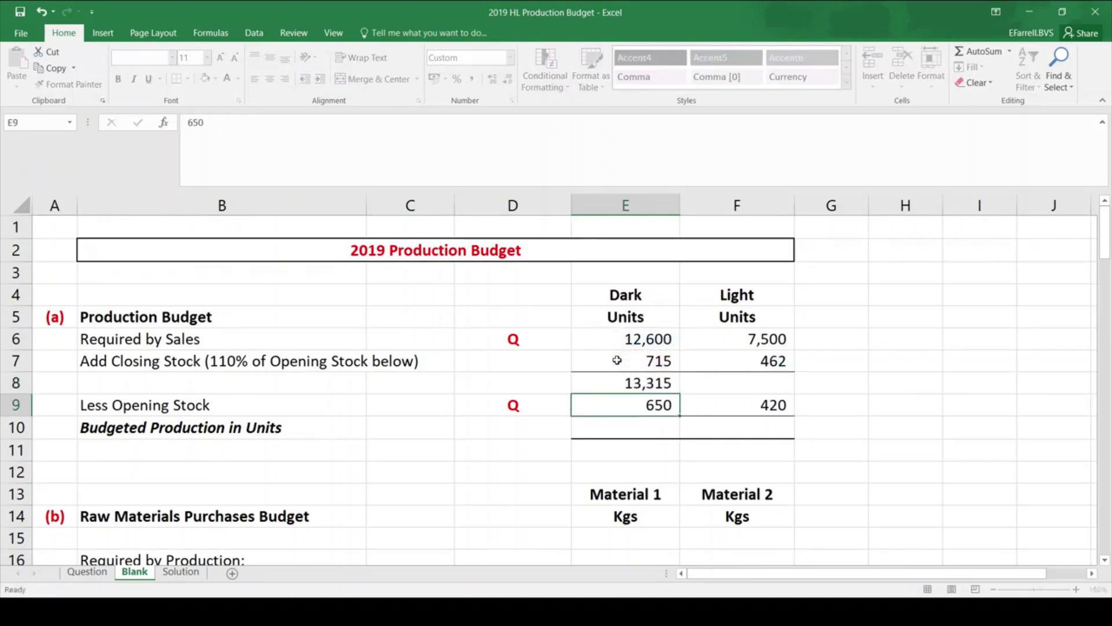
key("Down")
type("=")
key("Up")
key("Up")
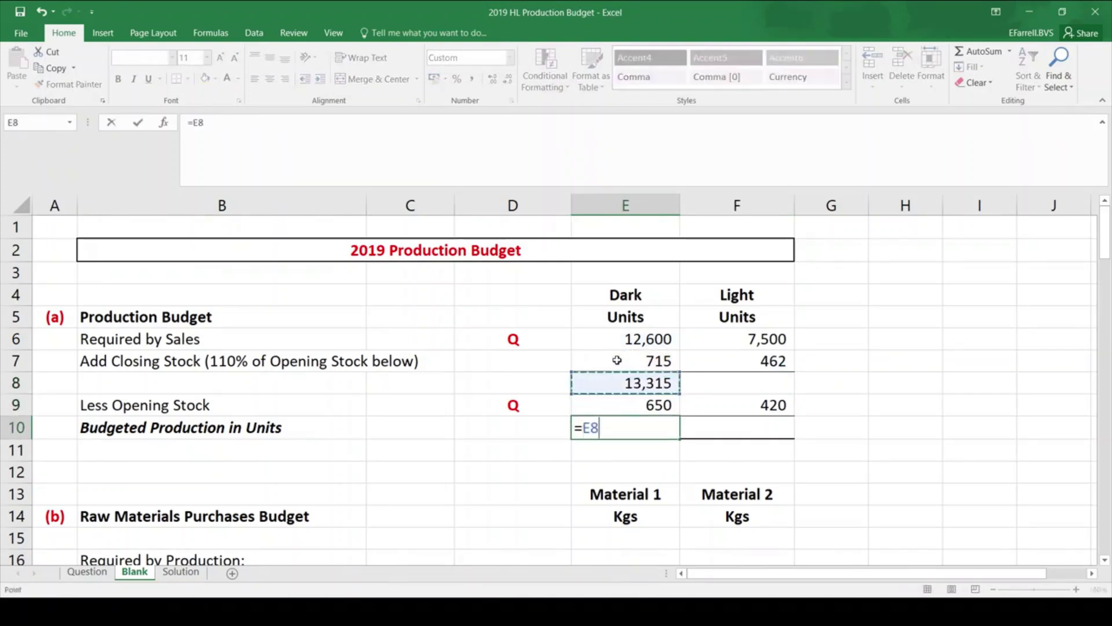
type("-")
key("Up")
key("Return")
Calculate the Light subtotal of 7,962 and Light budgeted production of 7,542 units
key("Right")
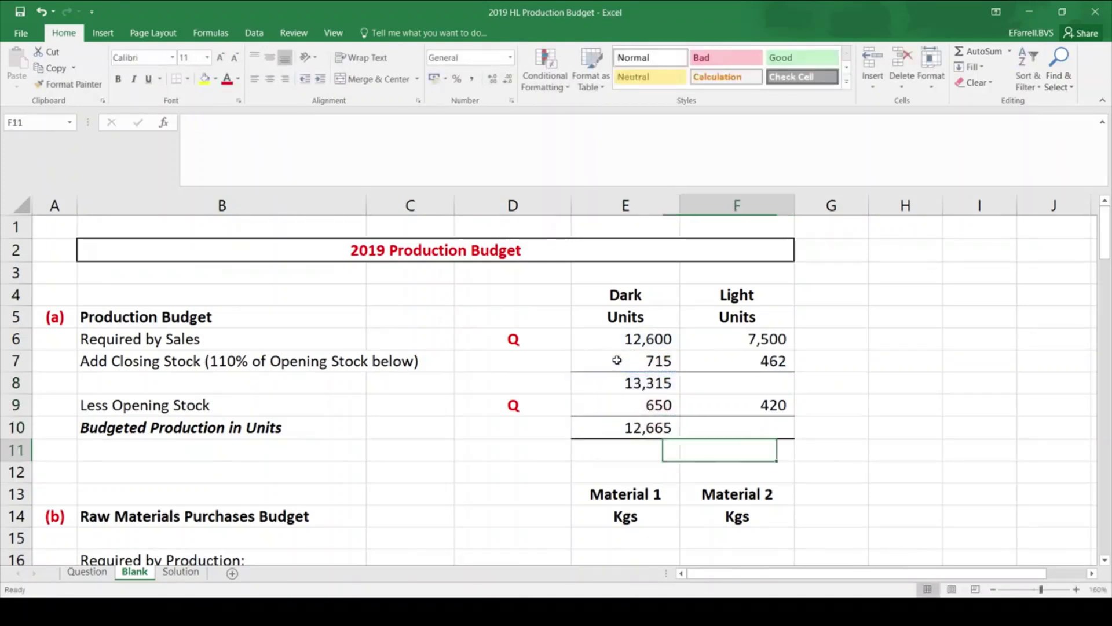
key("Up")
key("Up")
key("Up")
type("=")
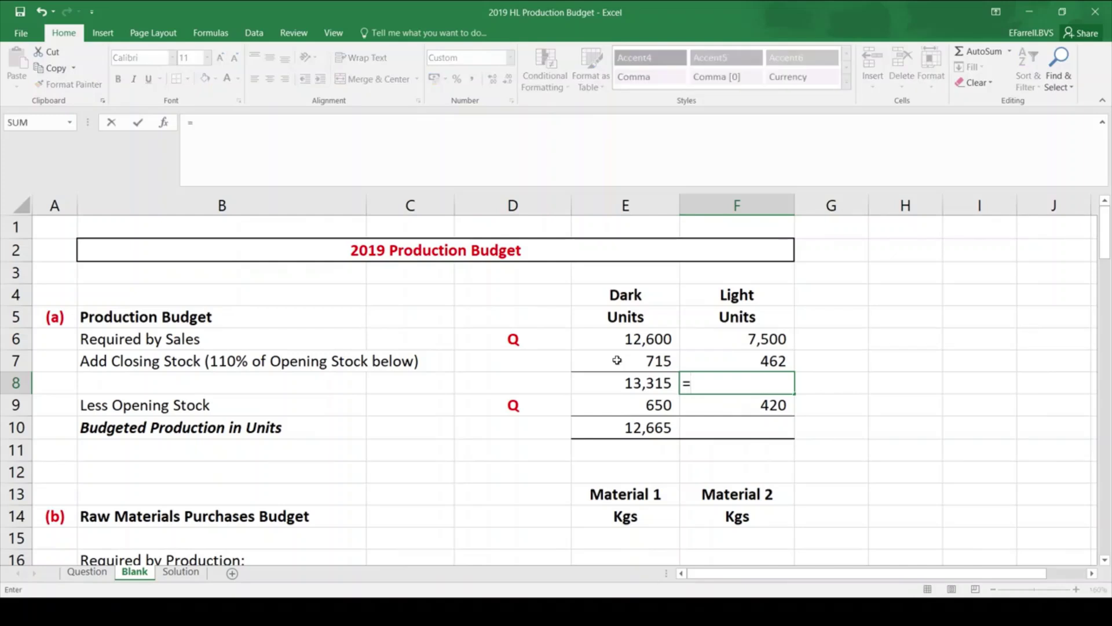
key("Up")
key("Up")
type("+")
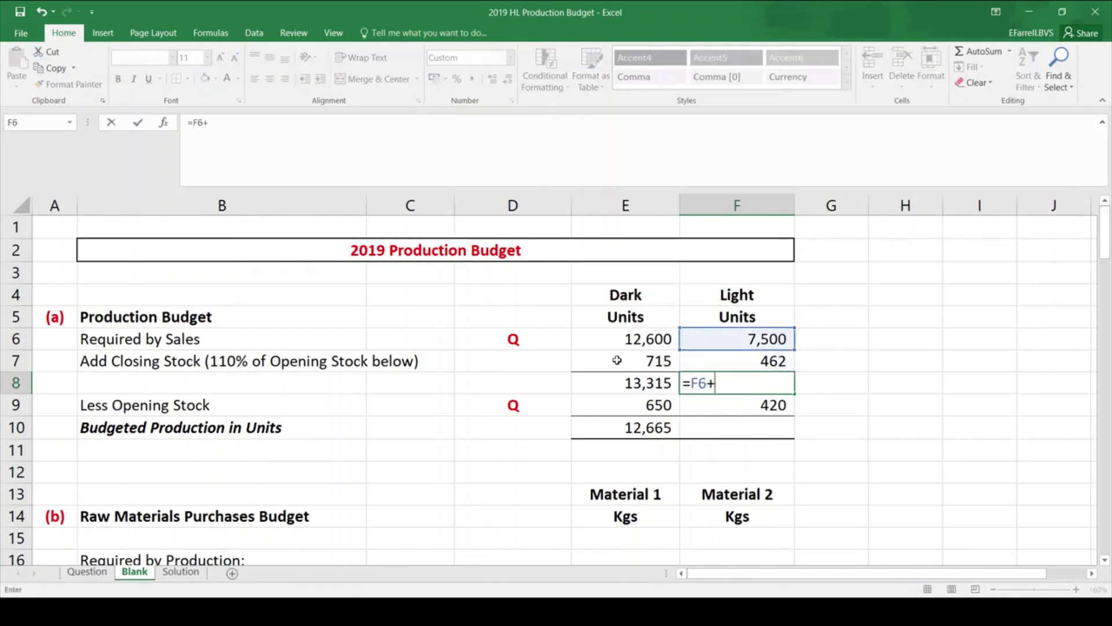
key("Down")
key("Return")
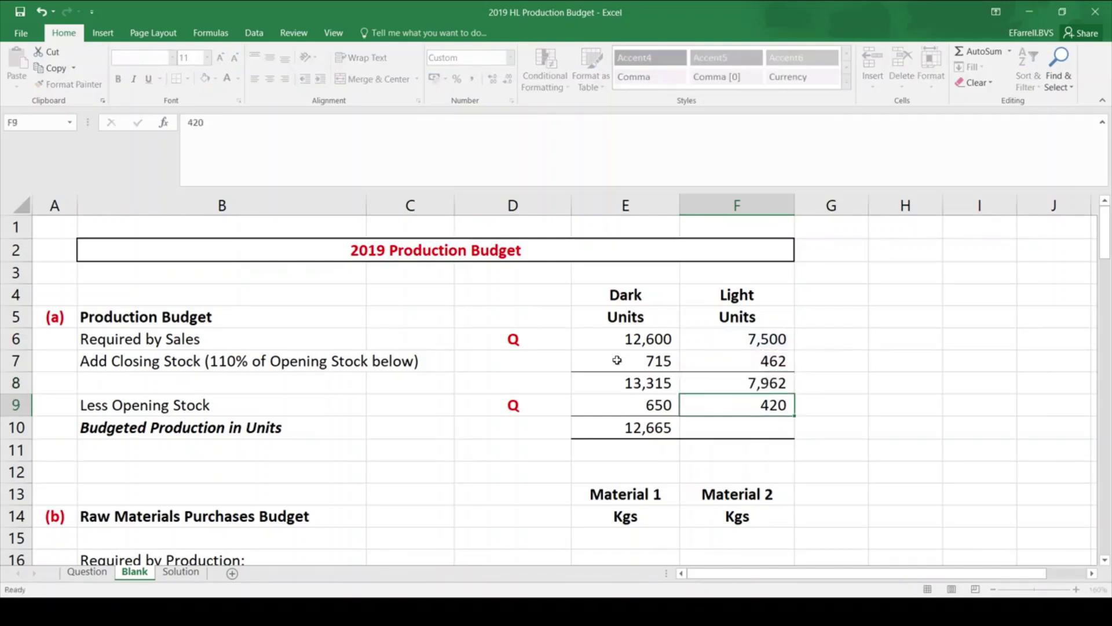
key("Down")
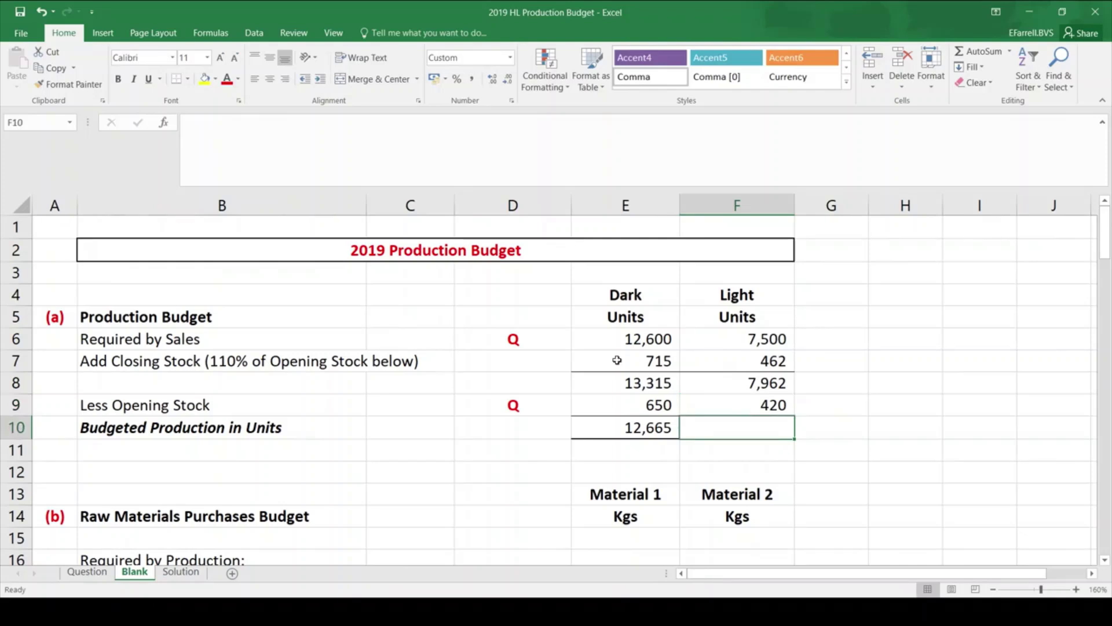
type("=")
key("Up")
key("Up")
type("-")
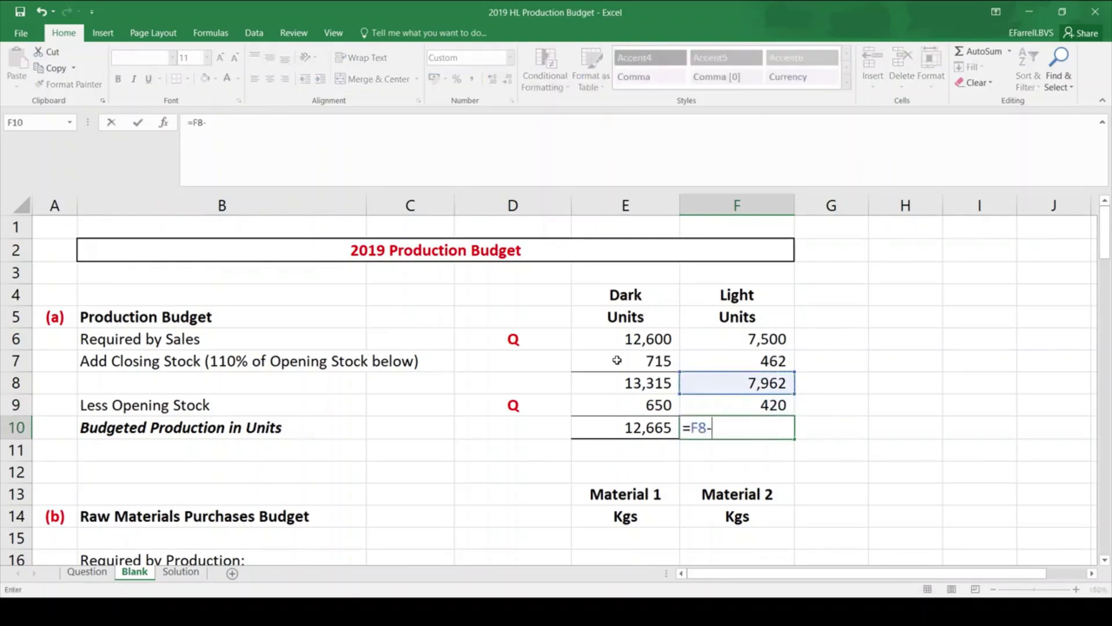
key("Down")
key("Return")
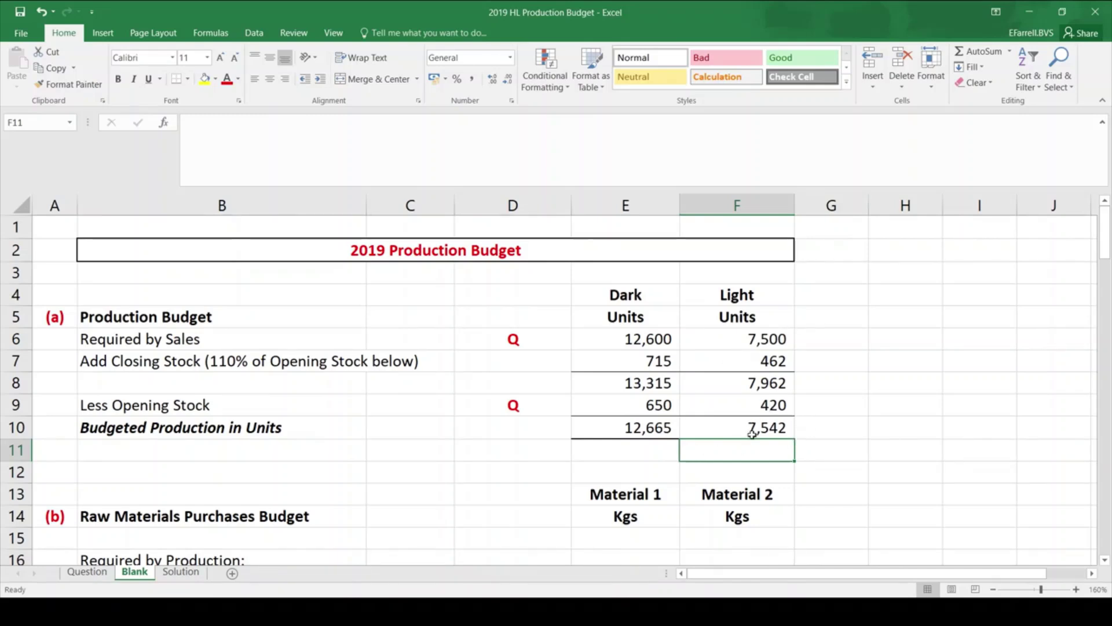
left_click(576, 465)
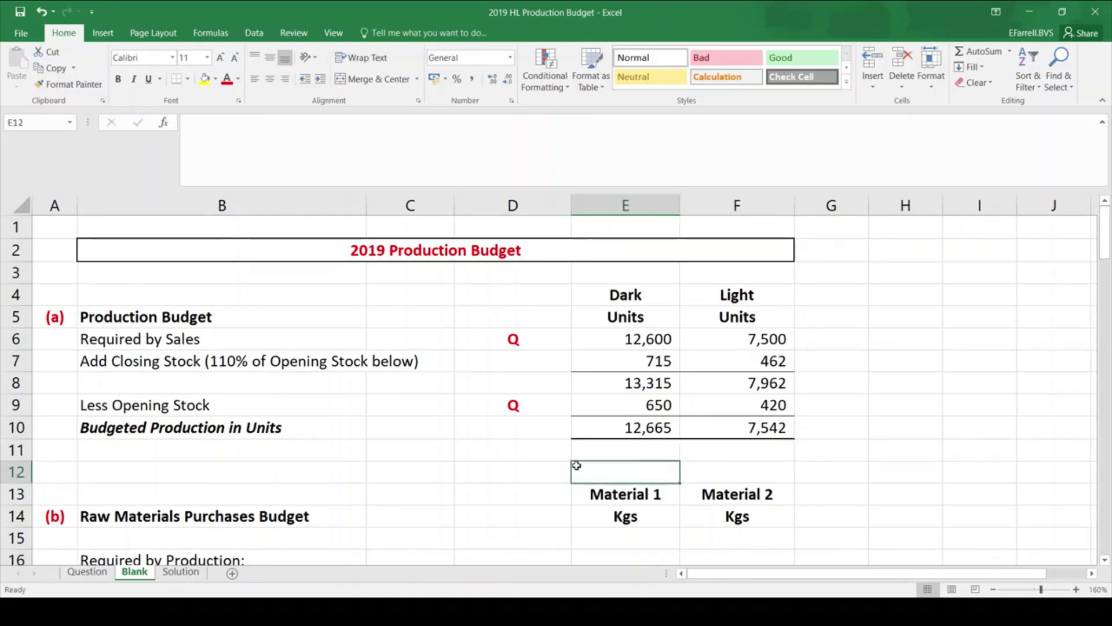
key("Left")
key("Left")
key("Left")
key("Down")
key("Down")
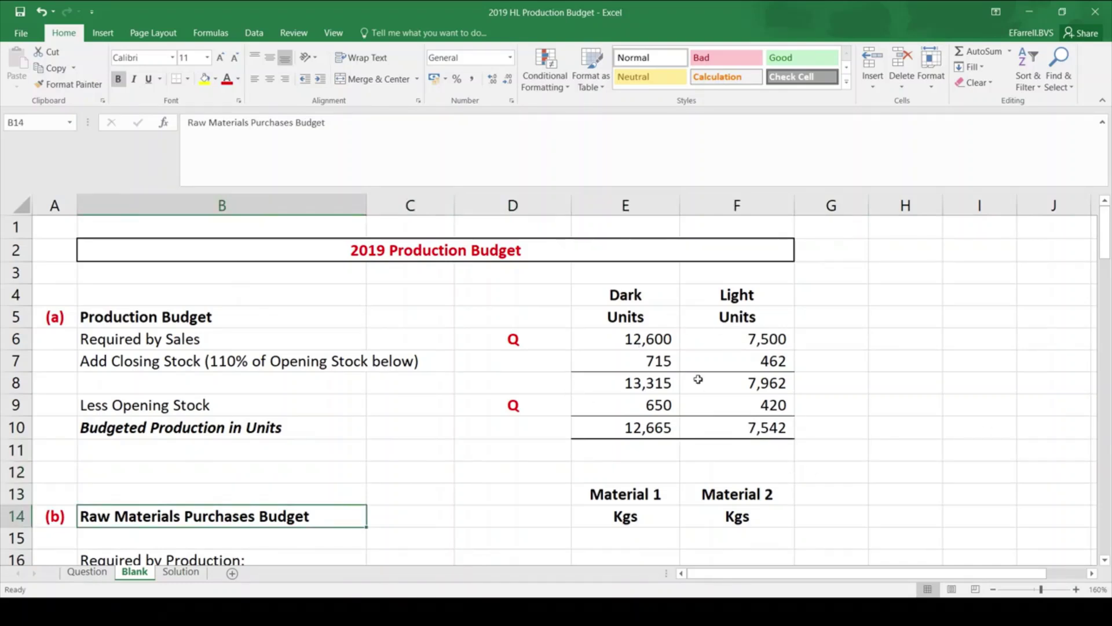
left_click(85, 573)
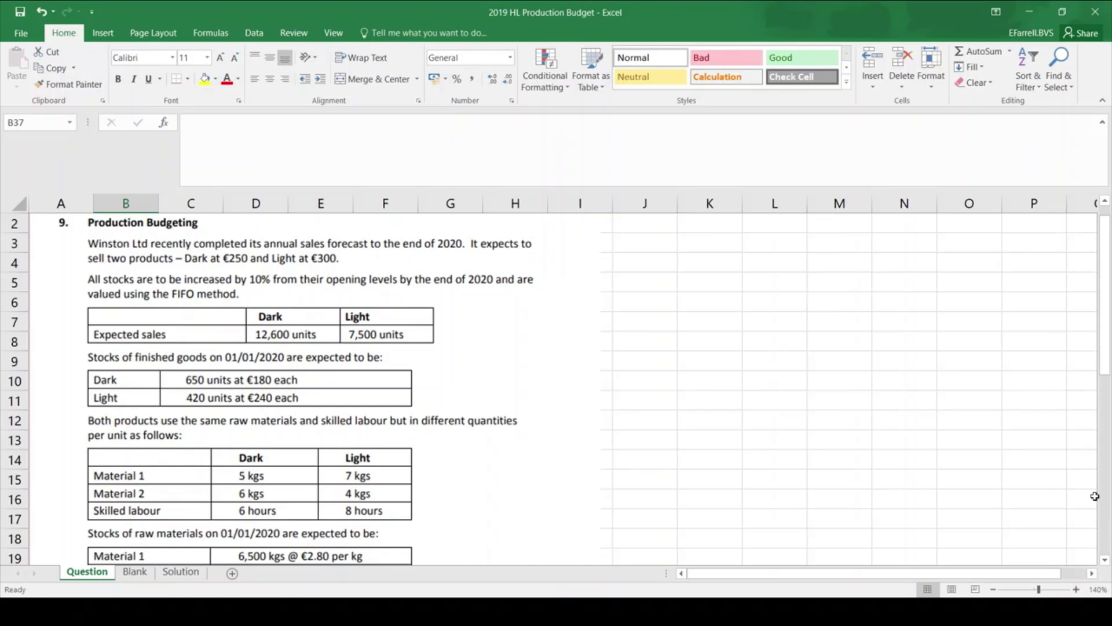
left_click(1104, 519)
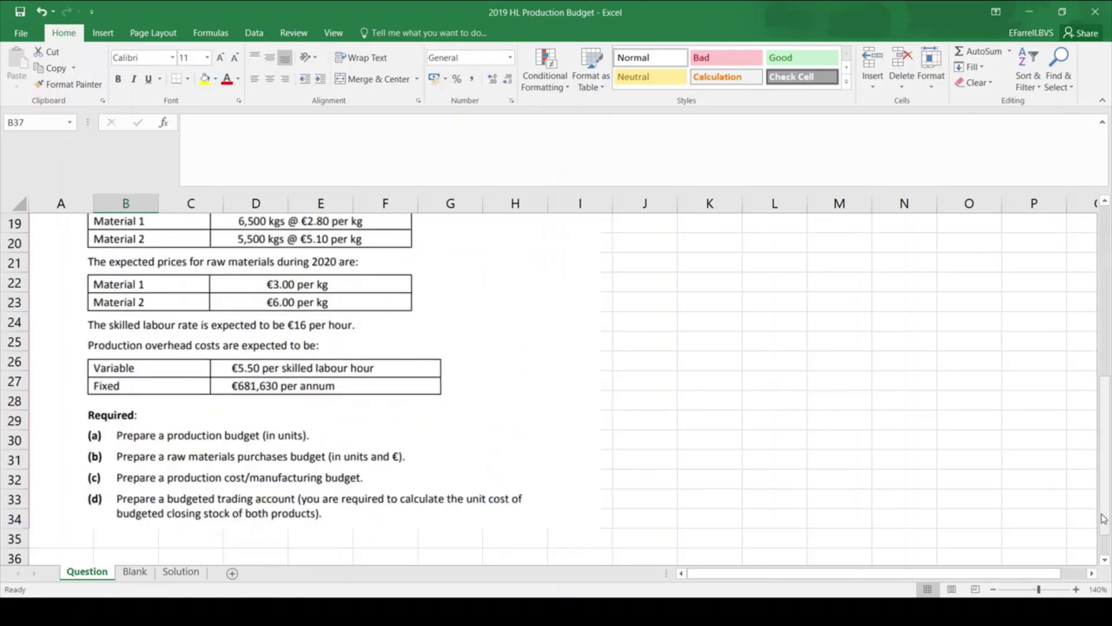
left_click(134, 572)
left_click(526, 441)
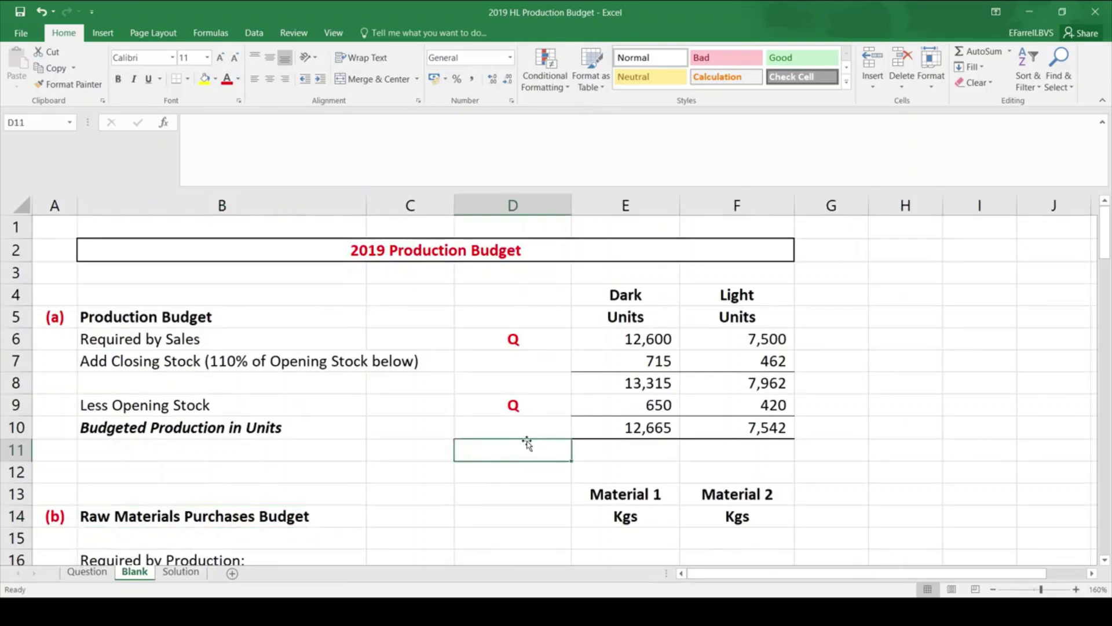
key("Down")
key("Down")
key("Down")
key("Down")
key("Down")
key("Down")
key("Down")
key("Down")
key("Down")
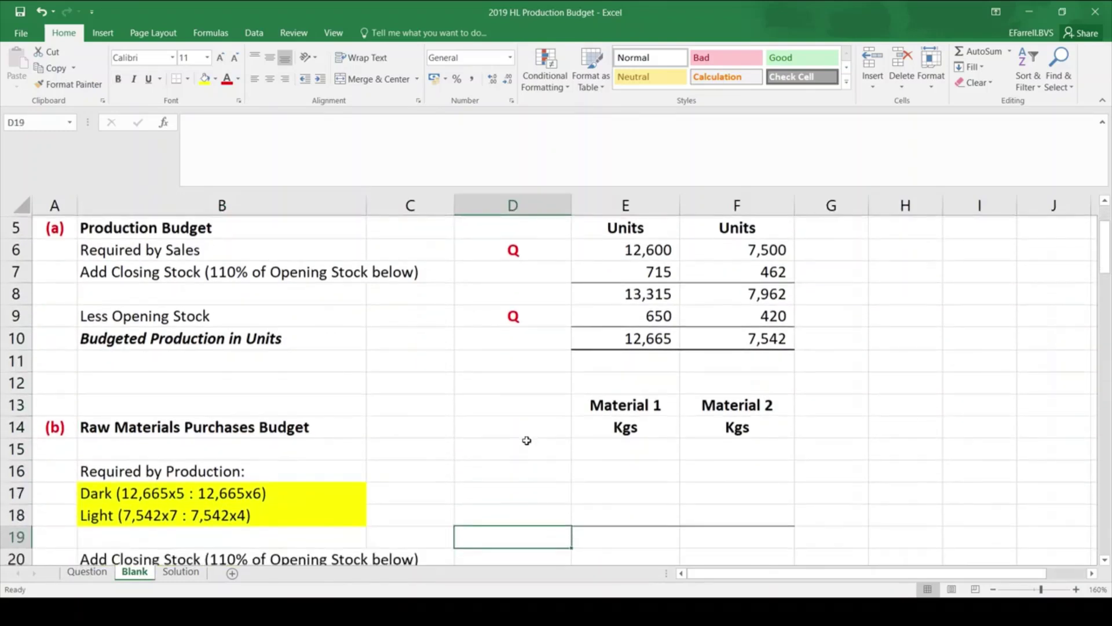
key("Down")
key("Down")
key("Down")
key("Down")
key("Down")
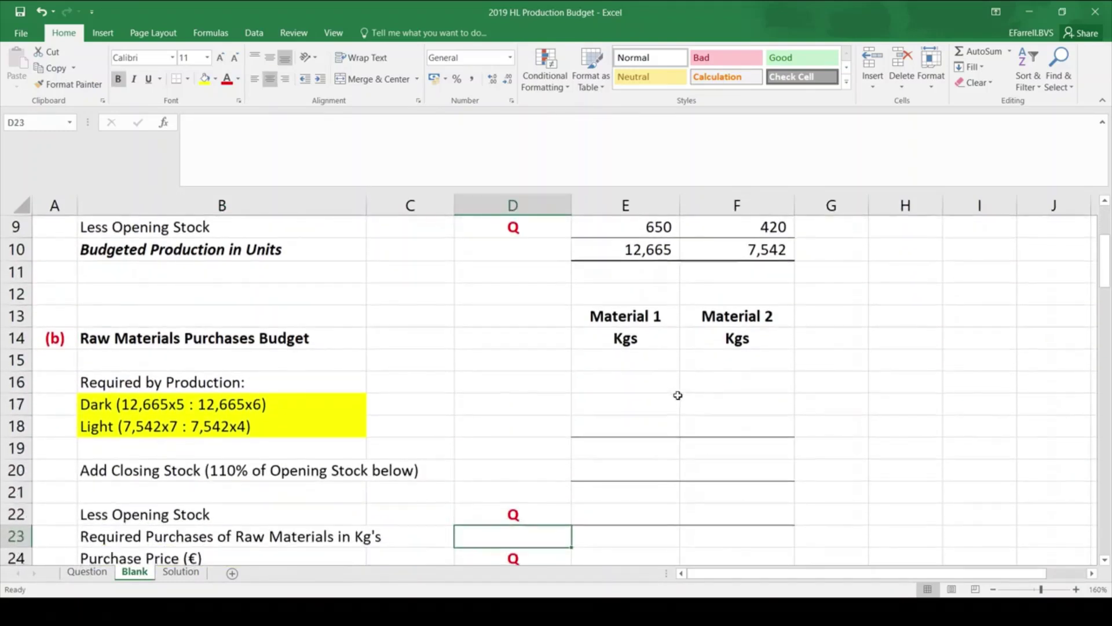
key("Down")
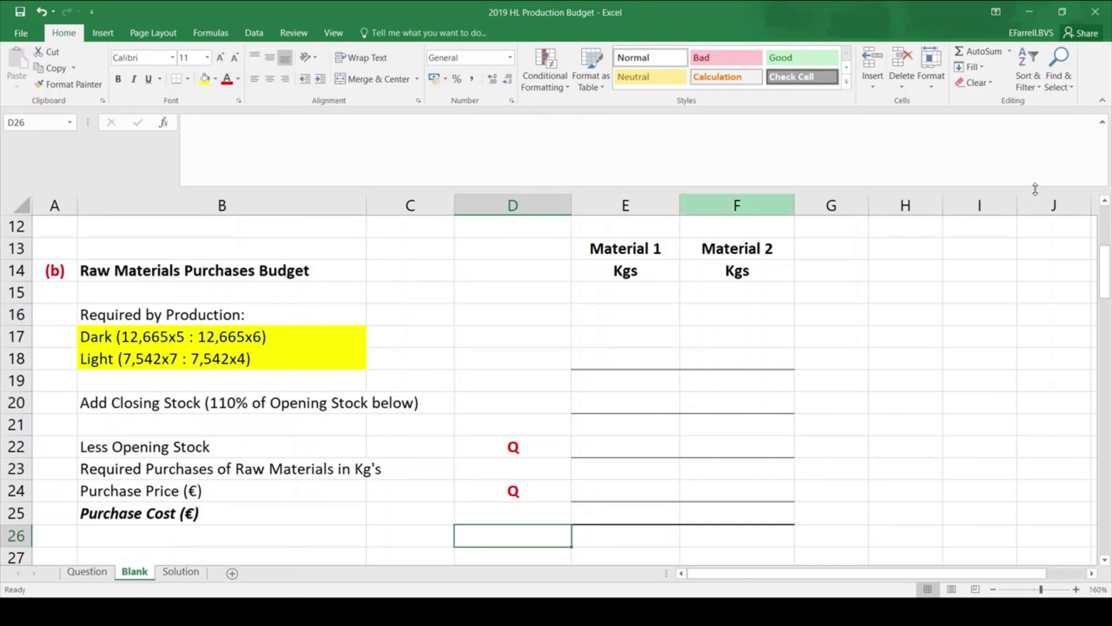
scroll(1105, 203, "up", 2)
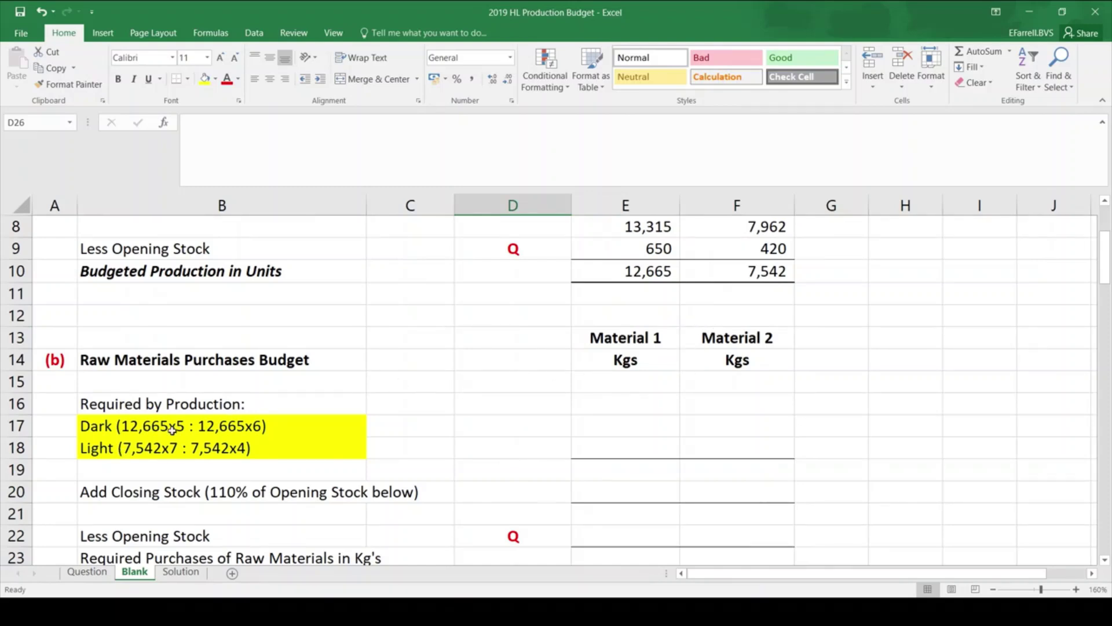
left_click(85, 571)
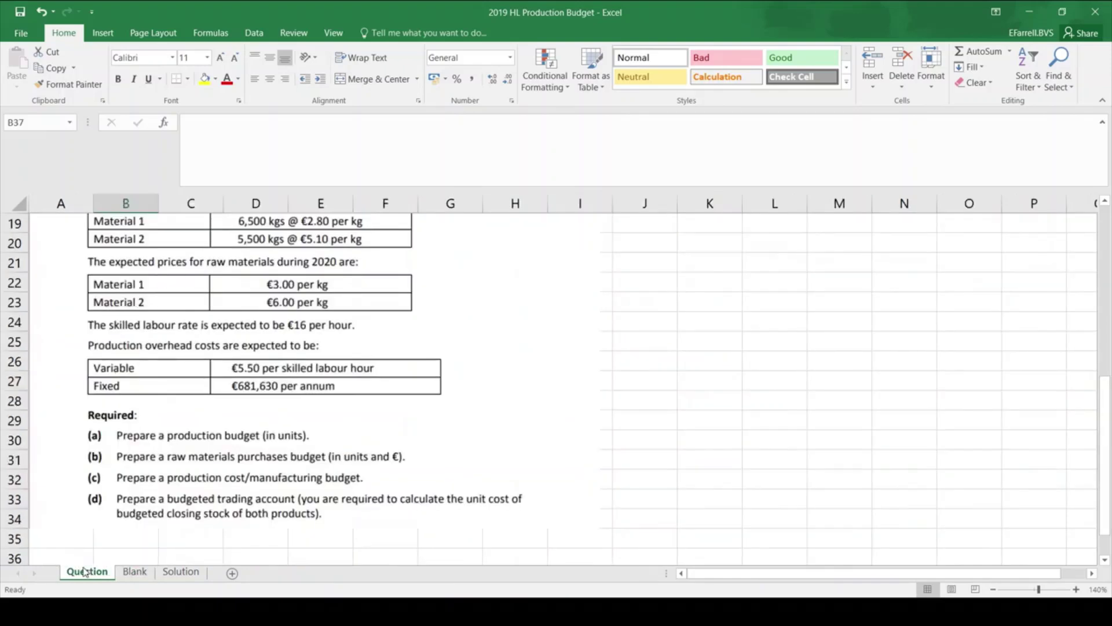
left_click(1107, 217)
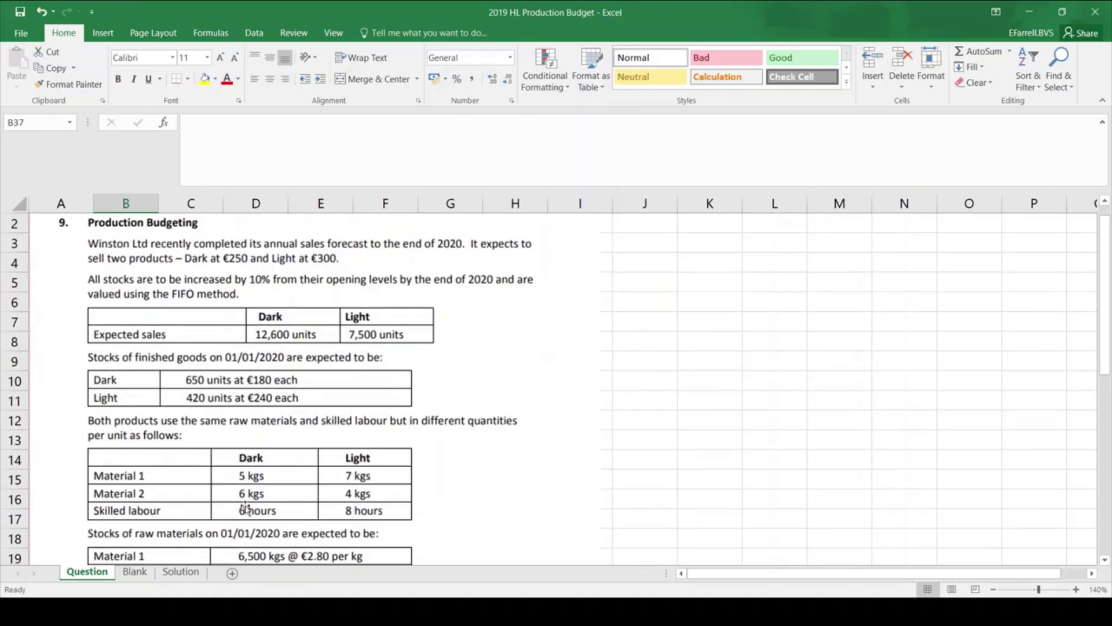
left_click(134, 572)
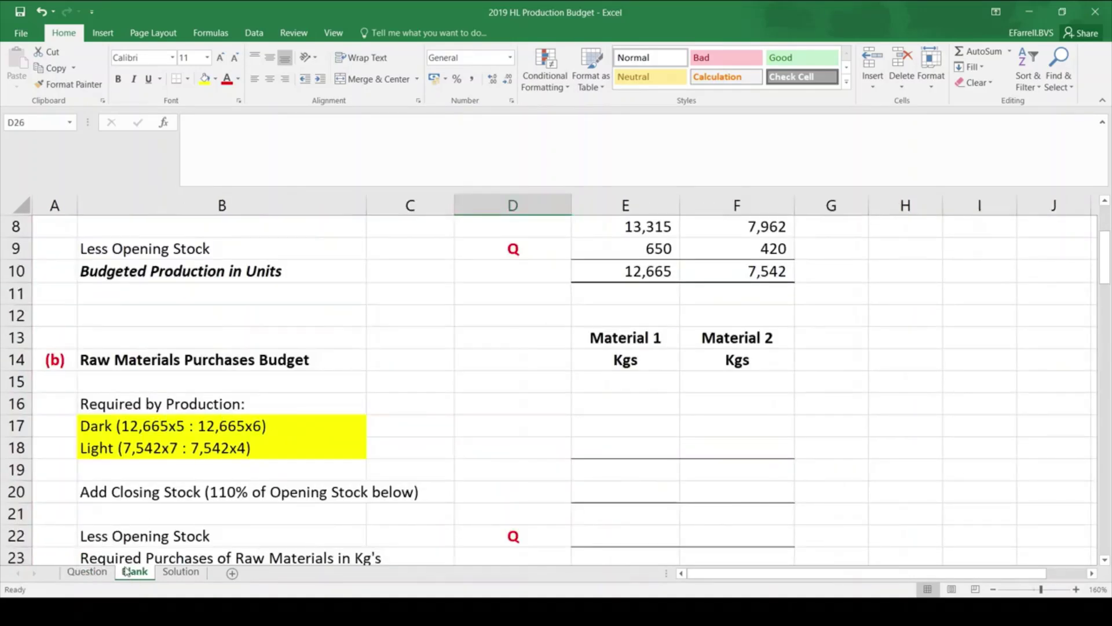
left_click(88, 576)
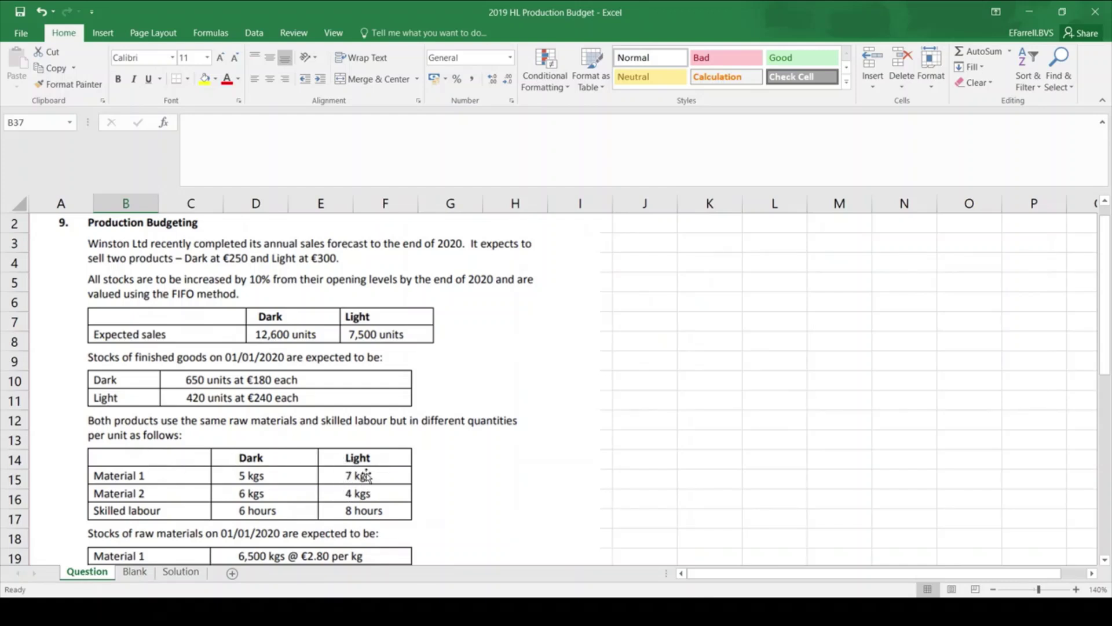
left_click(138, 572)
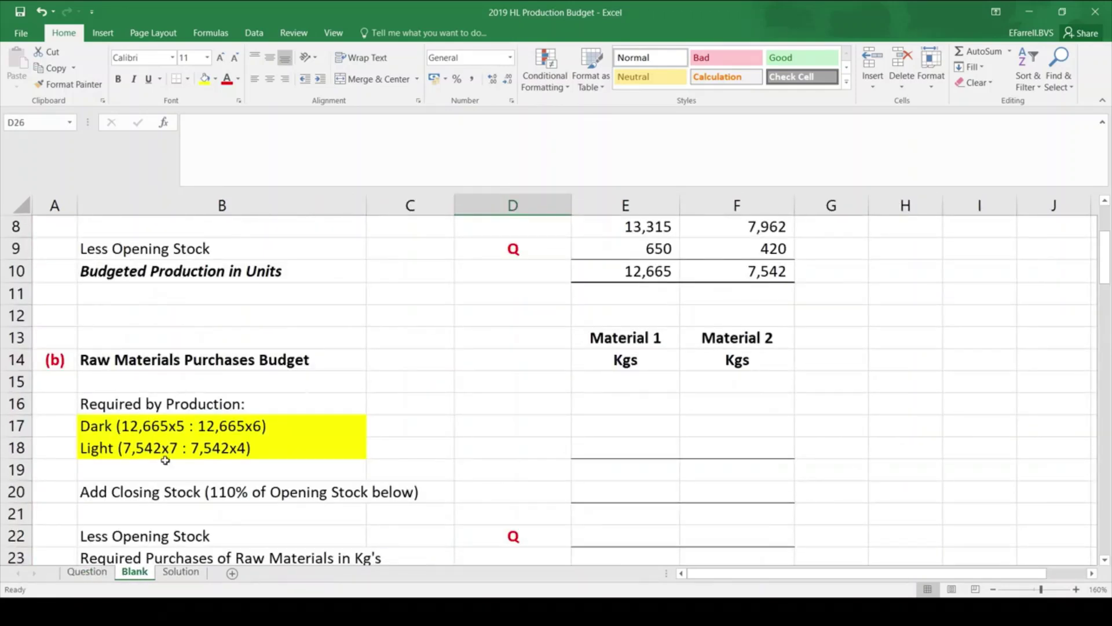
left_click(87, 572)
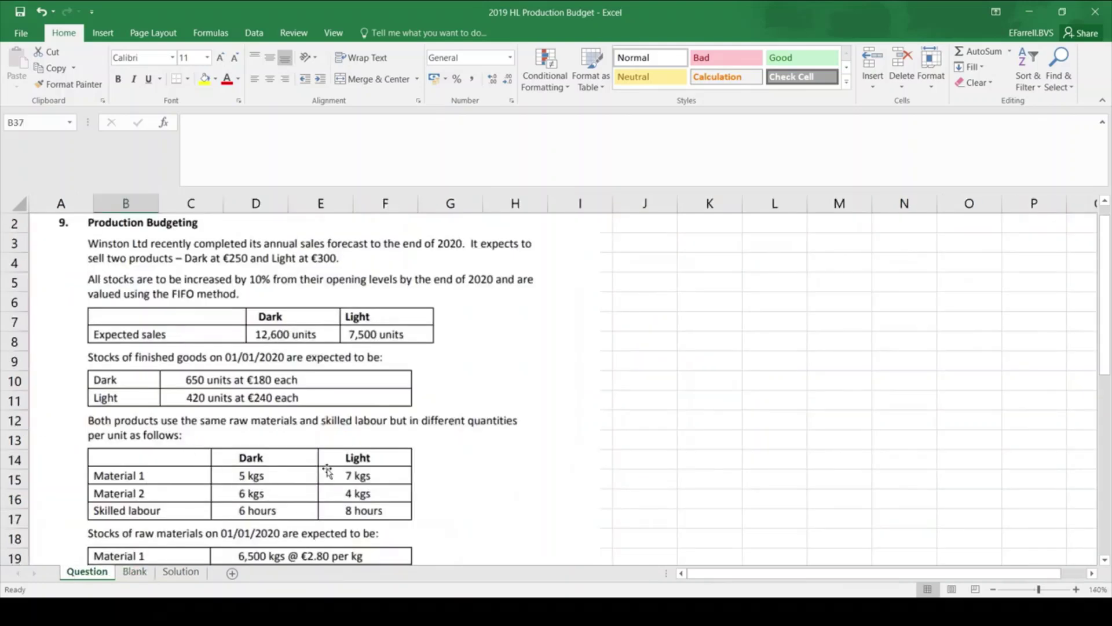
left_click(137, 572)
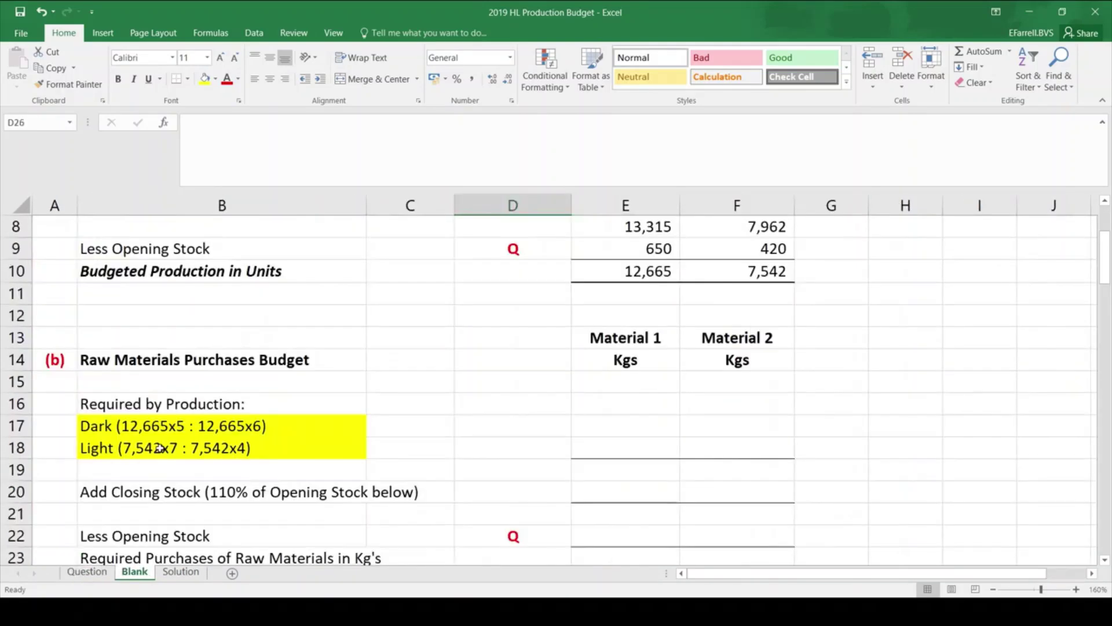
left_click(87, 572)
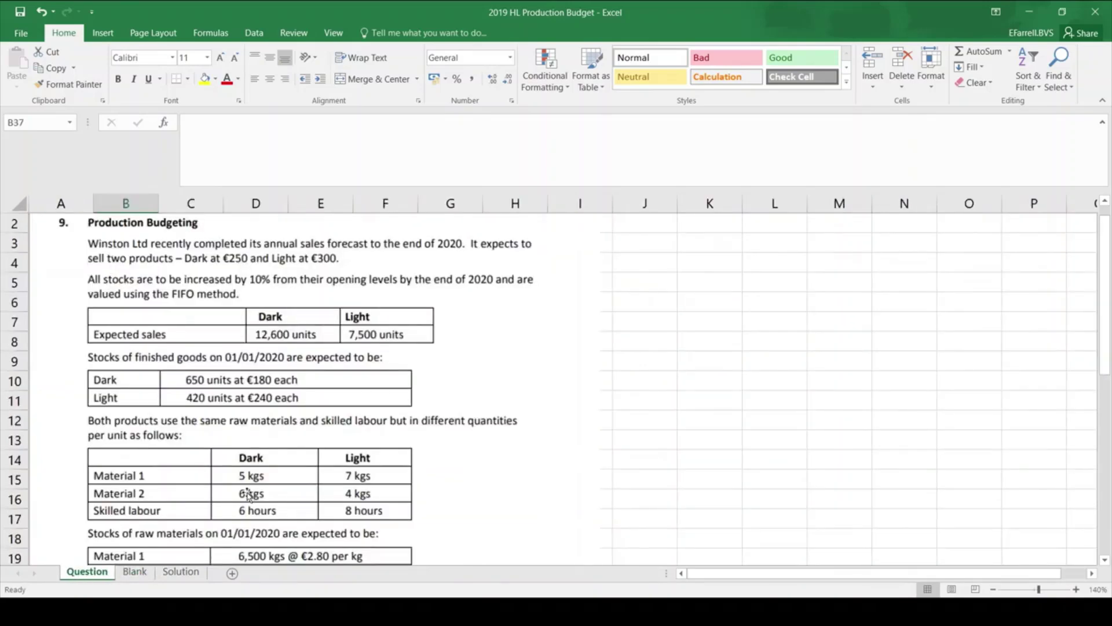
left_click(136, 571)
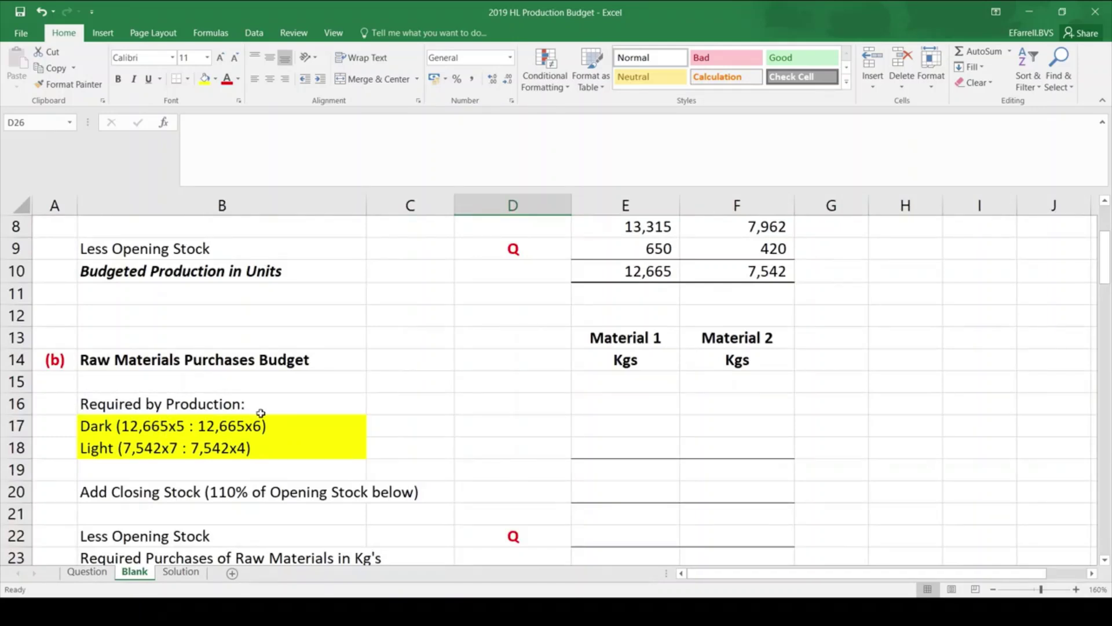
left_click(87, 572)
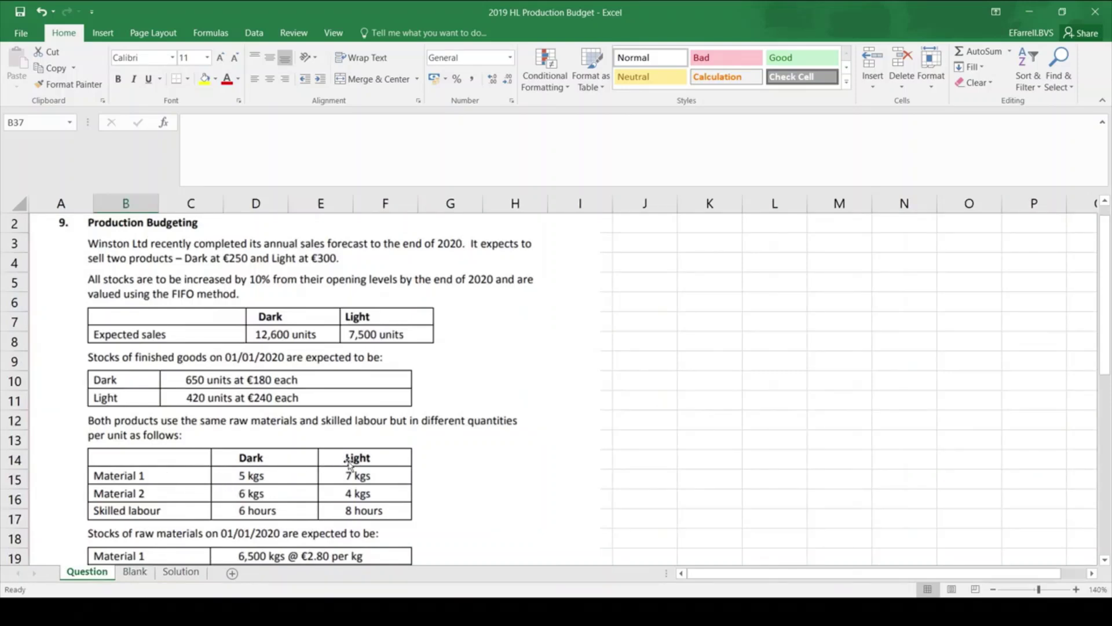
left_click(122, 559)
left_click(135, 571)
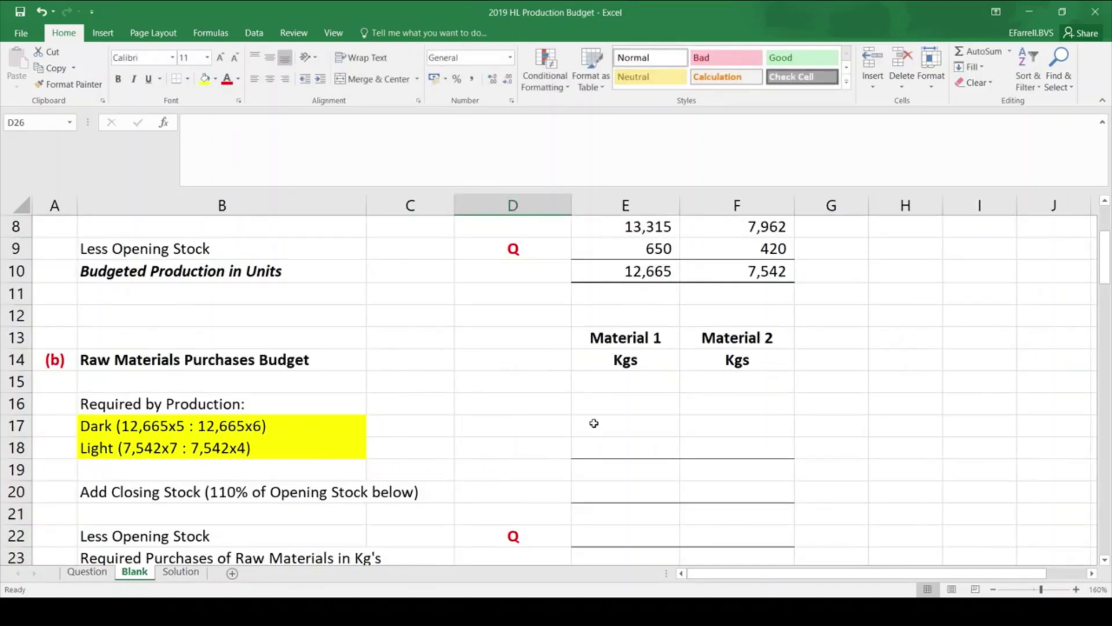
Enter Dark material requirements: =12665*5 (63,325 kg) and =12665*6 (75,990 kg)
left_click(627, 418)
type("=")
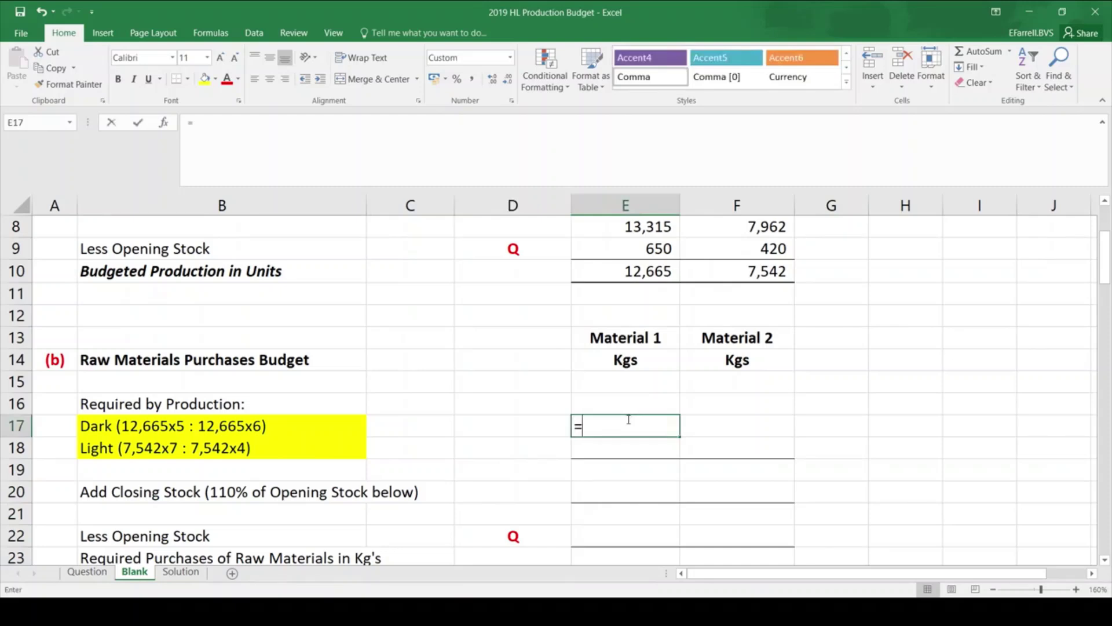
type("12")
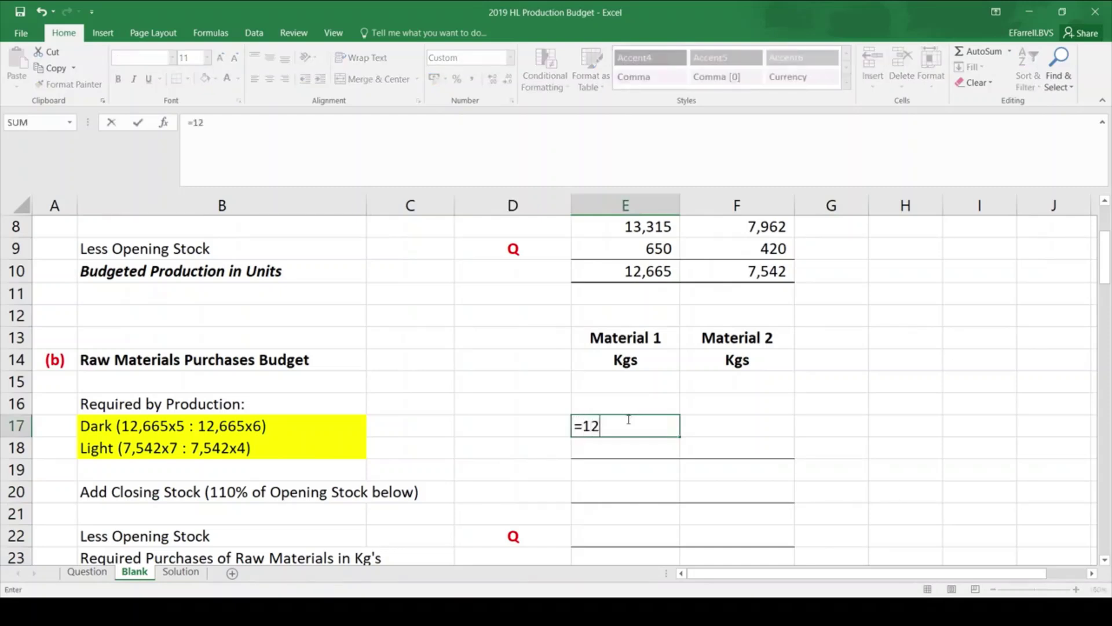
type("665*5")
key("Return")
key("Up")
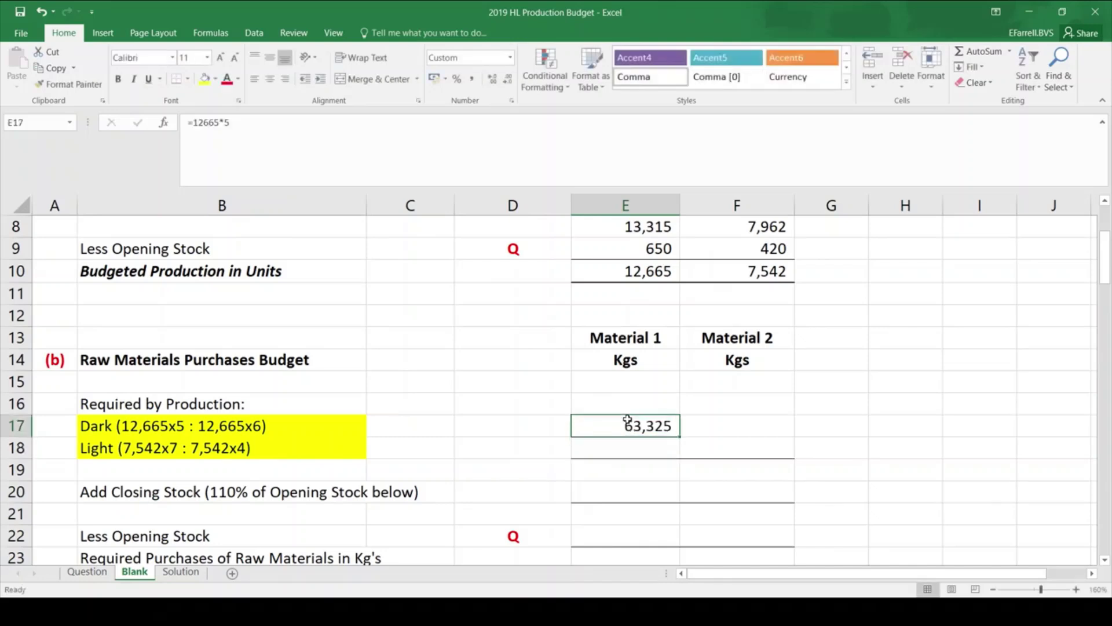
key("Right")
key("Up")
key("Down")
type("=12665")
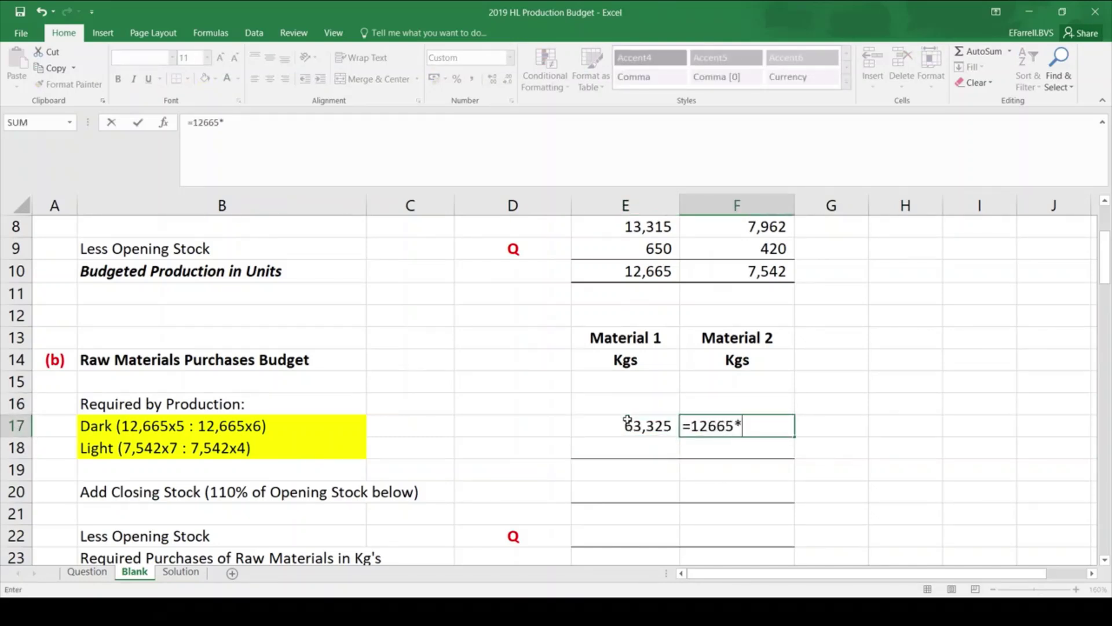
type("*6")
key("Return")
Enter Light material requirements: =7542*7 (52,794 kg) and =7542*4 (30,168 kg)
key("Left")
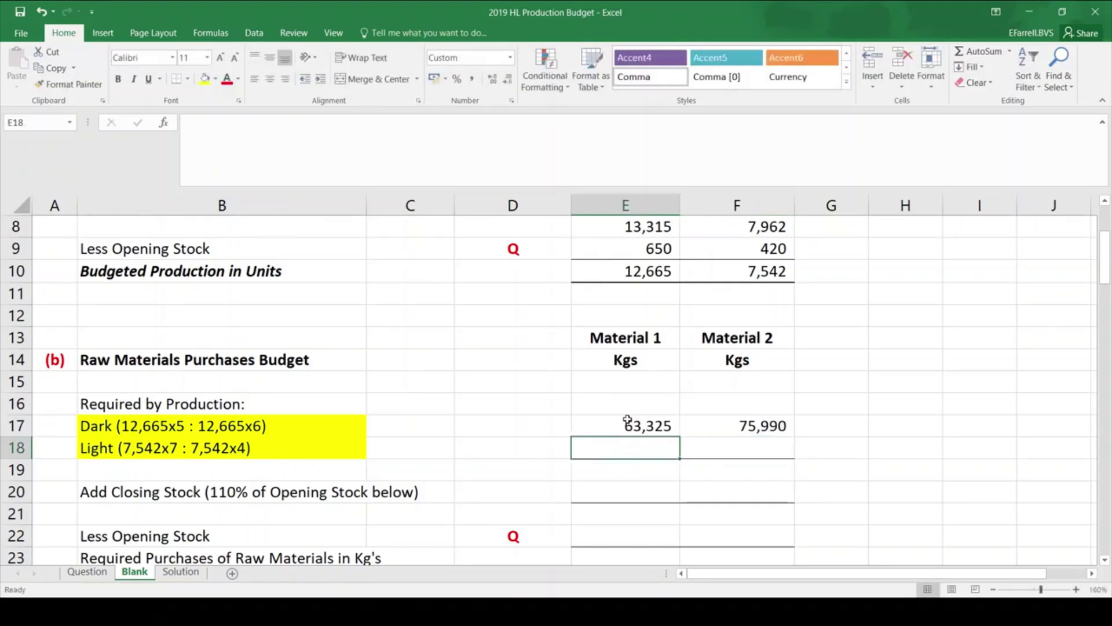
type("=7")
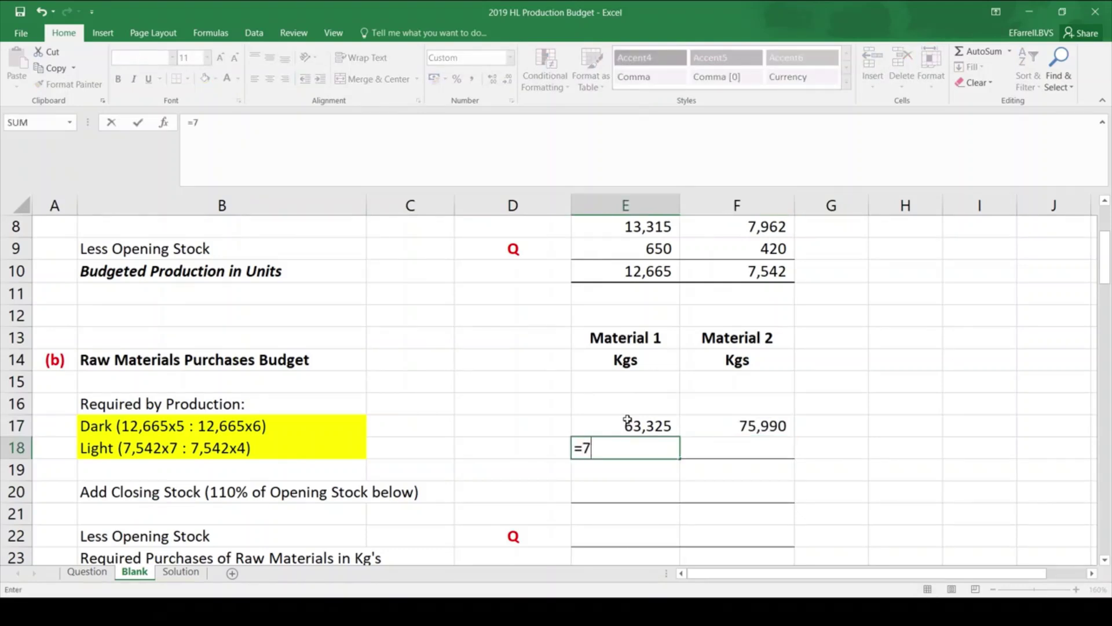
type("542*7")
key("Return")
key("Up")
key("Right")
type("=")
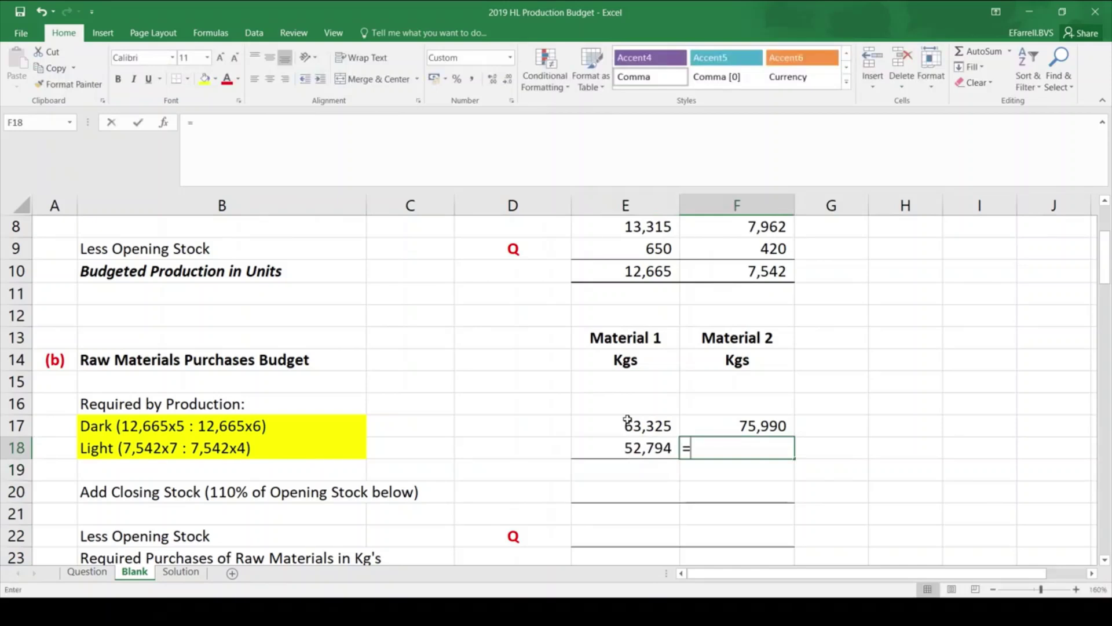
type("7542")
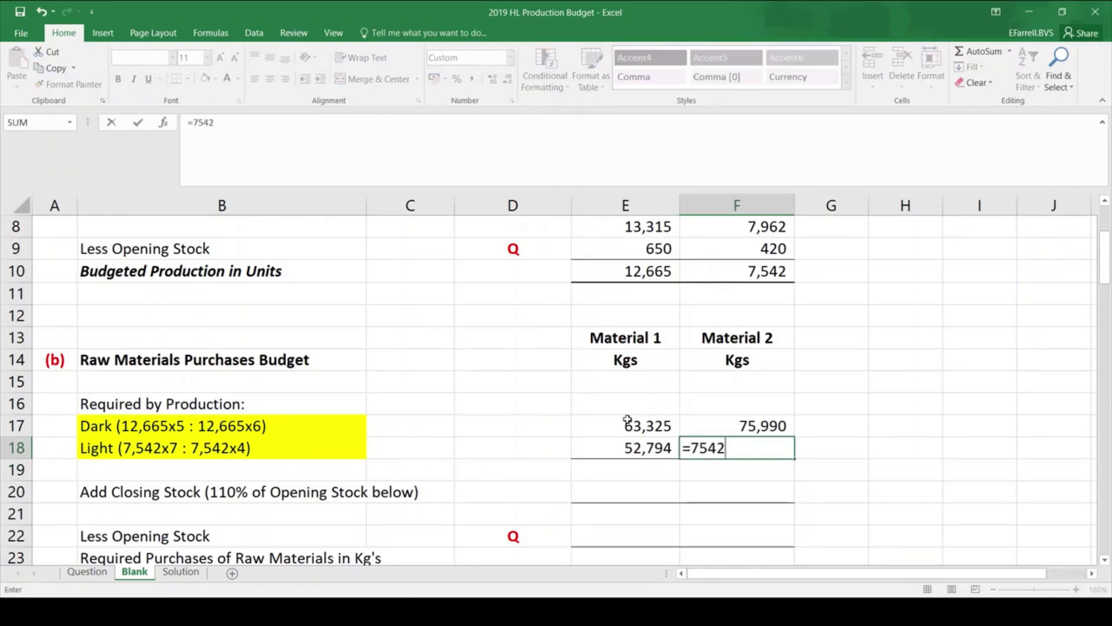
type("*4")
key("Return")
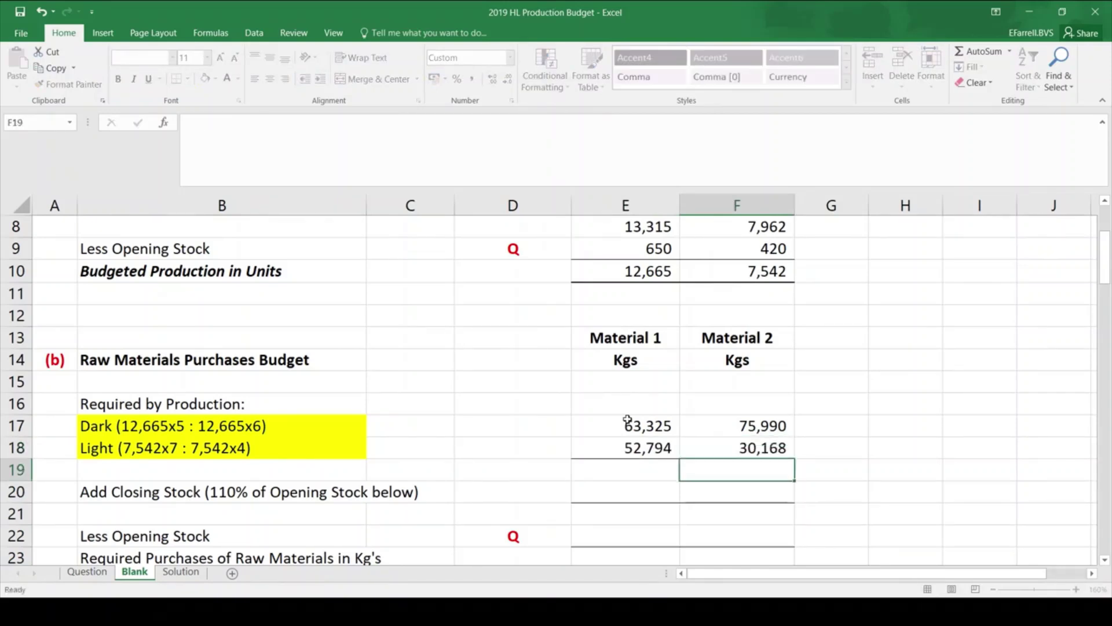
AutoSum row 19 to get 116,119 kg for Material 1 and 106,158 kg for Material 2
key("Left")
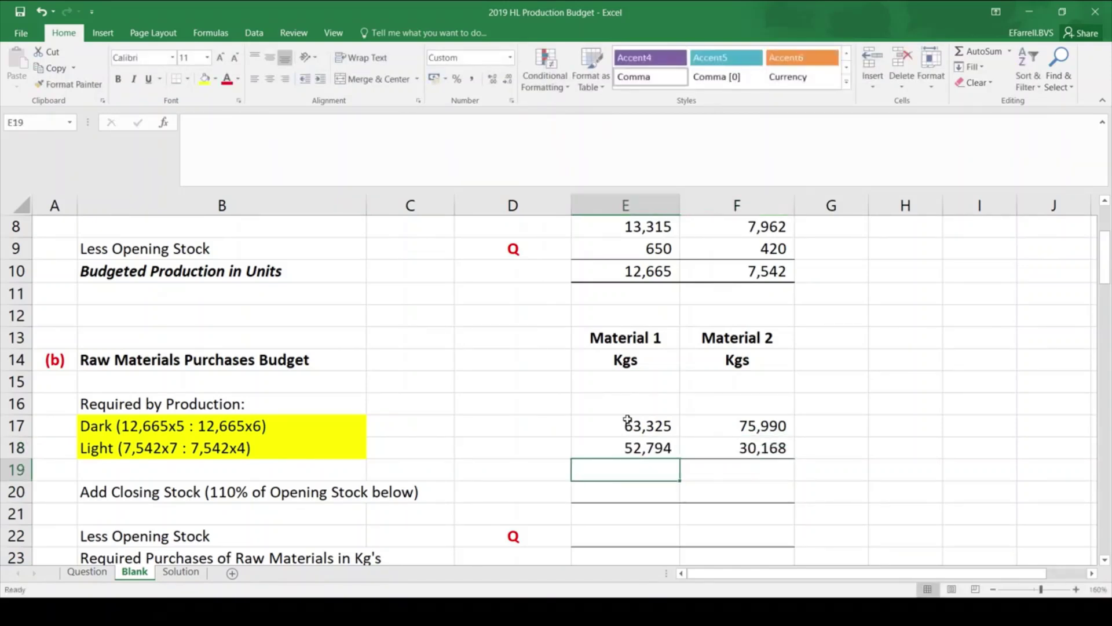
left_click(967, 52)
key("Return")
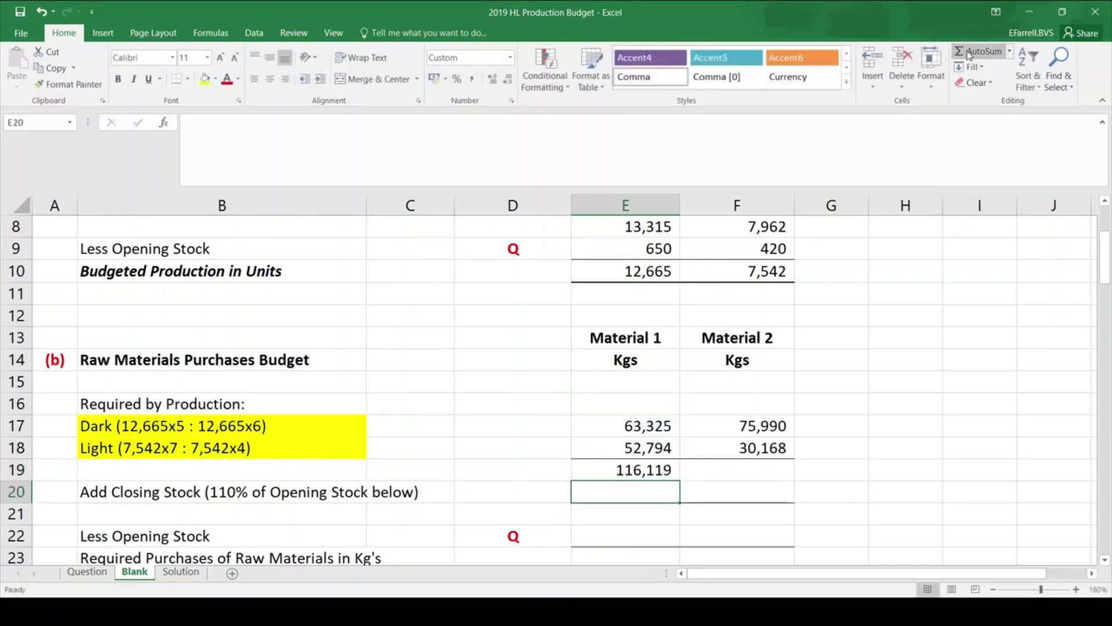
key("Up")
key("Right")
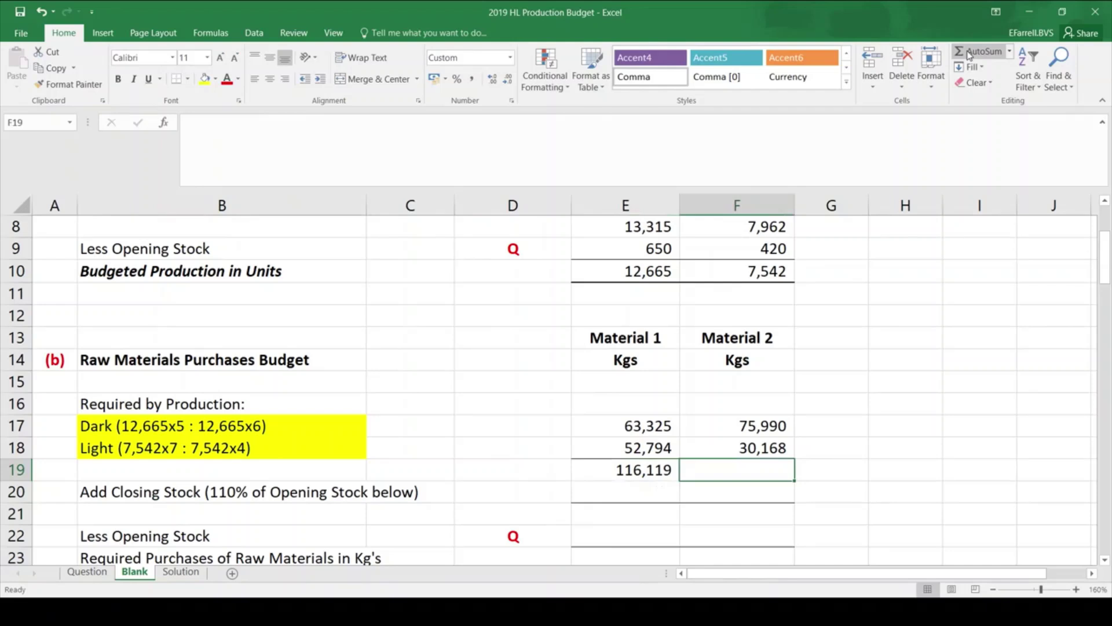
left_click(967, 52)
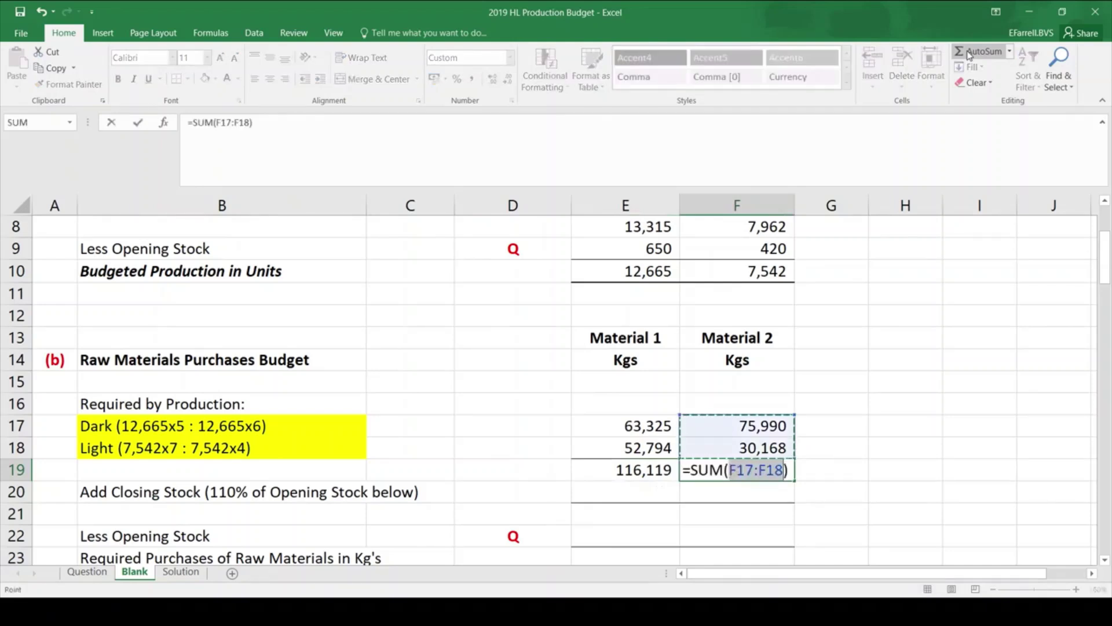
key("Return")
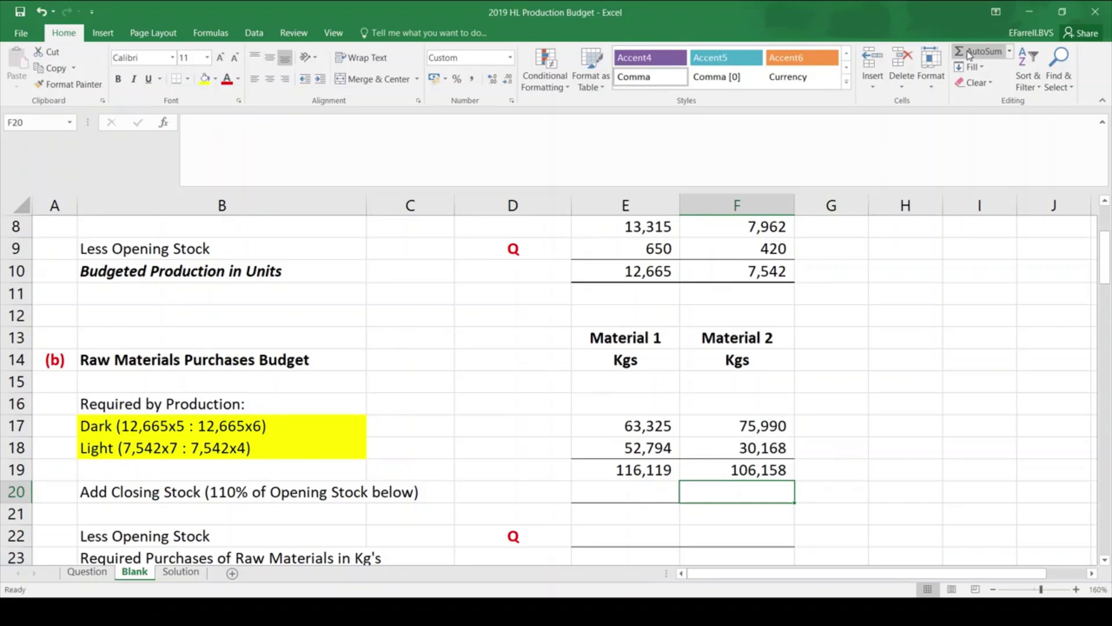
key("Down")
key("Down")
key("Down")
key("Down")
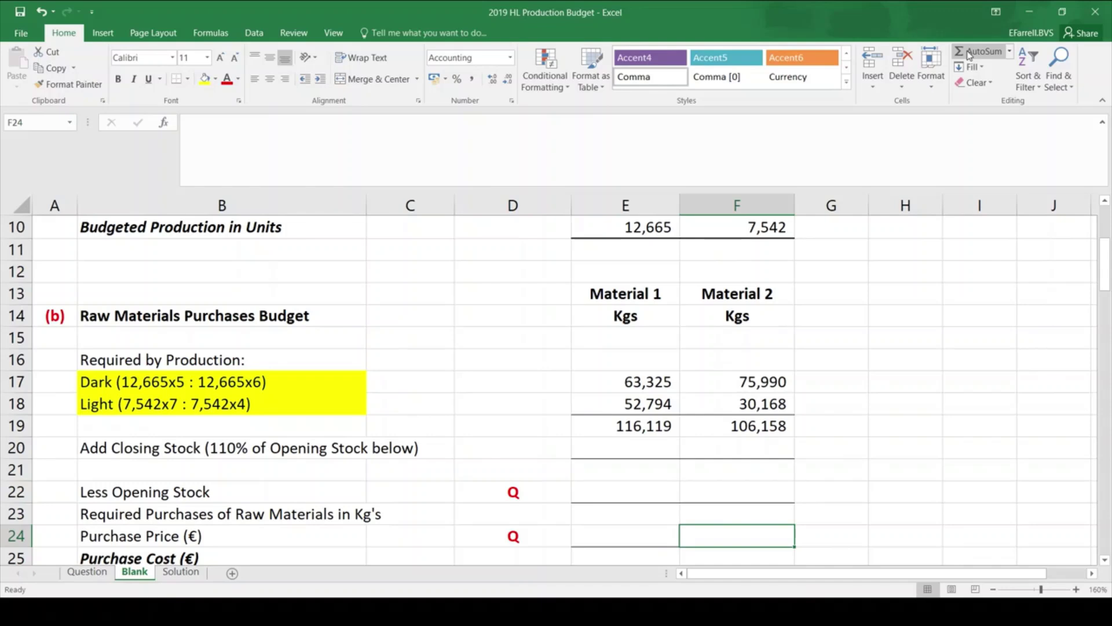
Look up raw material stocks in the question and enter opening stock of 6,500 and 5,500 kg
key("Up")
key("Up")
key("Left")
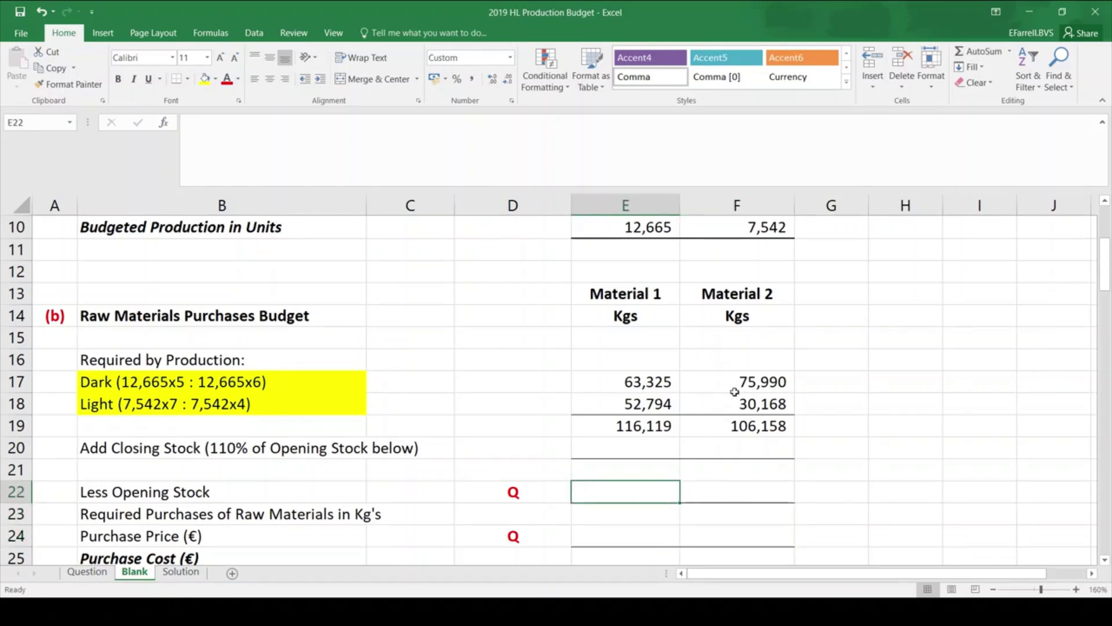
left_click(100, 578)
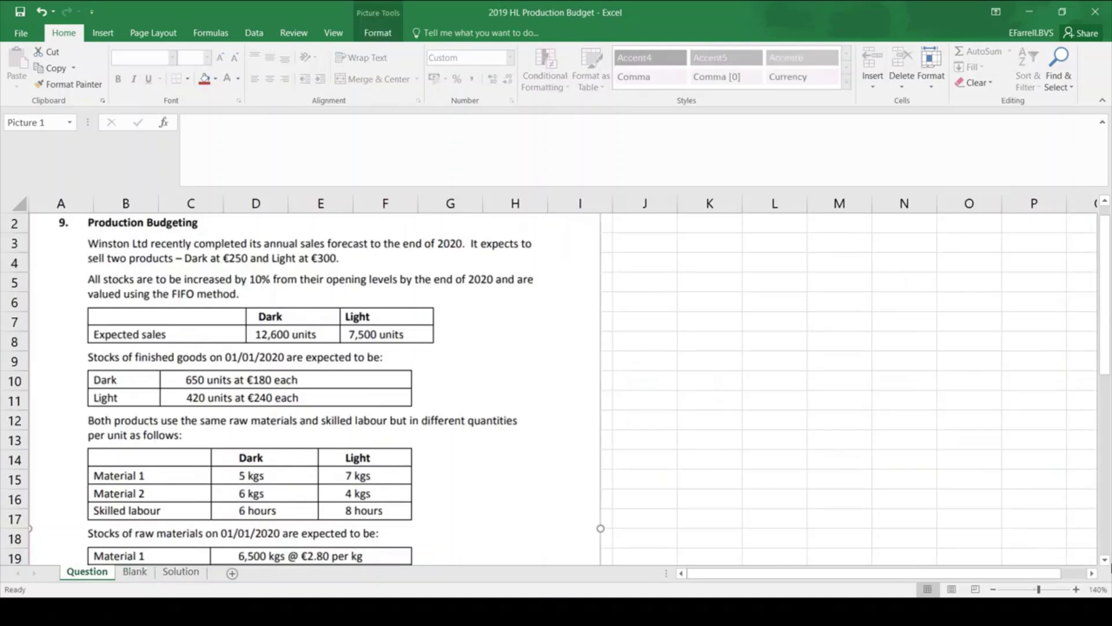
scroll(1107, 563, "down", 2)
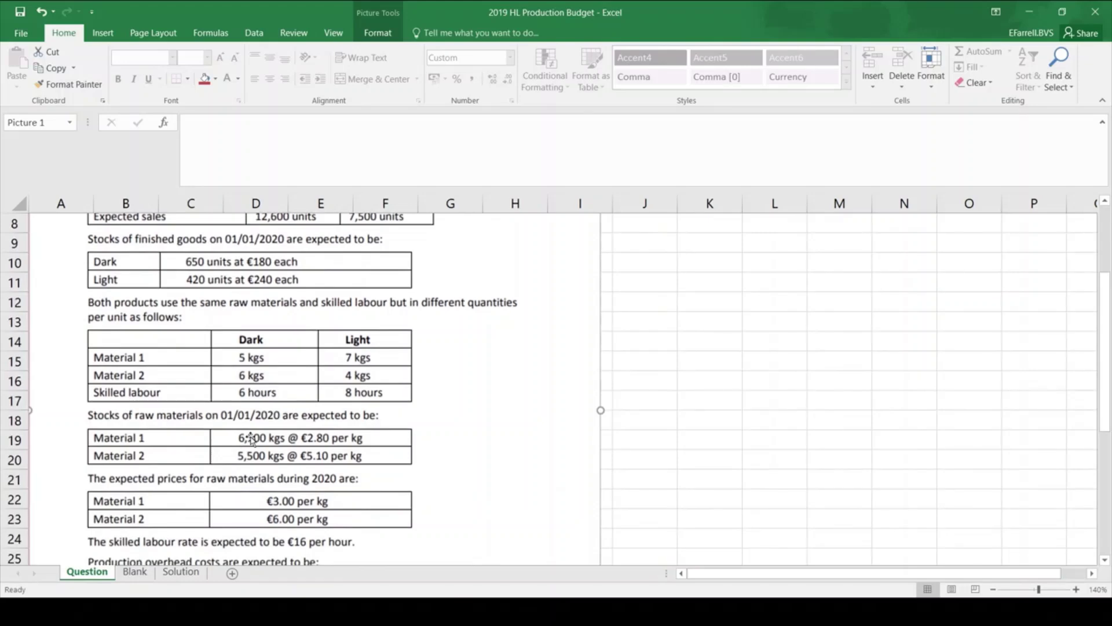
left_click(142, 574)
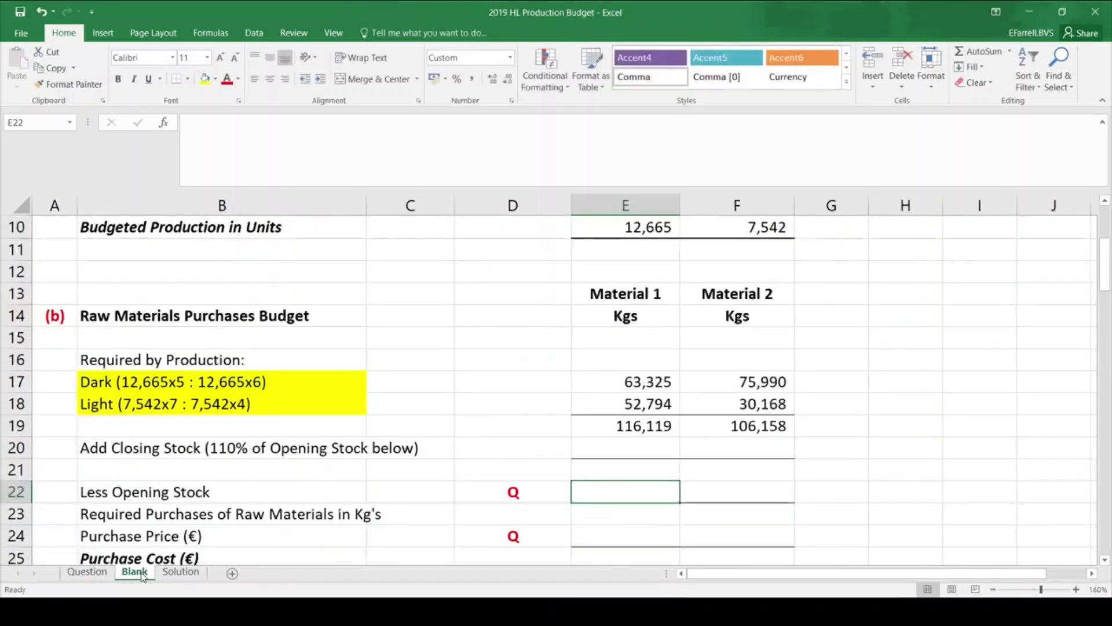
type("6500")
key("Tab")
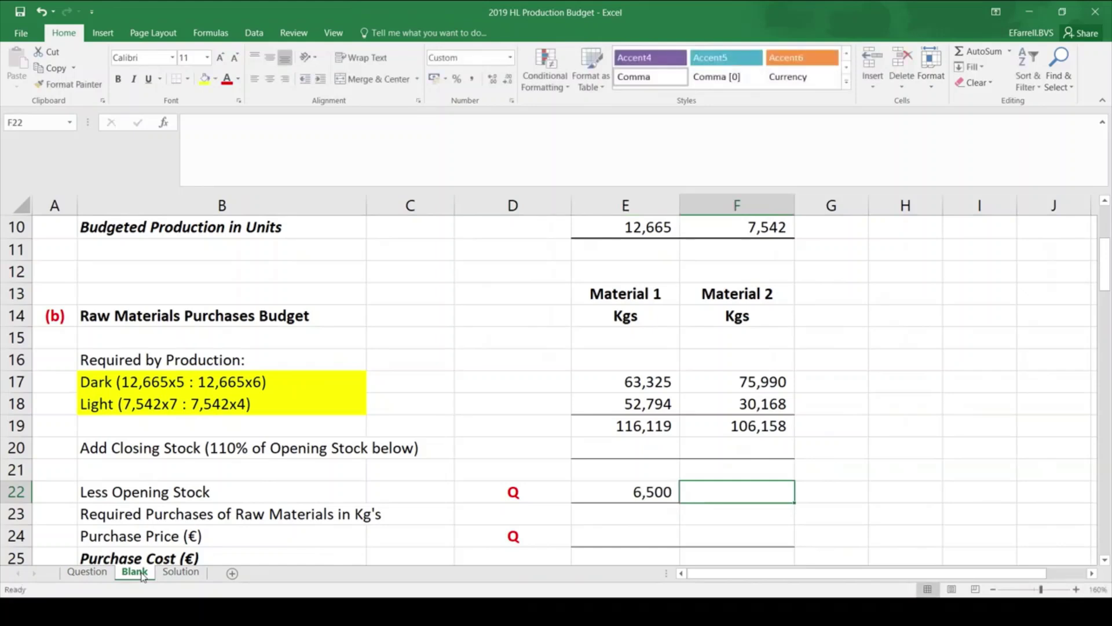
type("5,500")
key("ctrl+Return")
Reread the top of the Question sheet, then go back to the Blank sheet's closing stock row
key("Up")
key("Up")
key("Left")
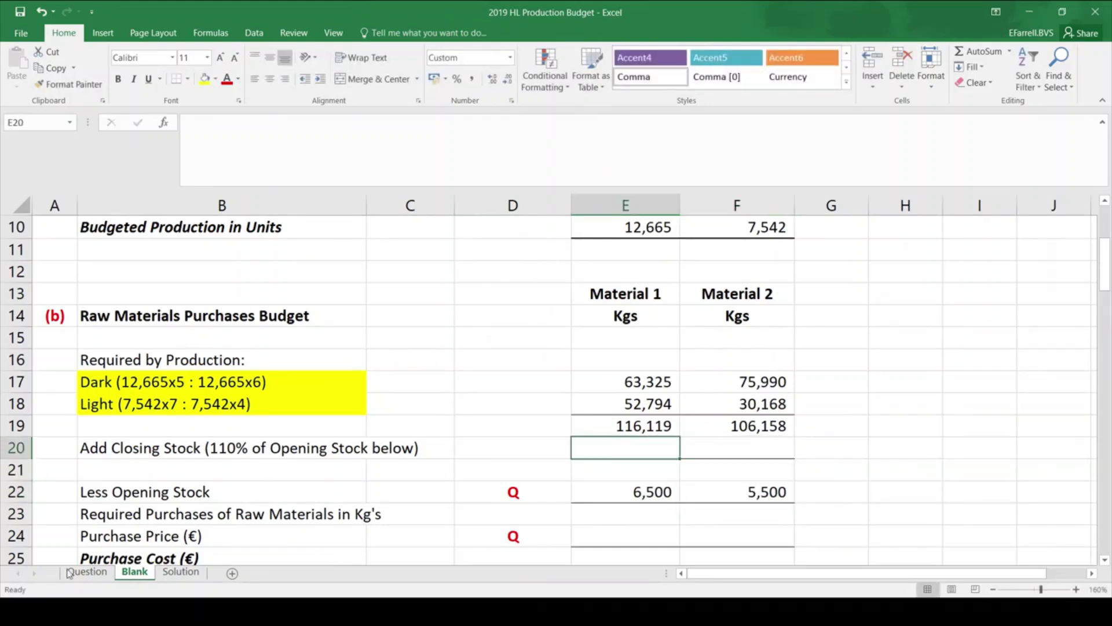
left_click(86, 572)
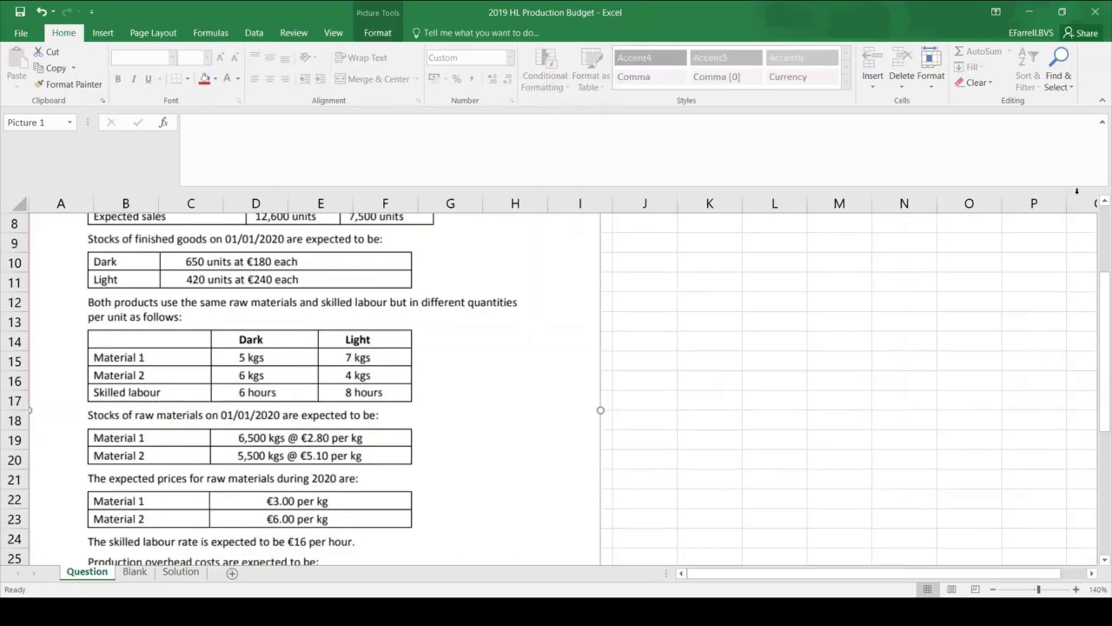
scroll(637, 261, "up", 3)
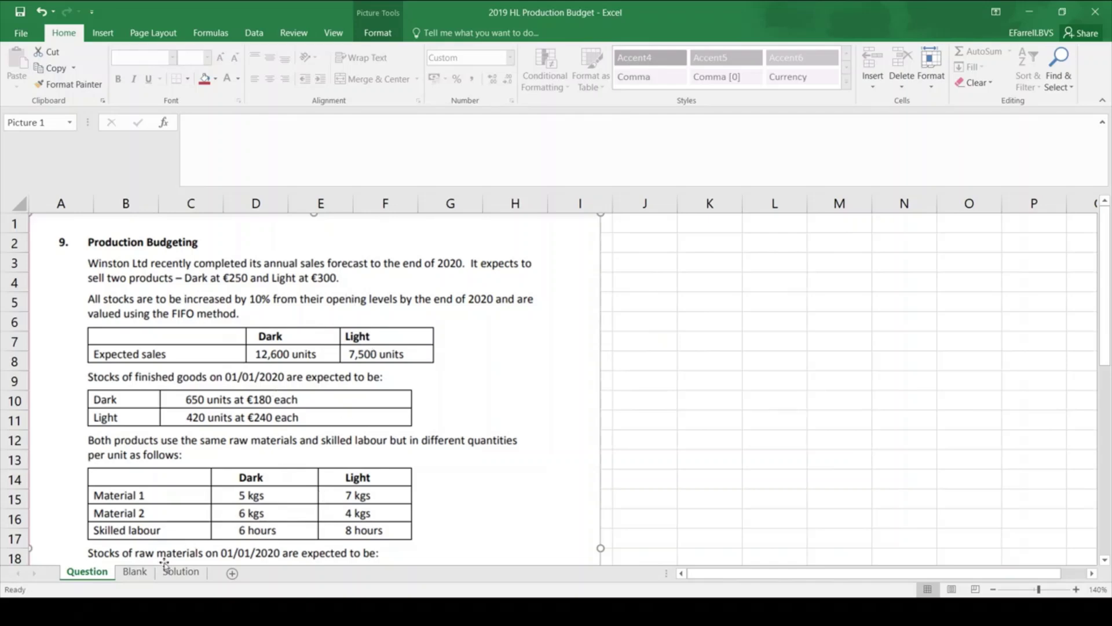
left_click(144, 581)
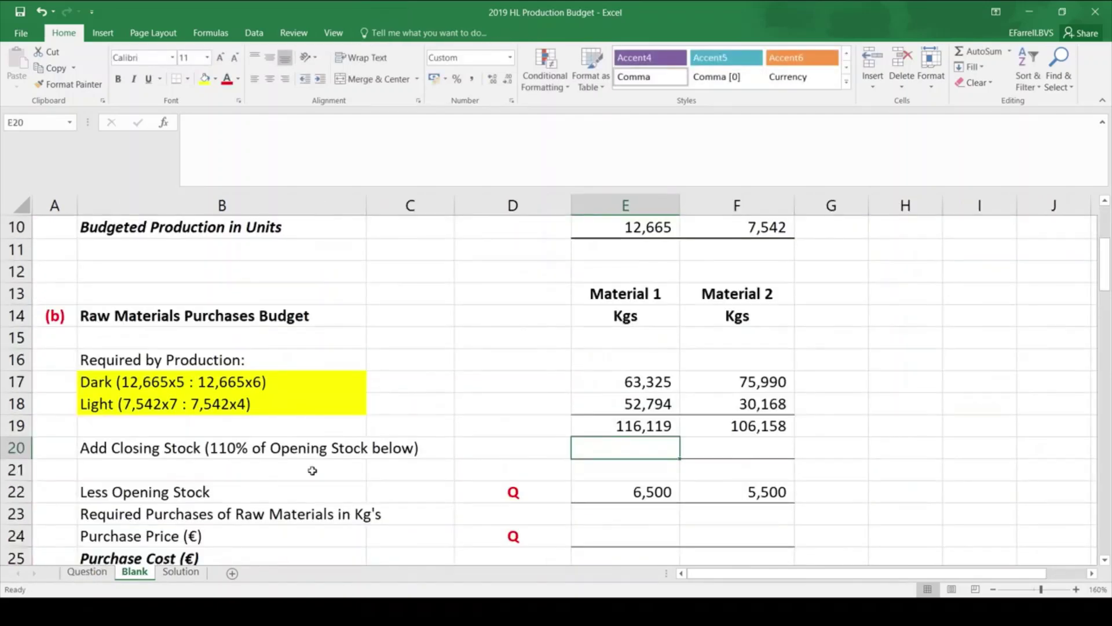
Set raw material closing stock to 110% of opening stock: 7,150 and 6,050 kg
type("=")
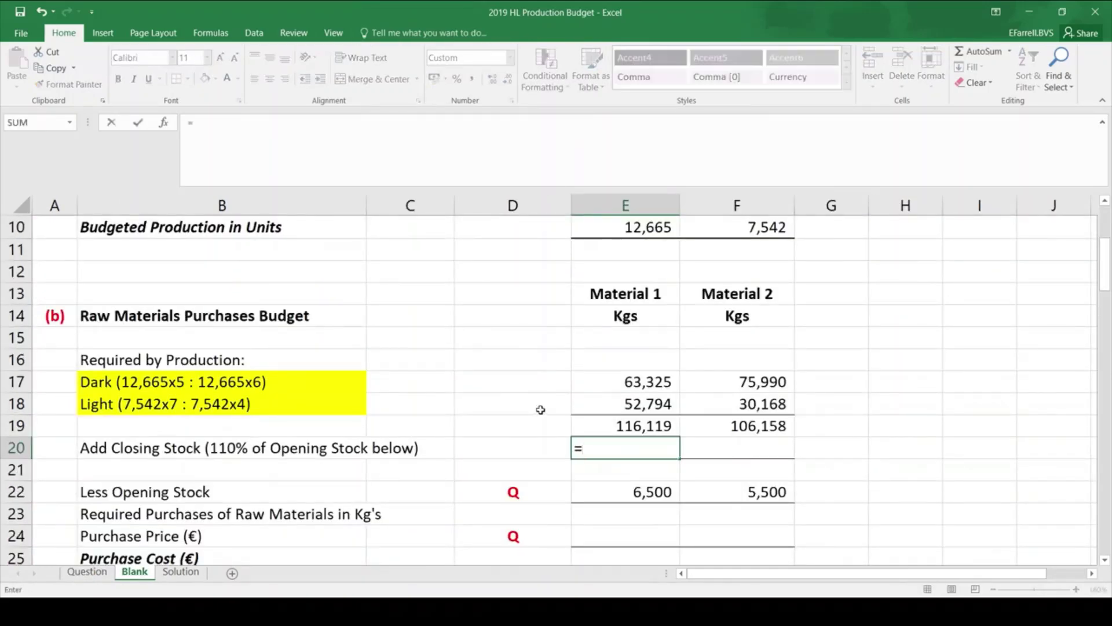
key("Down")
key("Down")
type("*")
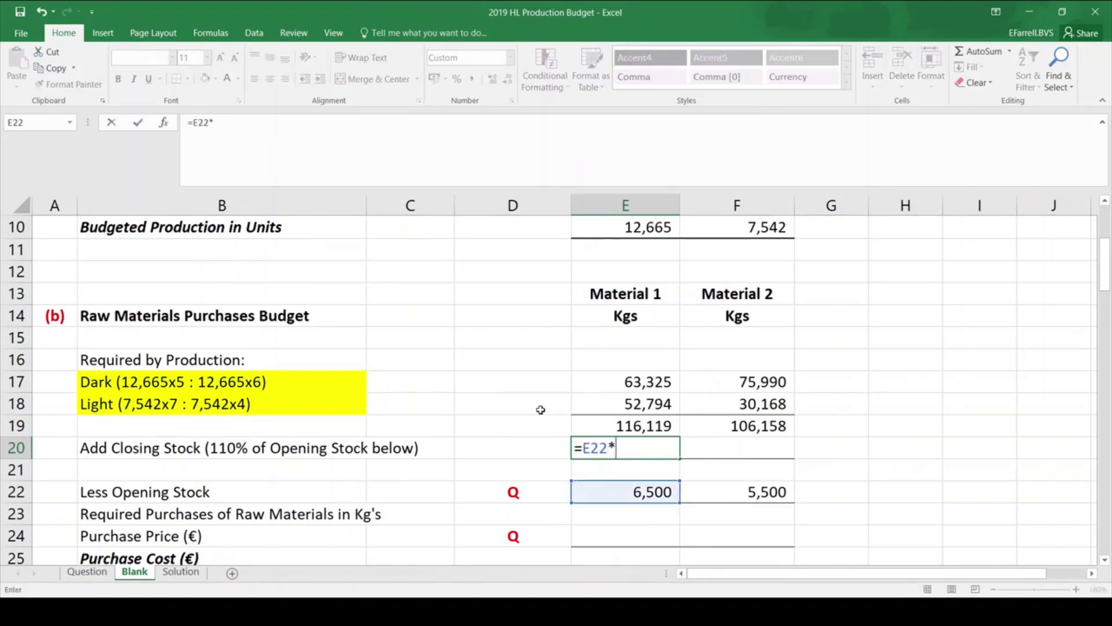
type("110%")
key("Return")
key("Up")
key("Right")
type("=")
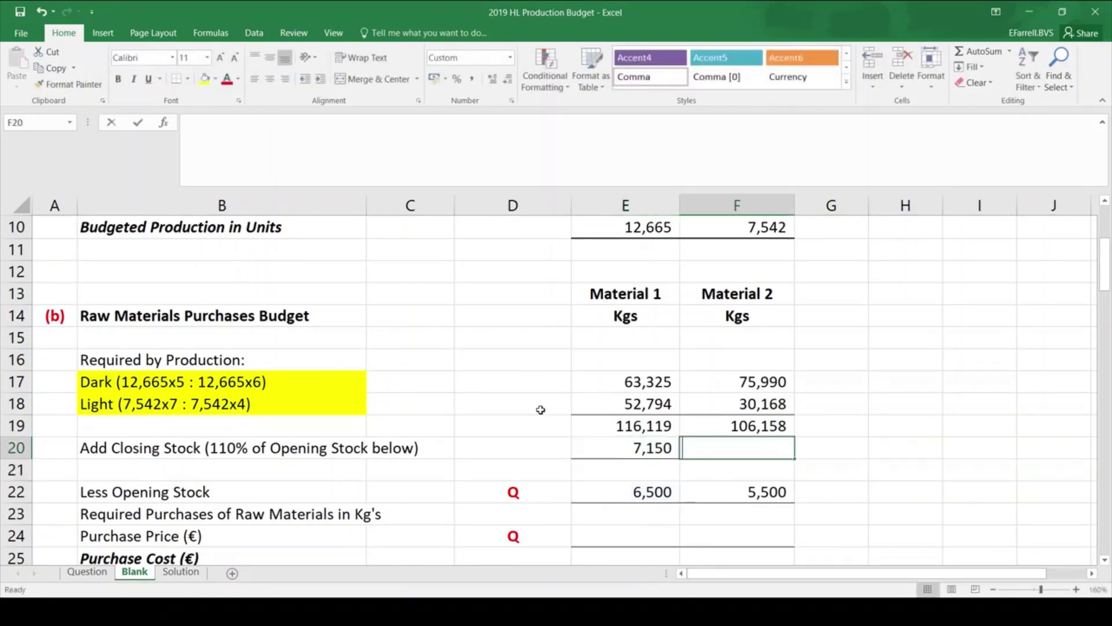
key("Down")
key("Down")
type("*110%")
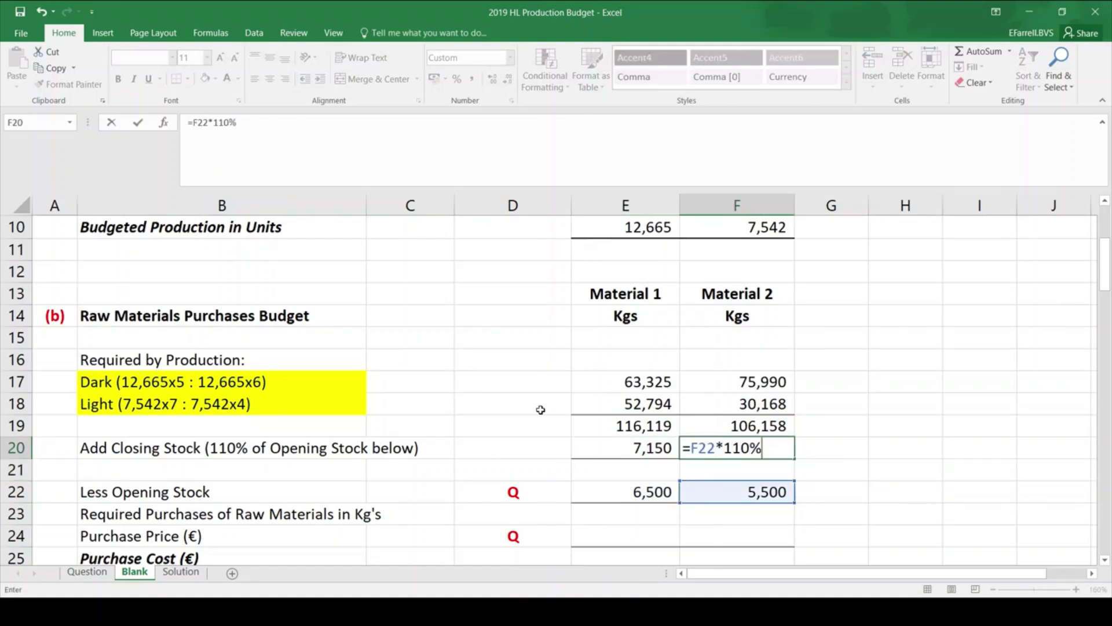
key("Return")
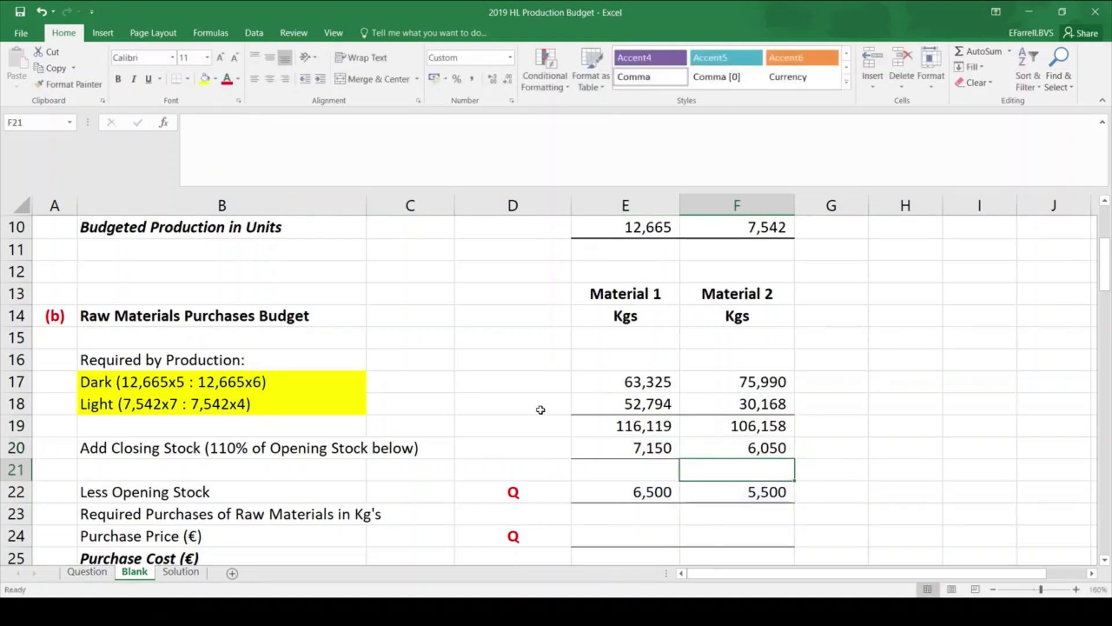
Calculate Material 1's subtotal of 123,269 kg and required purchases of 116,769 kg
key("Left")
type("=")
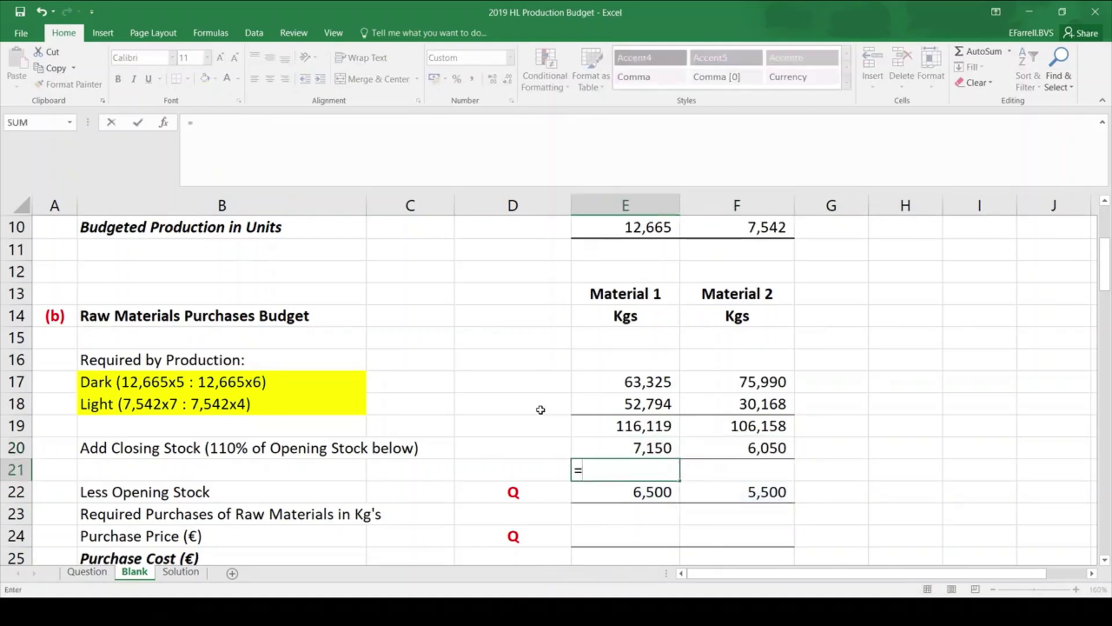
key("Up")
key("Up")
type("+")
key("Up")
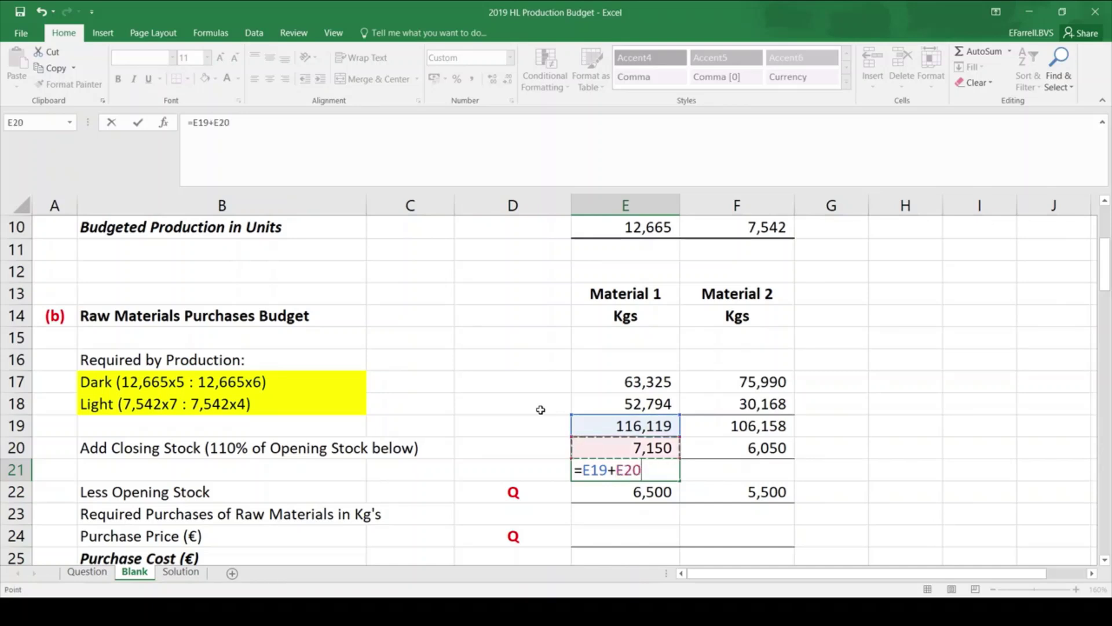
key("Return")
key("Down")
type("=")
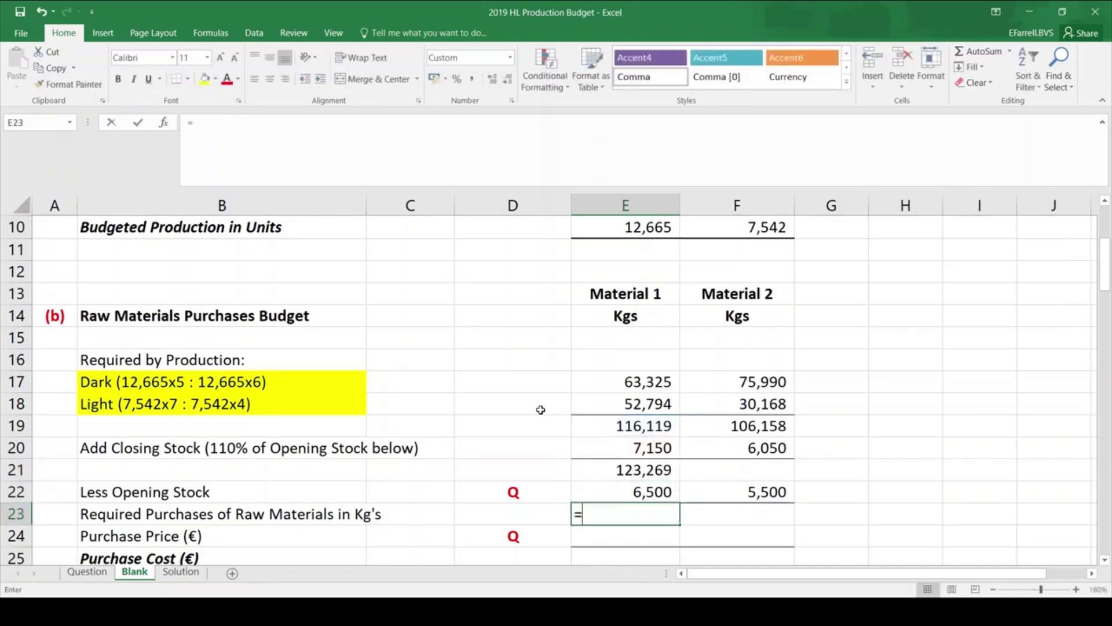
key("Up")
key("Up")
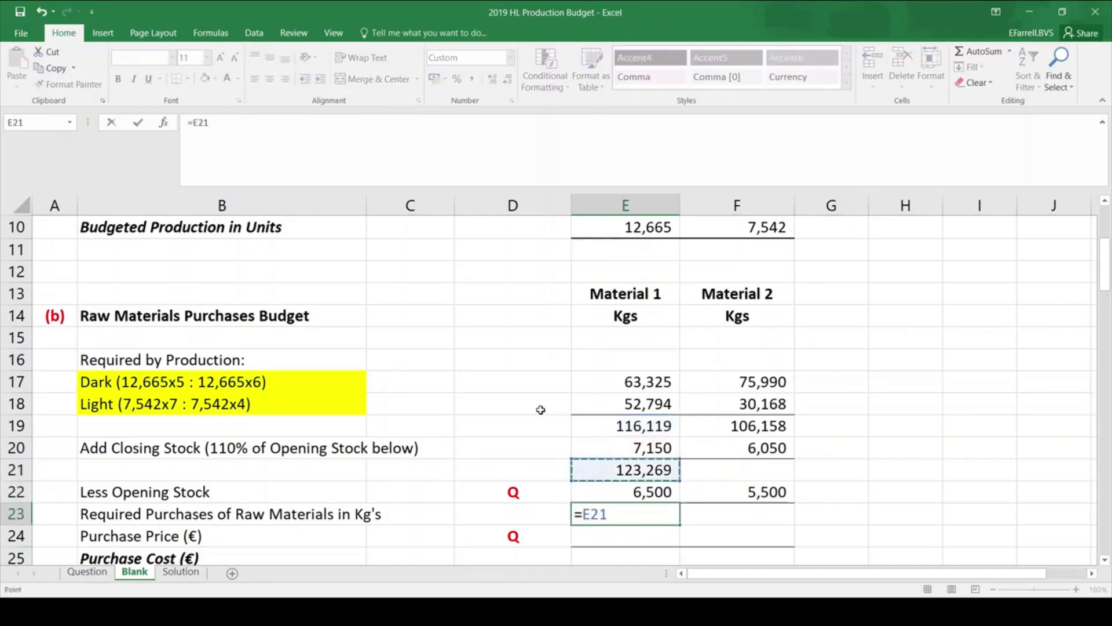
type("-")
key("Up")
key("Return")
key("Up")
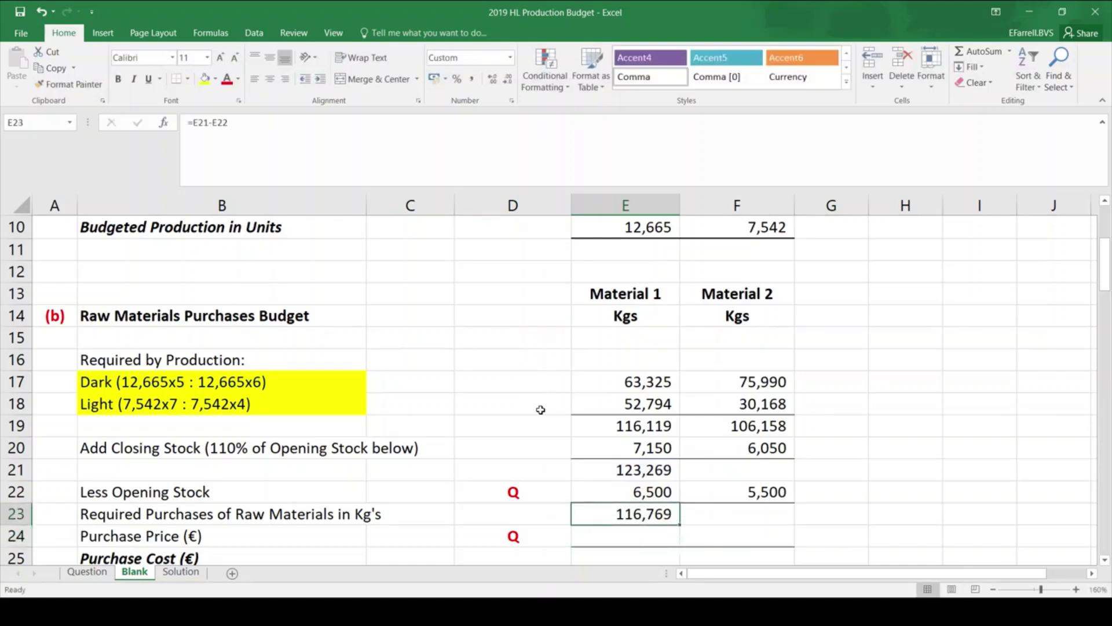
Calculate Material 2's subtotal of 112,208 kg and required purchases of 106,708 kg
key("Right")
type("=")
key("Up")
key("Up")
key("Up")
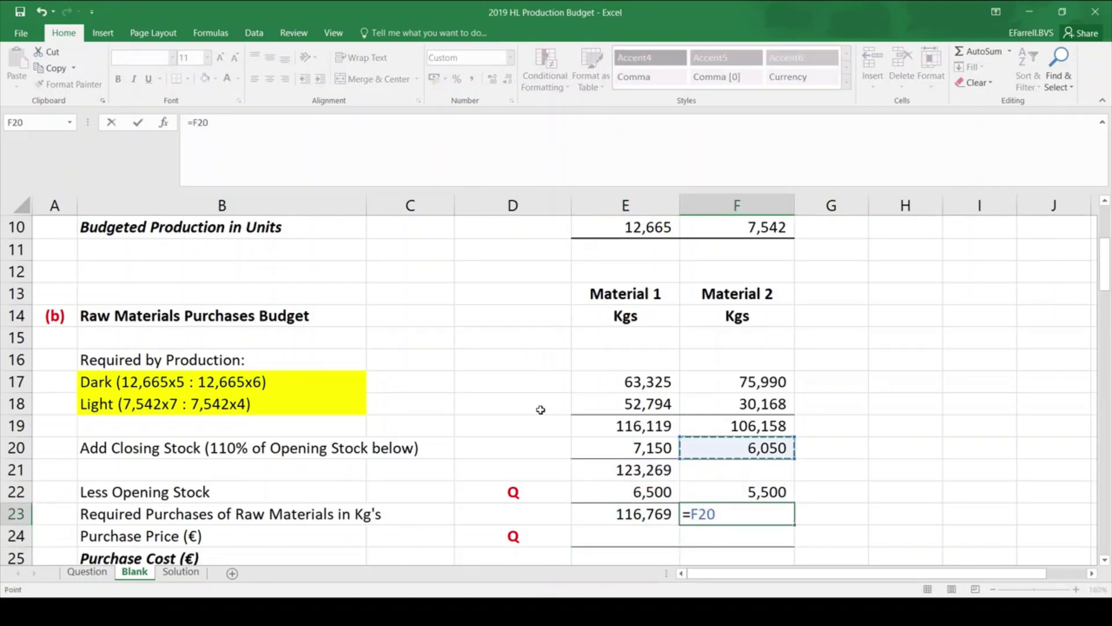
key("Escape")
key("Up")
key("Up")
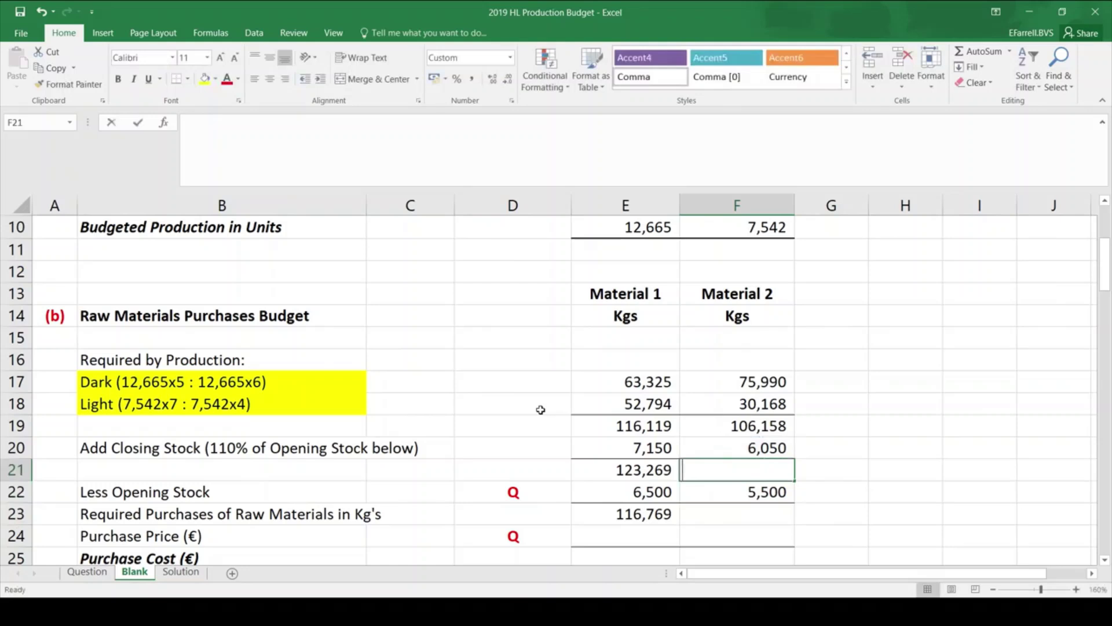
type("=")
key("Up")
key("Up")
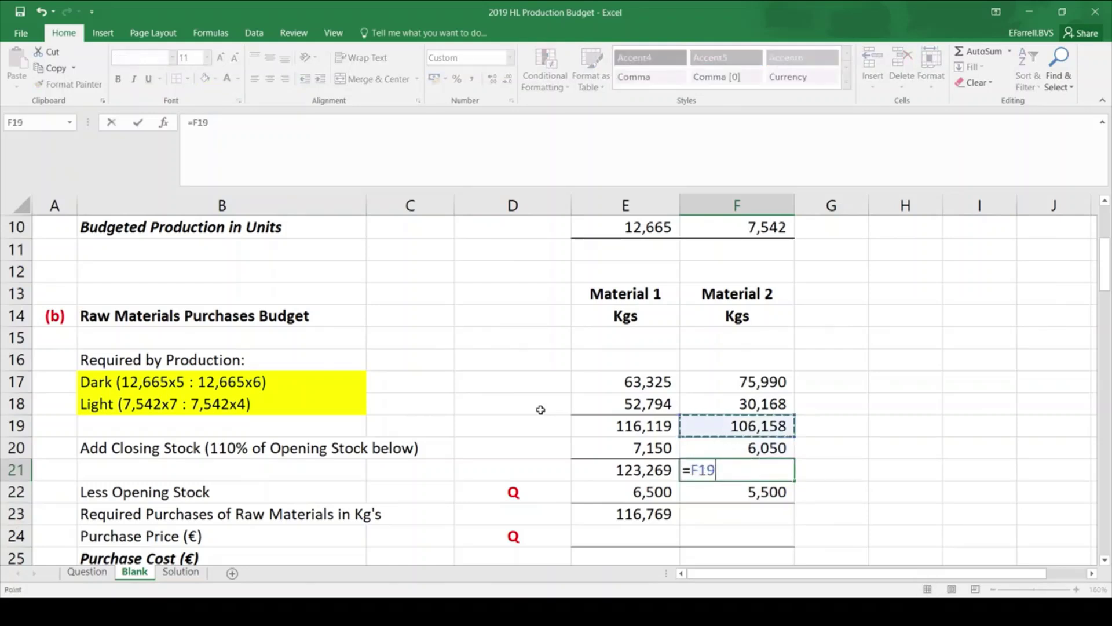
type("+")
key("Down")
key("Return")
key("Down")
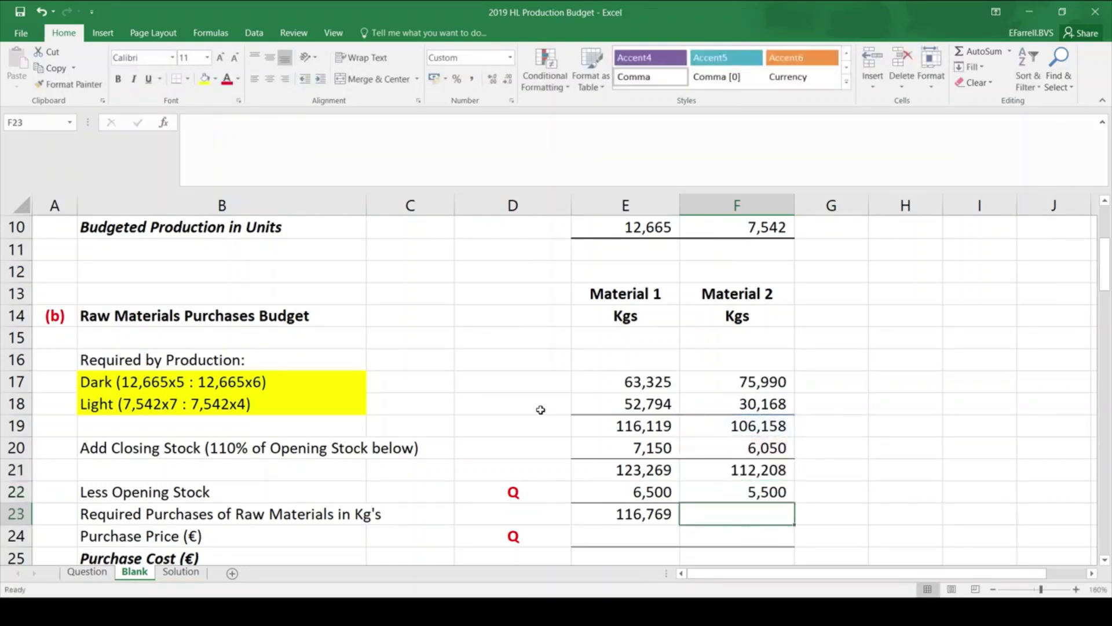
type("=")
key("Up")
key("Up")
type("-")
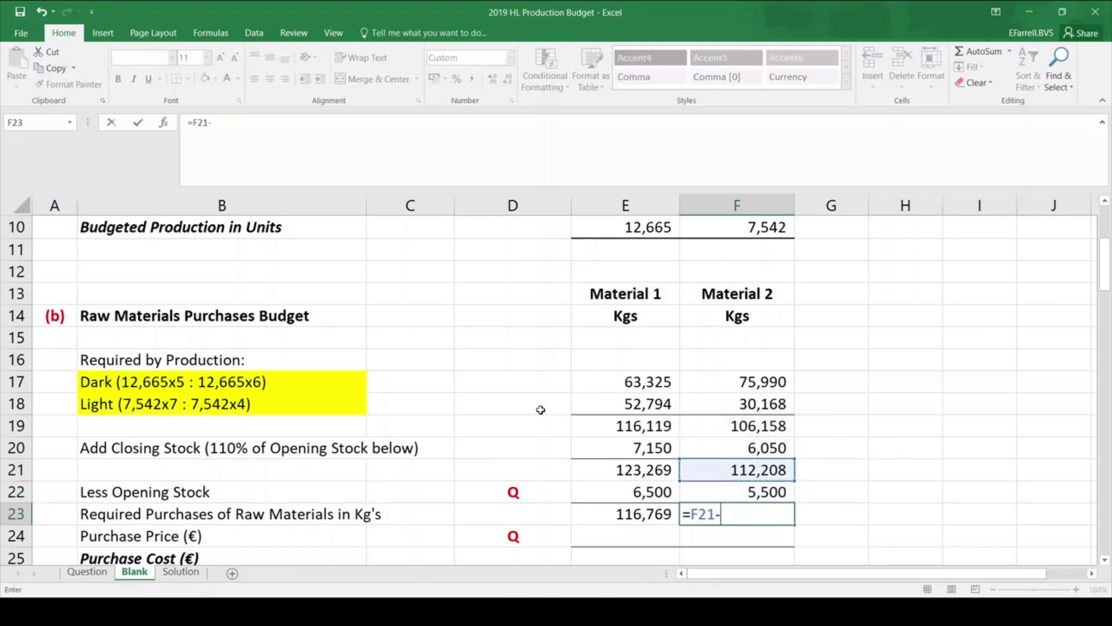
key("Up")
key("Return")
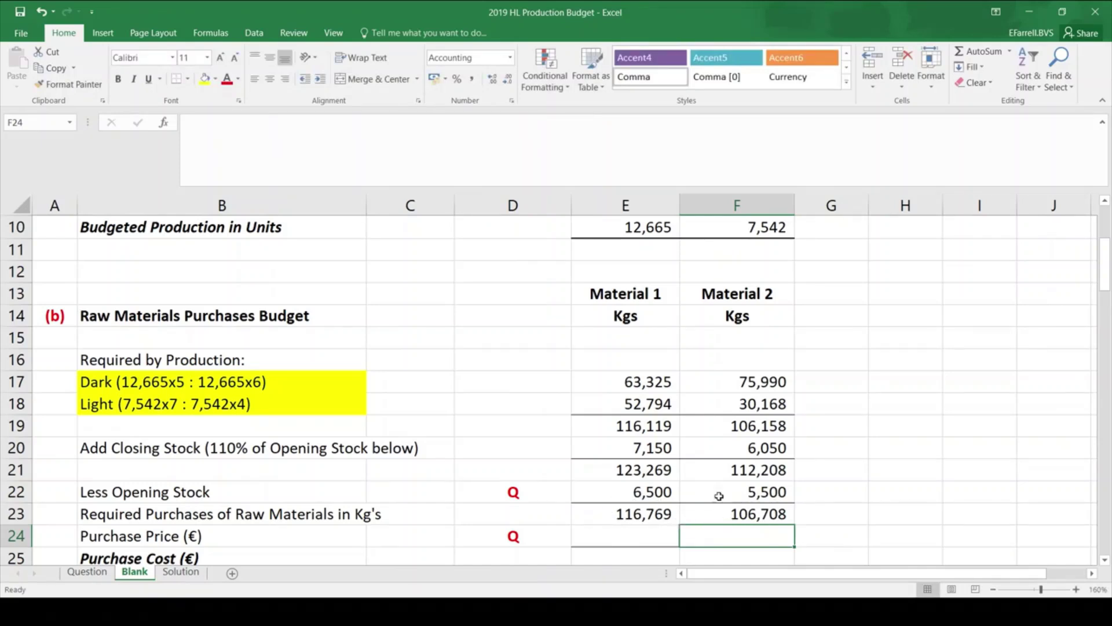
key("Left")
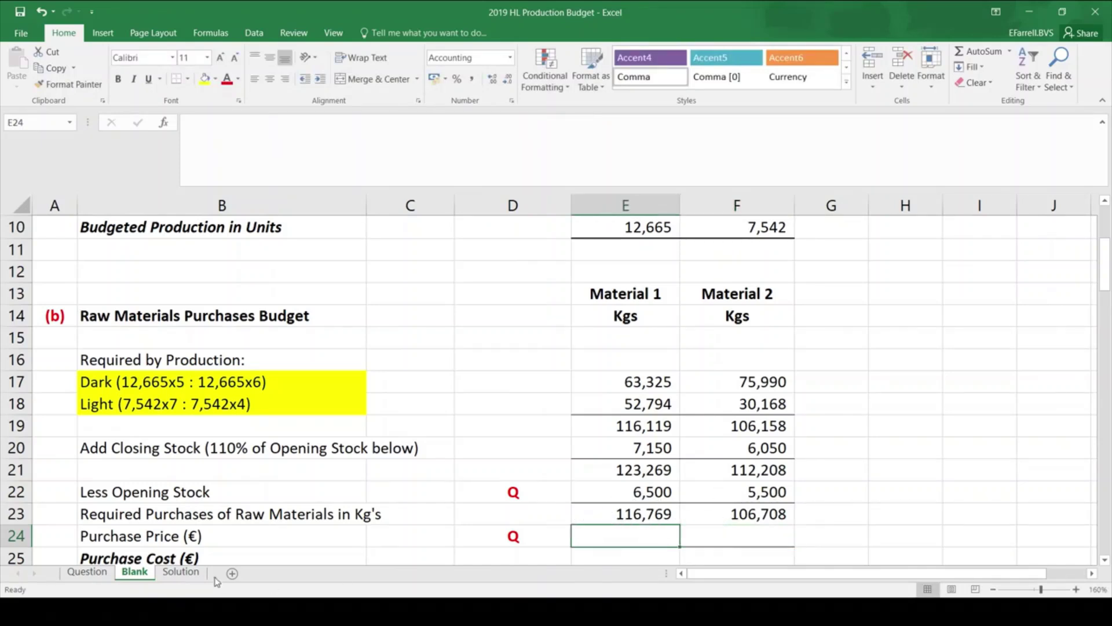
Enter purchase prices of 3.00 for Material 1 and 6.00 for Material 2, as given on the Question sheet
left_click(80, 576)
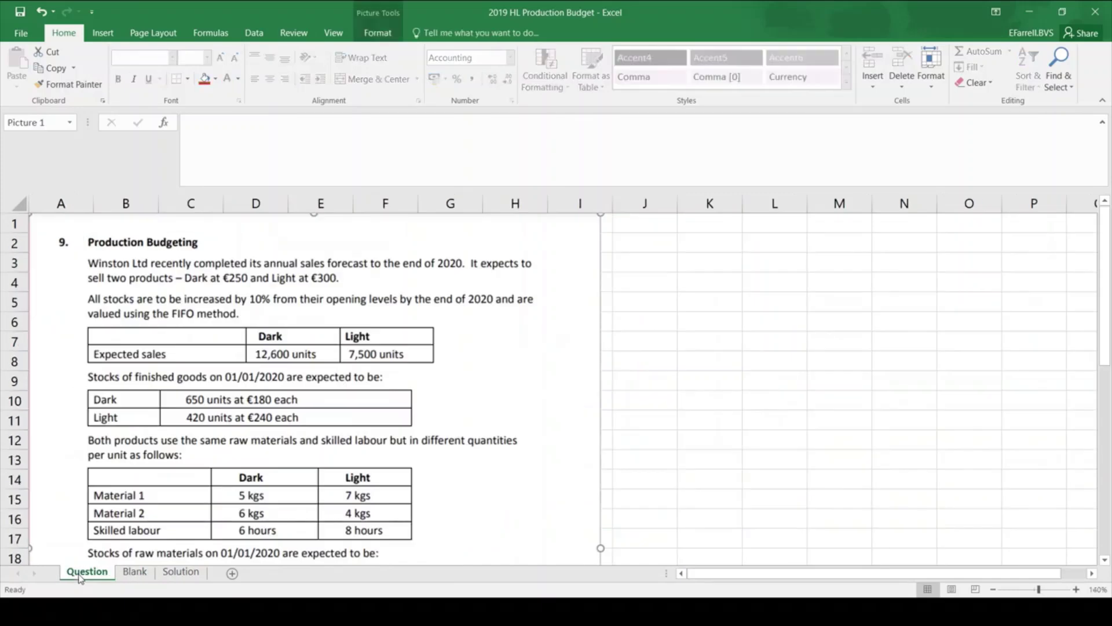
scroll(467, 349, "down", 2)
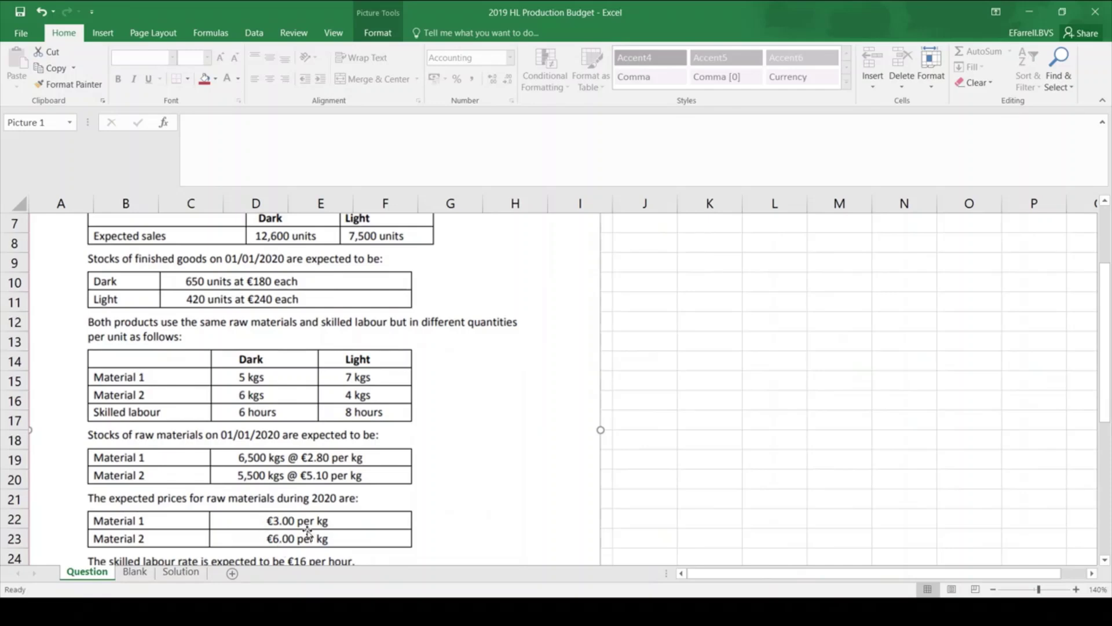
left_click(134, 579)
type("3")
key("Tab")
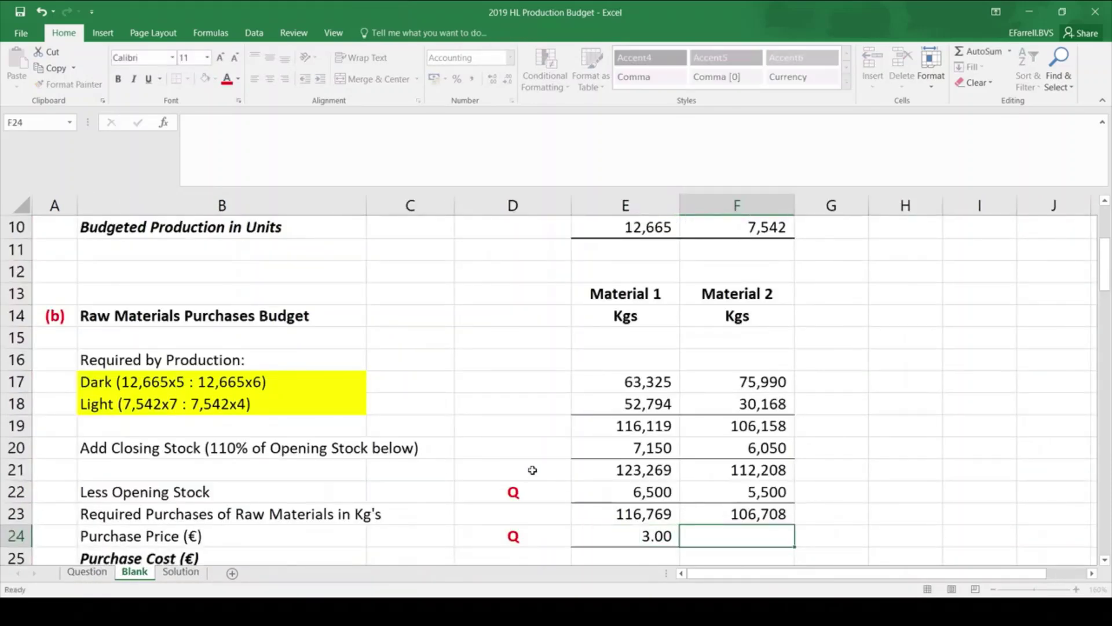
type("6")
key("Down")
key("Down")
Calculate purchase costs with =E23*E24 and =F23*F24, giving 350,307 and 640,248
key("Up")
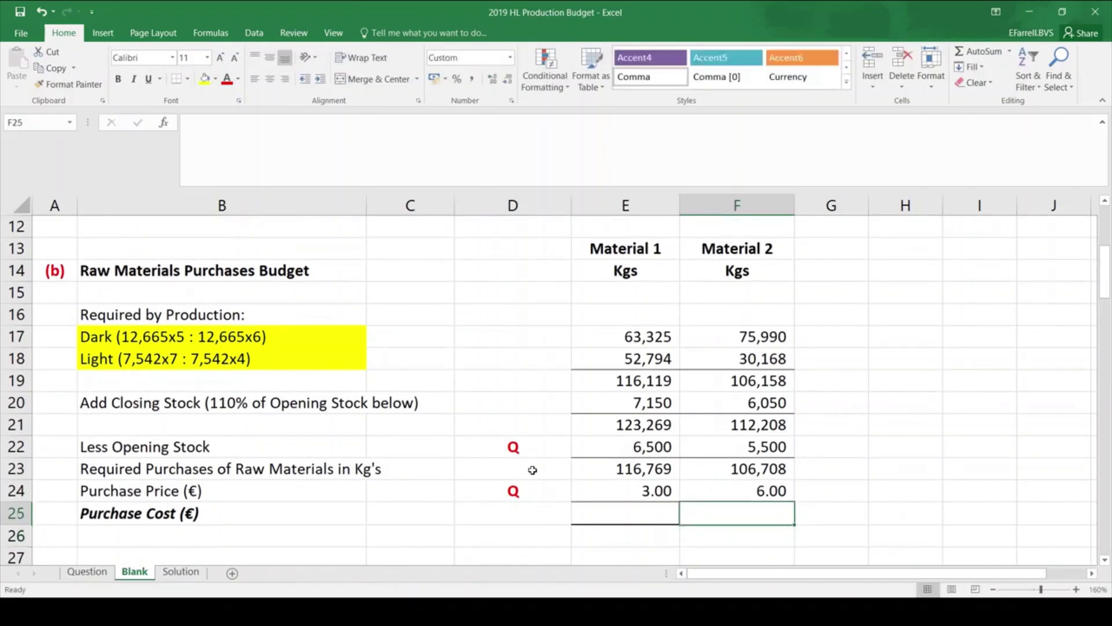
key("Left")
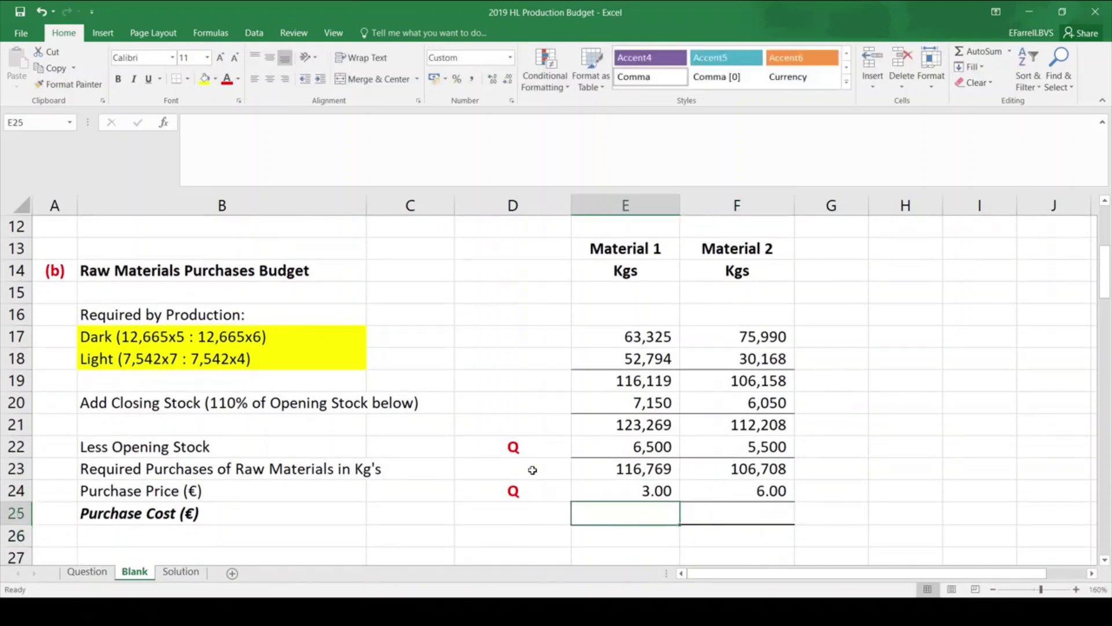
type("=")
key("Up")
key("Up")
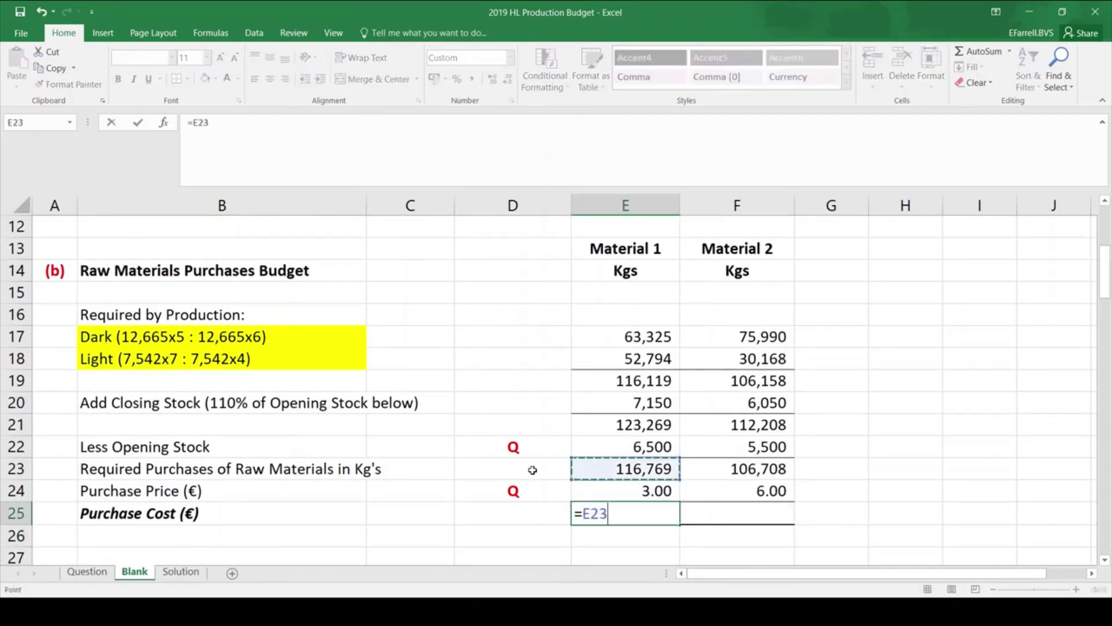
type("*")
key("Up")
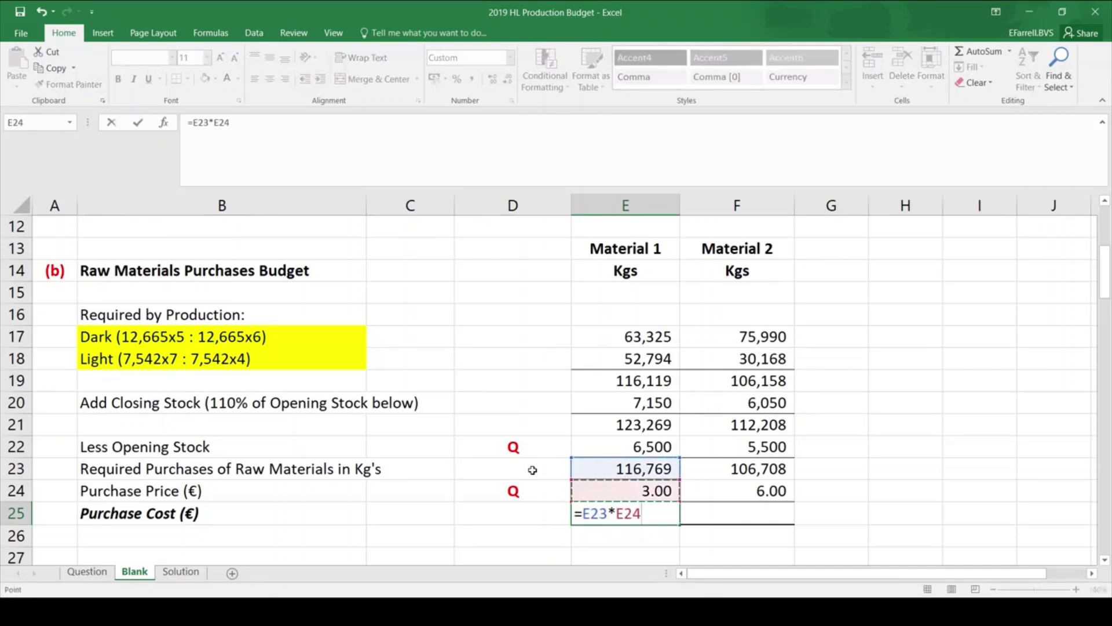
key("Return")
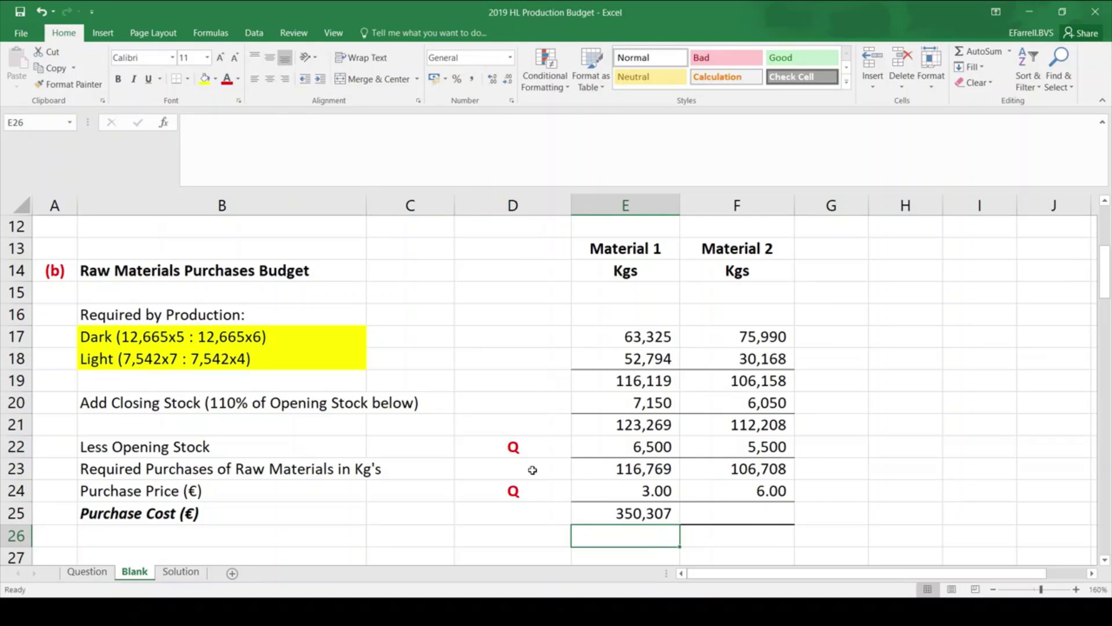
key("Right")
key("Up")
type("=")
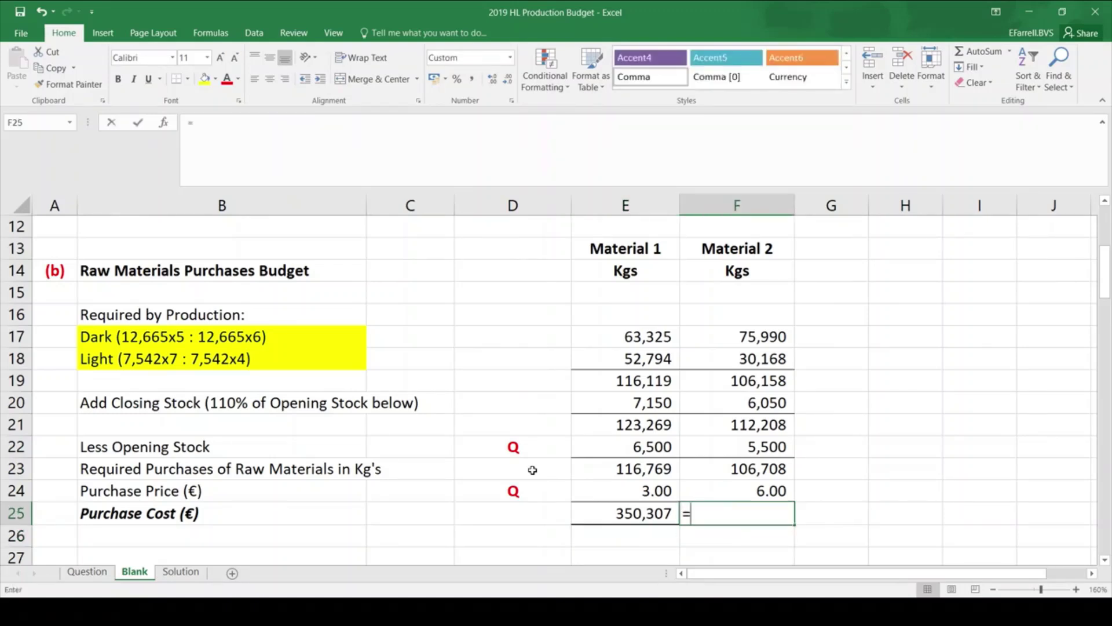
key("Up")
key("Up")
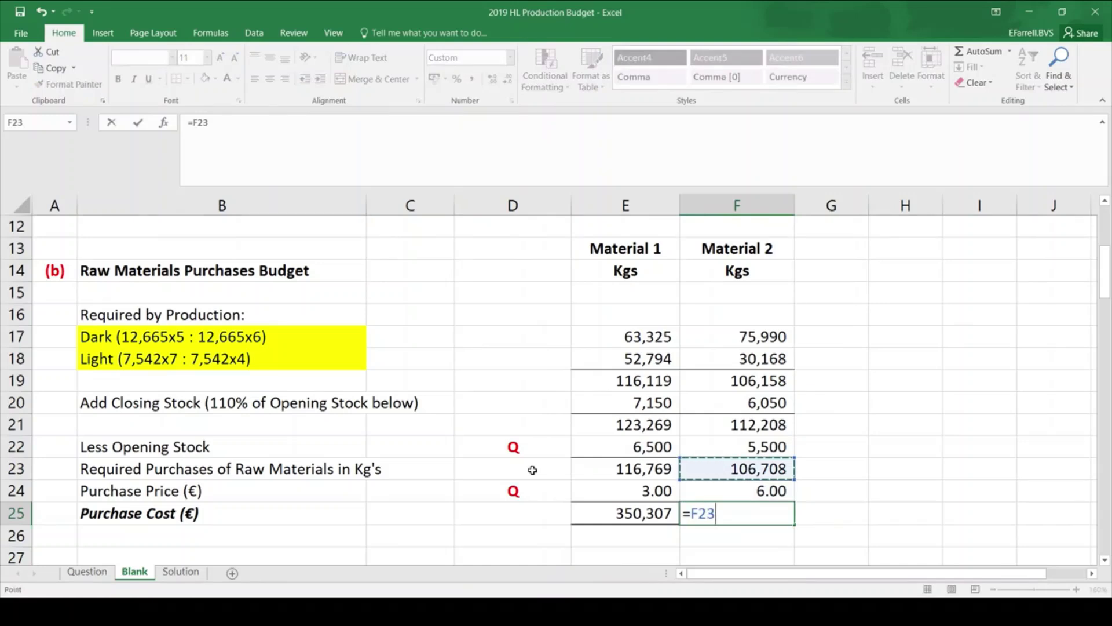
type("*")
key("Up")
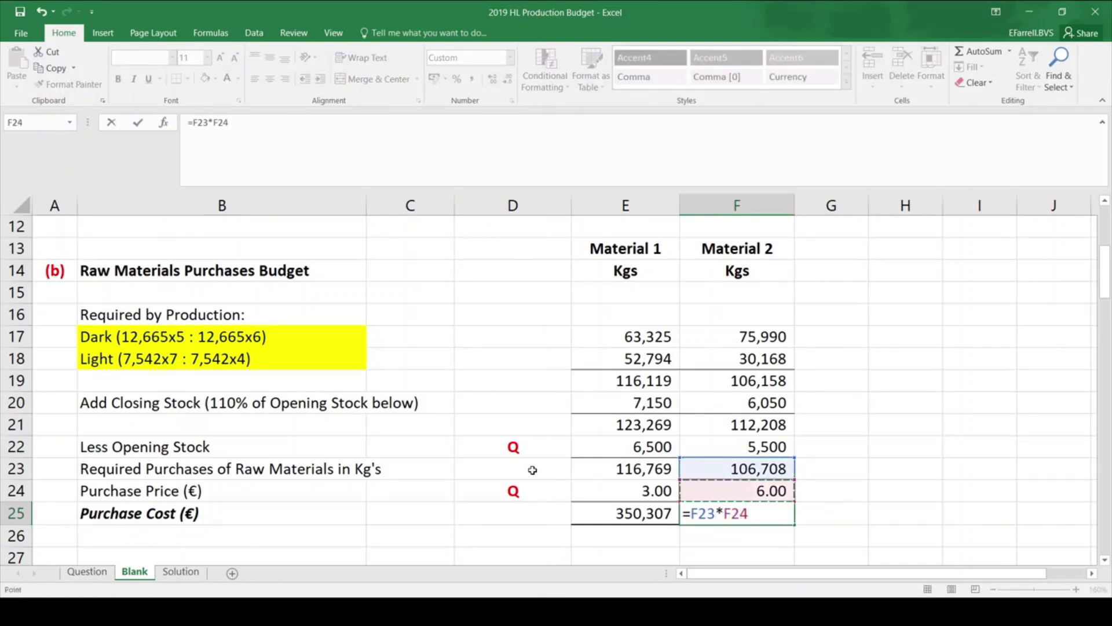
key("Return")
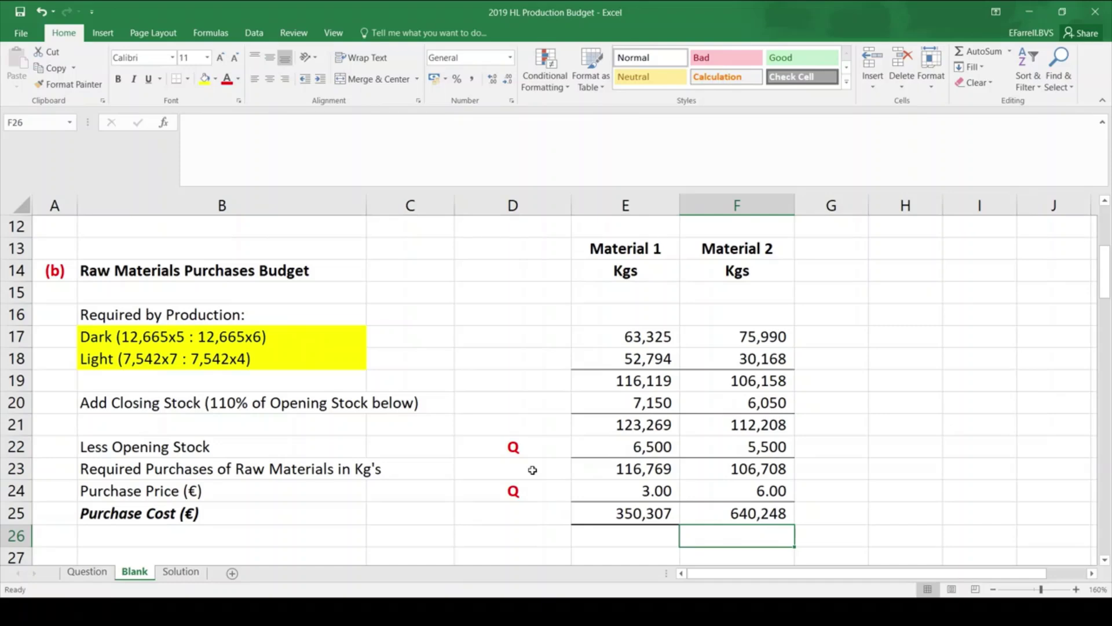
key("Down")
key("Down")
key("Down")
key("Down")
key("Down")
key("Down")
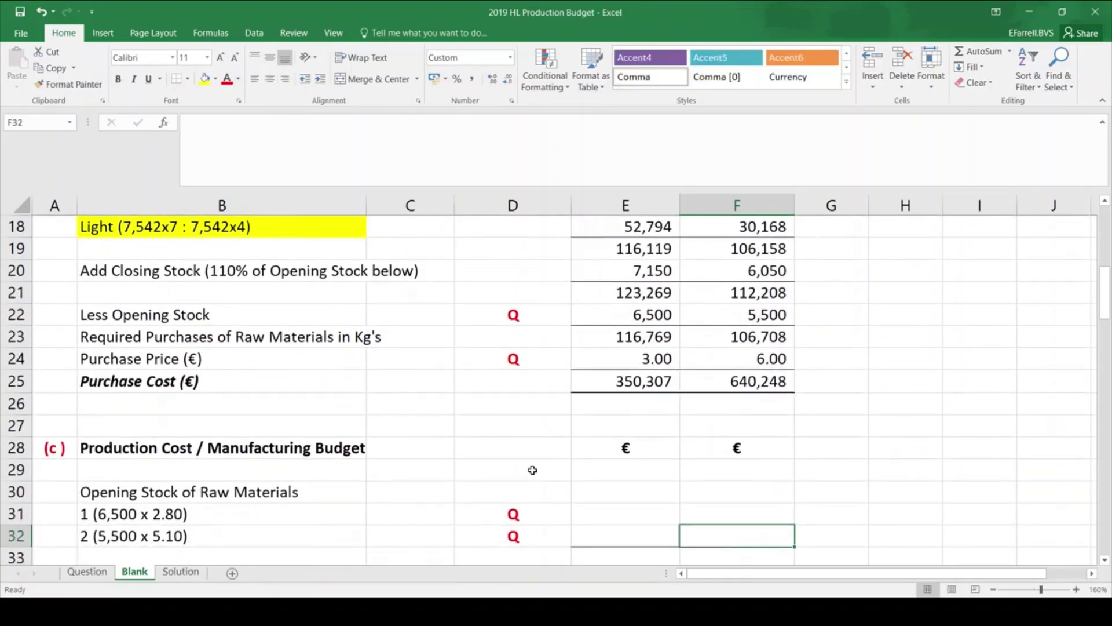
Review the manufacturing budget rows and the purchase cost formulas
key("Down")
key("Down")
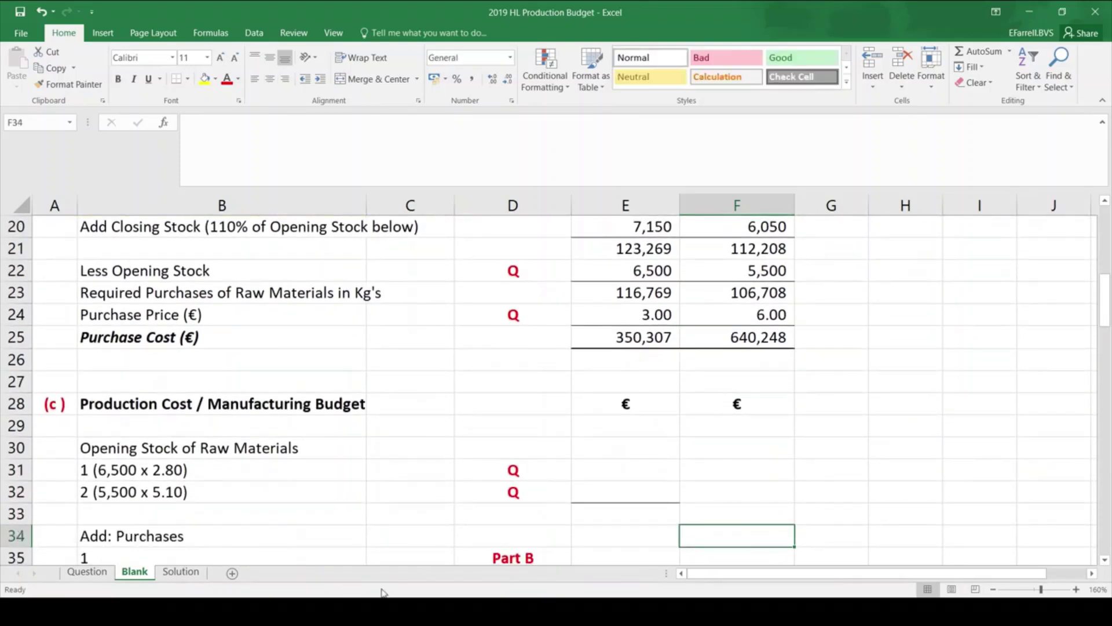
key("Down")
key("Down")
key("Down")
key("Down")
key("Down")
key("Down")
key("Down")
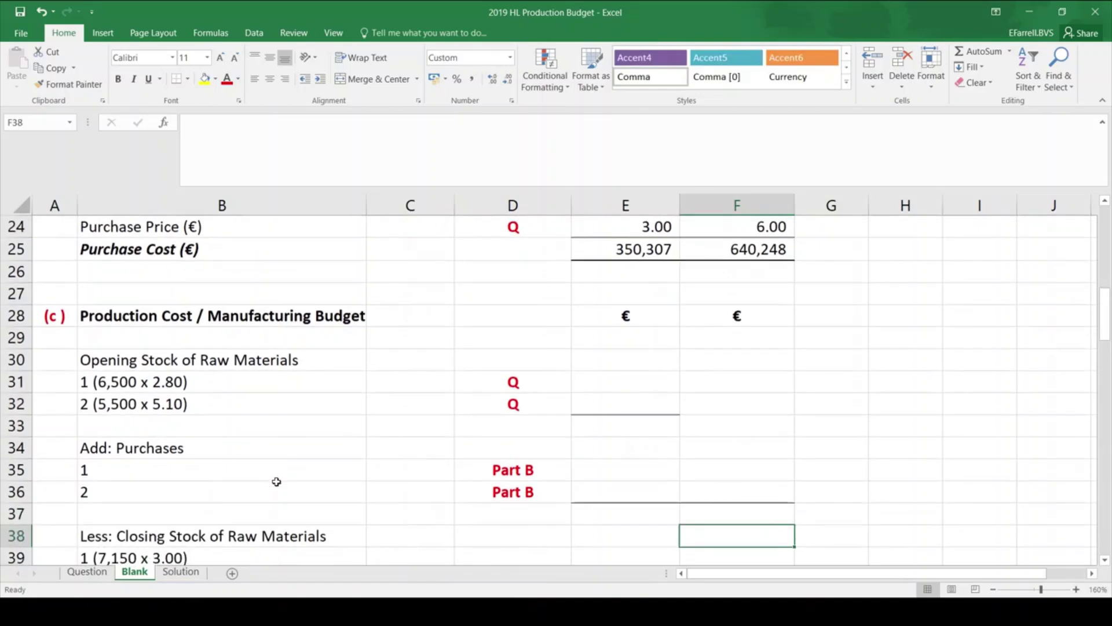
key("Down")
key("Down")
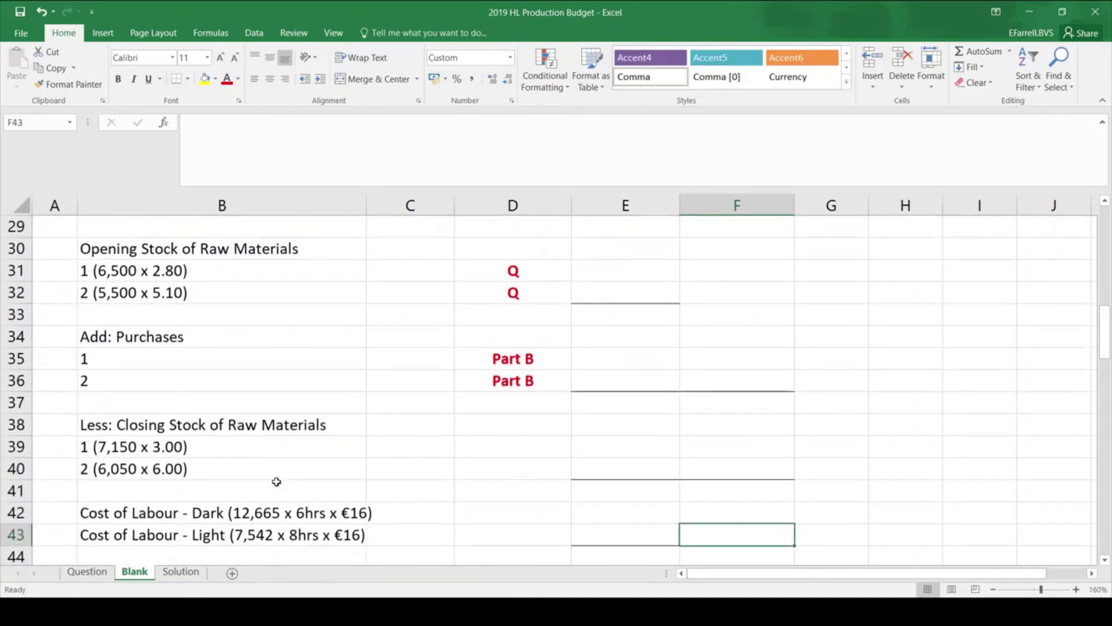
key("Up")
key("Up")
key("Up")
key("Up")
key("Up")
key("Up")
key("Up")
key("Up")
key("Up")
key("Up")
key("Up")
key("Up")
key("Up")
key("Up")
key("Up")
key("Up")
key("Up")
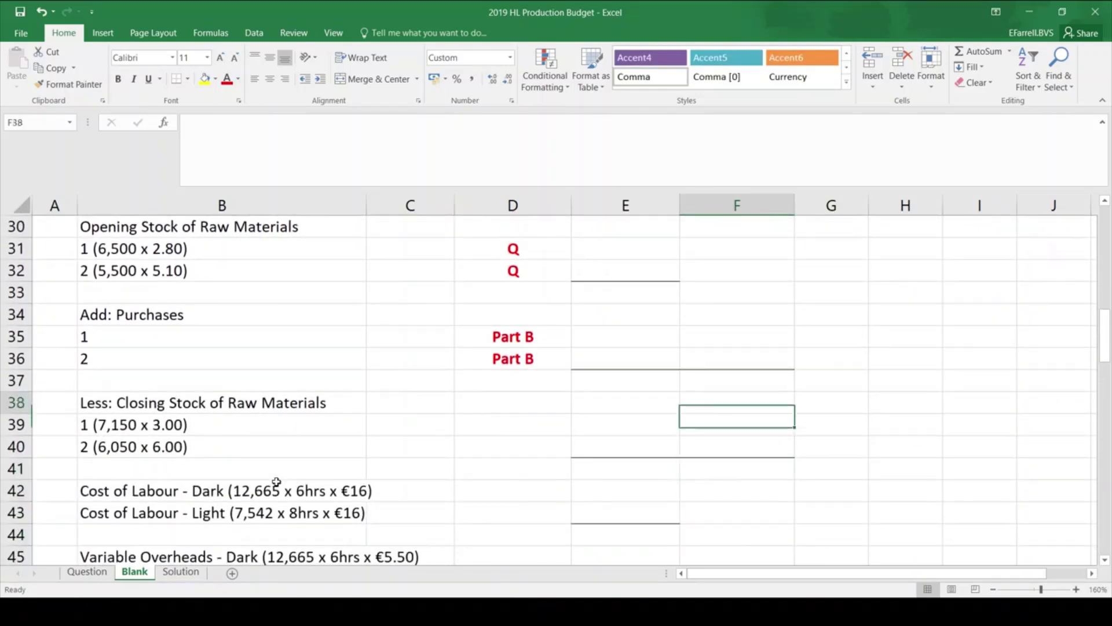
key("Up")
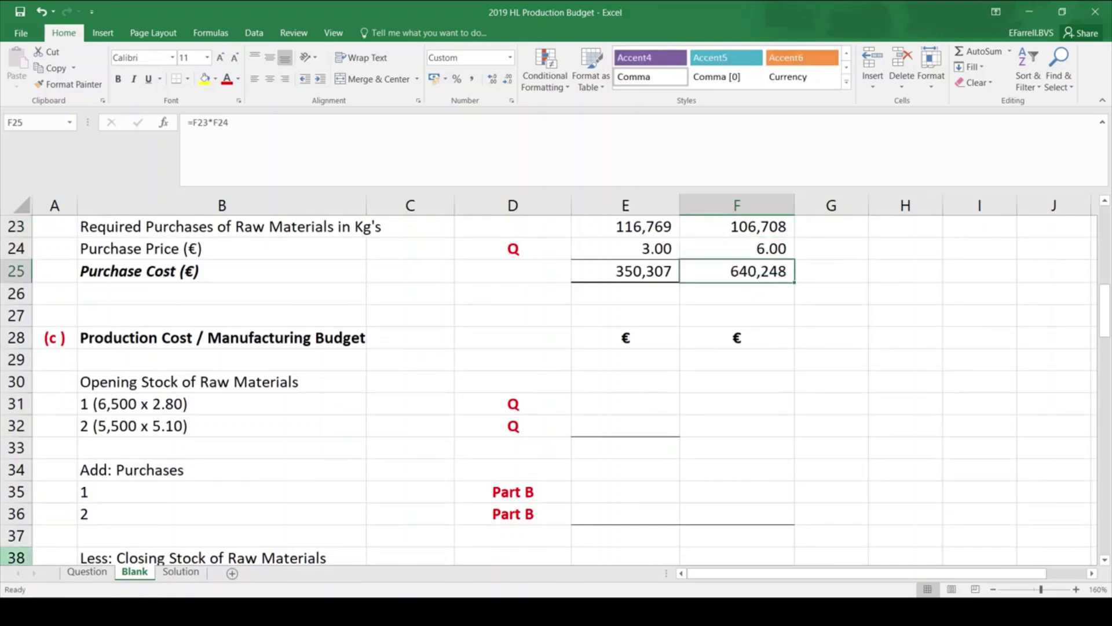
key("Down")
key("Down")
key("Down")
key("Down")
key("Down")
key("Down")
key("Down")
key("Down")
key("Down")
key("Down")
key("Down")
key("Down")
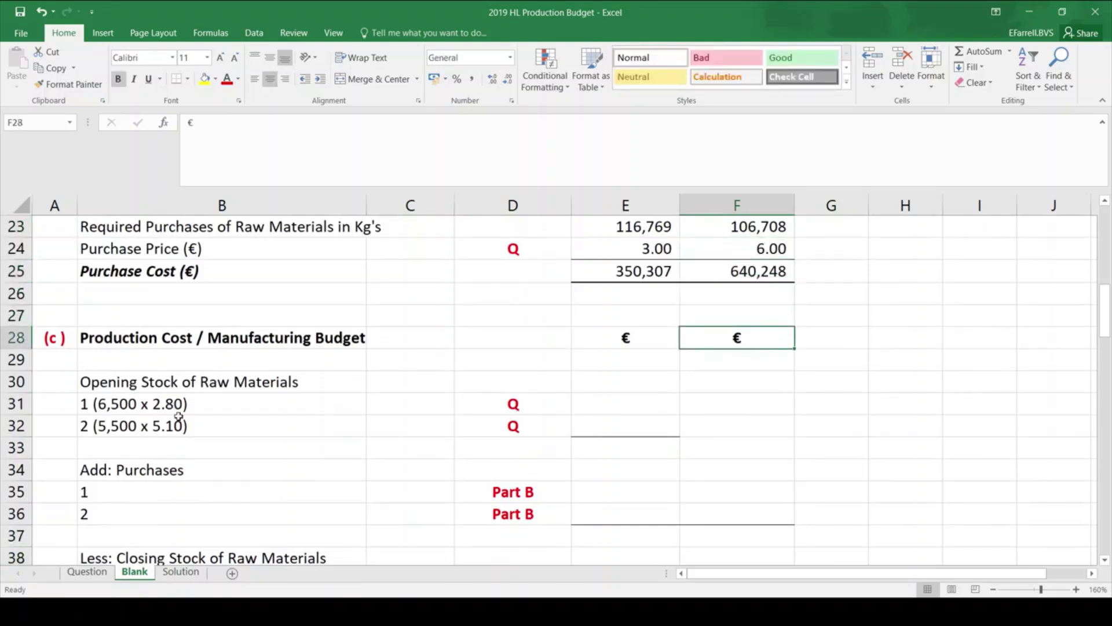
key("Down")
key("Down")
key("Down")
key("Down")
key("Down")
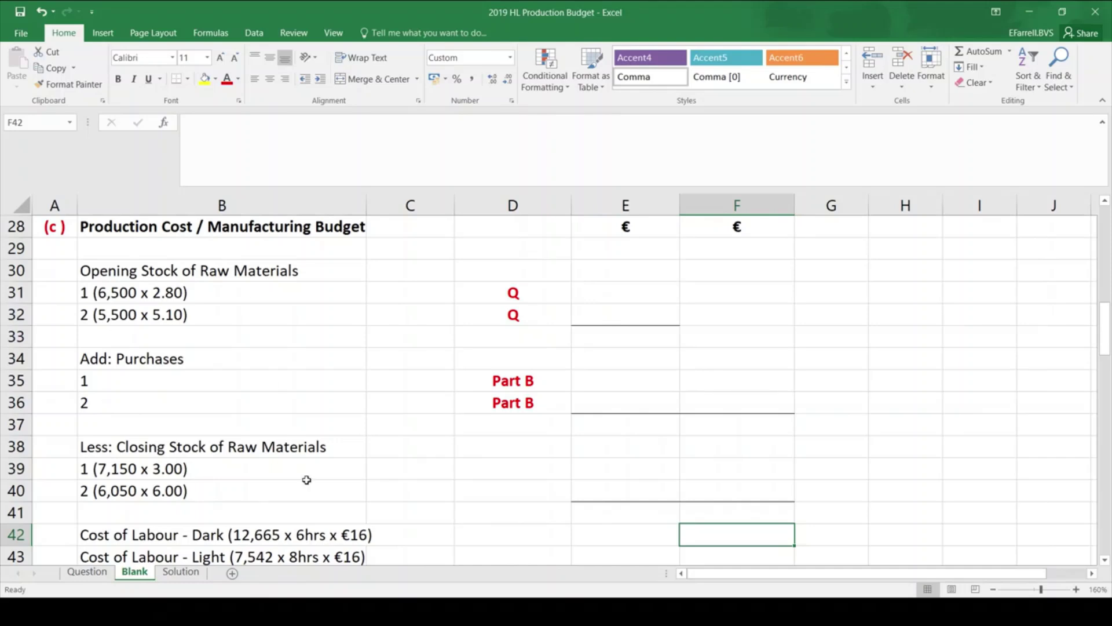
key("Down")
key("Down")
key("Down")
key("Down")
key("Down")
key("Down")
key("Down")
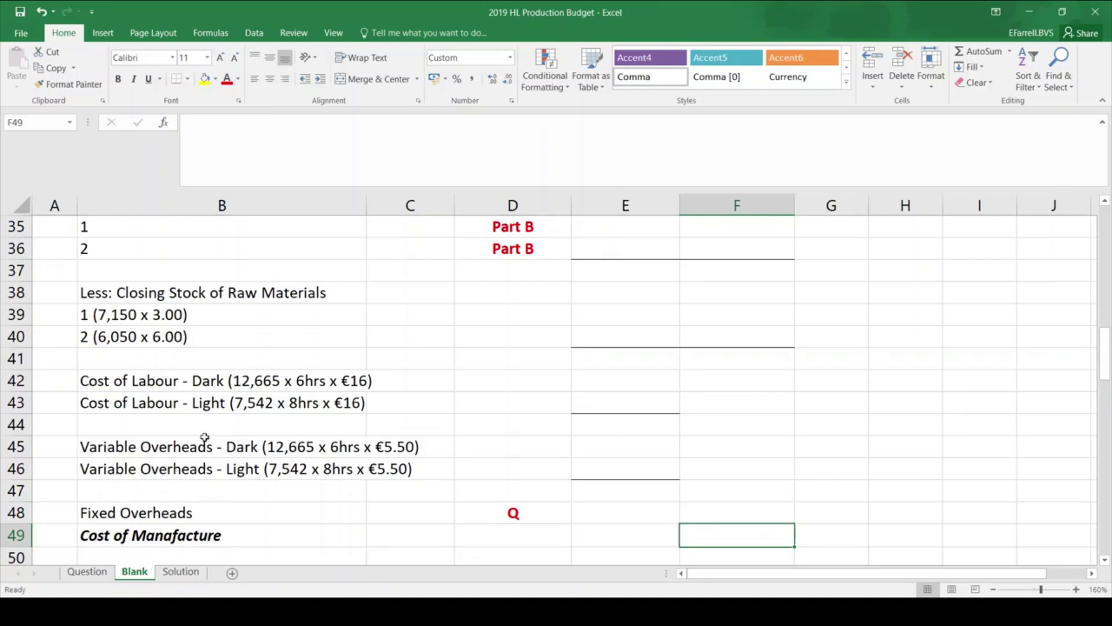
Select E31 and check the Question sheet's opening stocks: 6,500 kg at €2.80 and 5,500 kg at €5.10
left_click(190, 387)
key("Up")
key("Up")
key("Up")
key("Up")
key("Up")
key("Up")
key("Up")
key("Up")
key("Up")
key("Up")
key("Up")
key("Up")
key("Up")
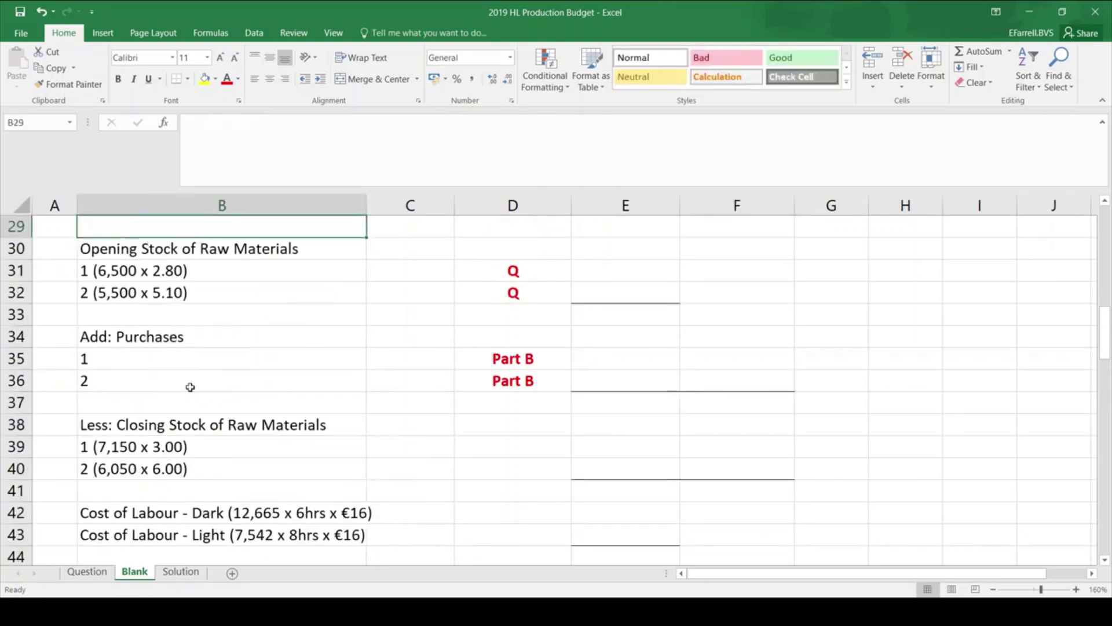
key("Up")
key("Up")
key("Up")
key("Down")
key("Down")
key("Down")
key("Down")
key("Down")
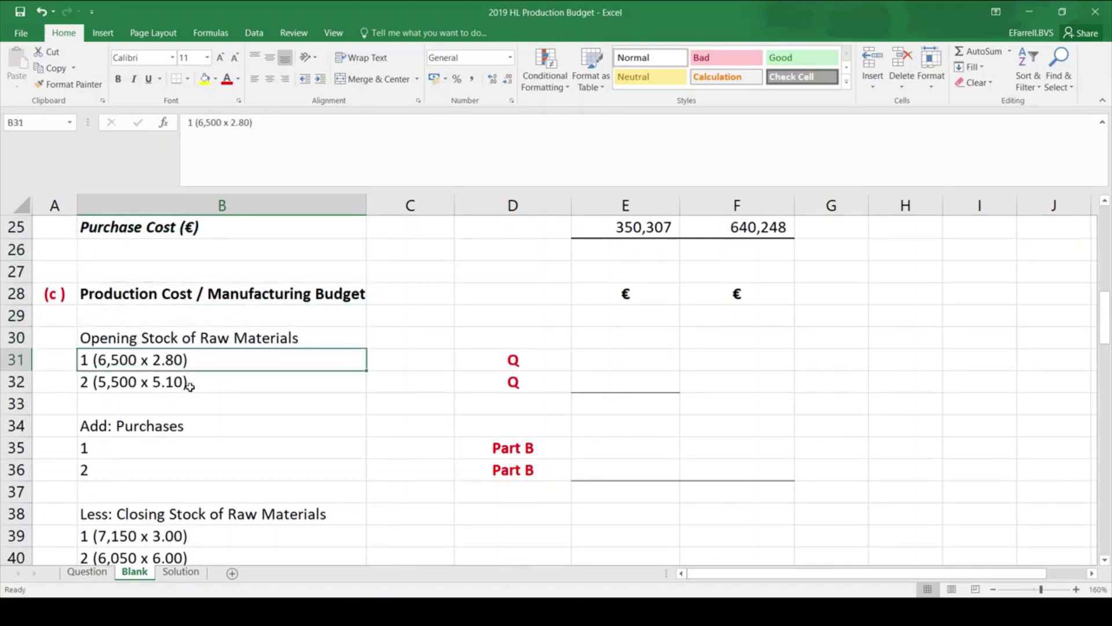
key("Right")
key("Right")
key("Right")
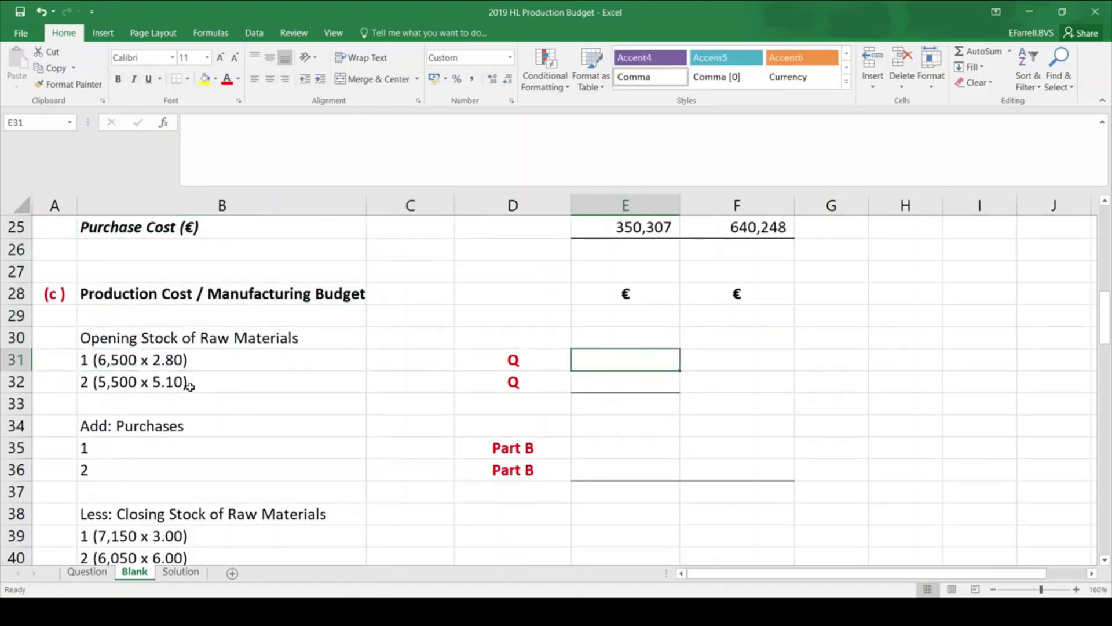
left_click(86, 572)
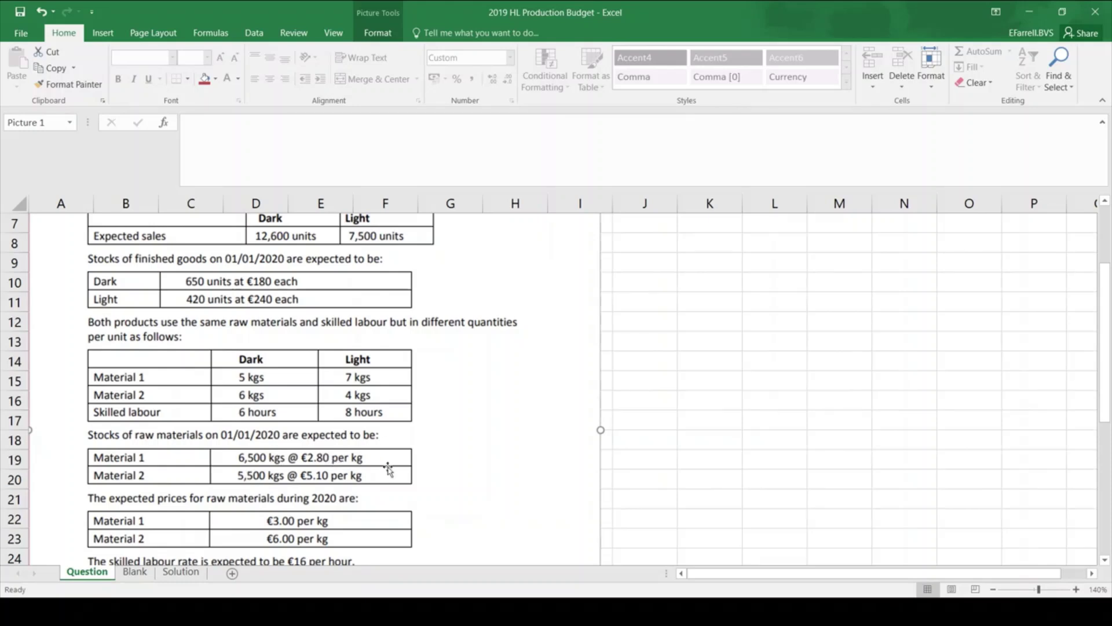
Cost opening stock on the Blank sheet as =6500*2.8 and =5500*5.10 (18,200 and 28,050)
left_click(135, 572)
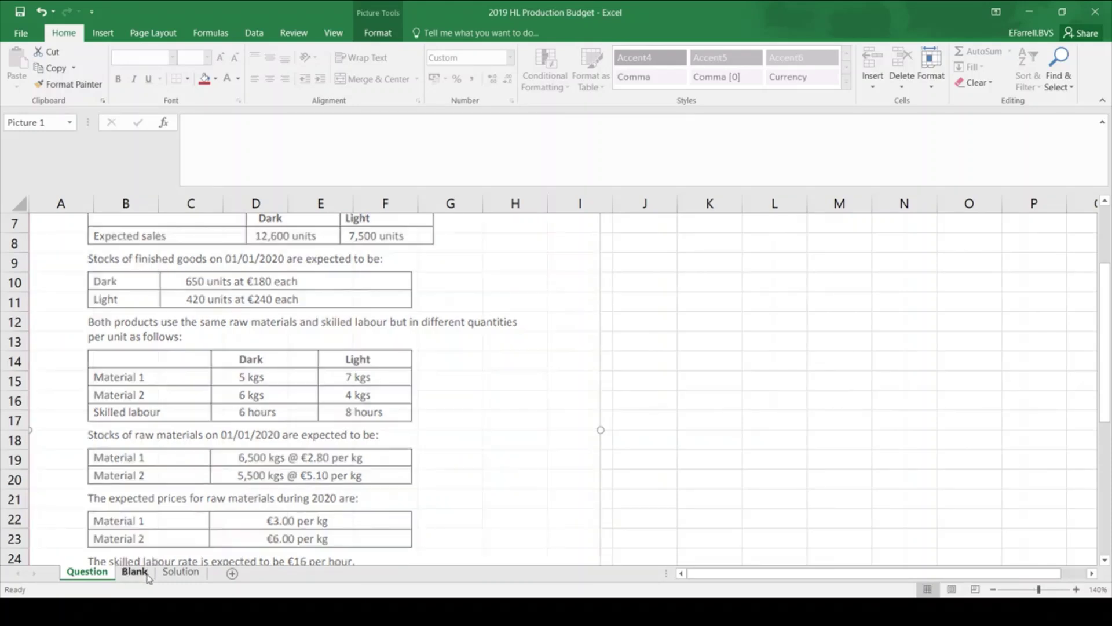
type("=")
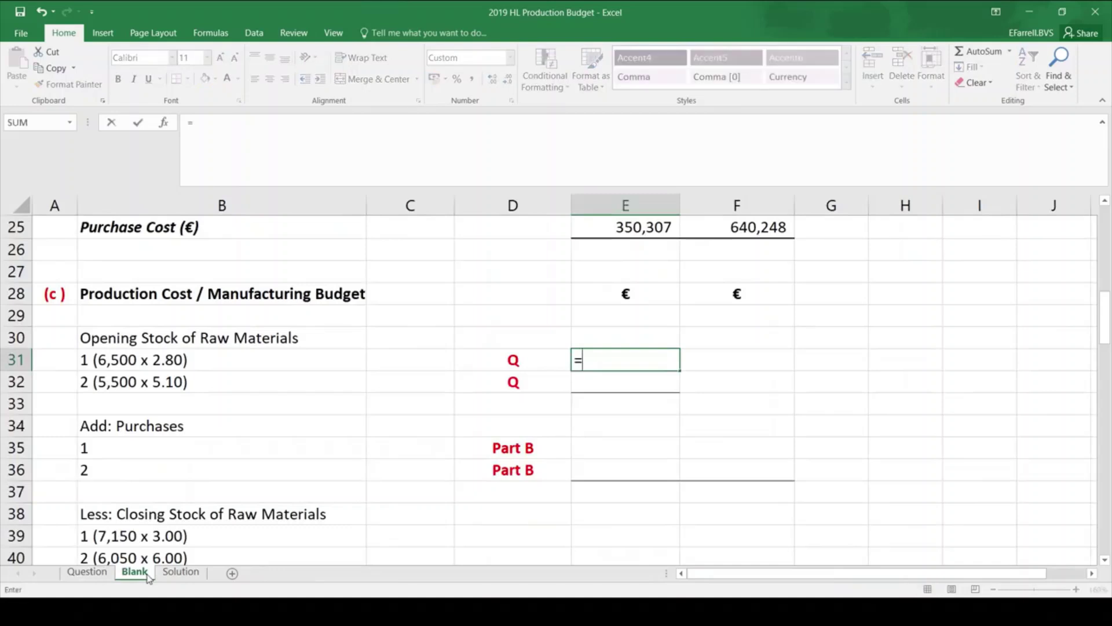
type("6500*")
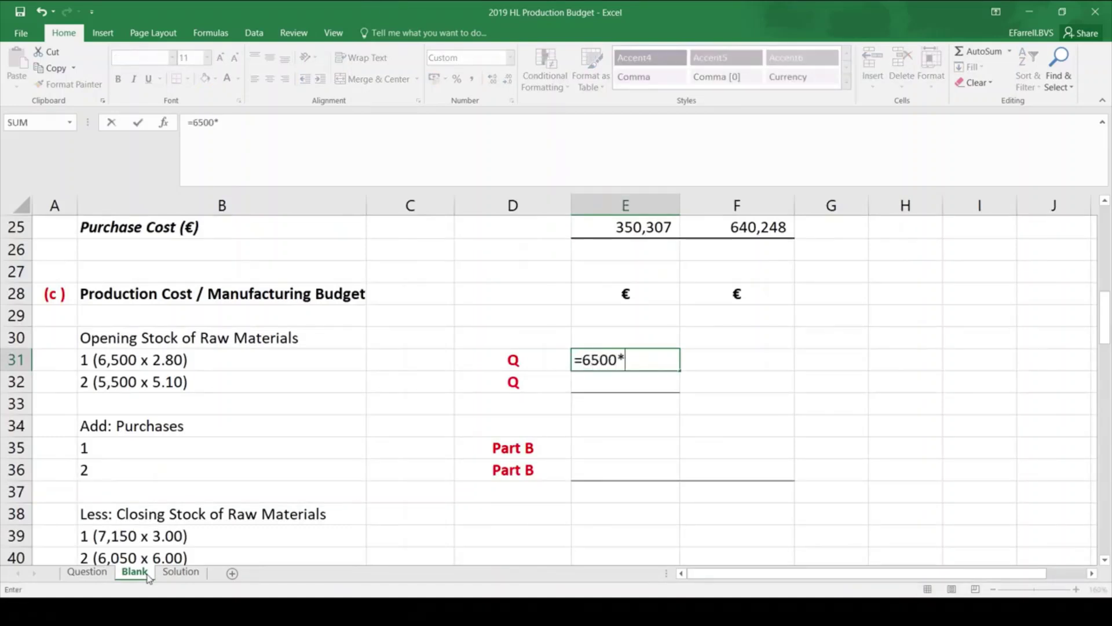
type("2.8")
key("Return")
type("=")
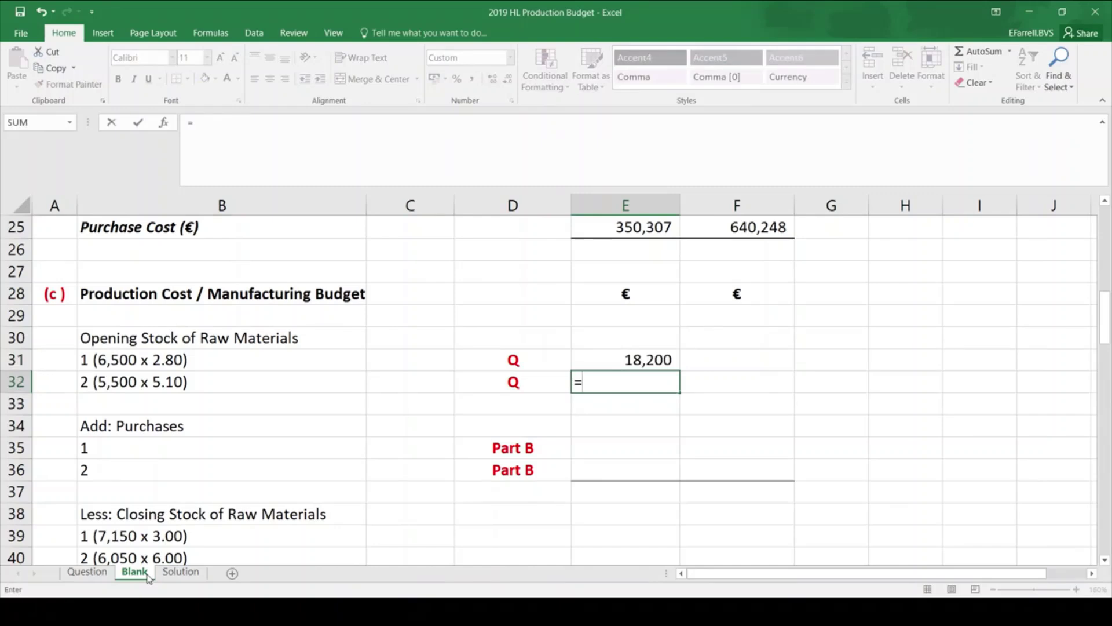
type("5500*")
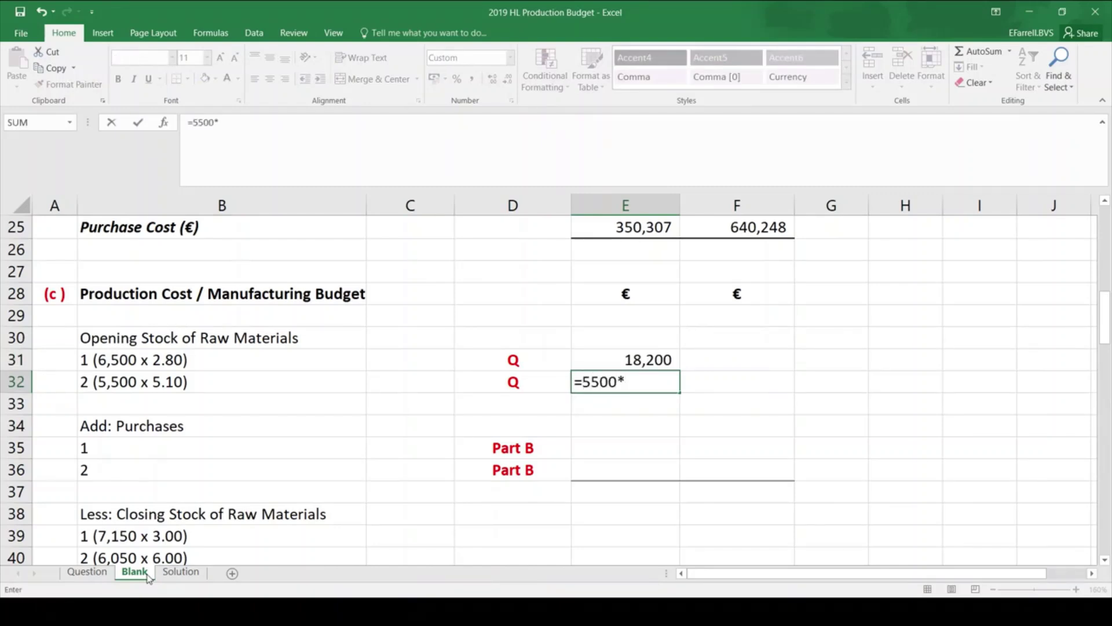
type("5.10")
key("Return")
Total the opening stock costs E31:E32 to 46,250 in F32, undoing a misplaced sum
key("Up")
key("Right")
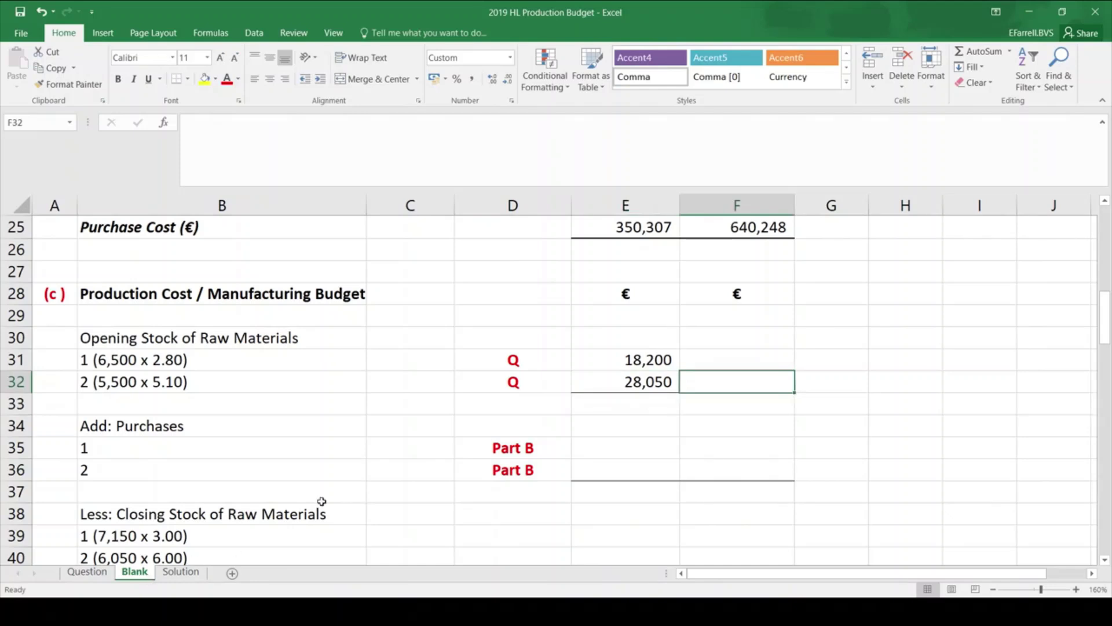
key("Down")
key("Left")
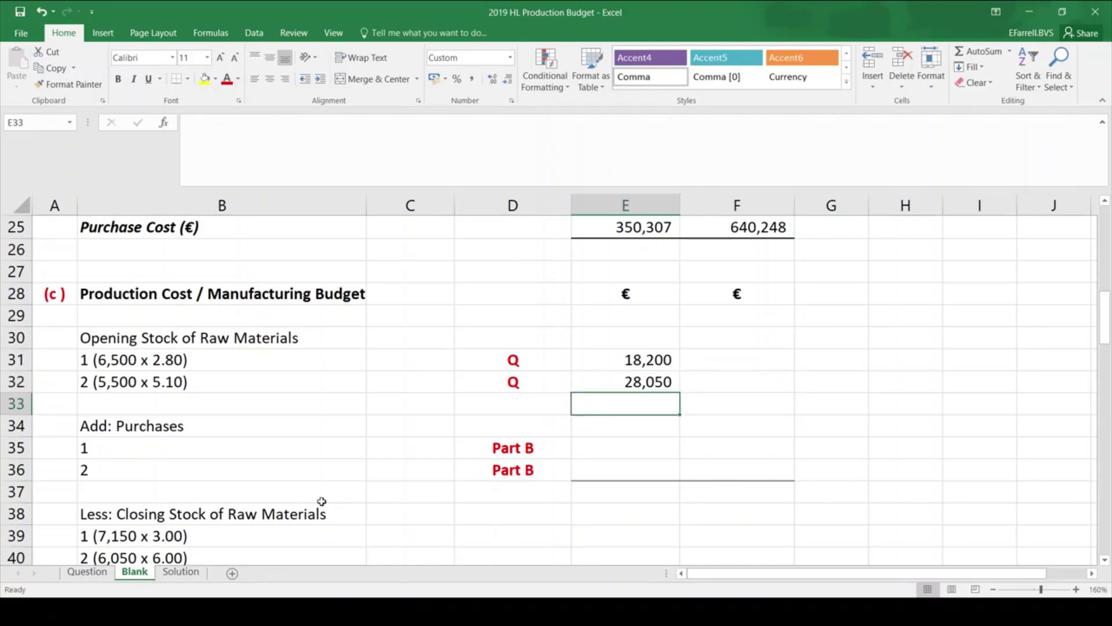
key("Up")
key("Right")
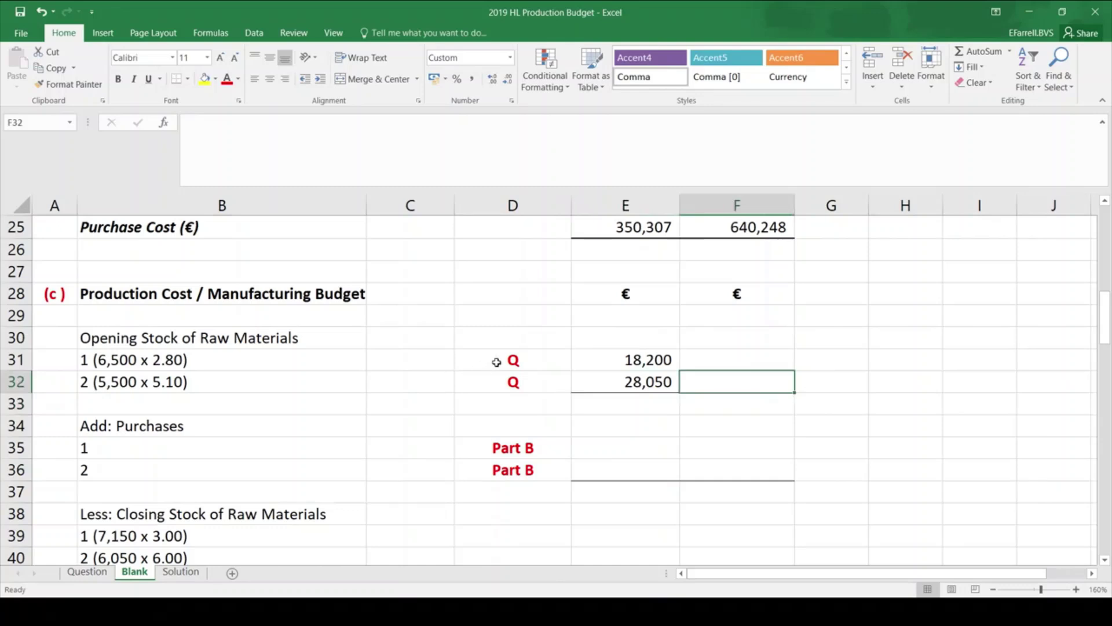
left_click(601, 400)
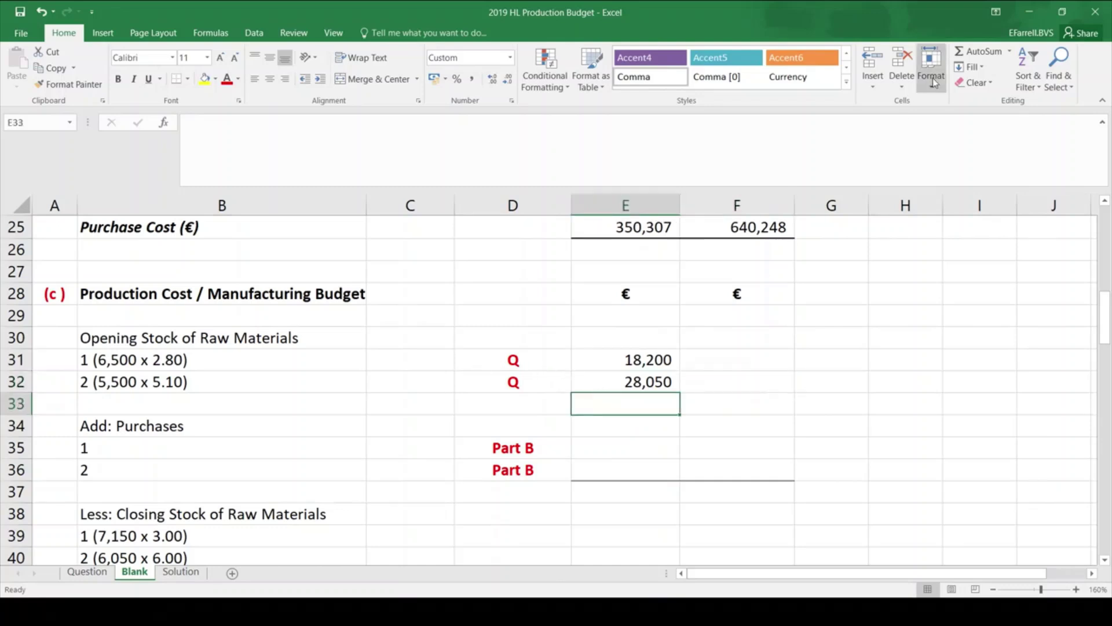
left_click(982, 53)
key("Return")
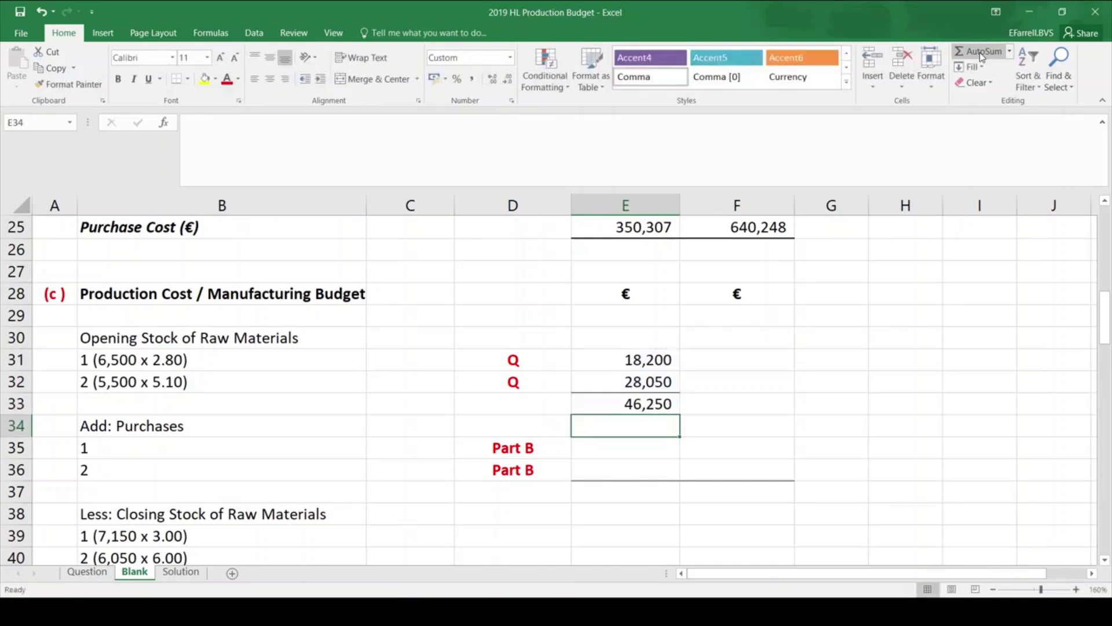
key("Up")
key("ctrl+z")
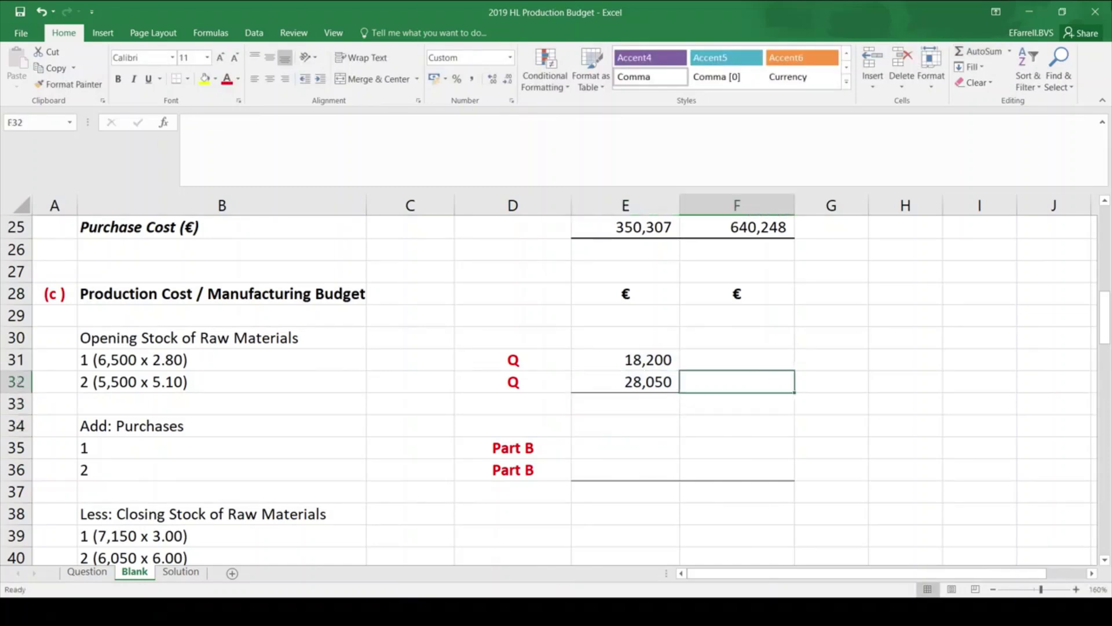
left_click(979, 53)
key("Up")
key("Left")
key("Left")
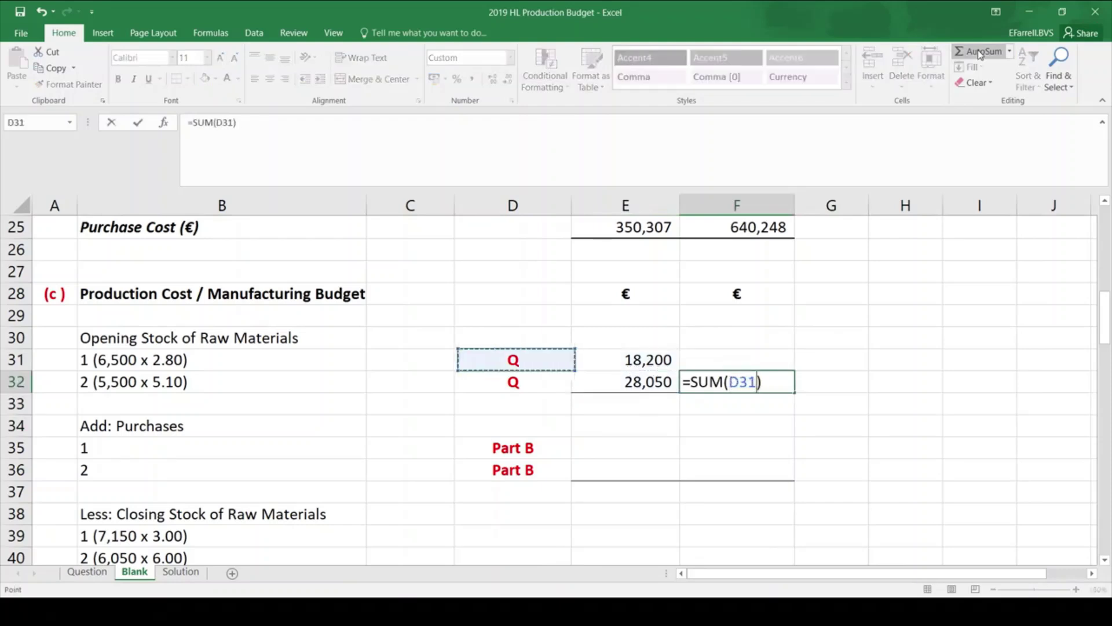
key("Right")
key("shift+Down")
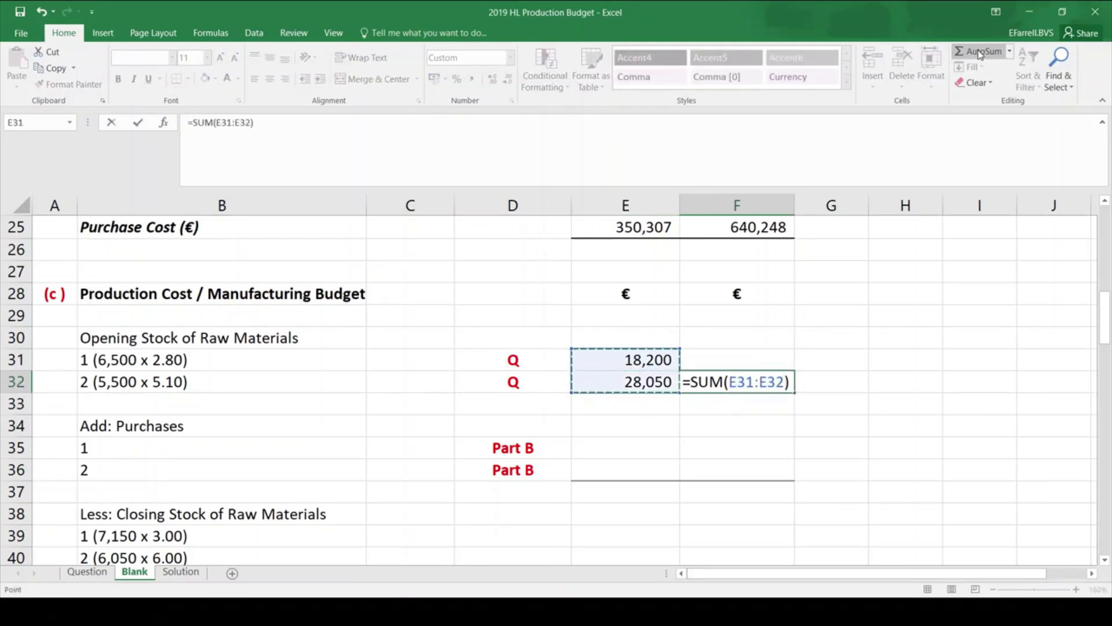
key("Return")
Link E35 and E36 to purchase costs E25 and F25 (350,307 and 640,248)
key("Down")
key("Down")
key("Left")
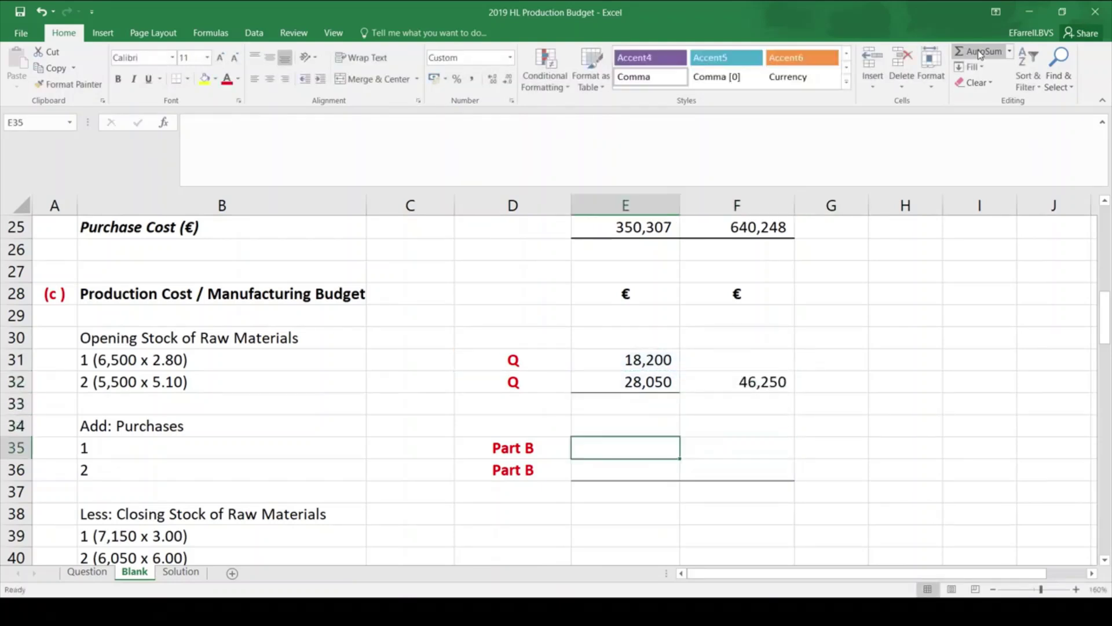
type("=")
key("Up")
key("Up")
key("Up")
key("Up")
key("Up")
key("Up")
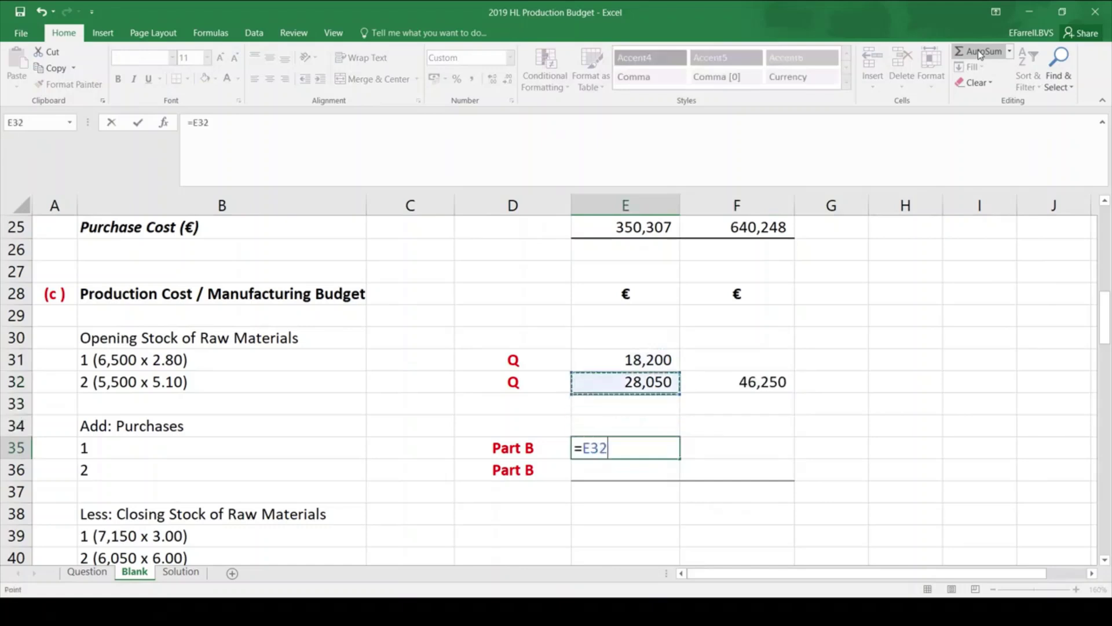
key("Up")
key("Up")
key("Up")
key("Up")
key("Up")
key("Up")
key("Down")
key("Down")
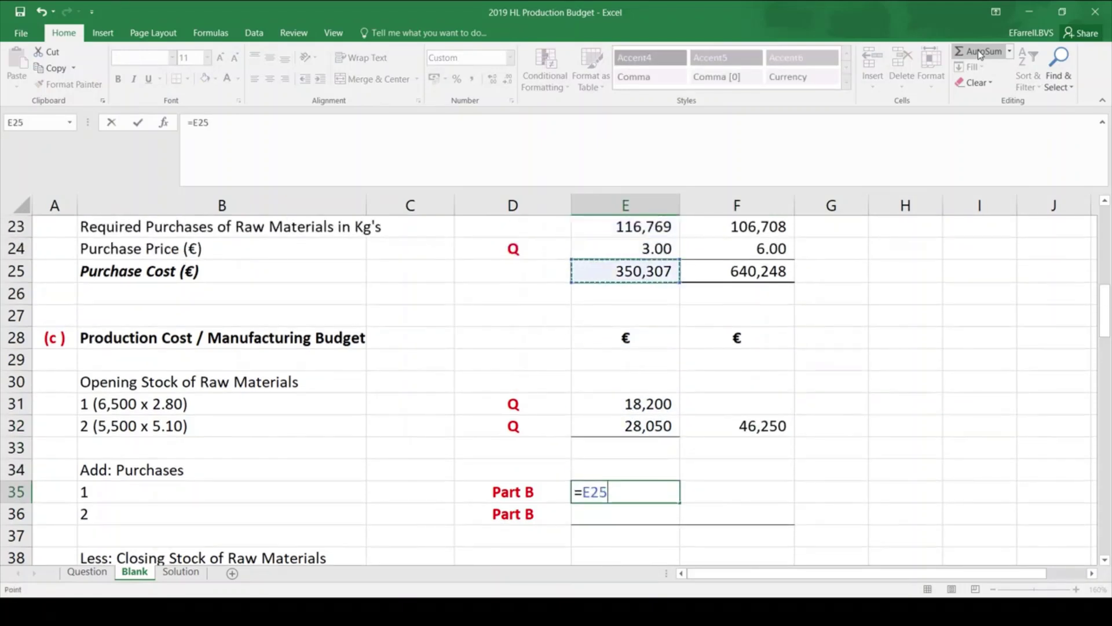
key("Return")
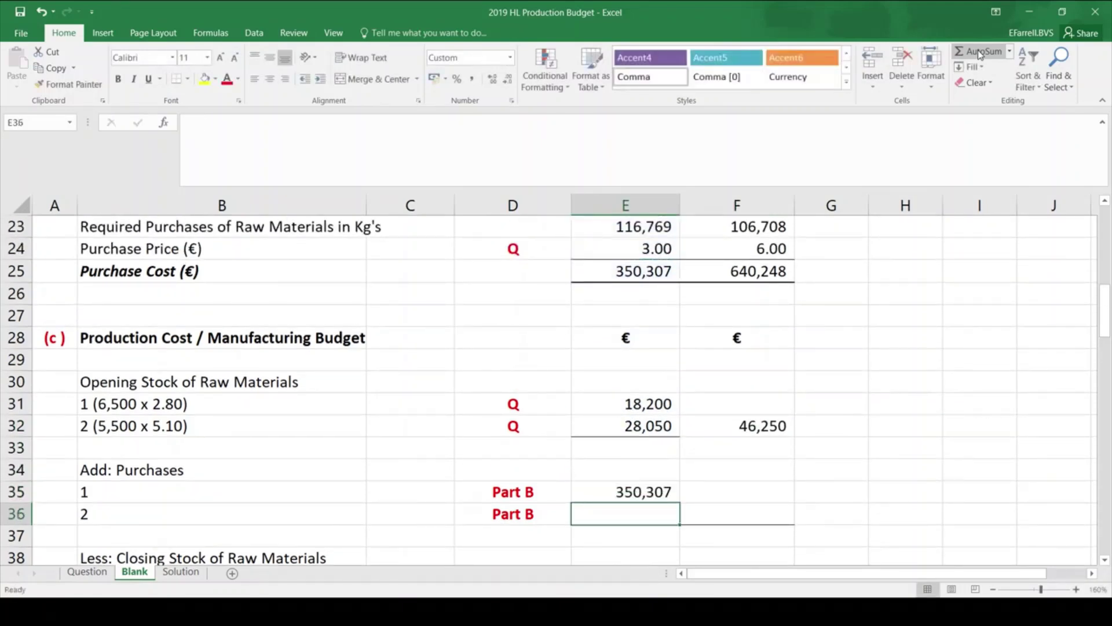
type("=")
key("Up")
key("Up")
key("Up")
key("Up")
key("Up")
key("Up")
key("Up")
key("Up")
key("Up")
key("Up")
key("Up")
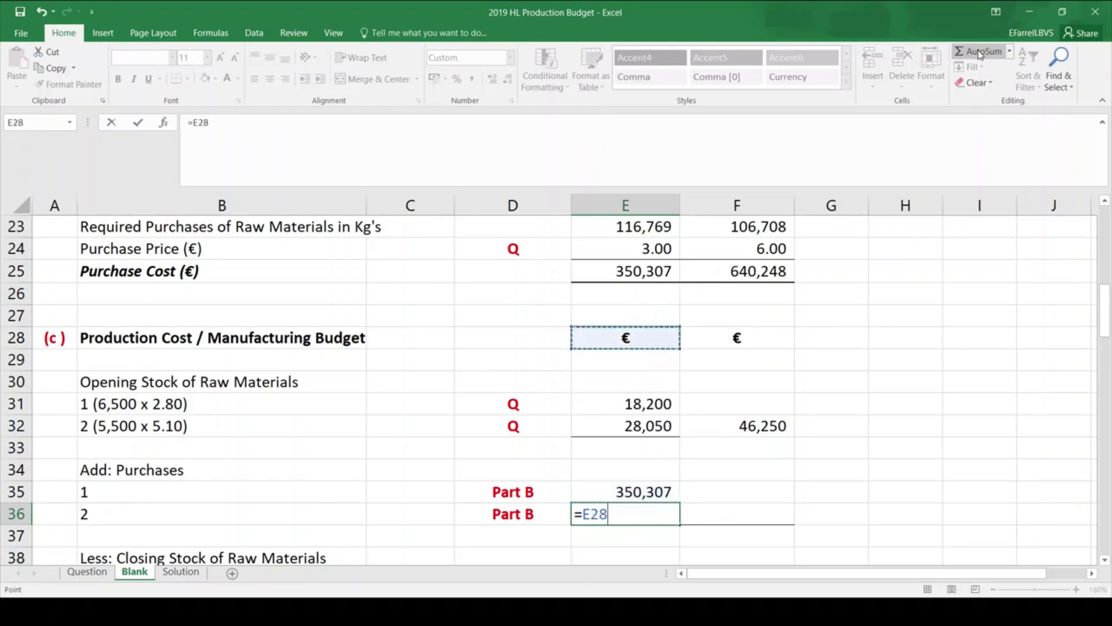
key("Right")
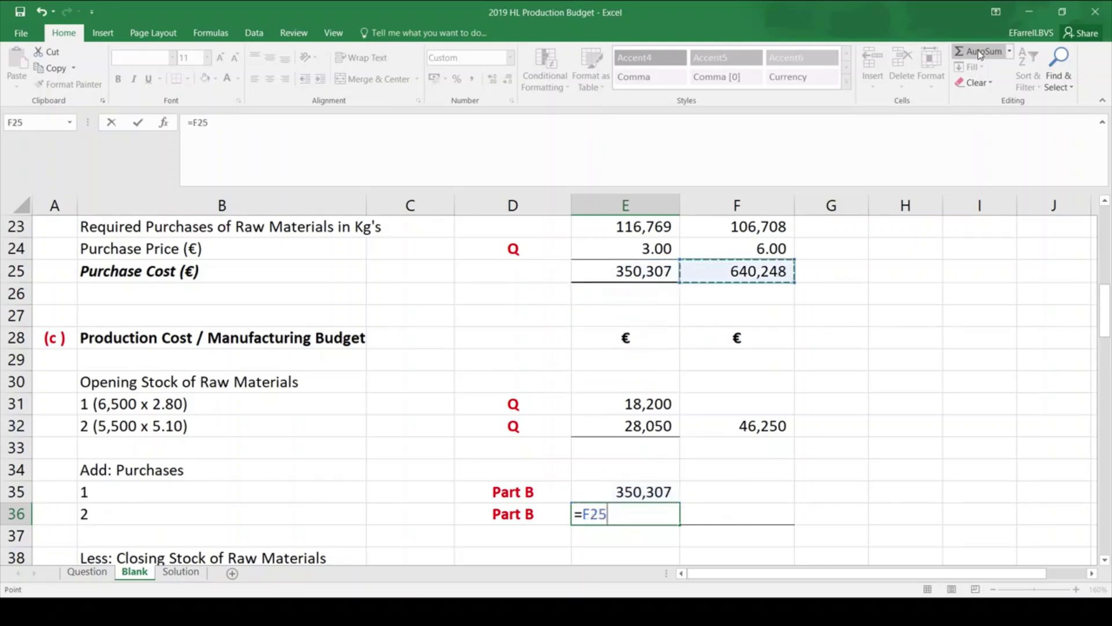
key("Return")
AutoSum the two purchase amounts to 990,555 in F36
key("Up")
key("Right")
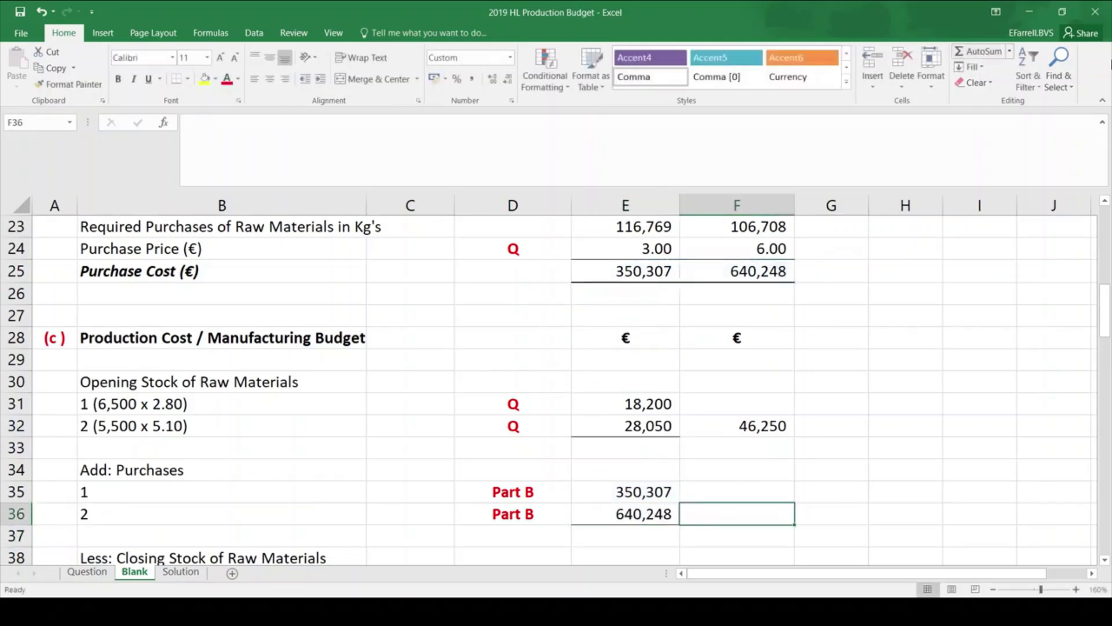
left_click(993, 51)
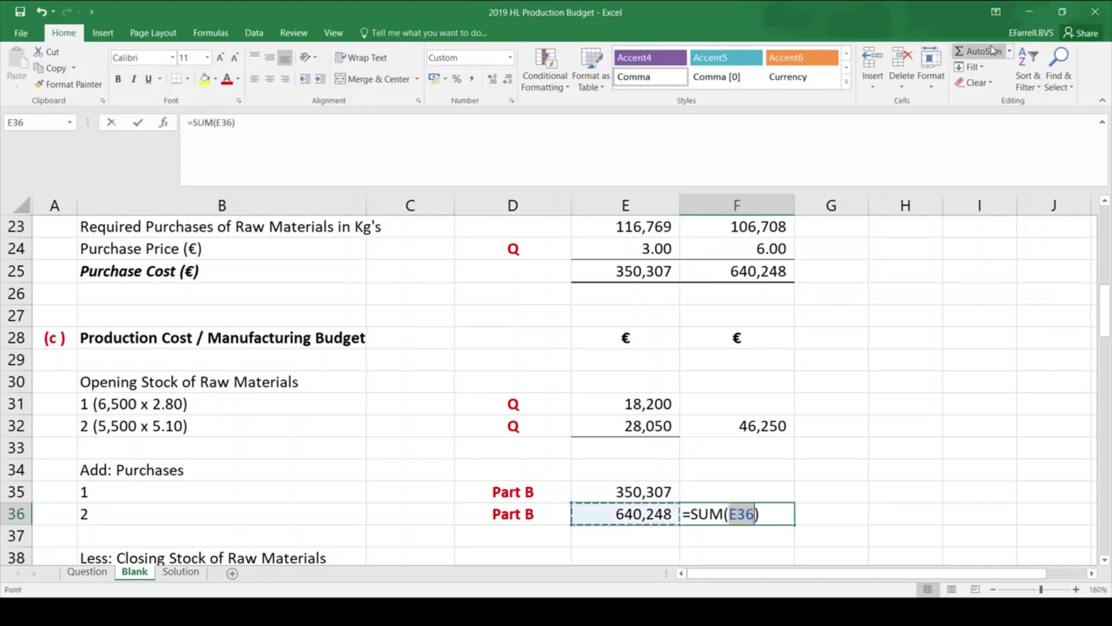
key("Up")
key("shift+Down")
key("Return")
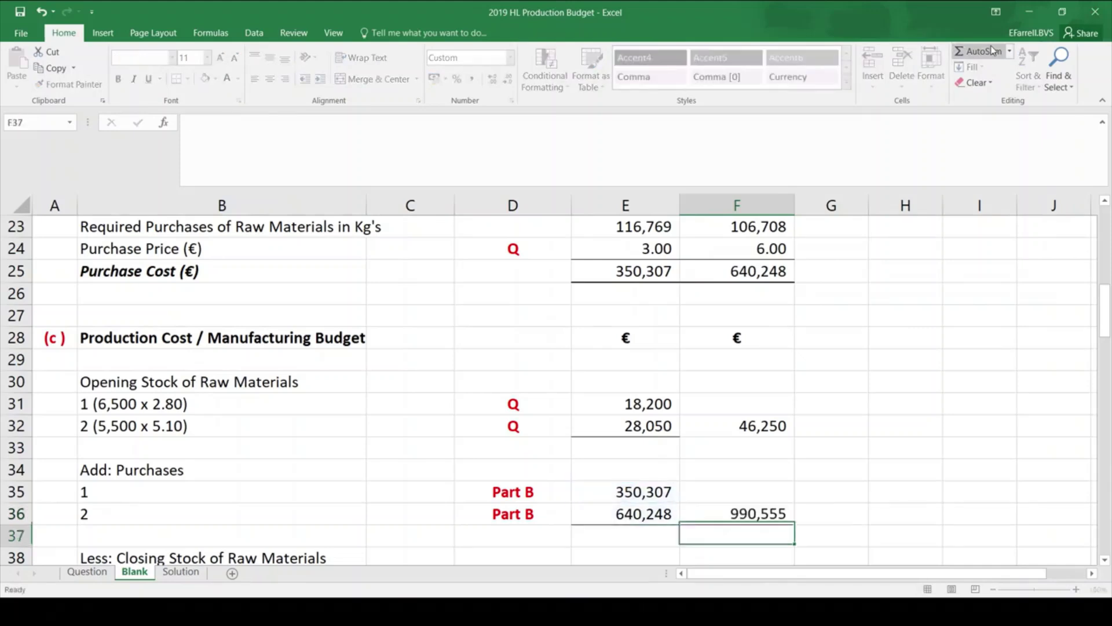
Enter =F32+F36 in F37 for a combined total of 1,036,805
type("=")
key("Up")
key("Up")
key("Up")
key("Up")
key("Up")
key("Up")
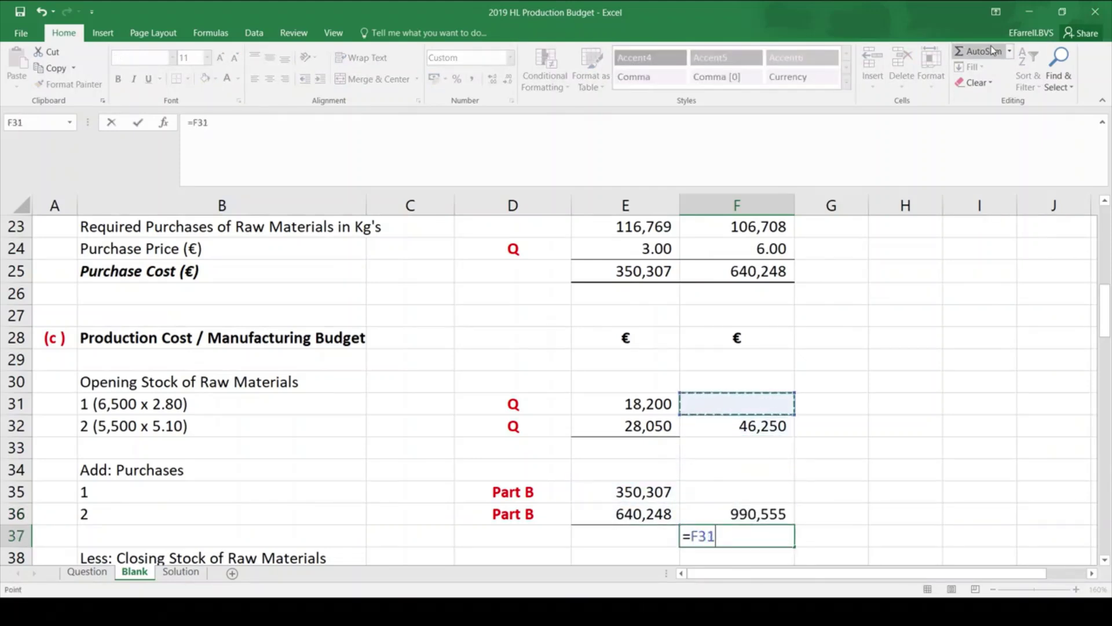
key("Down")
type("+")
key("Up")
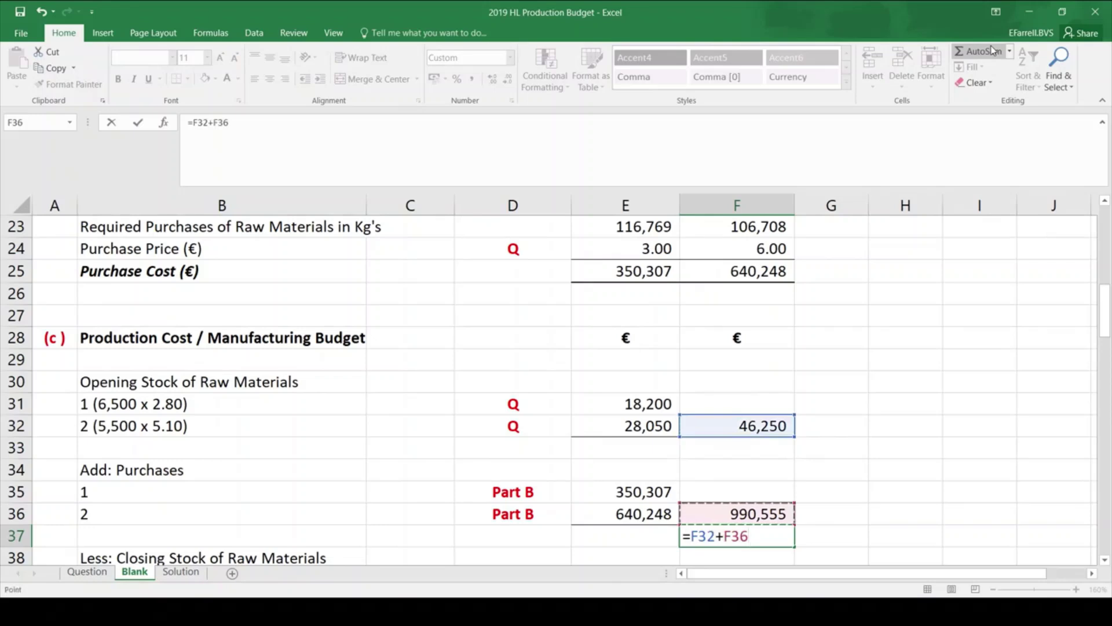
key("Return")
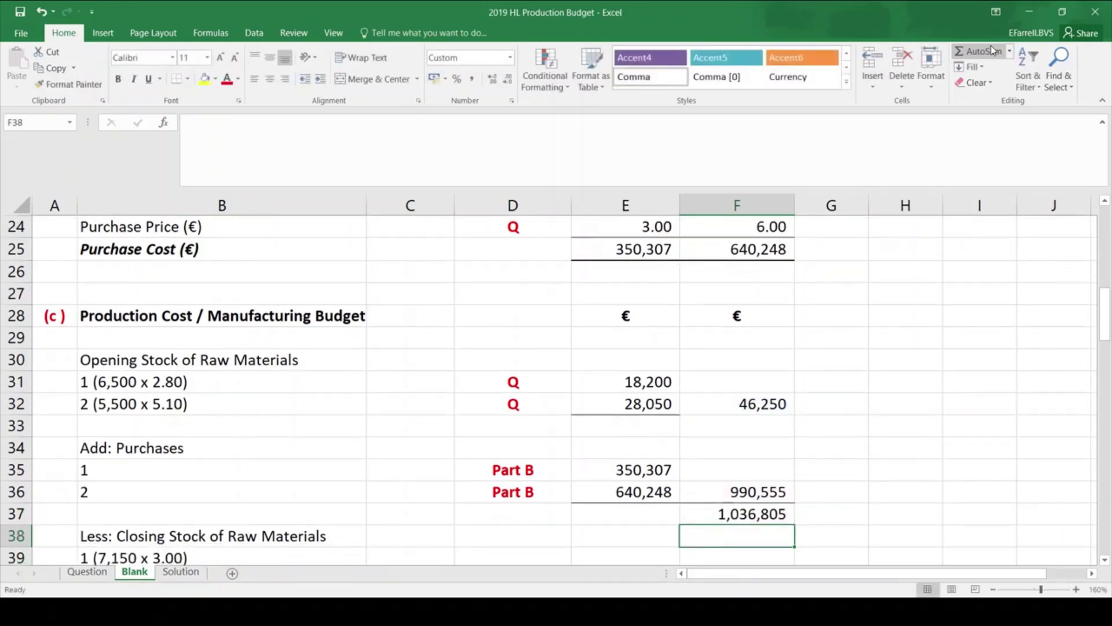
key("Down")
key("Down")
key("Down")
key("Down")
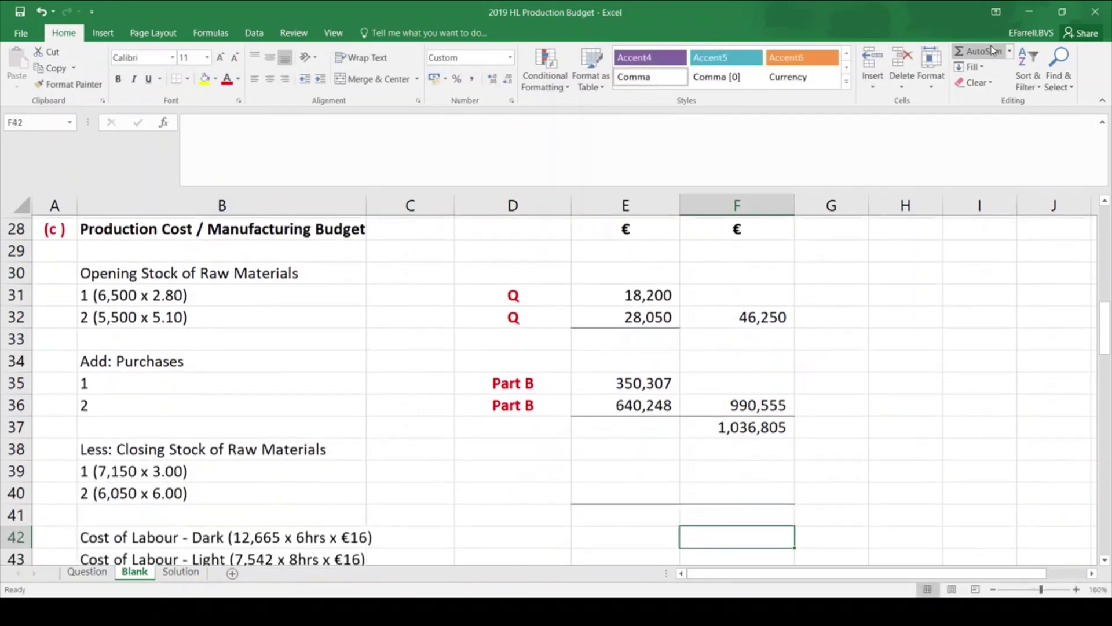
key("Up")
key("Up")
key("Up")
key("Left")
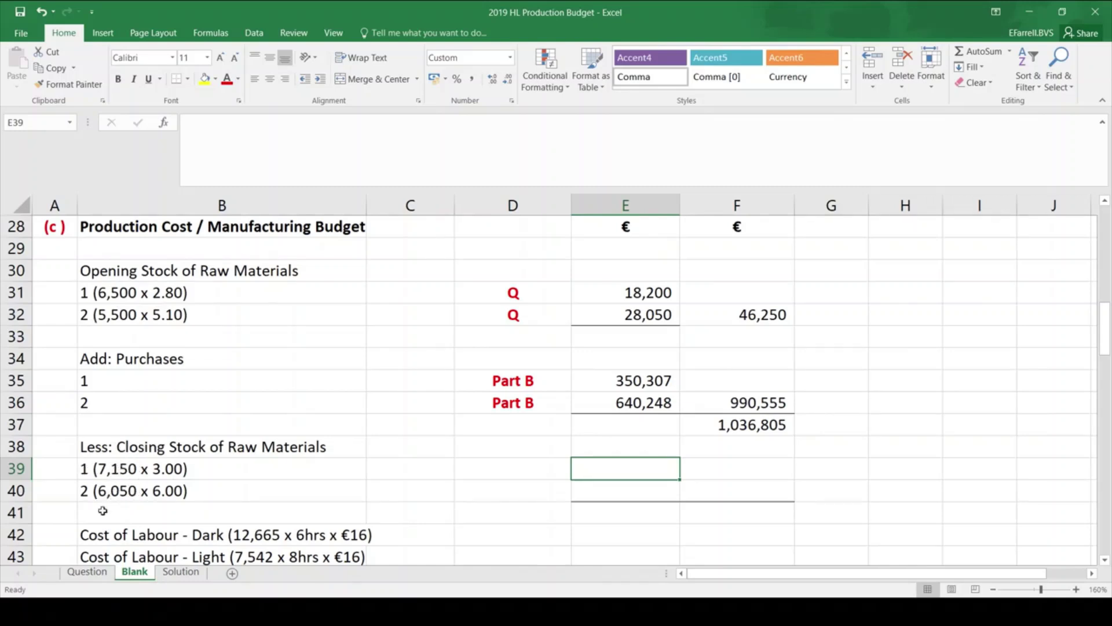
left_click(1105, 220)
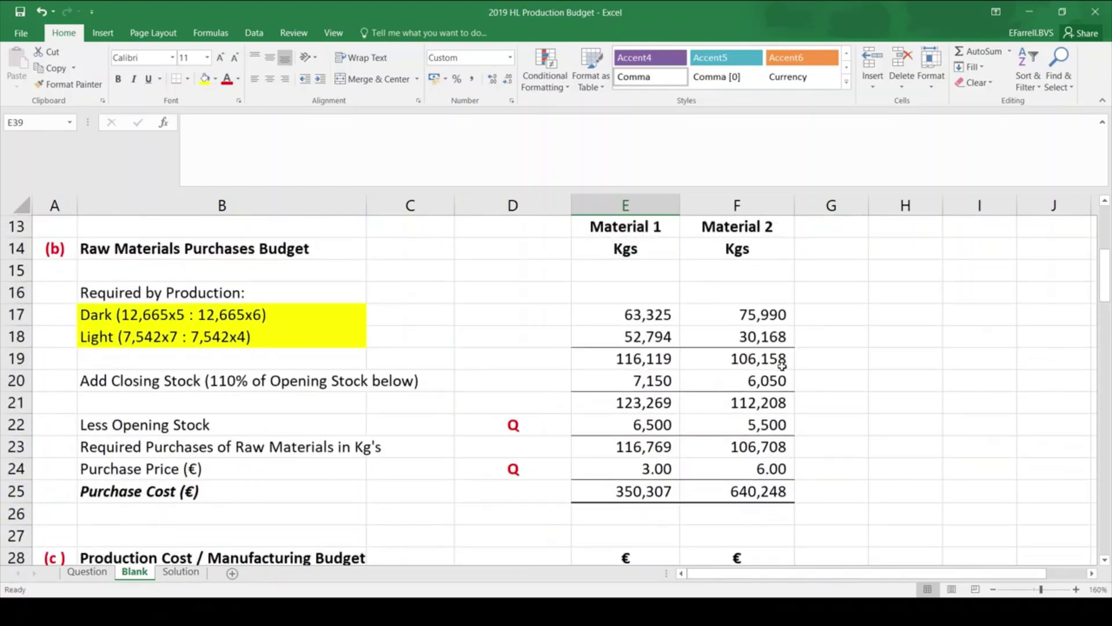
left_click(1106, 560)
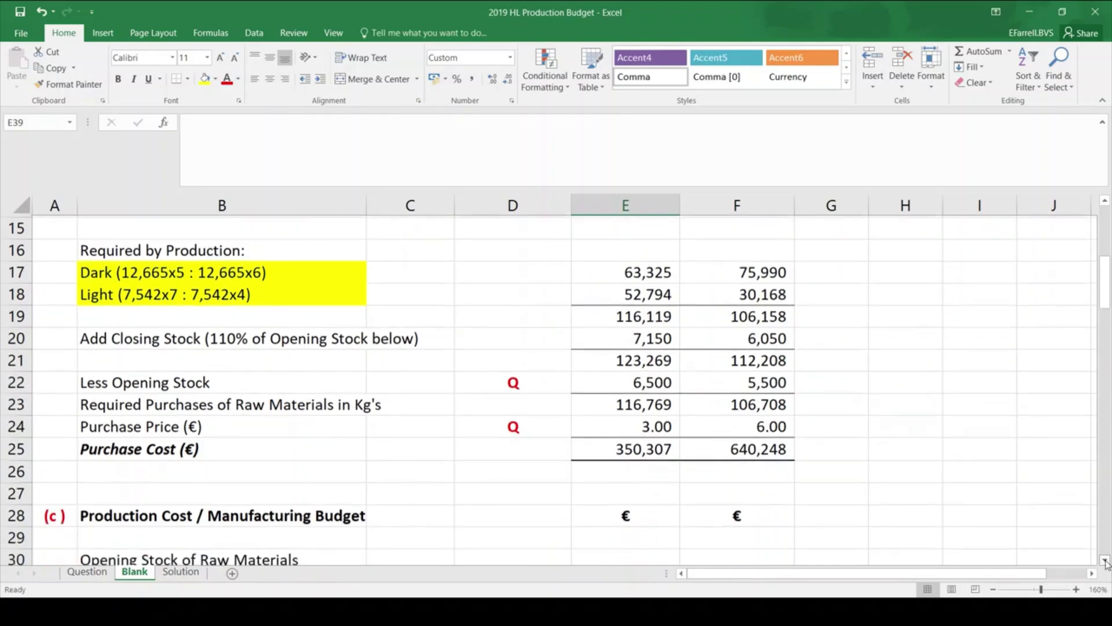
left_click(1105, 560)
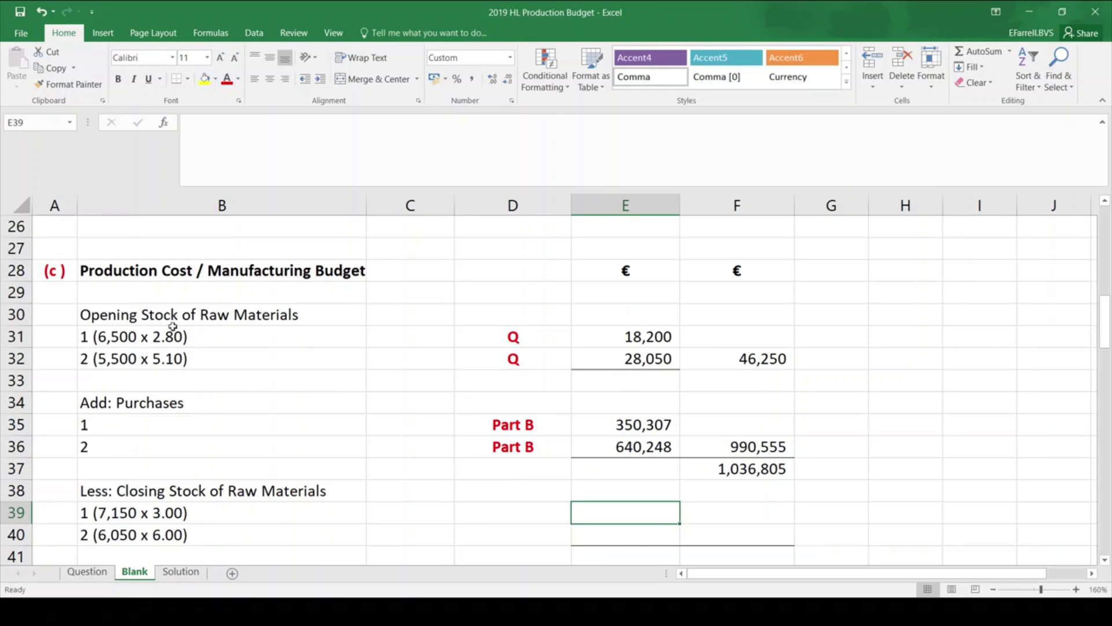
left_click(87, 572)
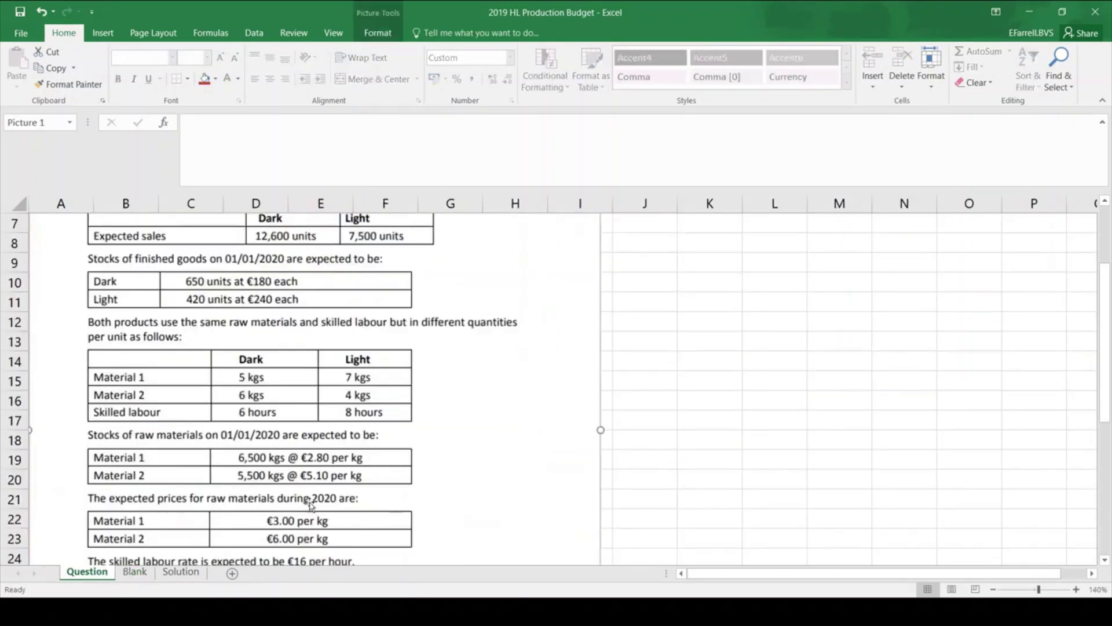
left_click(135, 572)
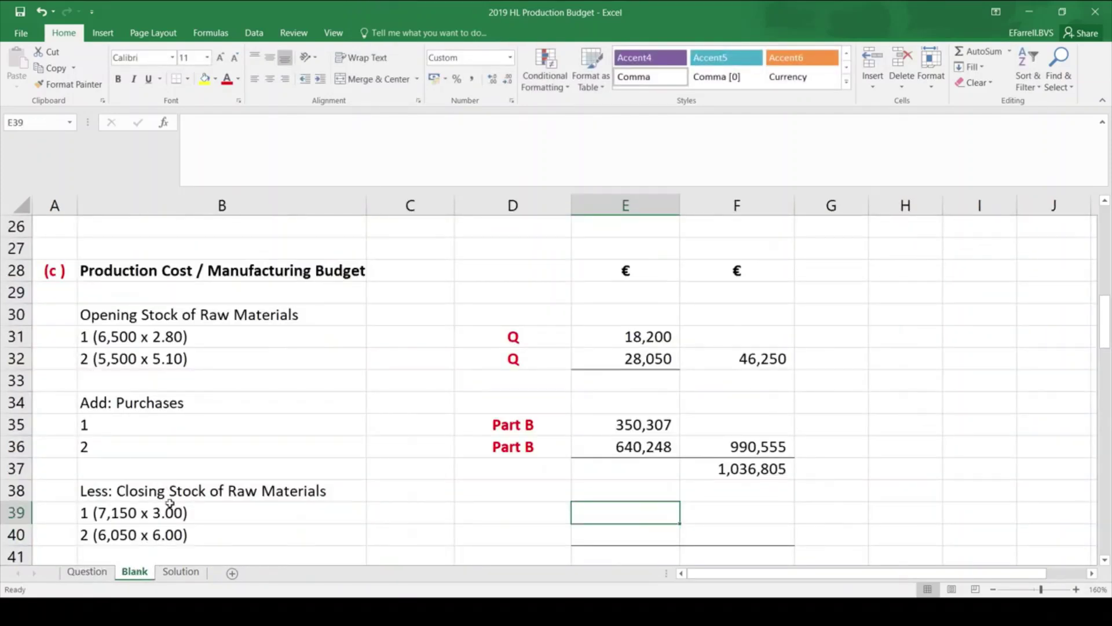
Cost closing stock as =7150*3 and =6050*6, summing E39:E40 in F40
type("=")
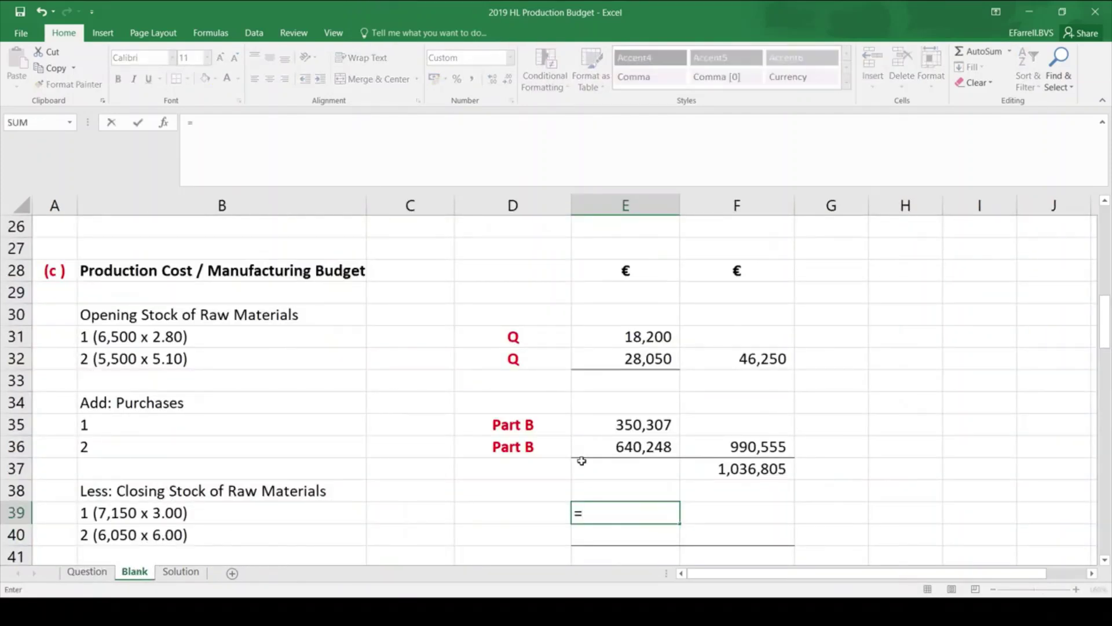
type("7150*3")
key("Return")
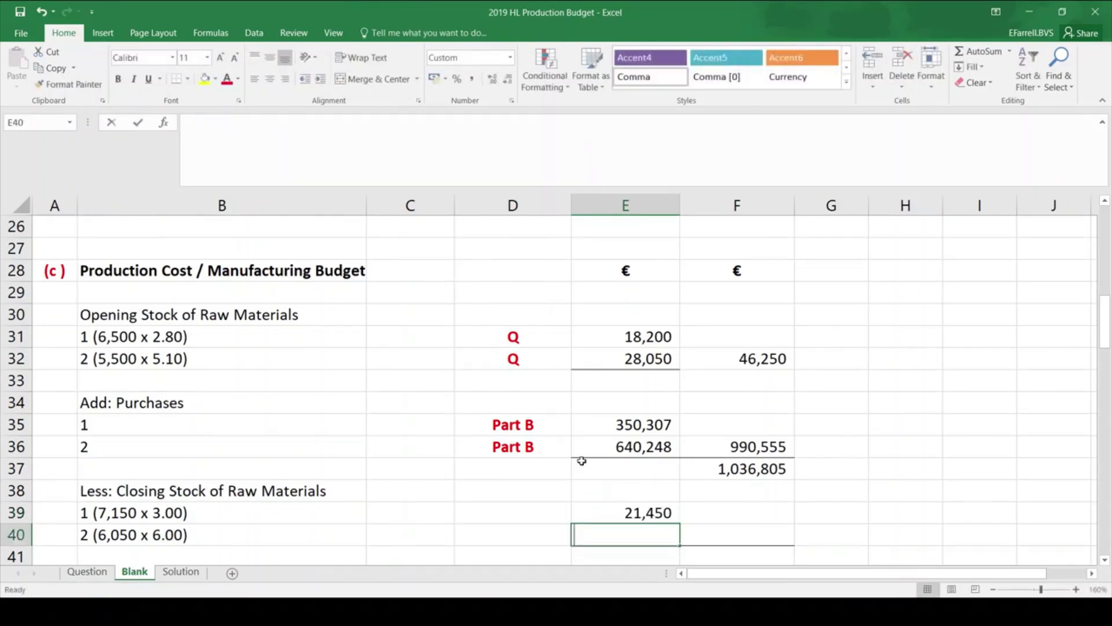
type("=6050")
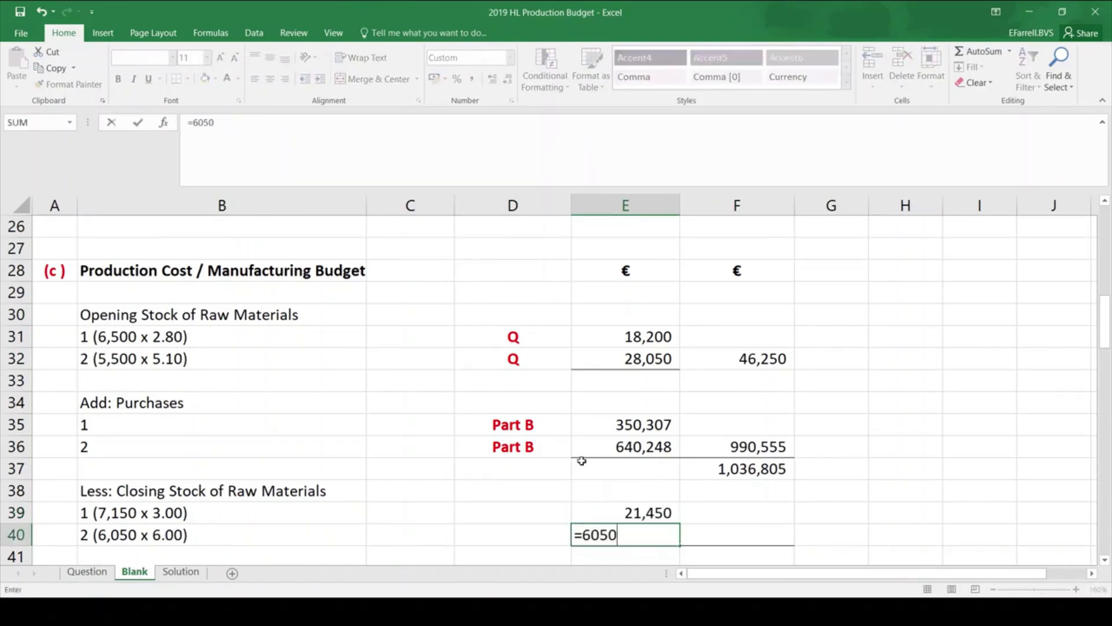
type("*6")
key("Return")
key("Up")
key("Right")
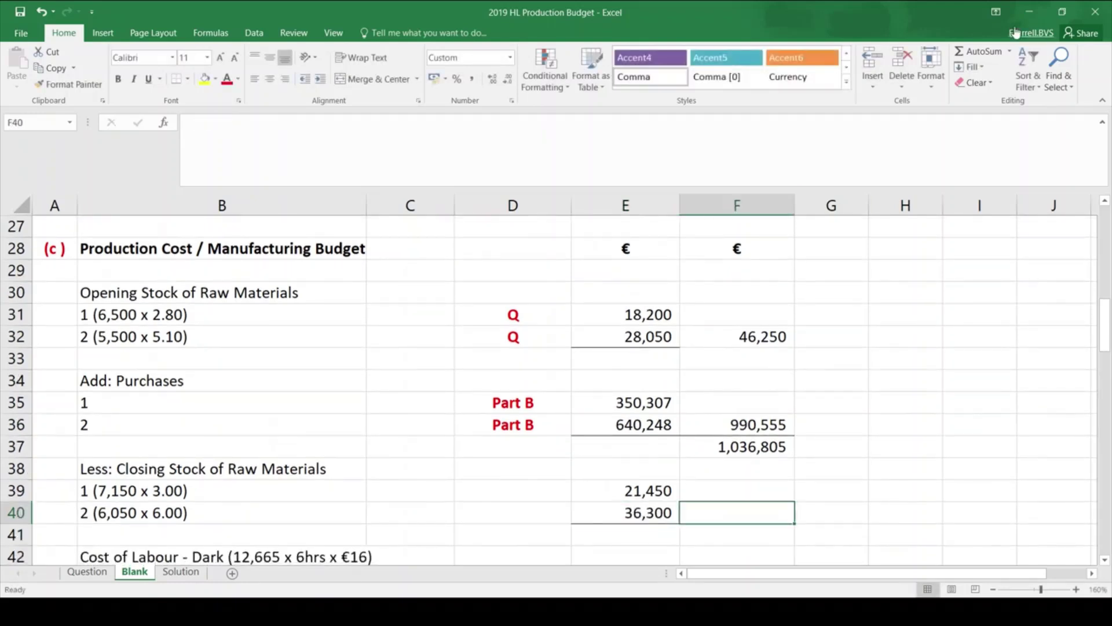
left_click(980, 52)
key("Up")
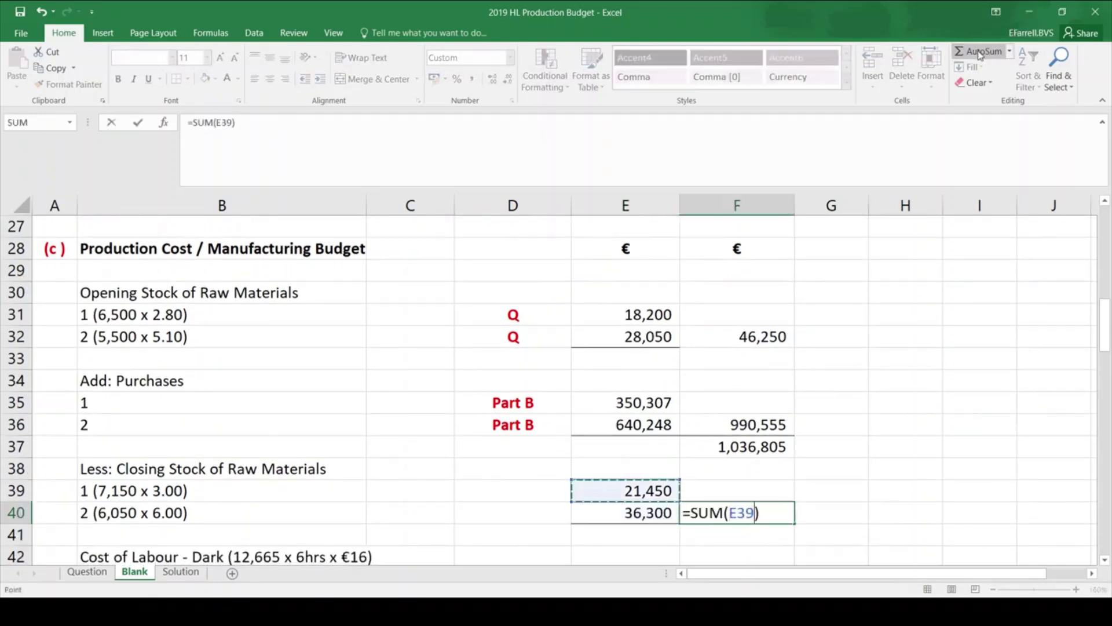
key("shift+Down")
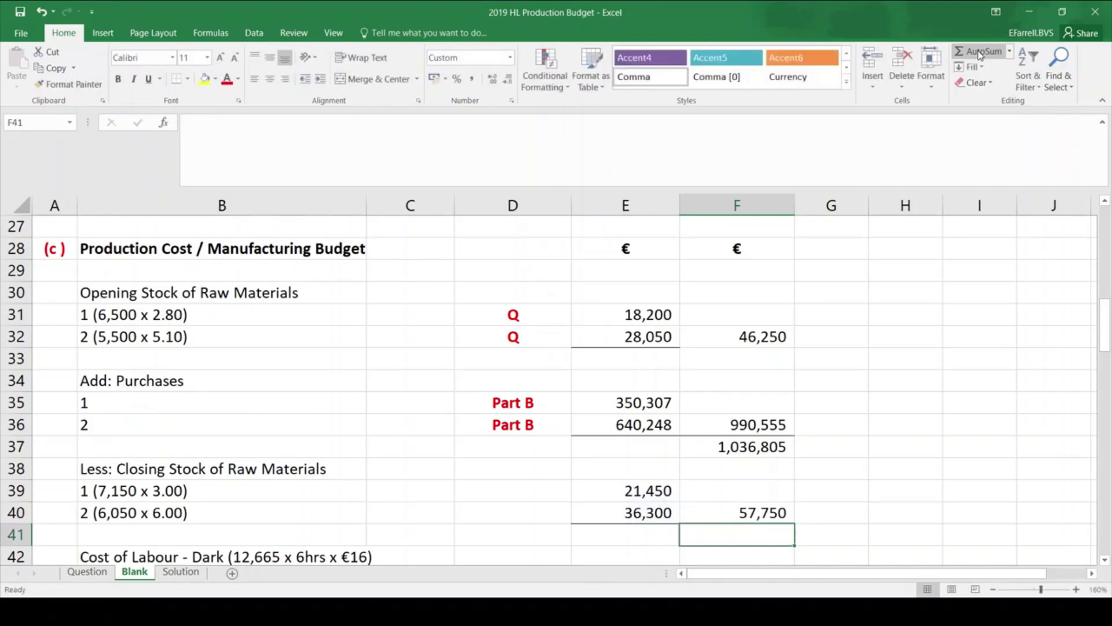
Subtract the 57,750 closing stock from 1,036,805 in F41, giving 979,055
type("=")
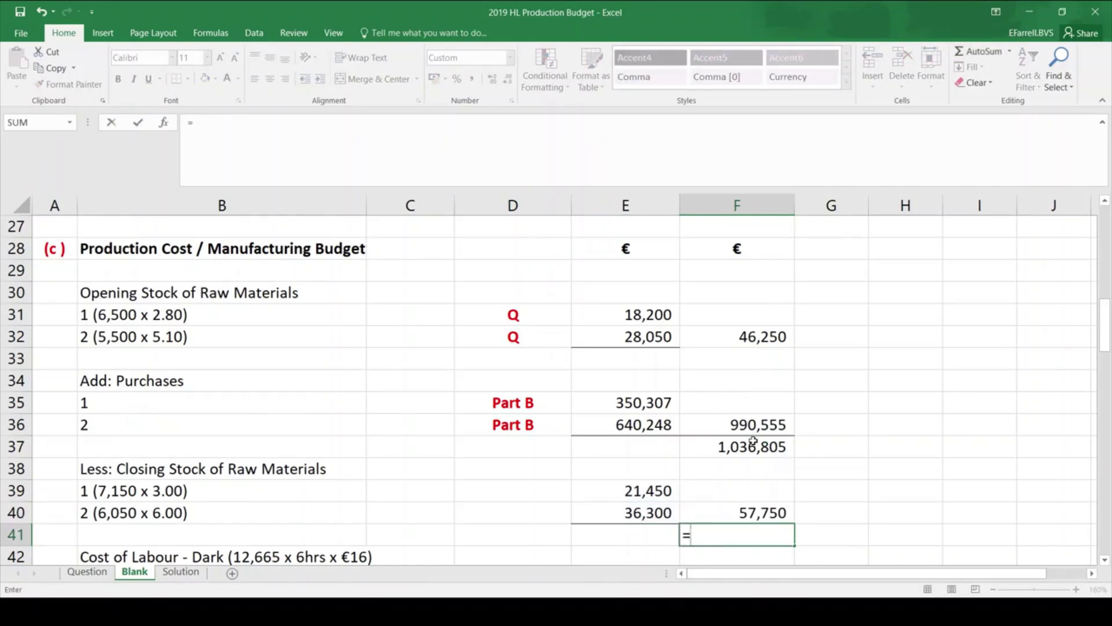
key("Up")
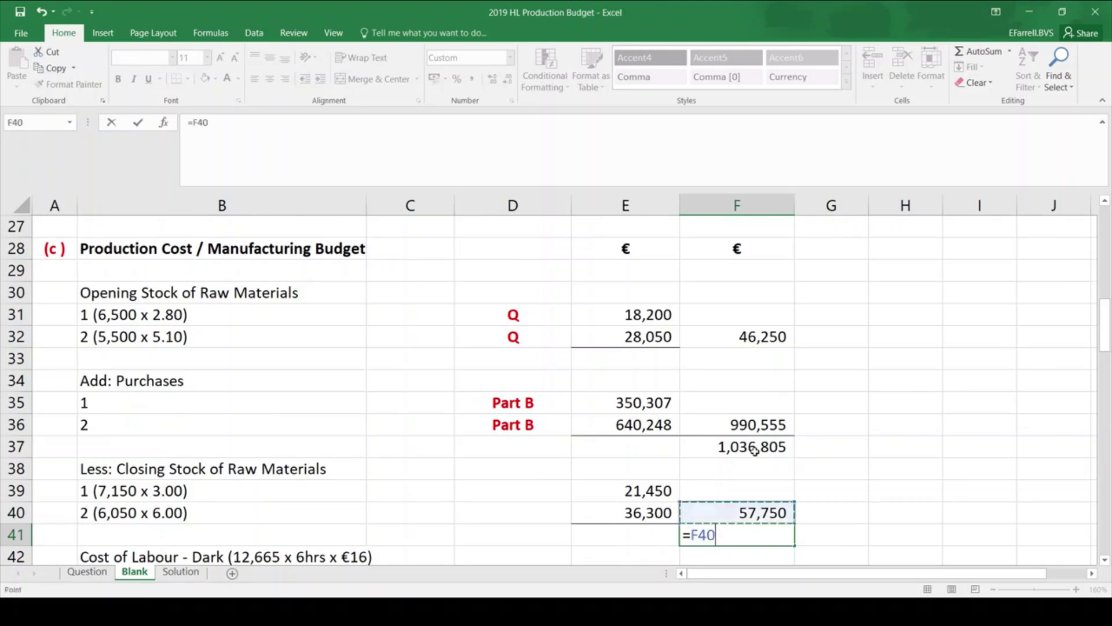
left_click(754, 450)
type("-")
key("Up")
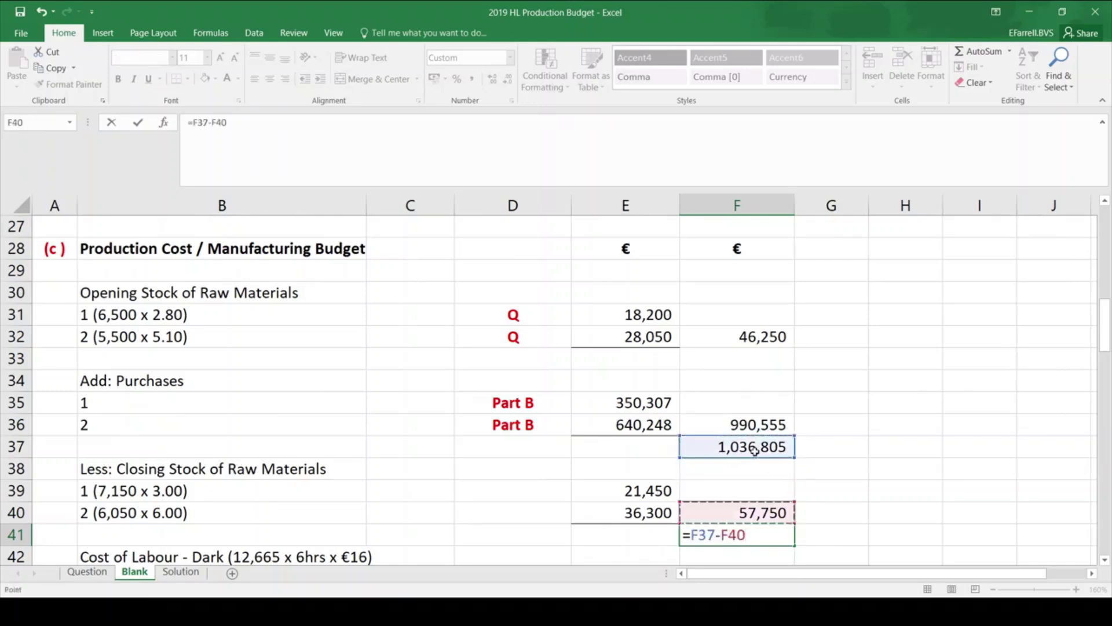
key("Return")
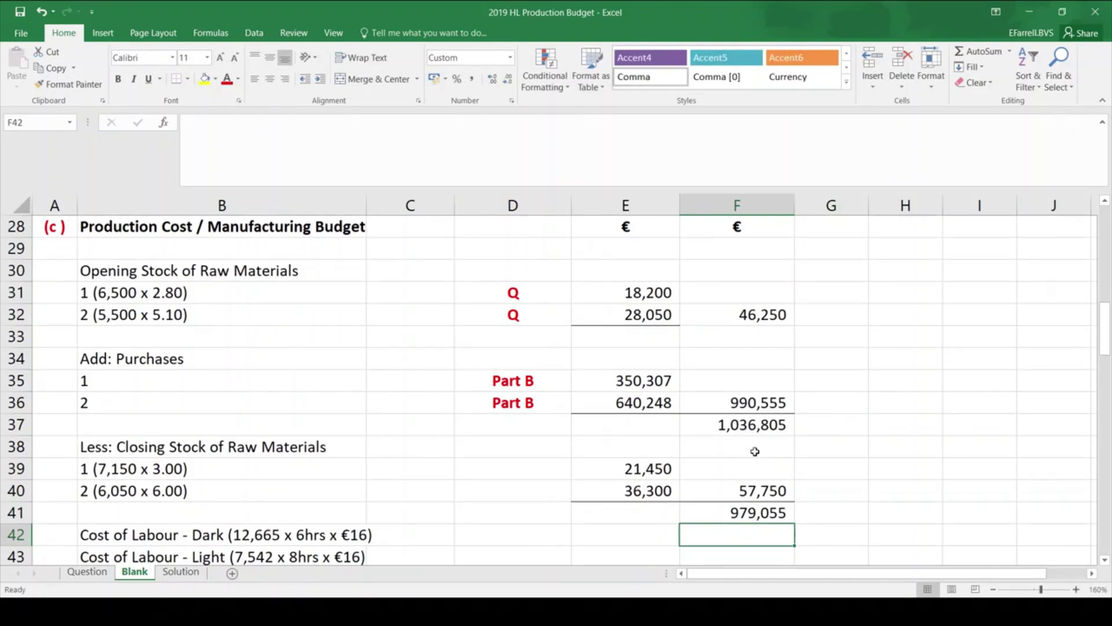
key("Down")
key("Down")
key("Down")
key("Down")
key("Down")
key("Down")
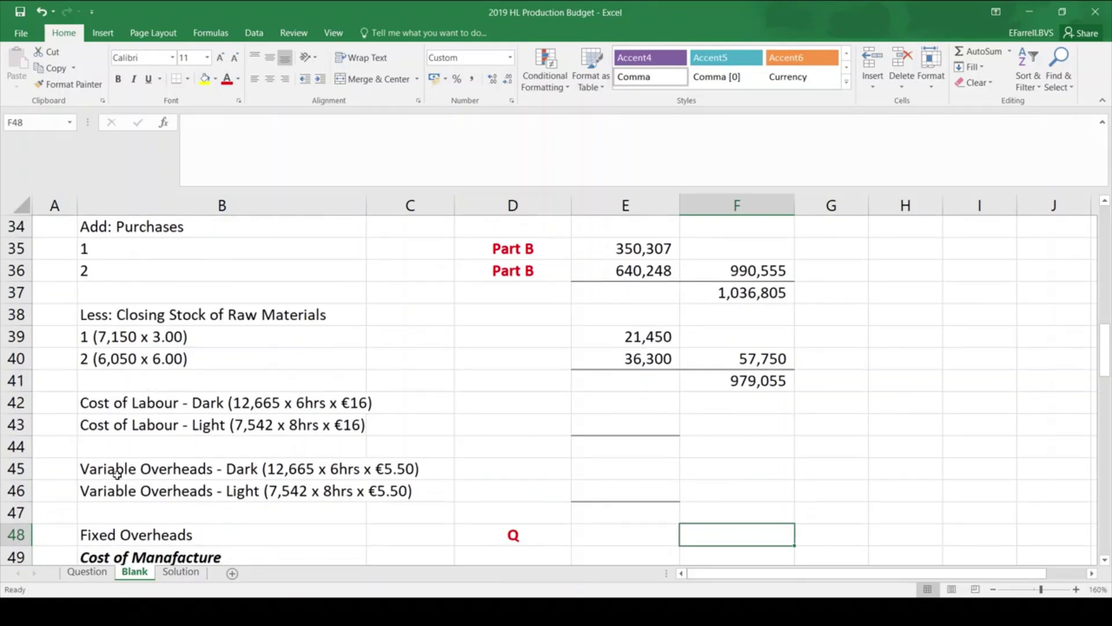
key("Up")
key("Up")
key("Up")
key("Up")
key("Up")
key("Up")
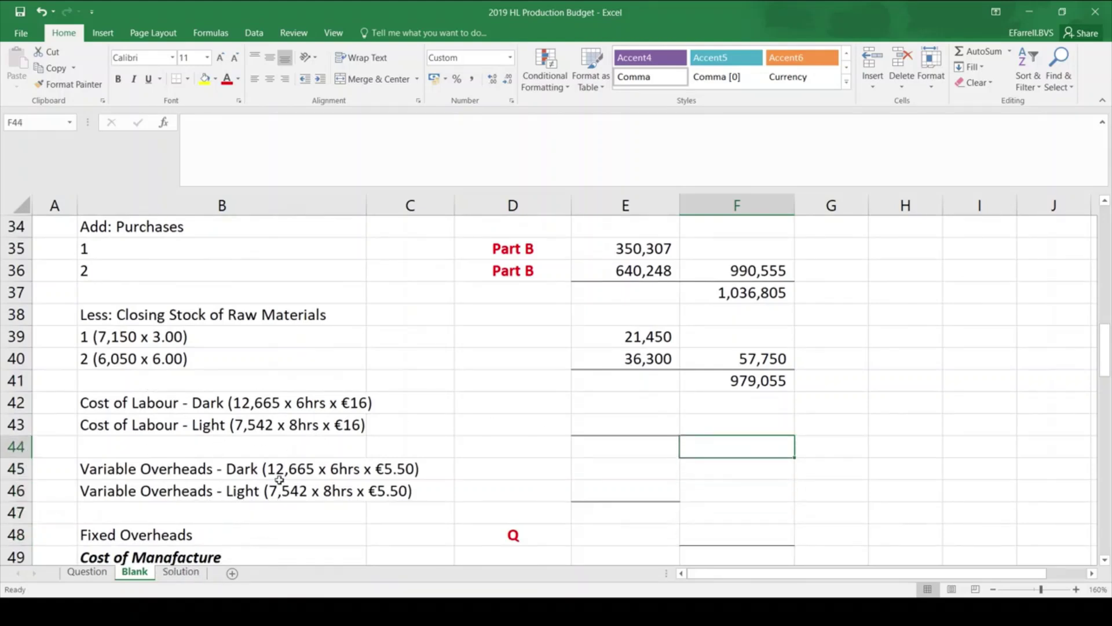
key("Left")
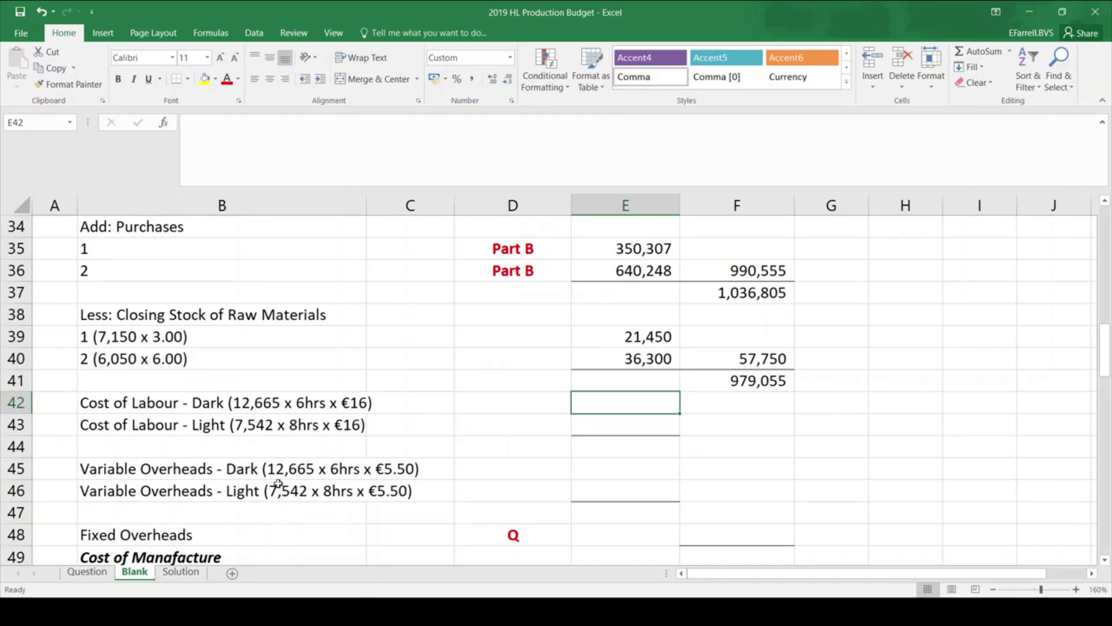
left_click(87, 572)
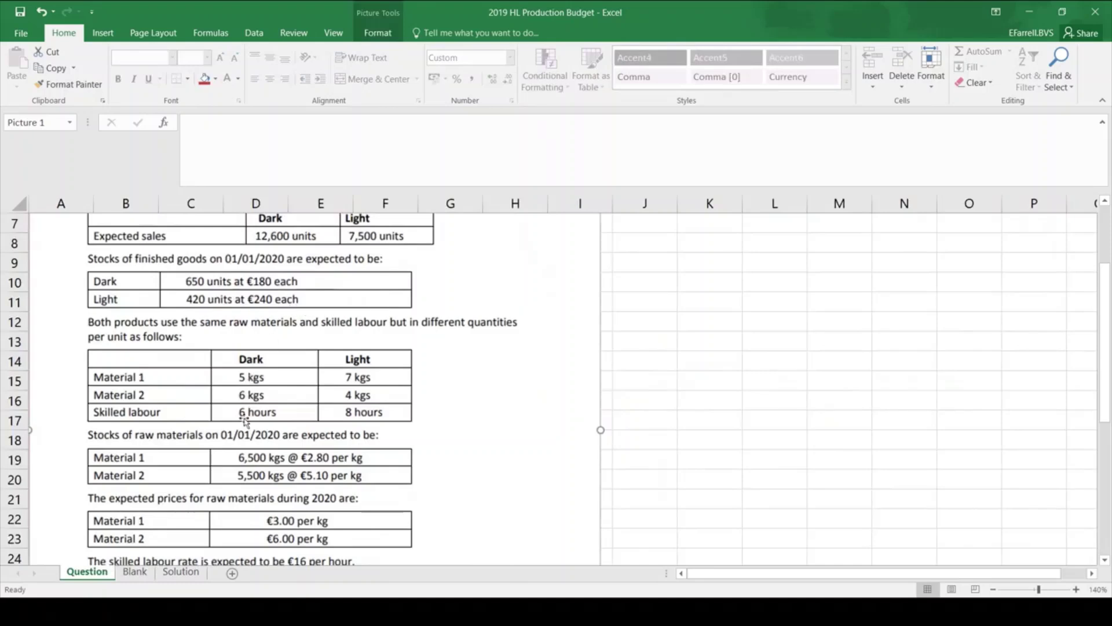
left_click(145, 573)
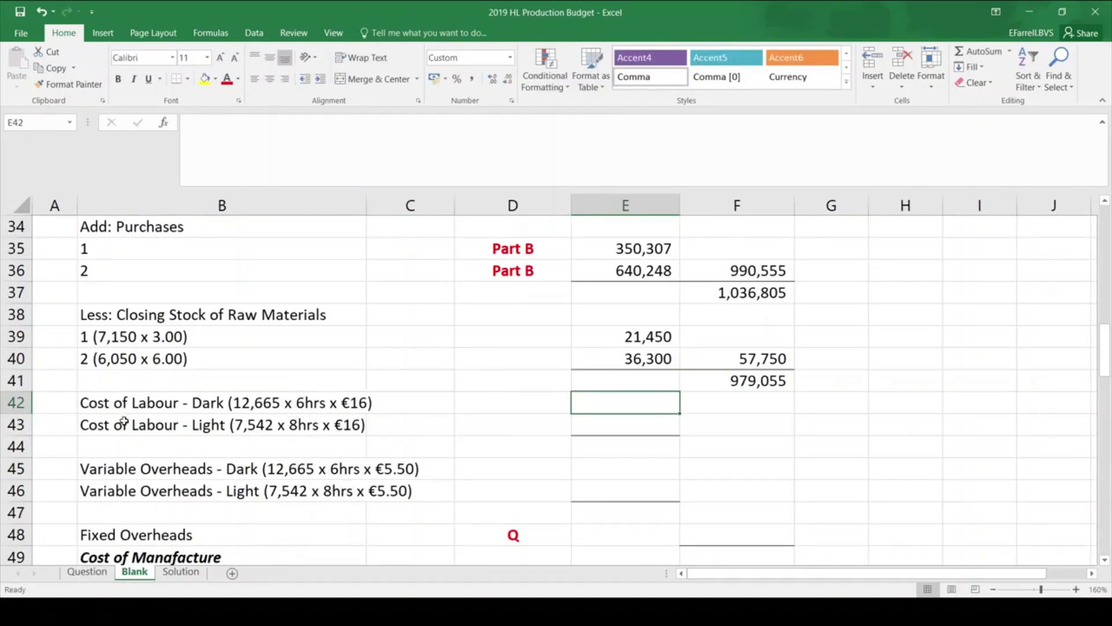
left_click(87, 573)
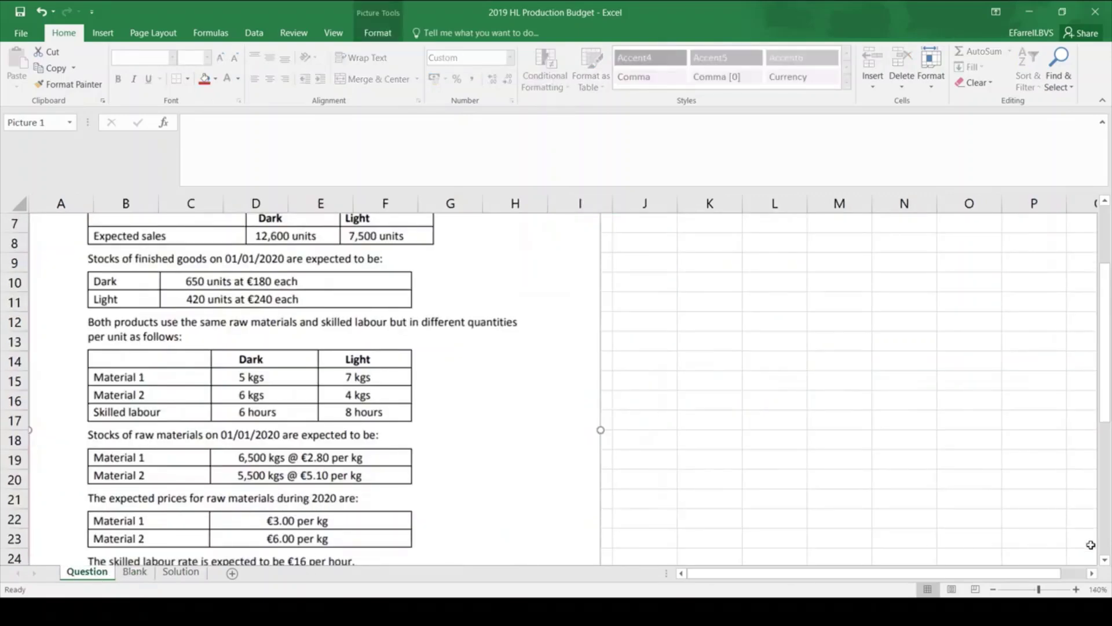
scroll(1106, 560, "down", 3)
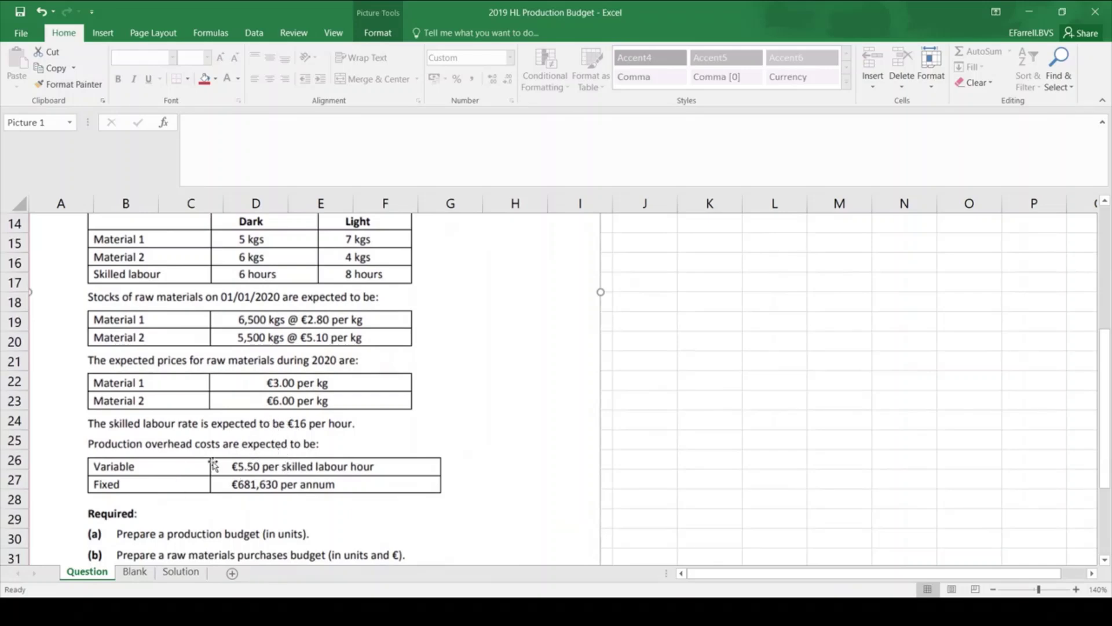
left_click(139, 573)
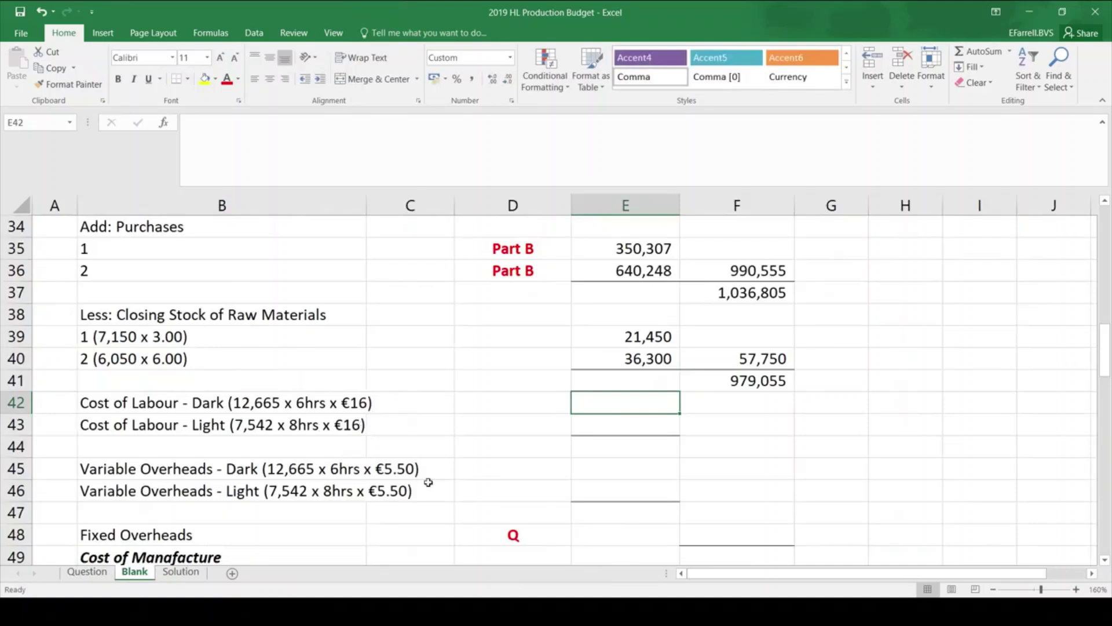
Enter labour costs =12665*6*16 for Dark and =7542*8*16 for Light
type("=12")
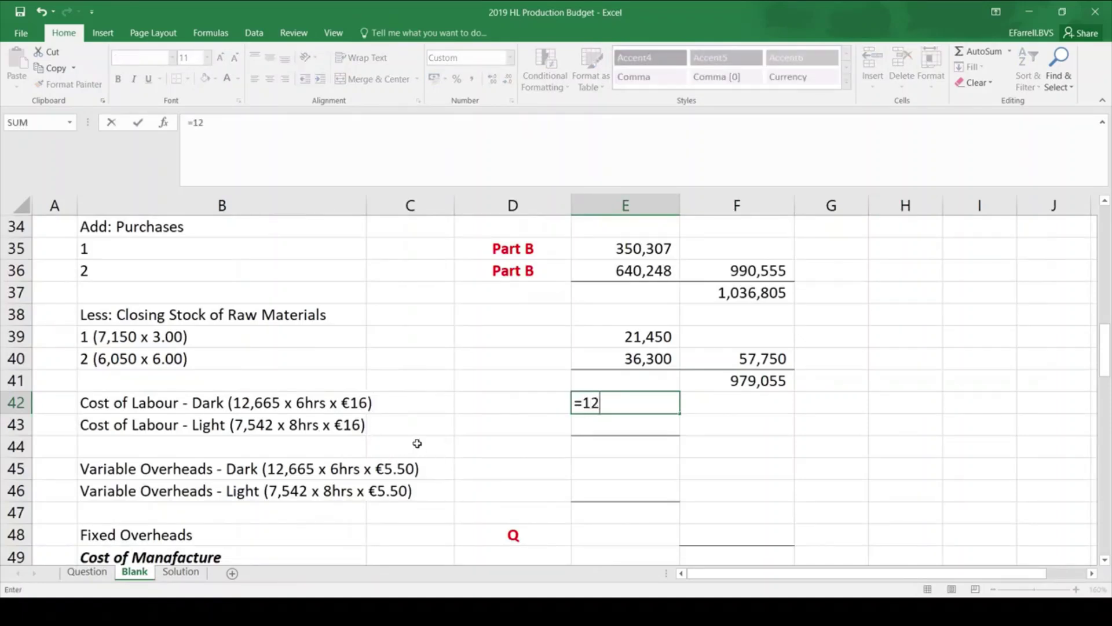
type("665*6*16")
key("Return")
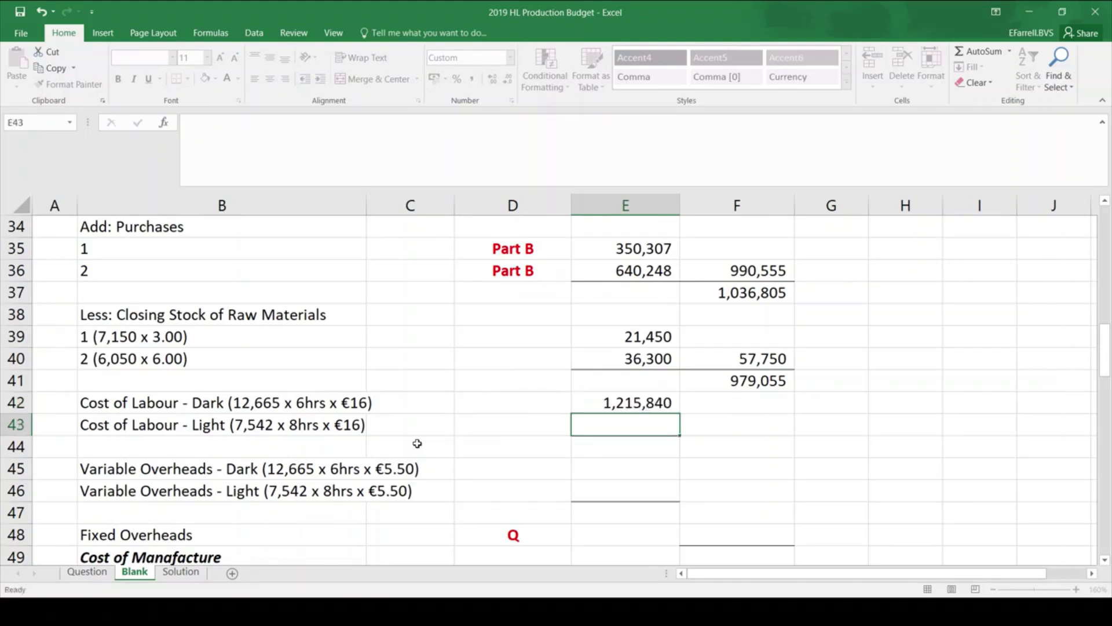
type("=754")
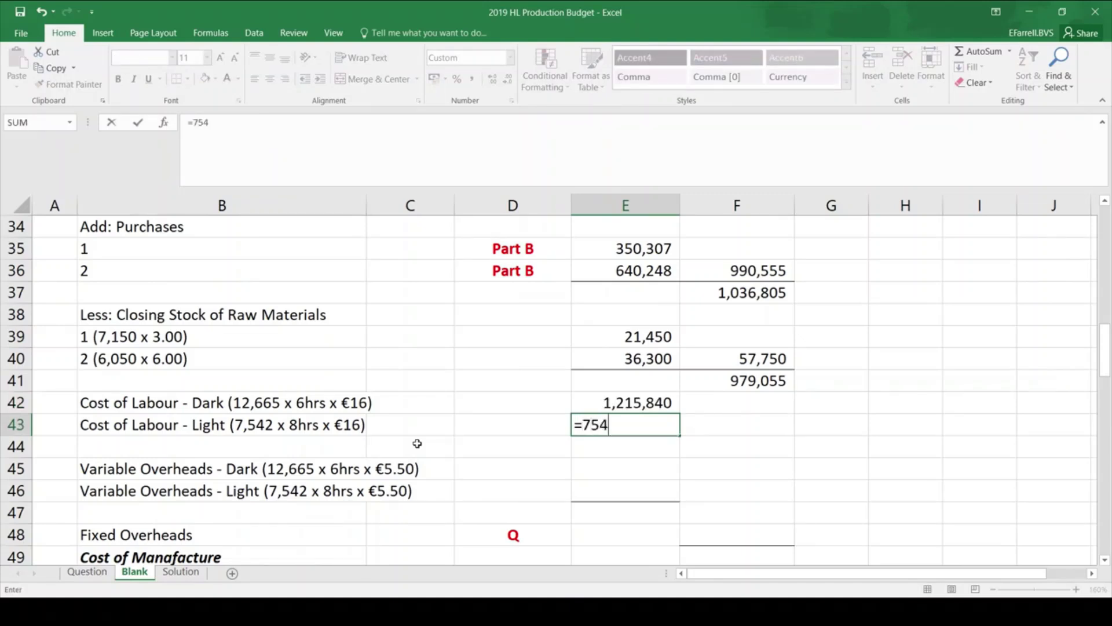
type("2*8*16")
key("Return")
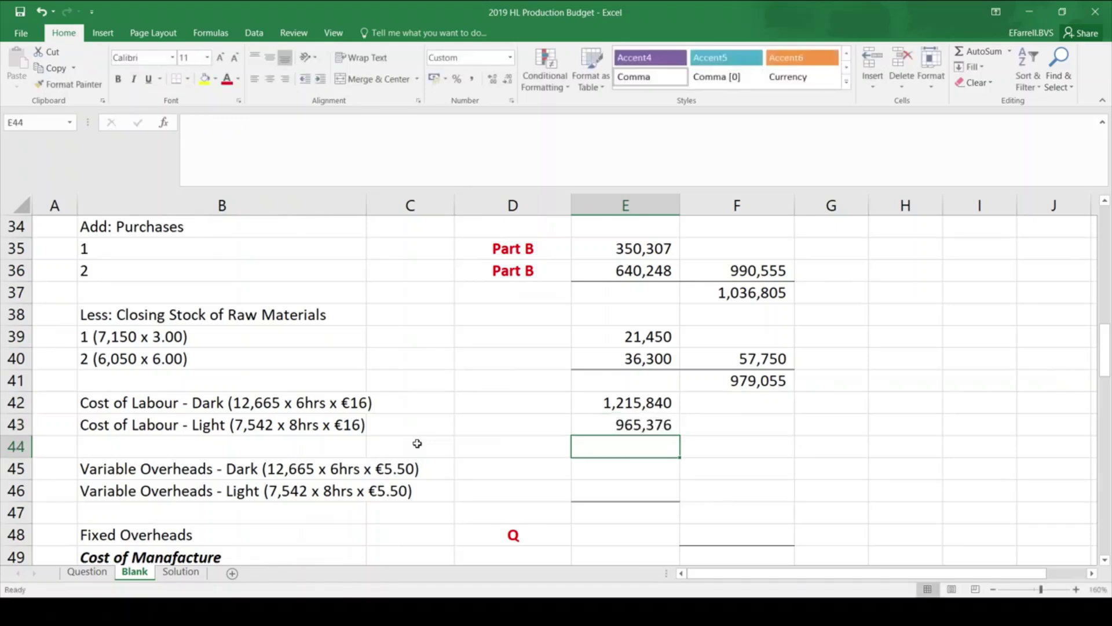
AutoSum E42:E43 in F43 for a labour total of 2,181,216
key("Up")
key("Right")
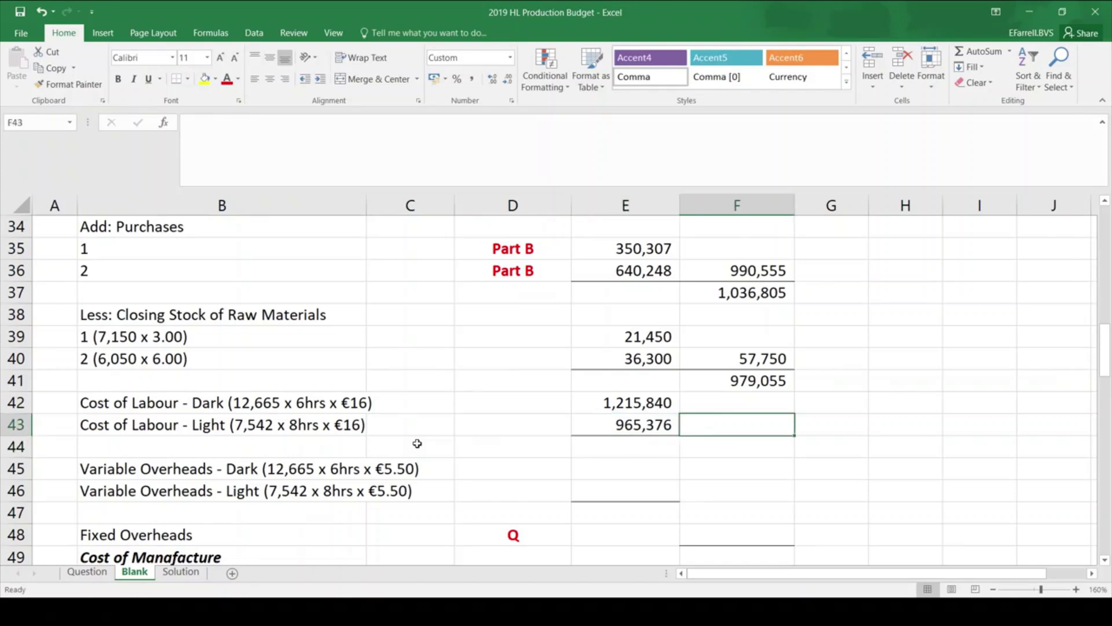
left_click(982, 52)
key("Up")
key("shift+Down")
key("Return")
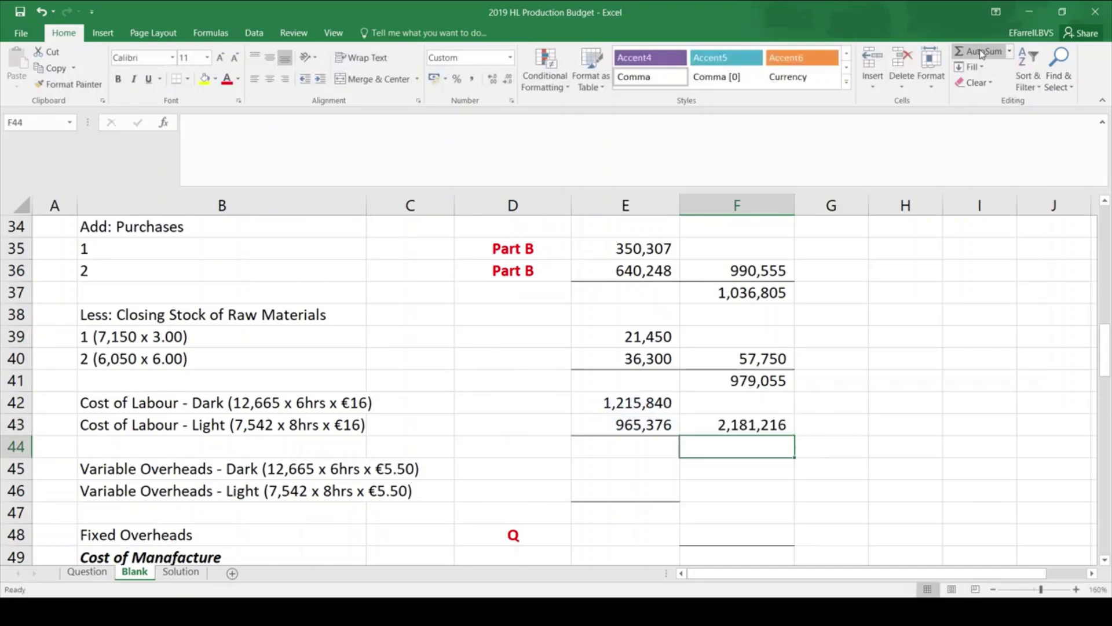
key("Down")
key("Down")
key("Left")
Enter variable overheads =12665*6*5.5 for Dark and =7542*8*5.50 for Light
key("Up")
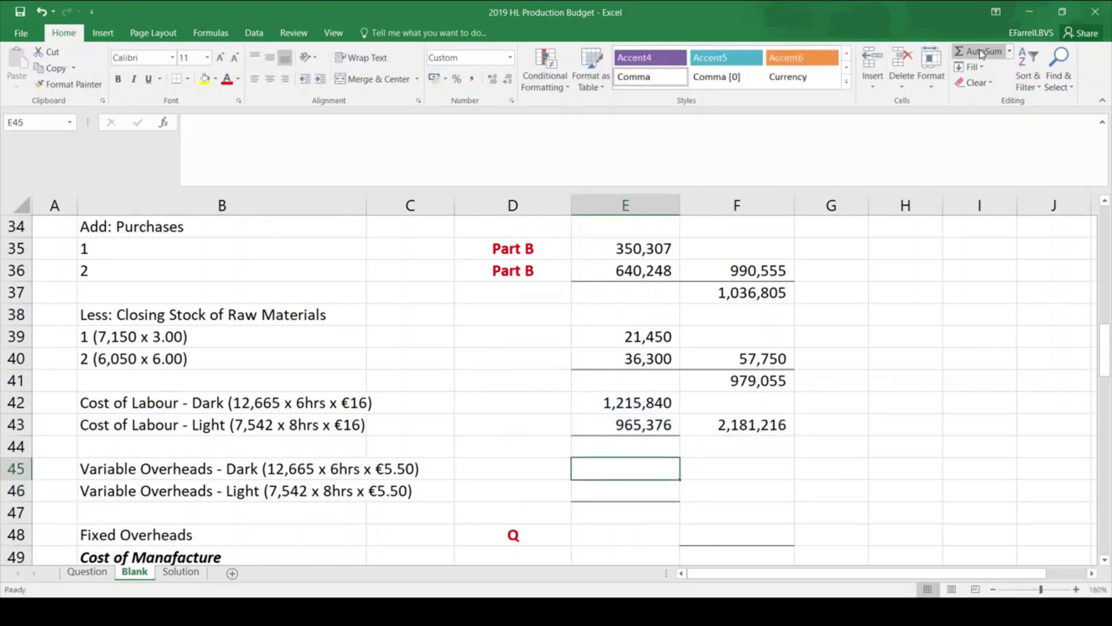
type("=1")
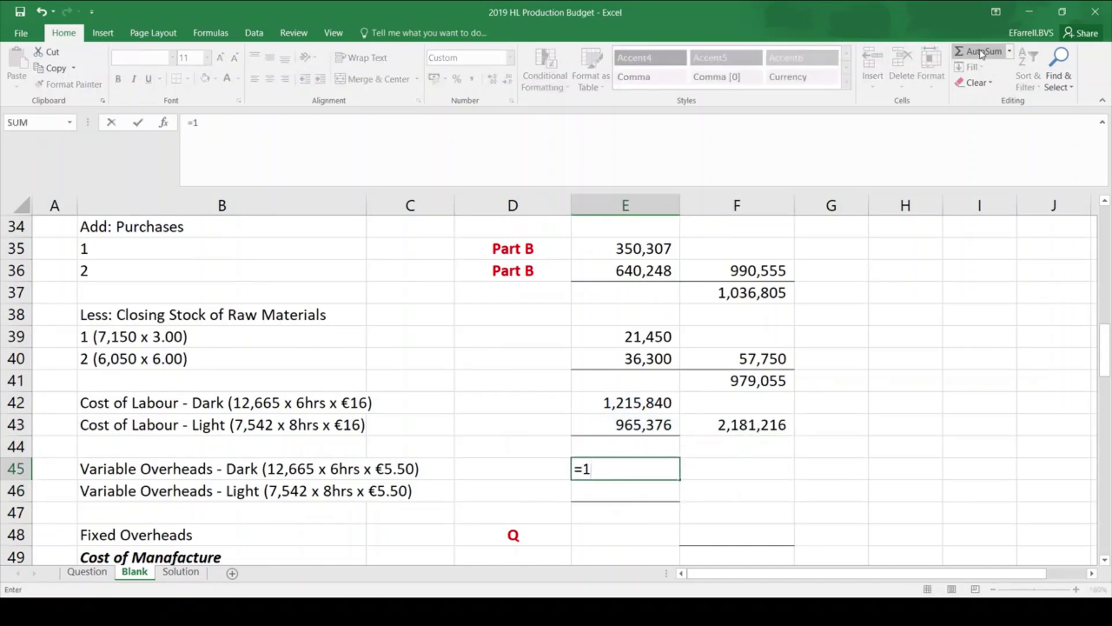
type("2665*6*")
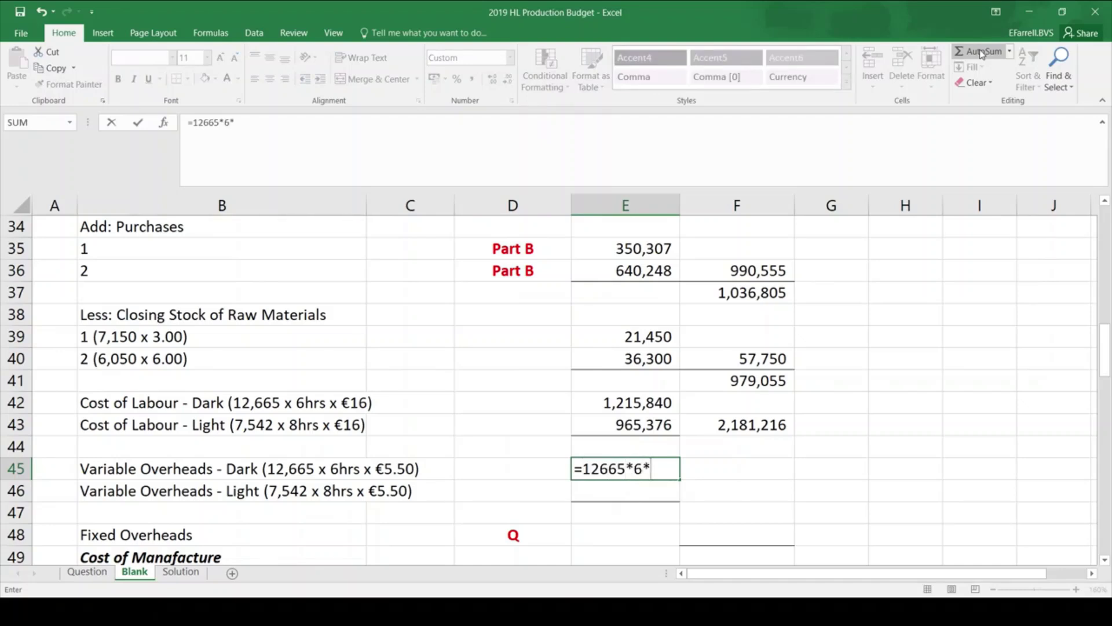
type("5.5")
key("Return")
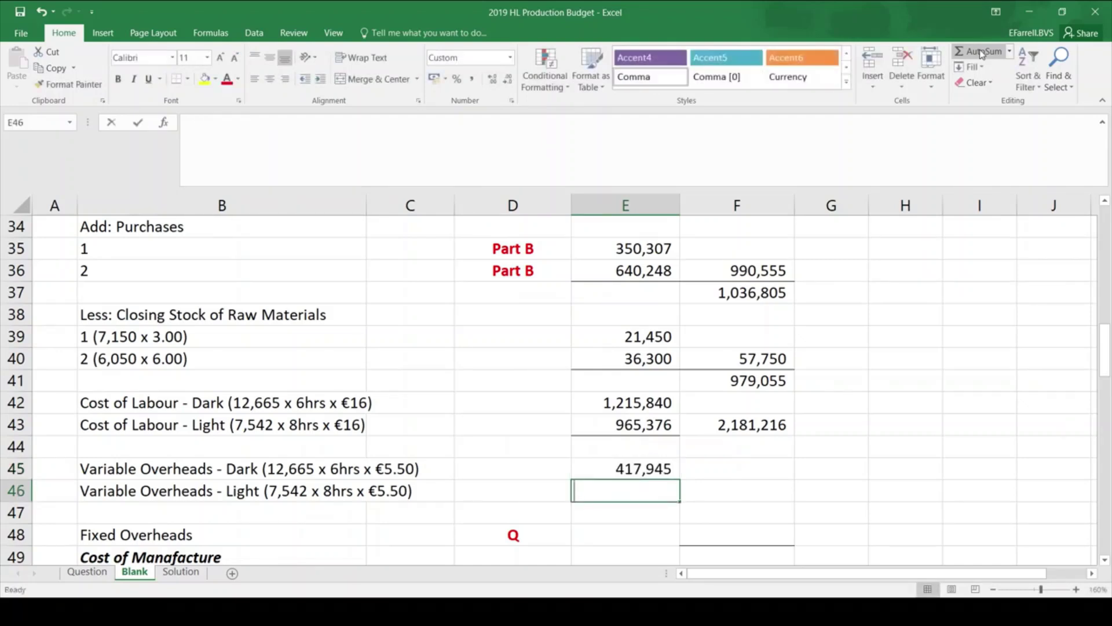
type("=754")
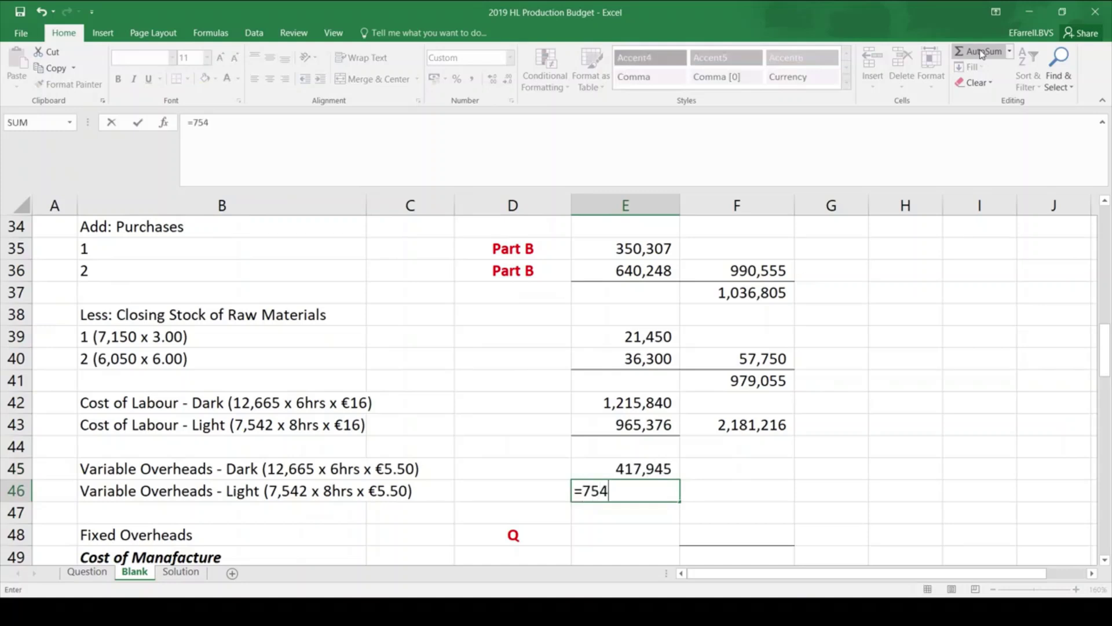
type("2*8*5.50")
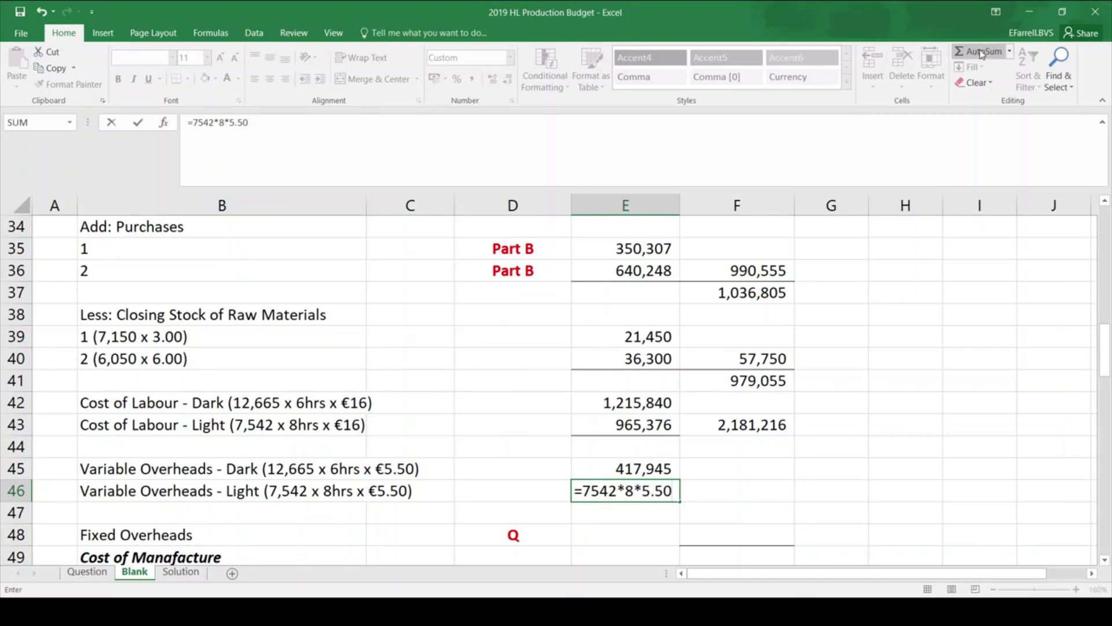
key("Return")
AutoSum E45:E46 in F46 for a variable overheads total of 749,793
key("Up")
key("Right")
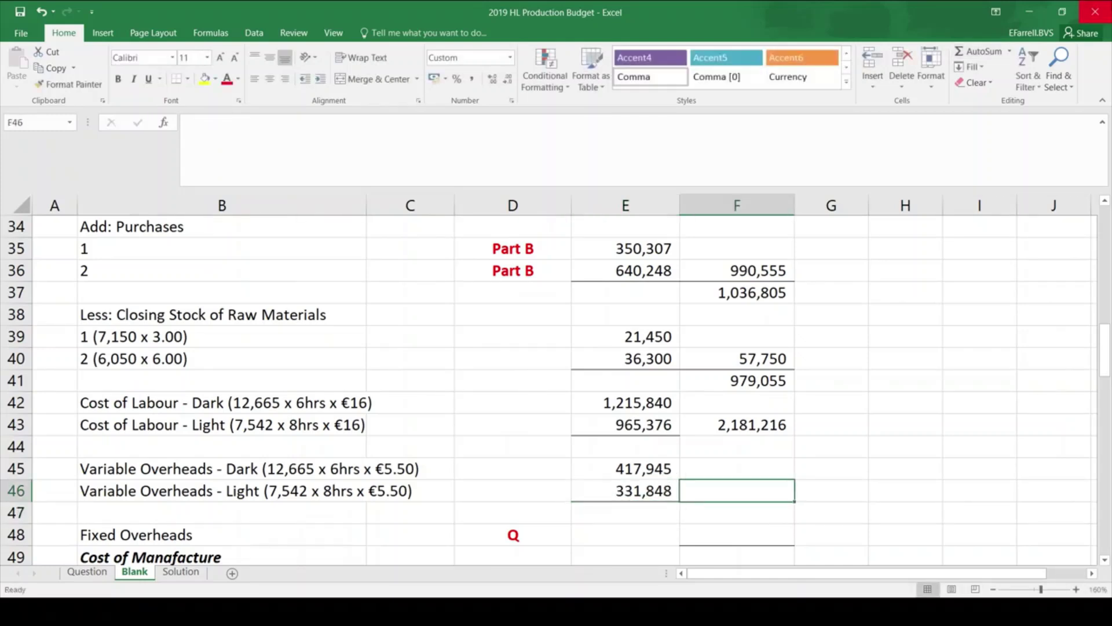
left_click(981, 52)
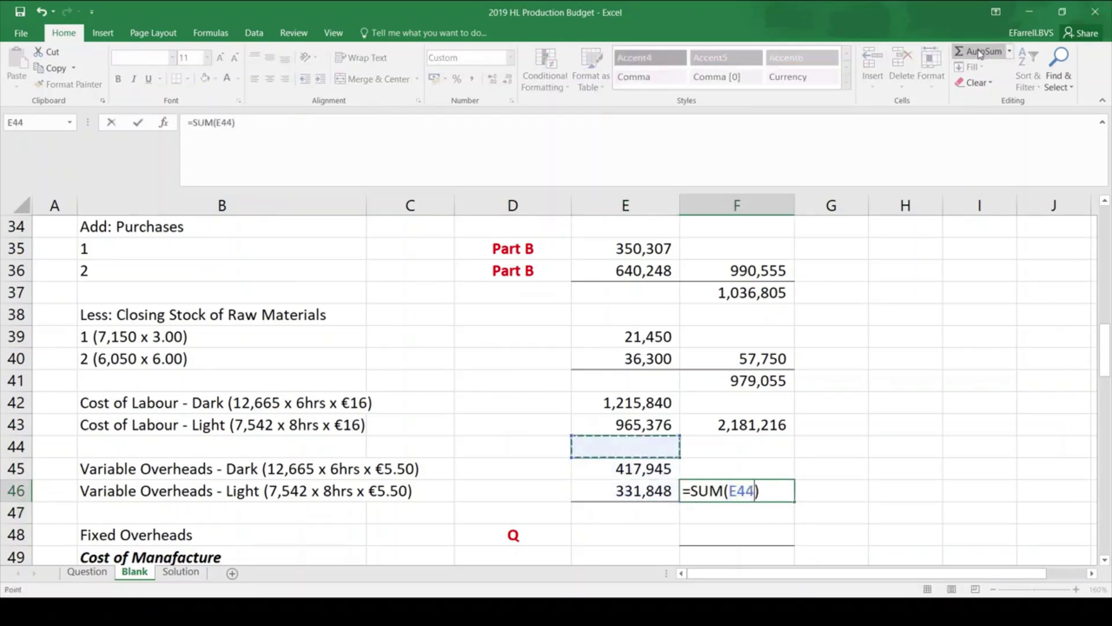
key("shift+Down")
key("Down")
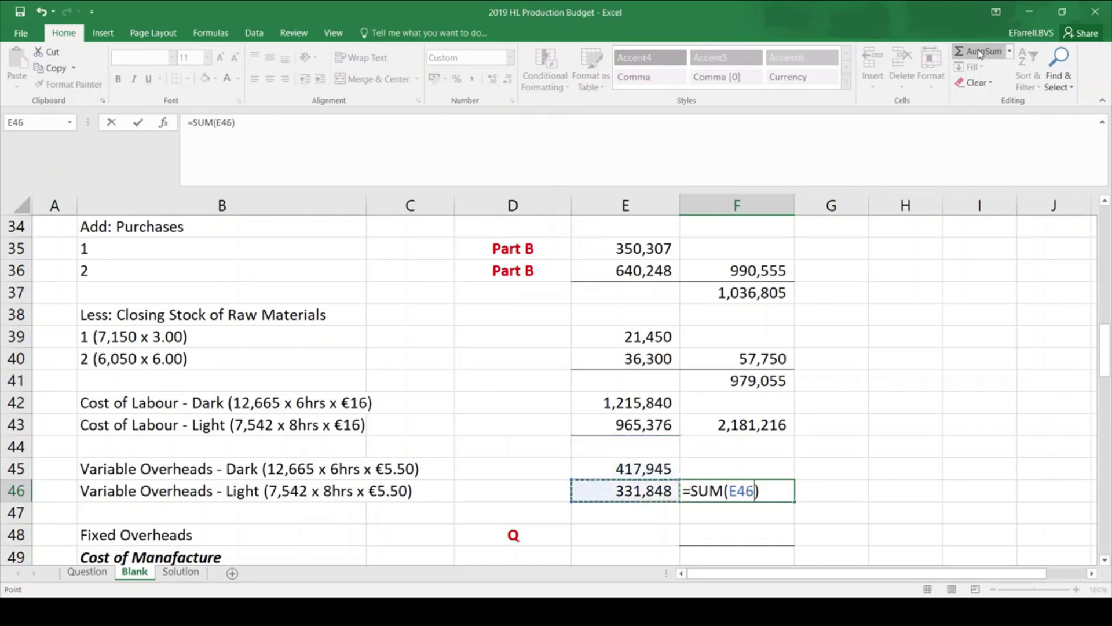
key("Up")
key("shift+Down")
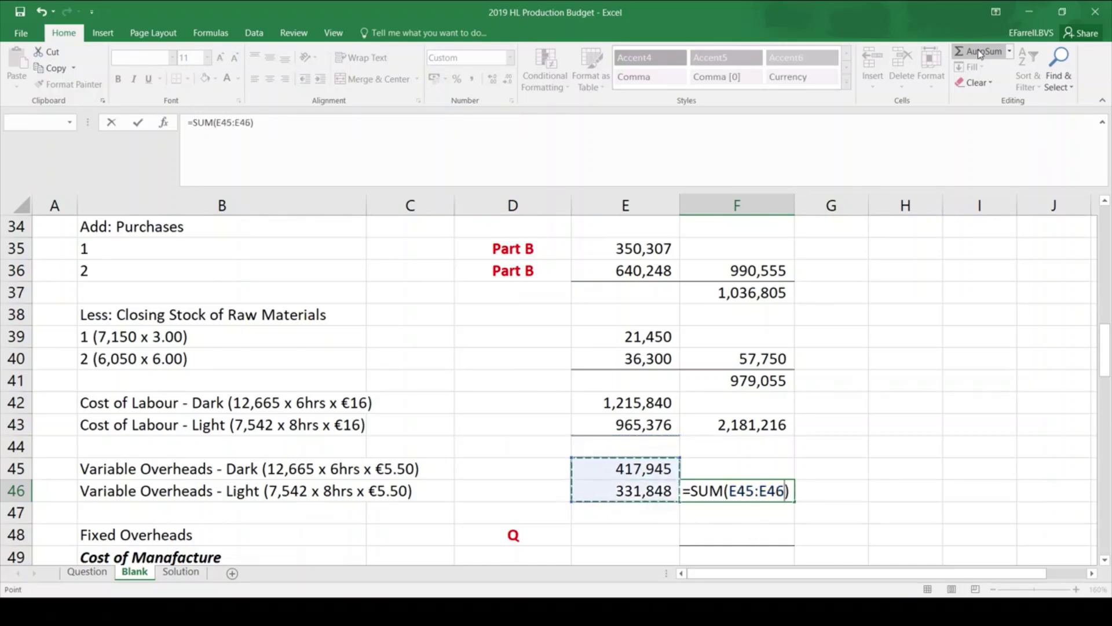
key("Return")
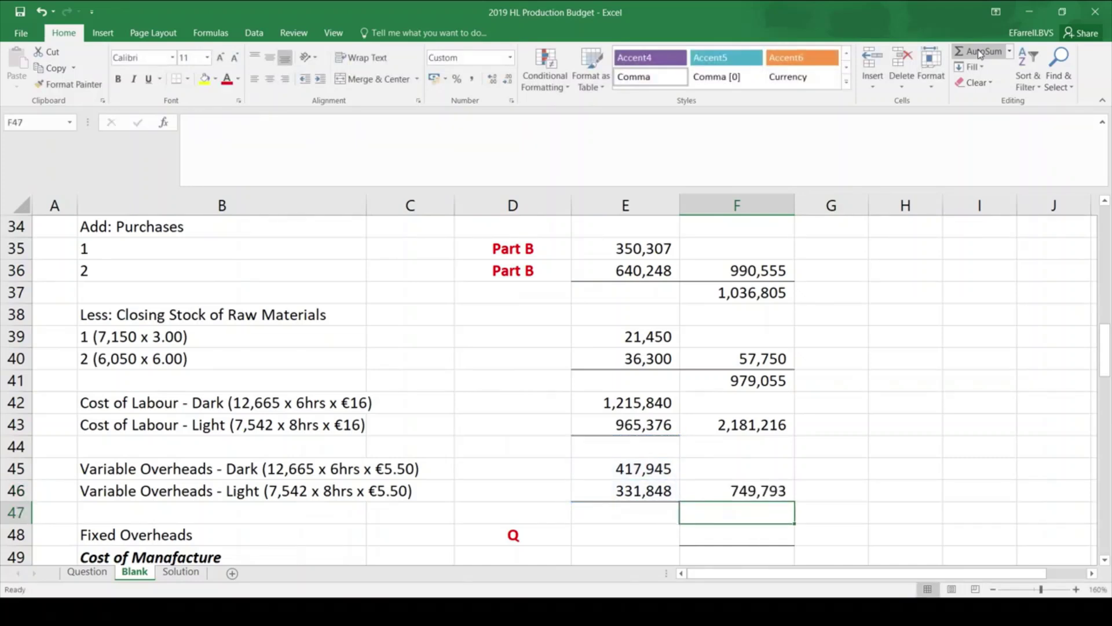
key("Down")
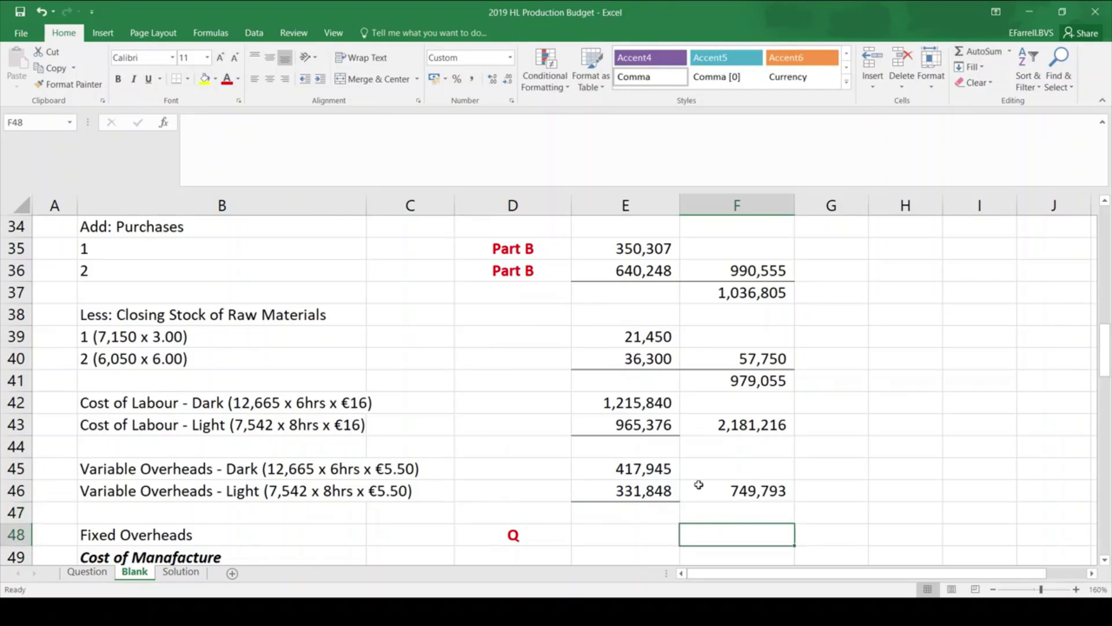
Enter fixed overheads of 681,630 in F48, as given on the Question sheet
left_click(77, 573)
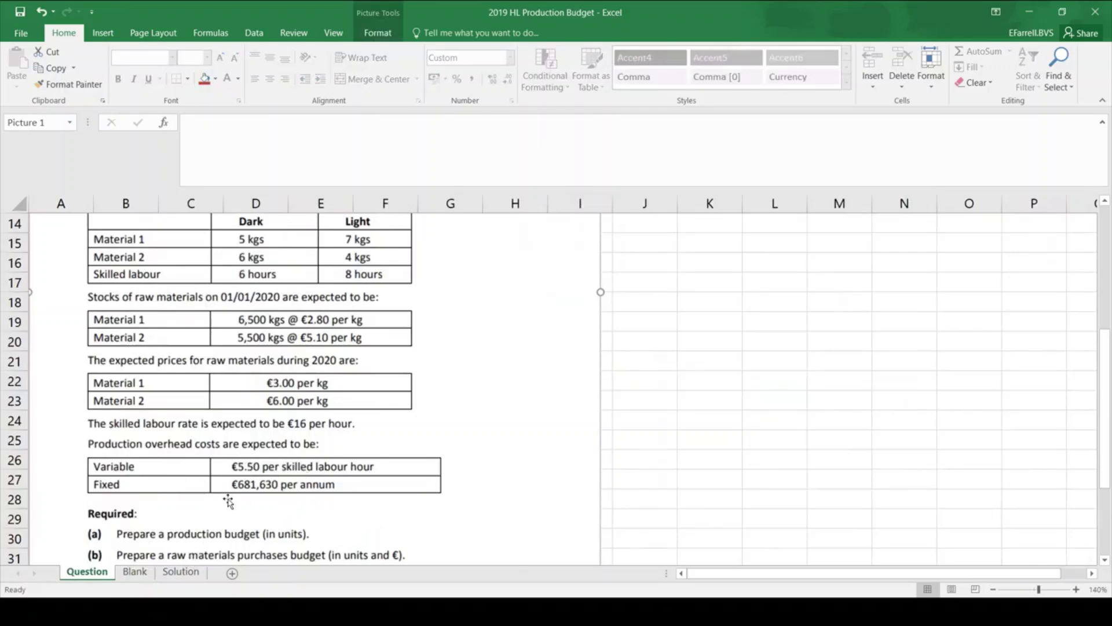
left_click(139, 574)
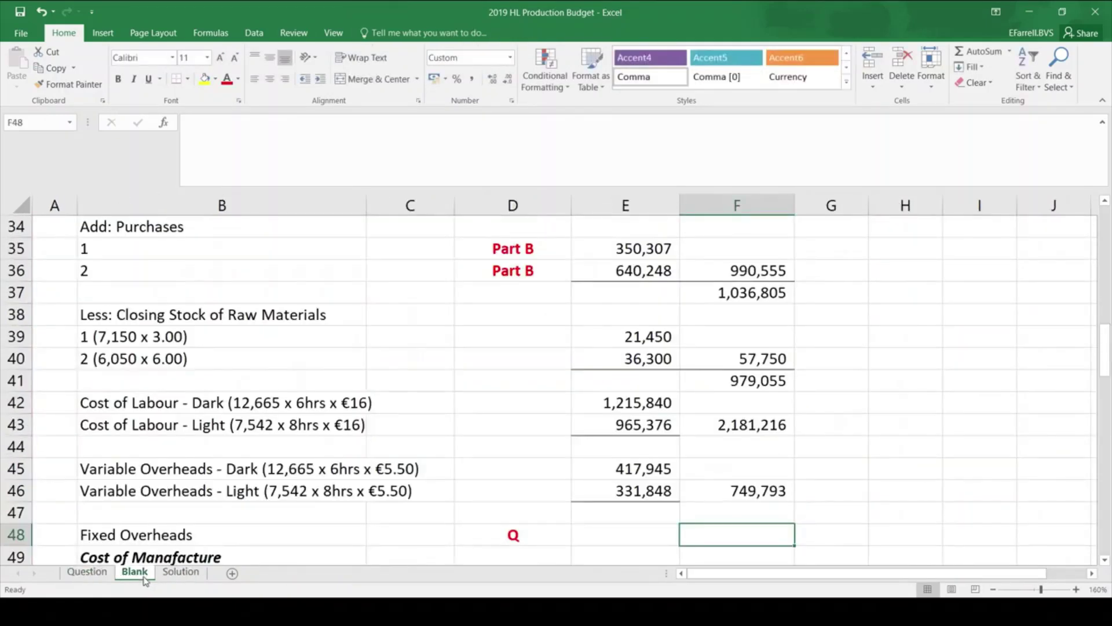
type("681630")
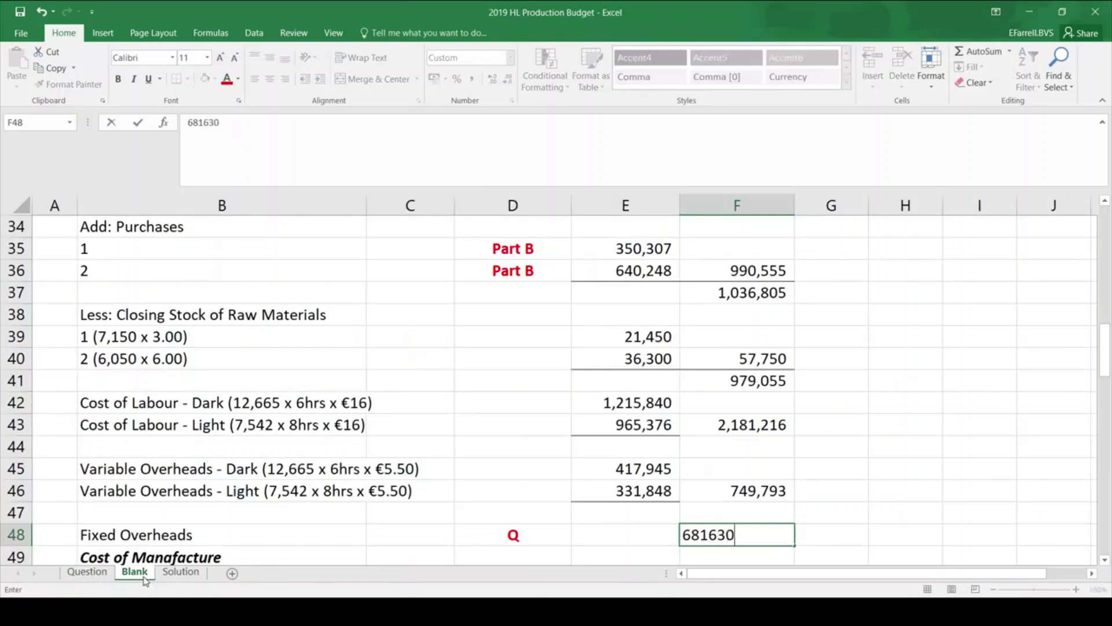
key("Return")
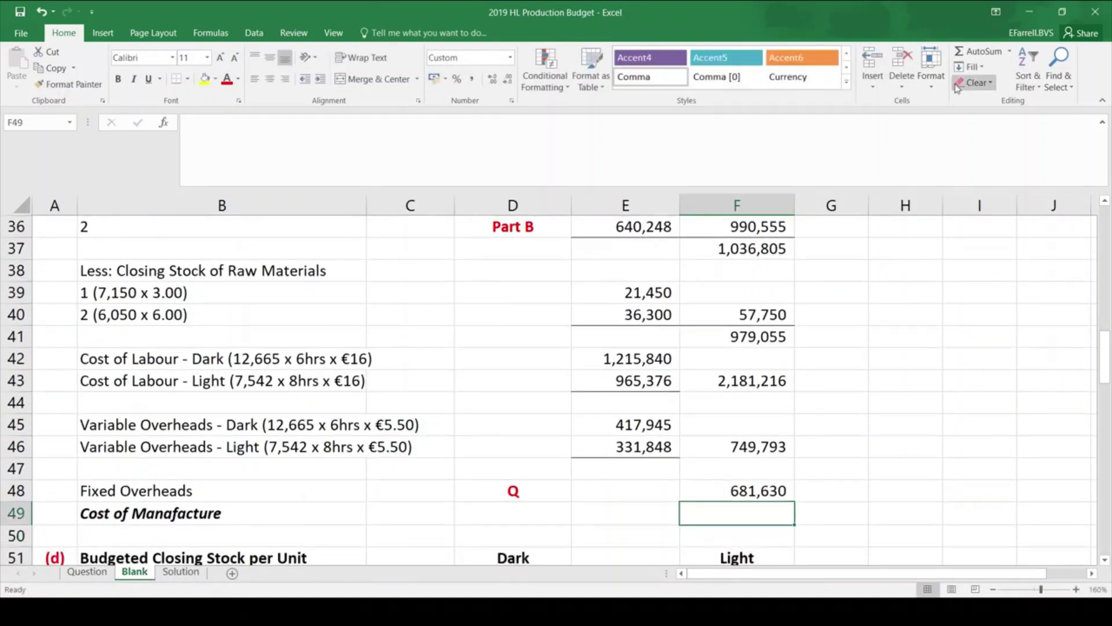
AutoSum F41:F48 in F49 for a Cost of Manufacture of 4,591,694
left_click(976, 53)
left_click(772, 335)
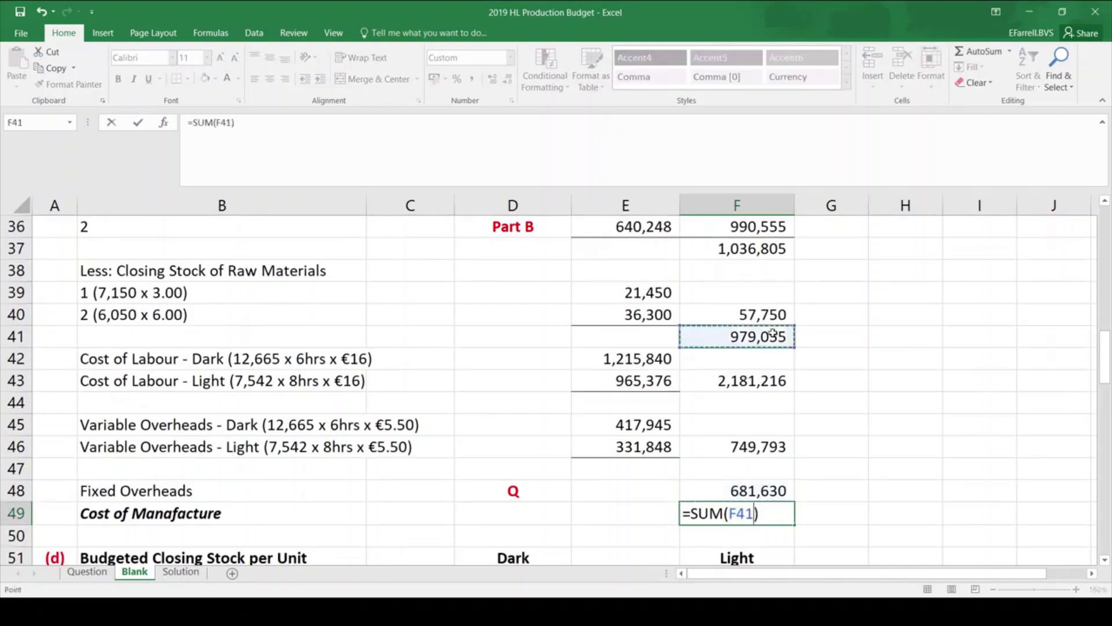
key("shift+Down")
key("shift+Down")
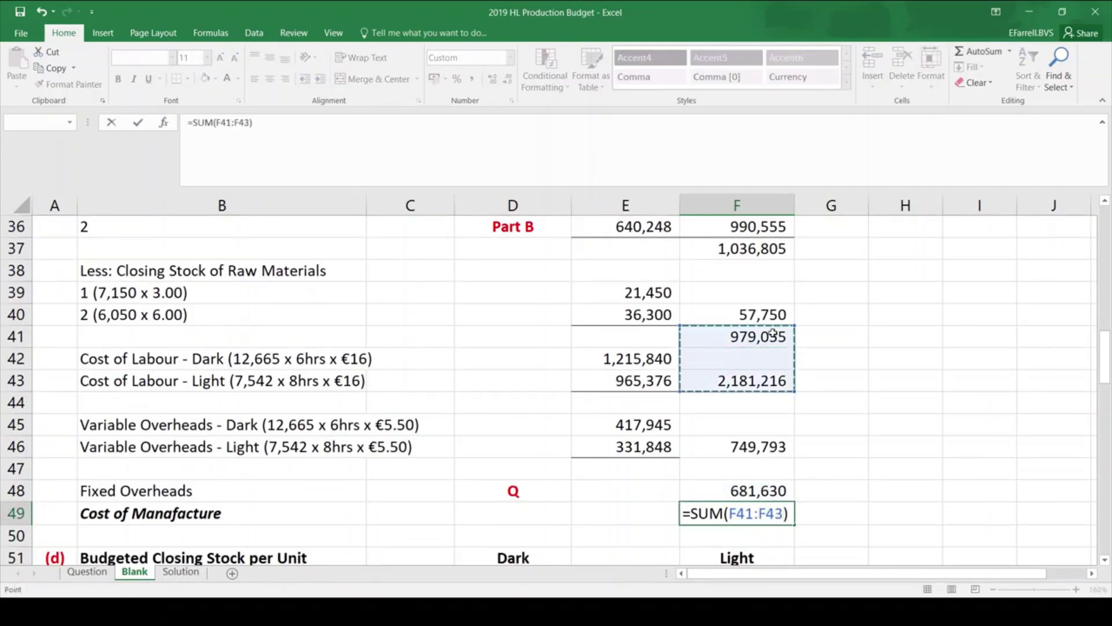
key("shift+Down")
key("shift+Down")
key("shift+Down")
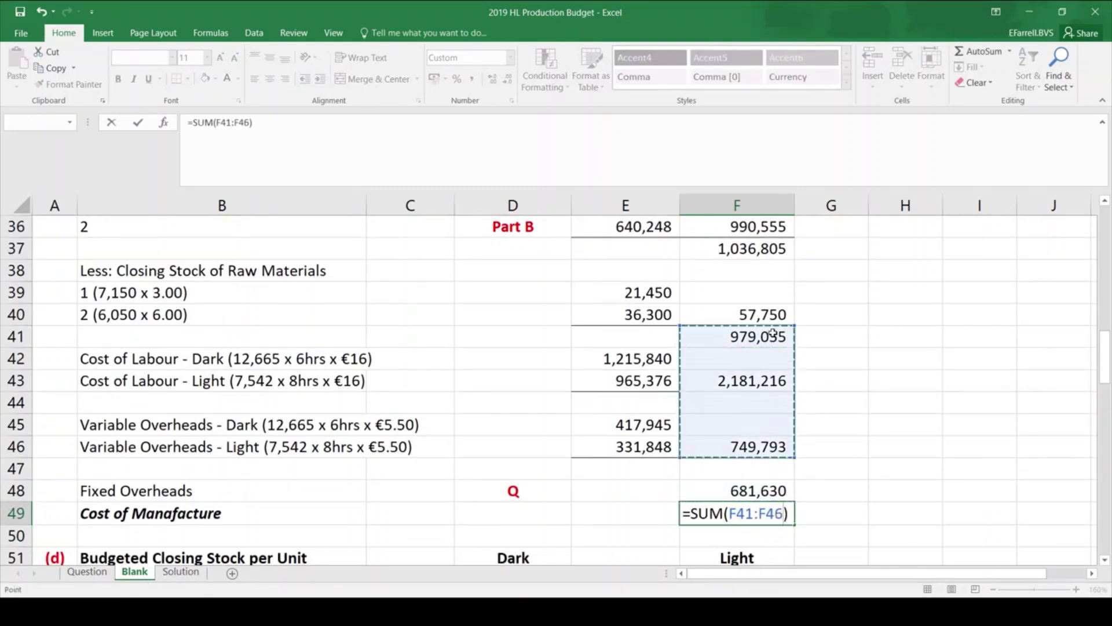
key("shift+Down")
key("shift+Down")
key("Return")
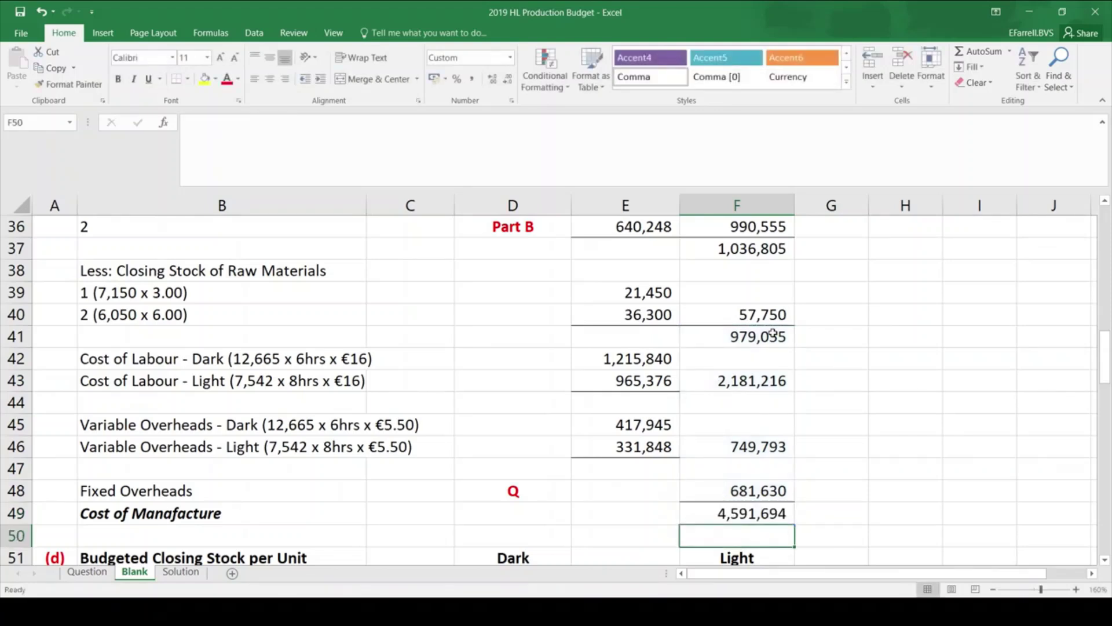
left_click(90, 572)
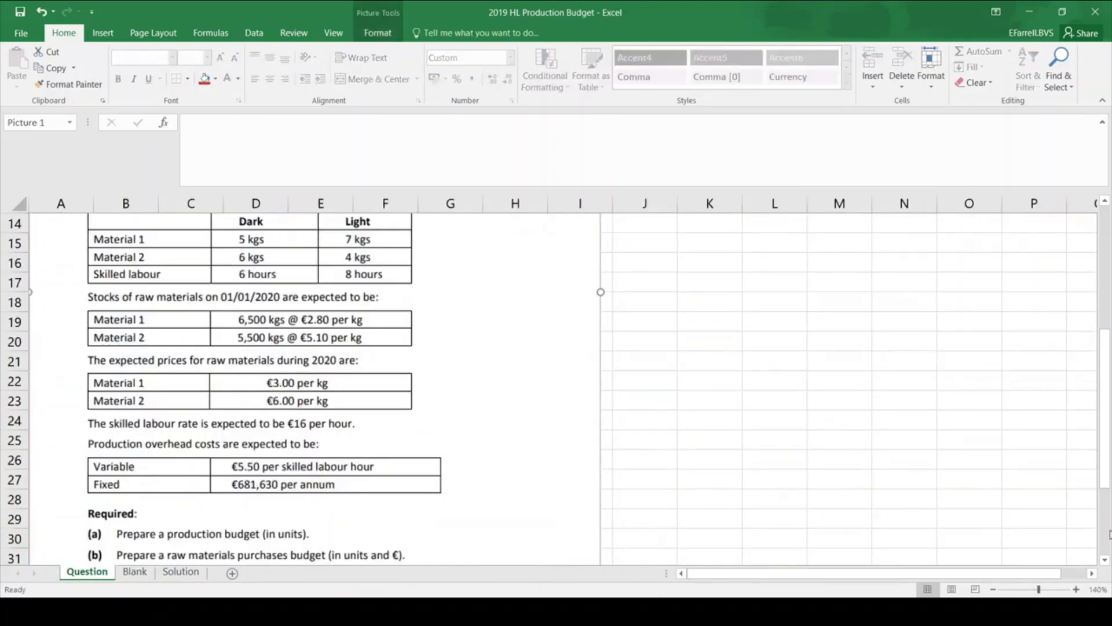
left_click(1105, 561)
left_click(1104, 560)
left_click(1105, 561)
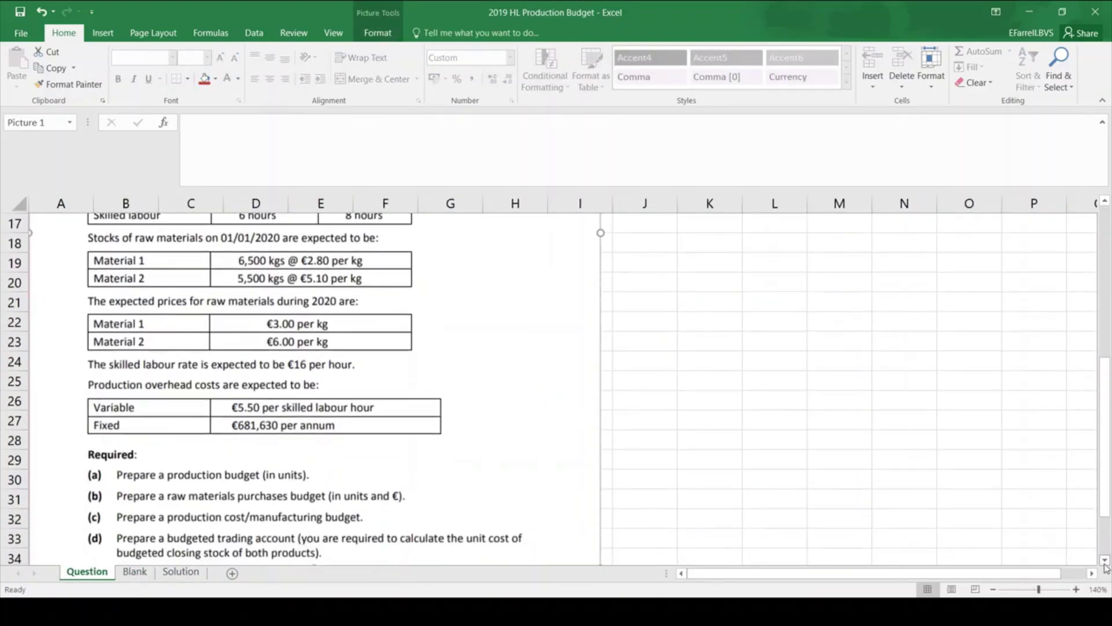
left_click(1105, 560)
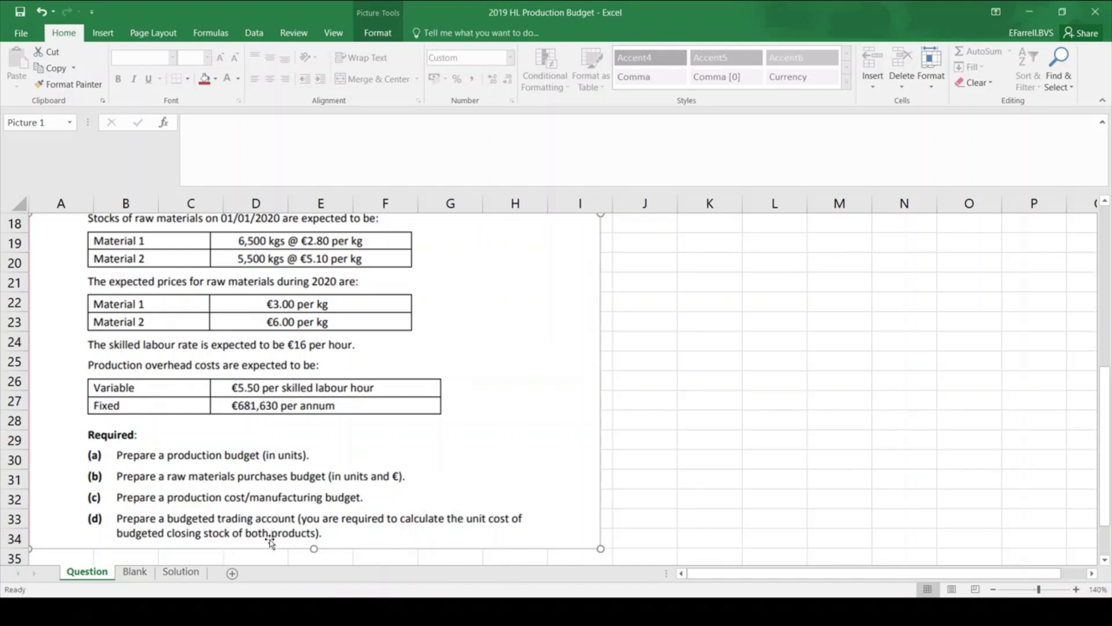
left_click(133, 572)
Insert the euro sign in the Light fixed overheads rate in E57 so it reads 8hrs x €5.00
left_click(298, 489)
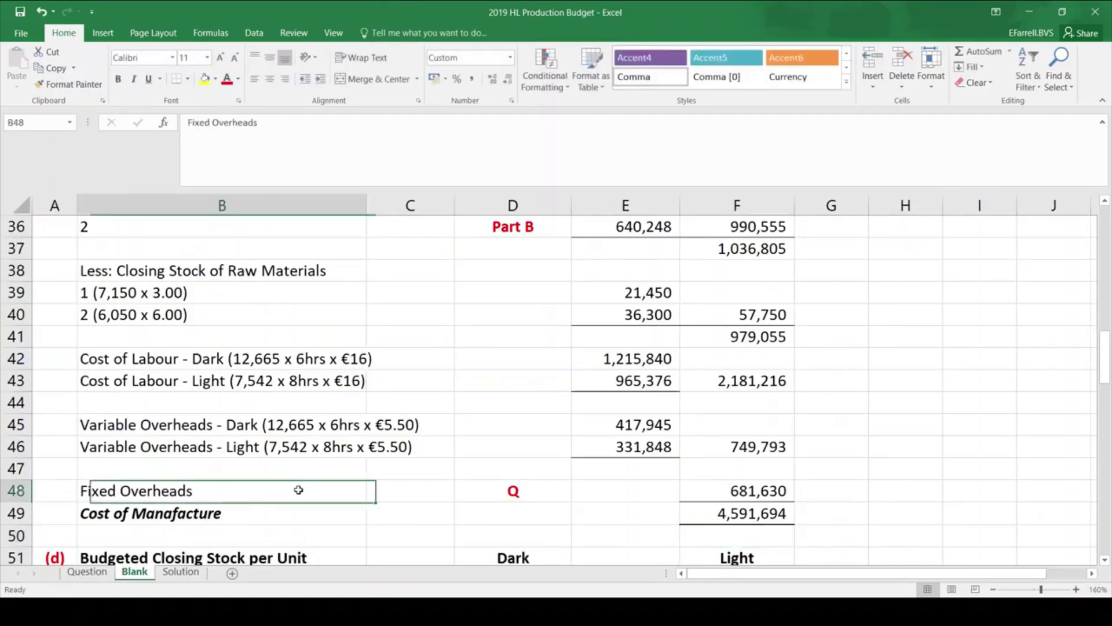
key("Down")
key("Down")
key("Down")
key("Down")
key("Down")
key("Down")
key("Down")
key("Down")
key("Down")
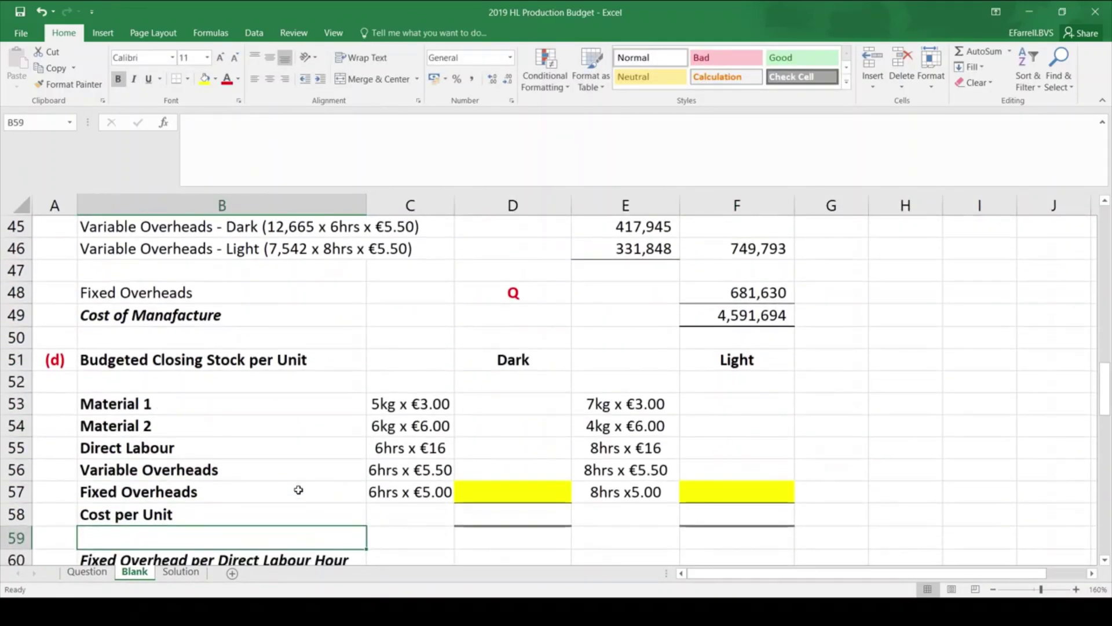
key("Down")
key("Down")
key("Down")
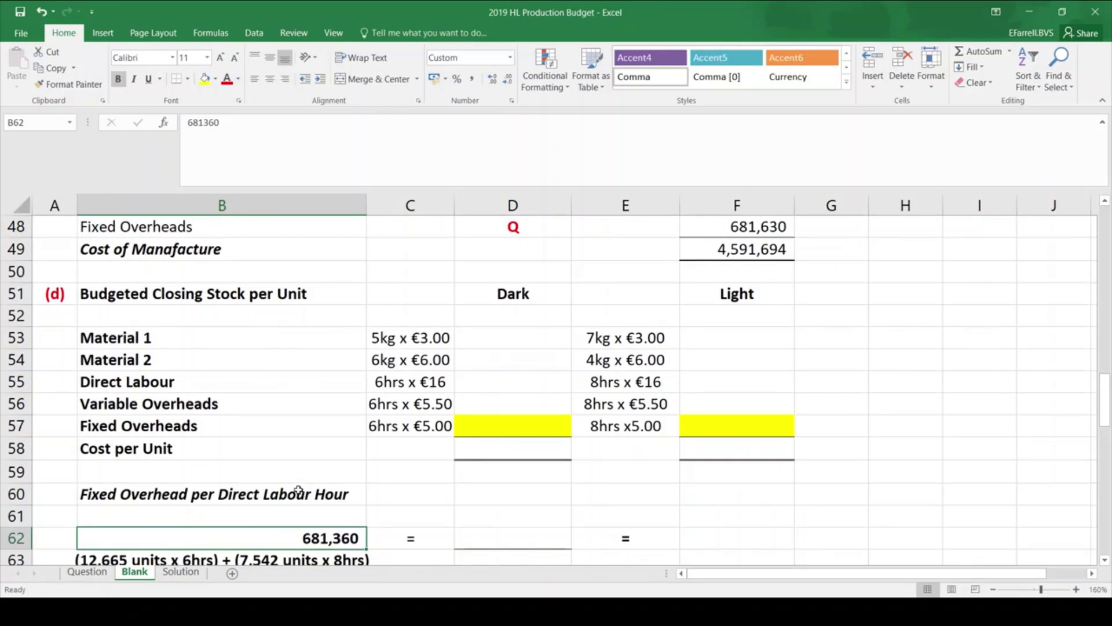
key("Down")
key("Down")
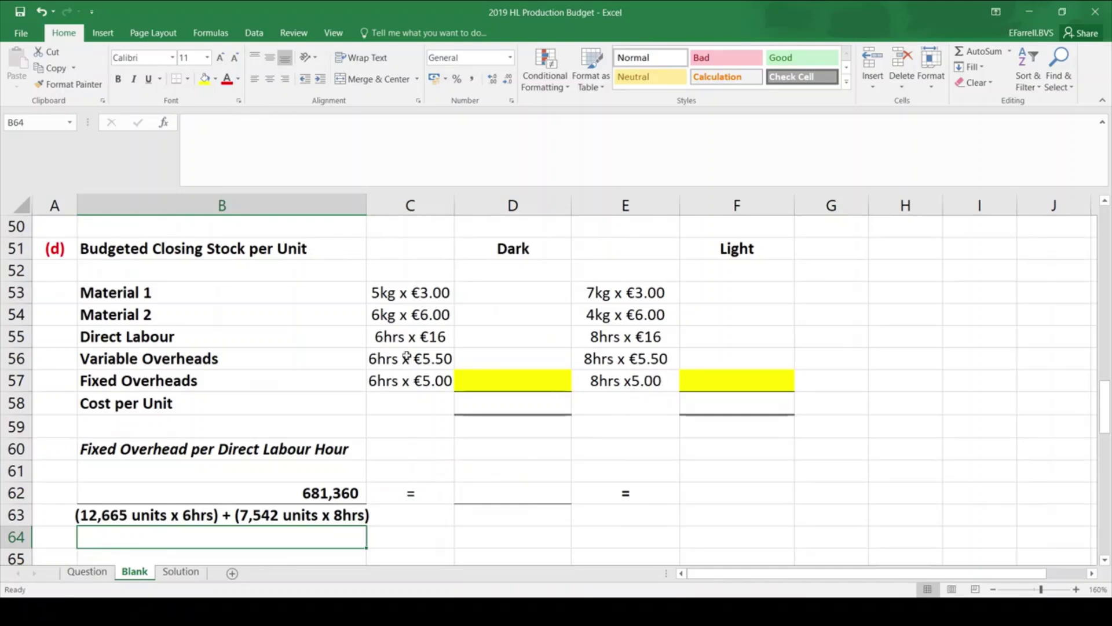
left_click(634, 380)
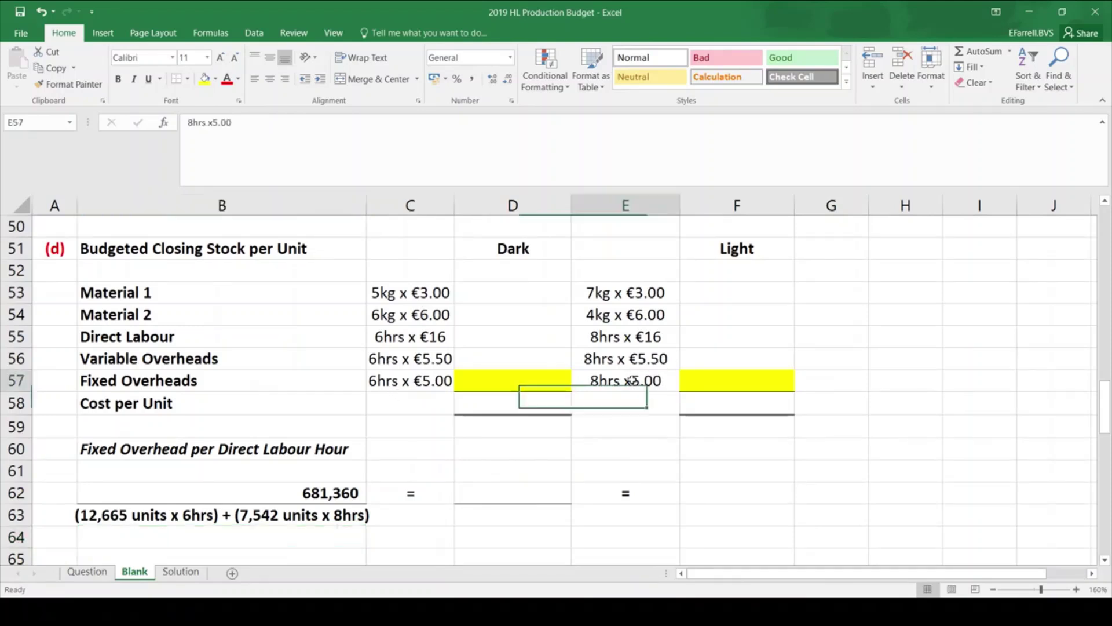
left_click(212, 124)
type("€")
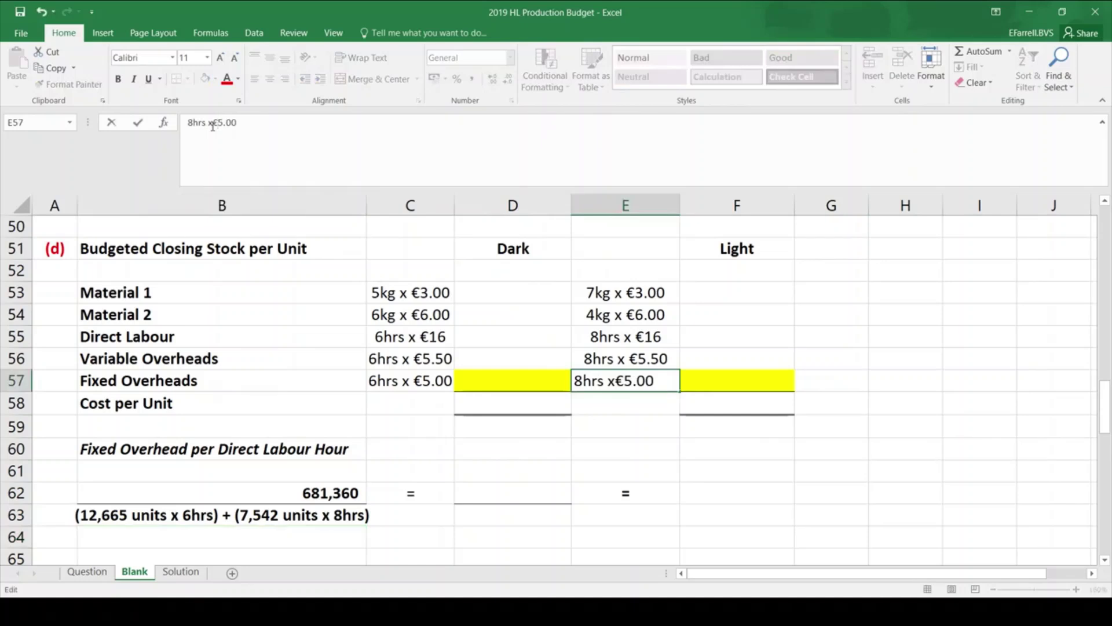
key("Return")
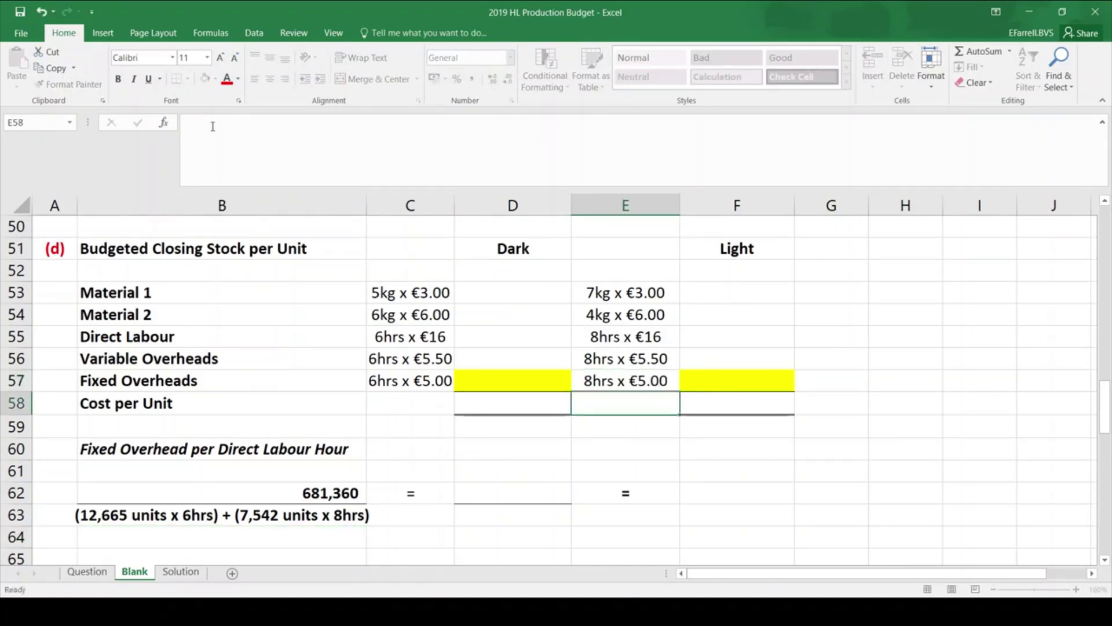
key("Up")
left_click(509, 273)
left_click(529, 296)
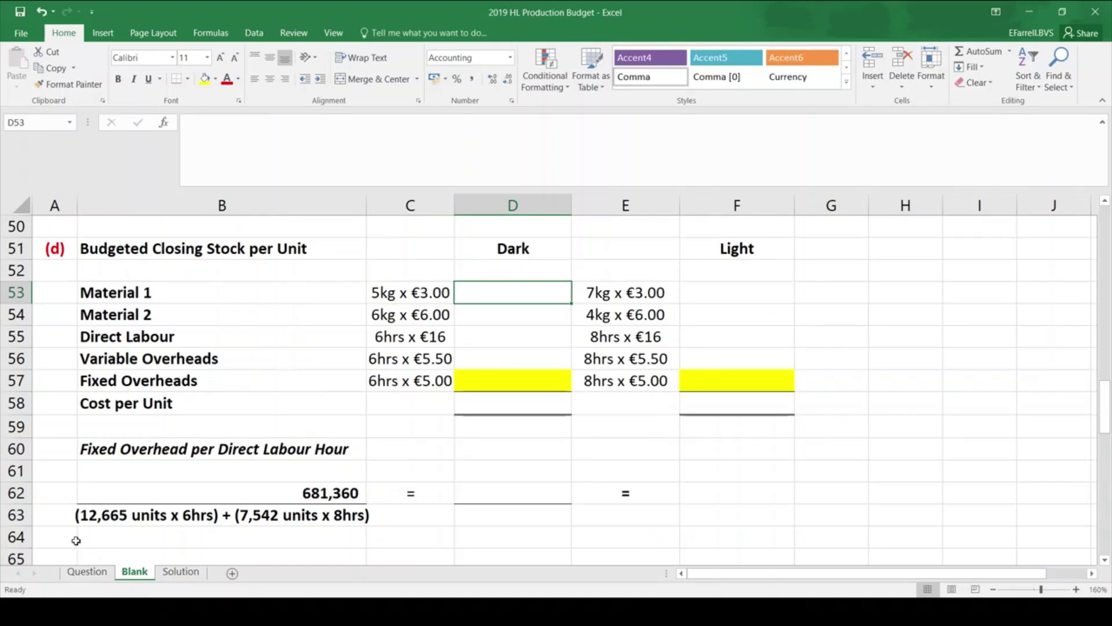
left_click(88, 572)
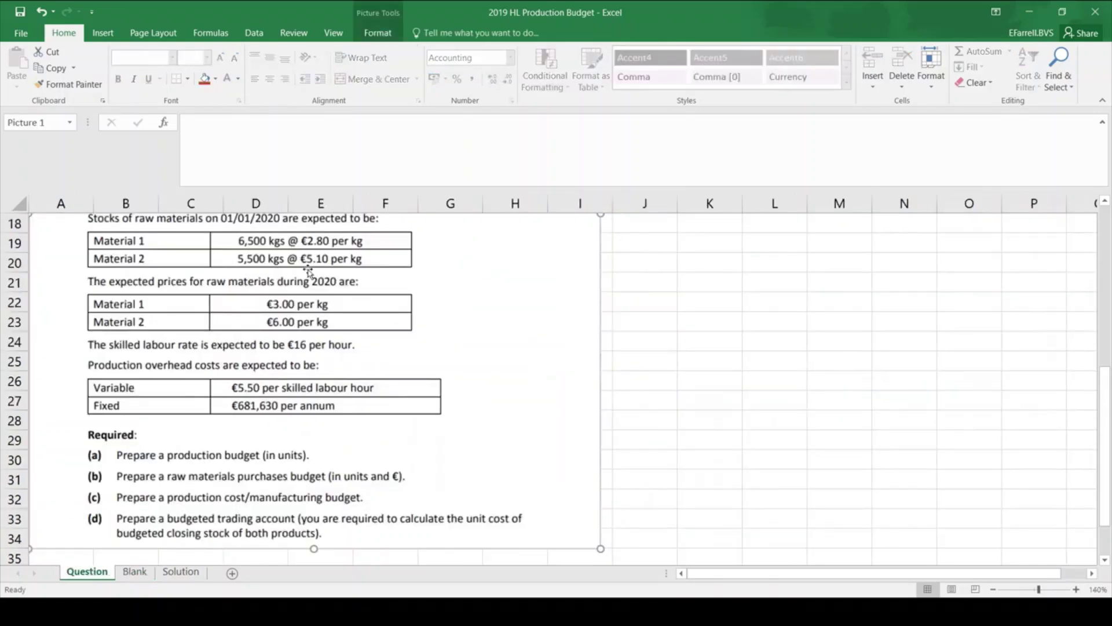
left_click(1110, 272)
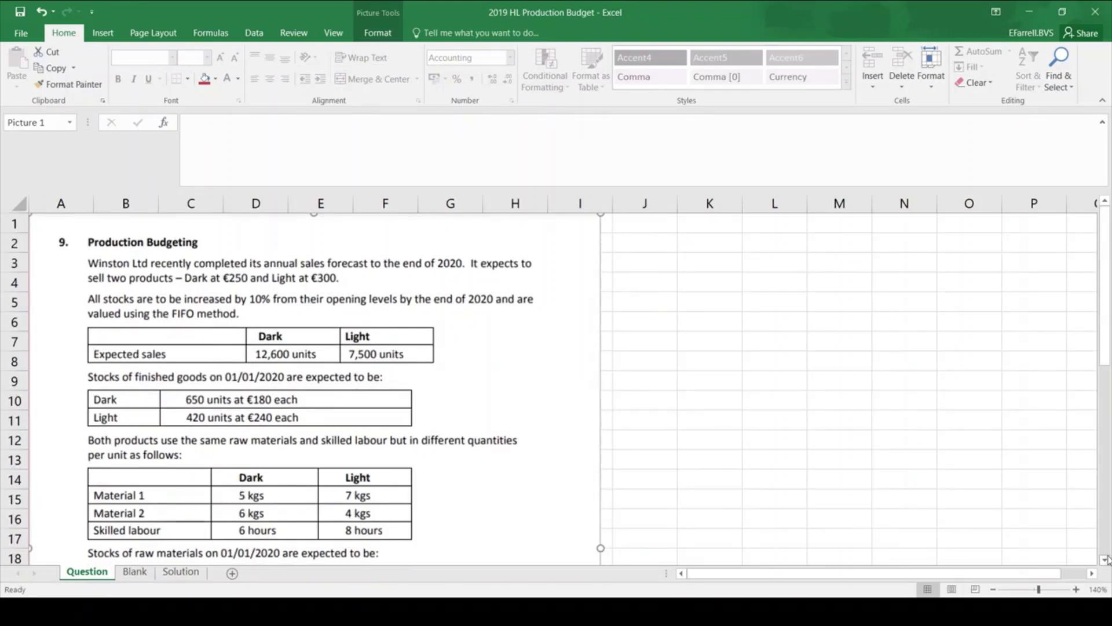
left_click(135, 572)
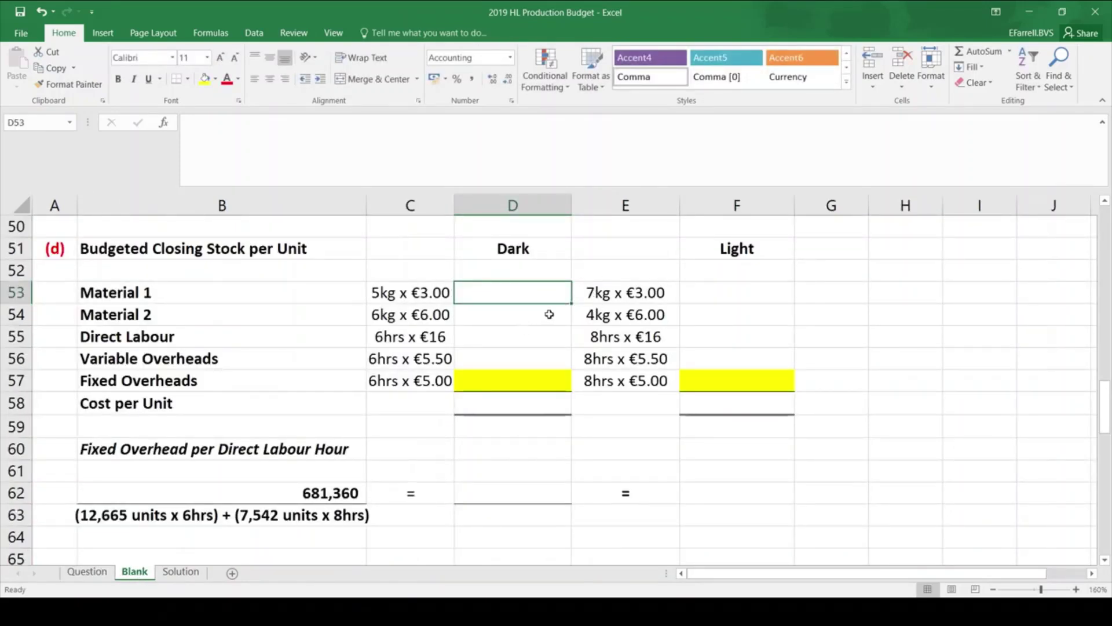
left_click(108, 558)
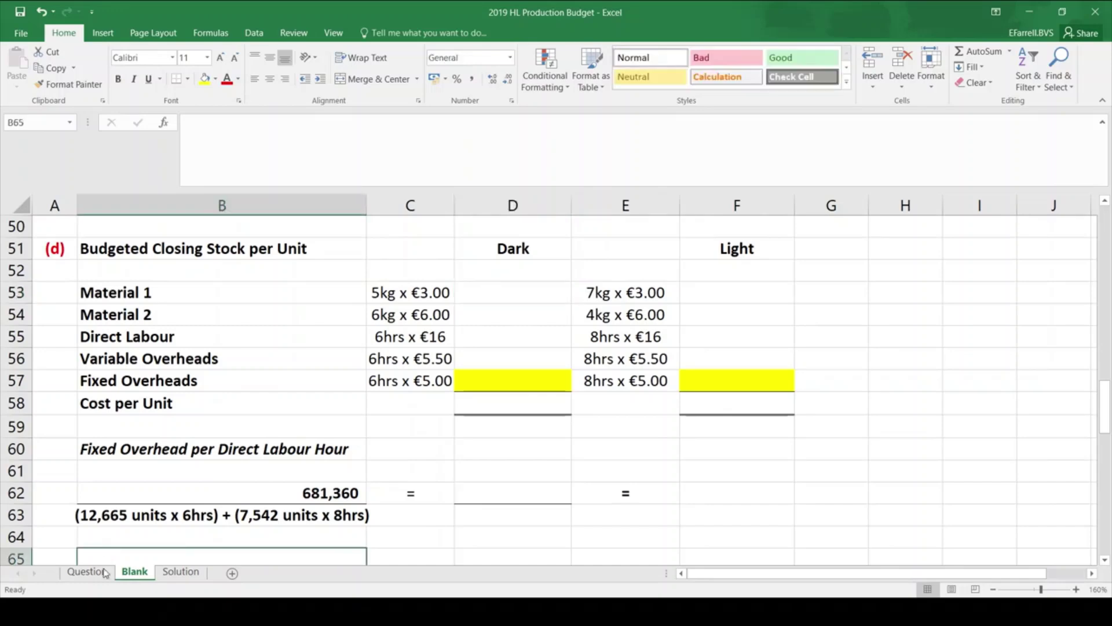
left_click(105, 577)
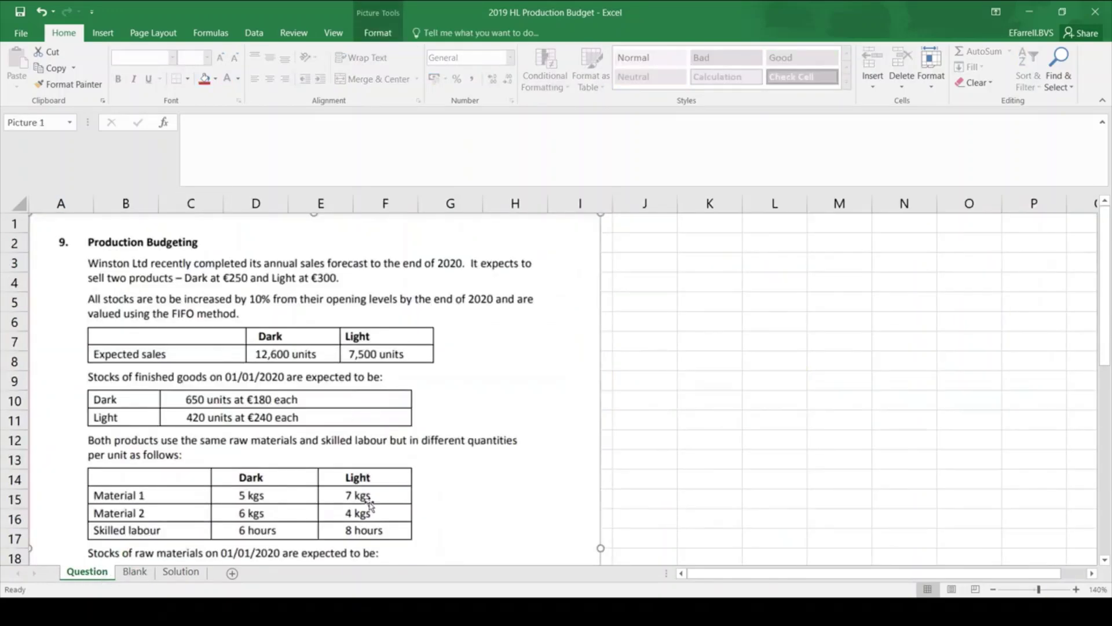
left_click(144, 575)
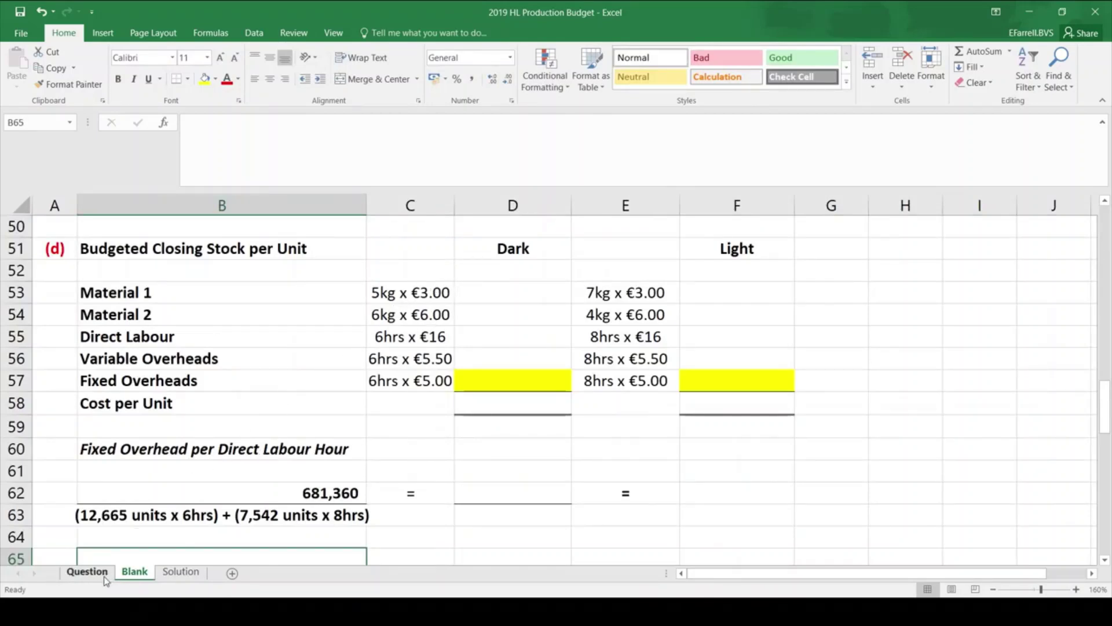
left_click(87, 572)
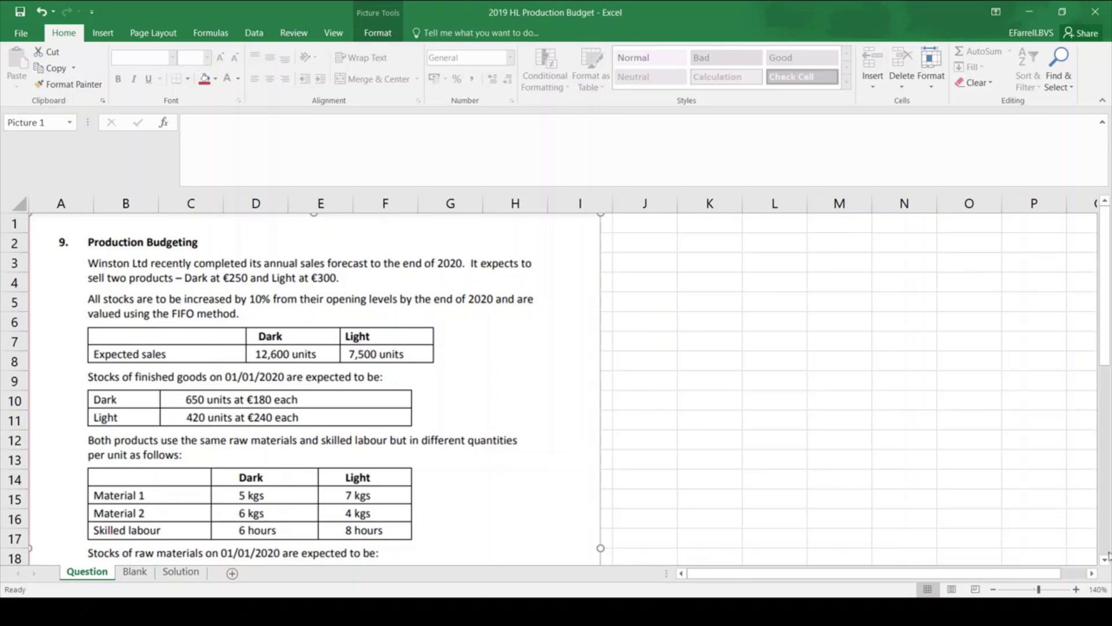
left_click_drag(1106, 561, 1106, 565)
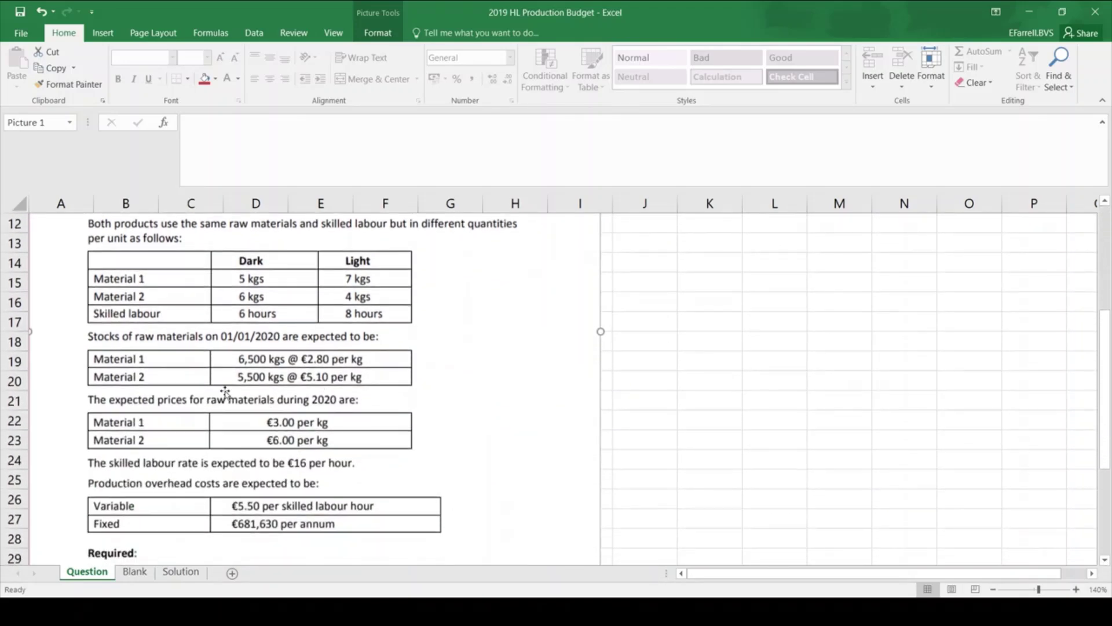
left_click(134, 572)
Enter the Material 1 costs per unit: =5*3 in D53 for Dark and =7*3 in F53 for Light
left_click(499, 286)
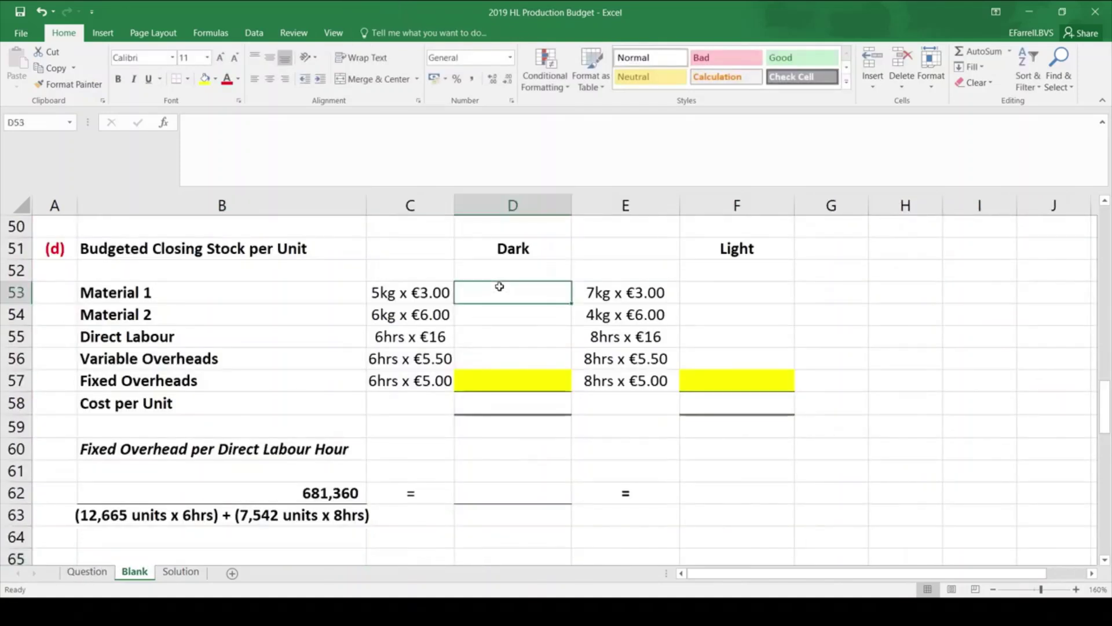
type("=5")
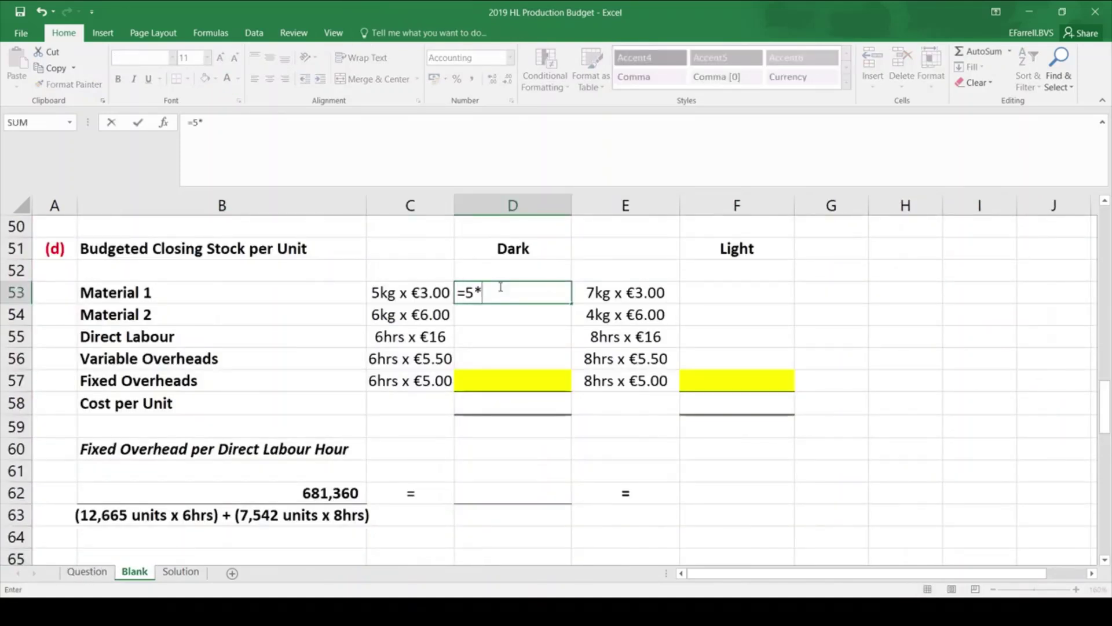
type("*3")
key("Return")
key("Up")
key("Right")
key("Right")
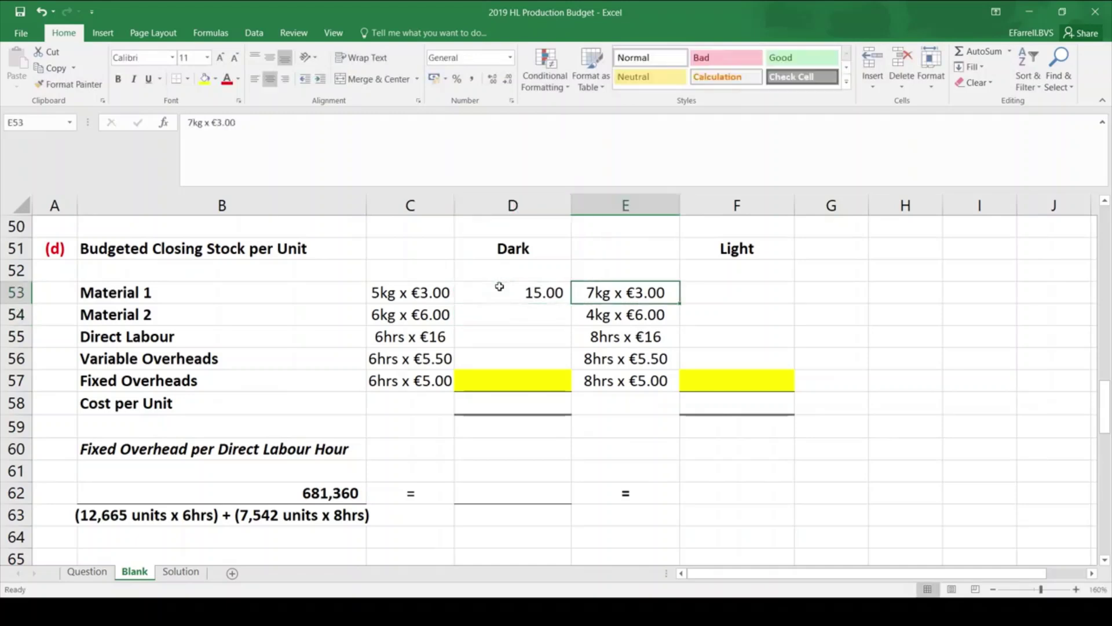
type("=7*3")
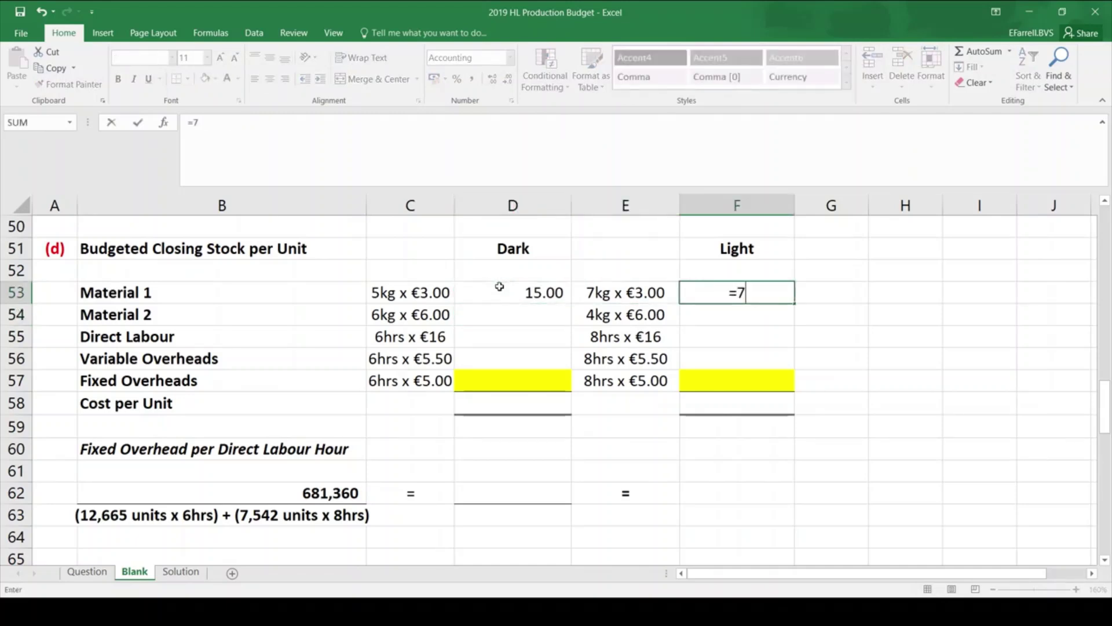
key("Return")
Enter the Material 2 costs per unit: =6*6 in D54 for Dark and =4*6 in F54 for Light
key("Left")
key("Left")
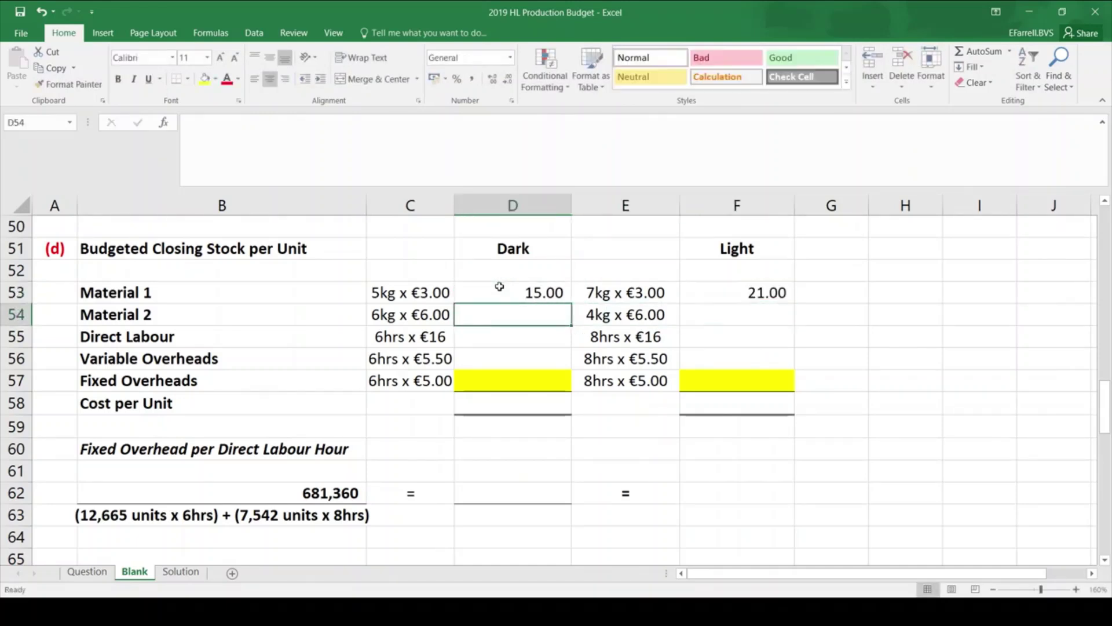
type("=6*6")
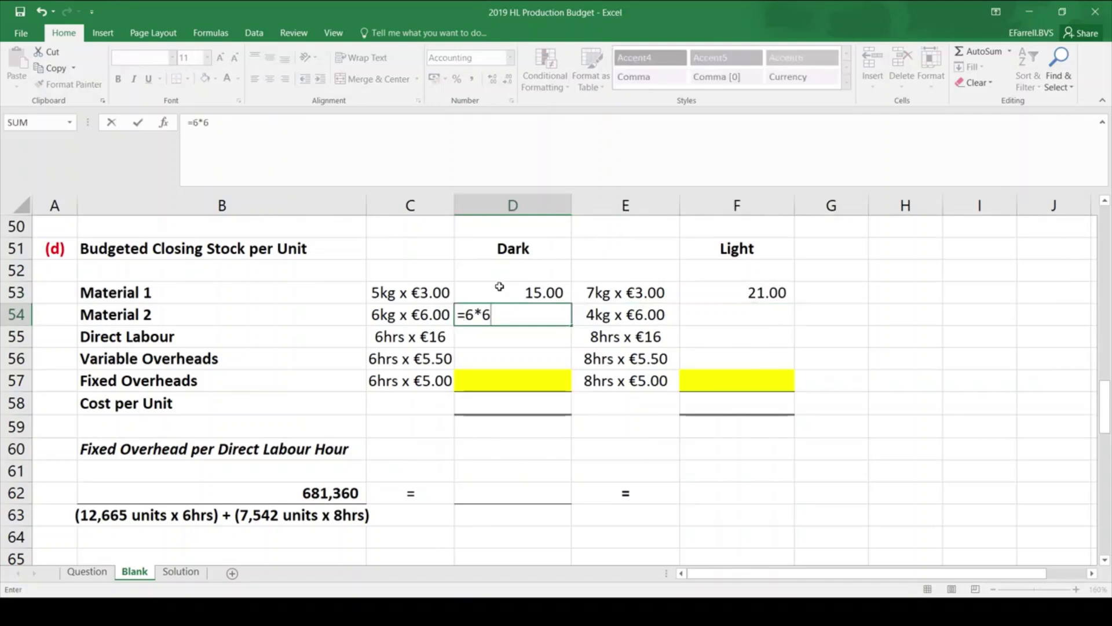
key("Return")
key("Up")
key("Right")
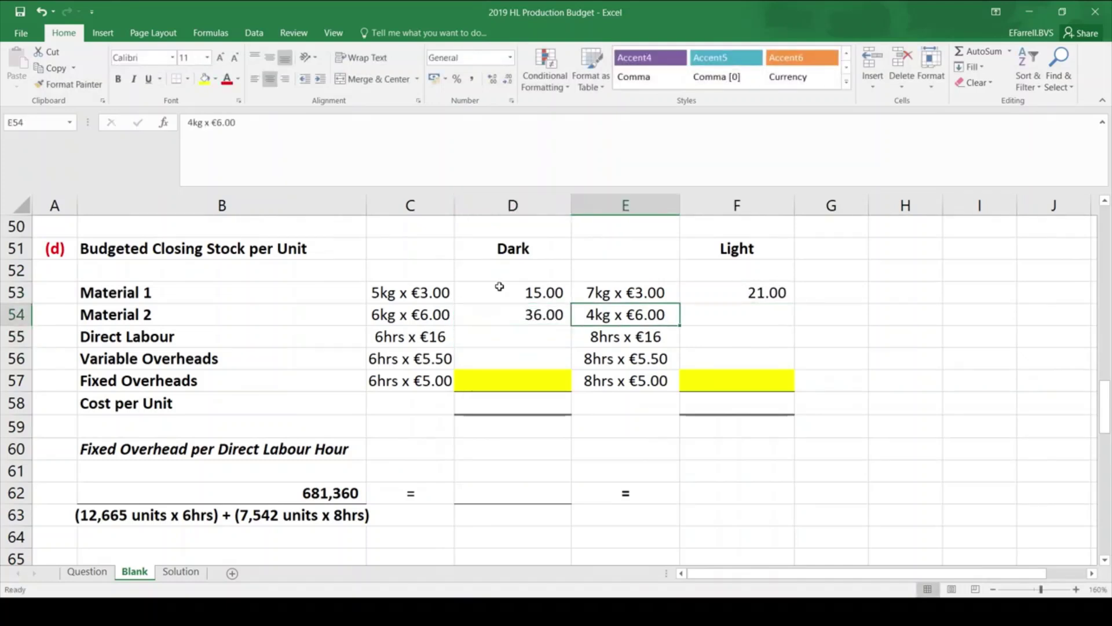
key("Right")
type("=4")
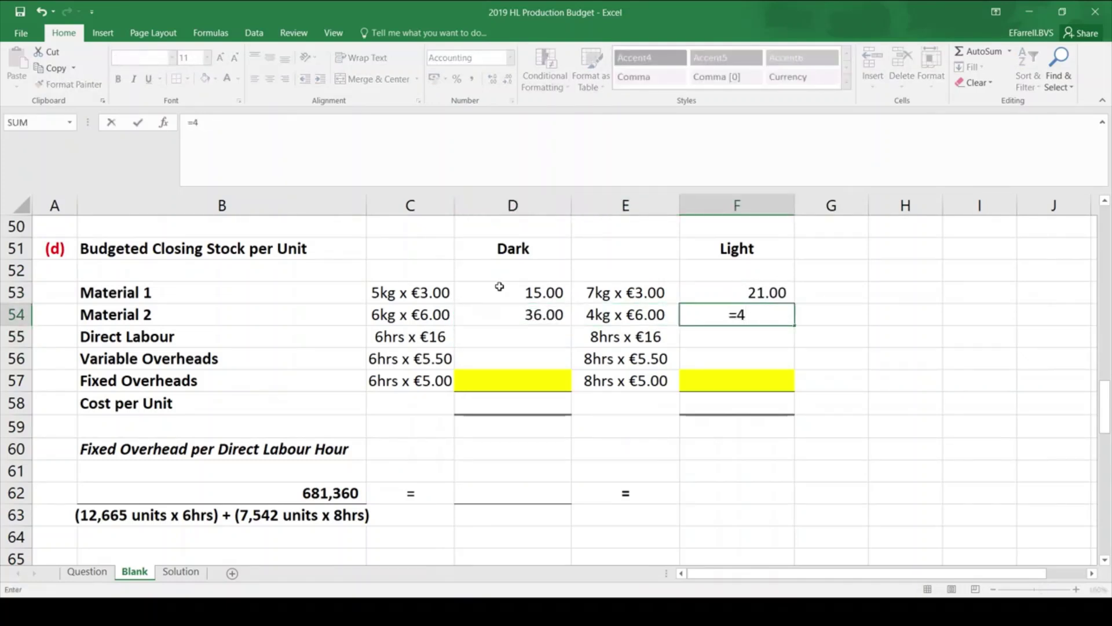
type("*6")
key("Return")
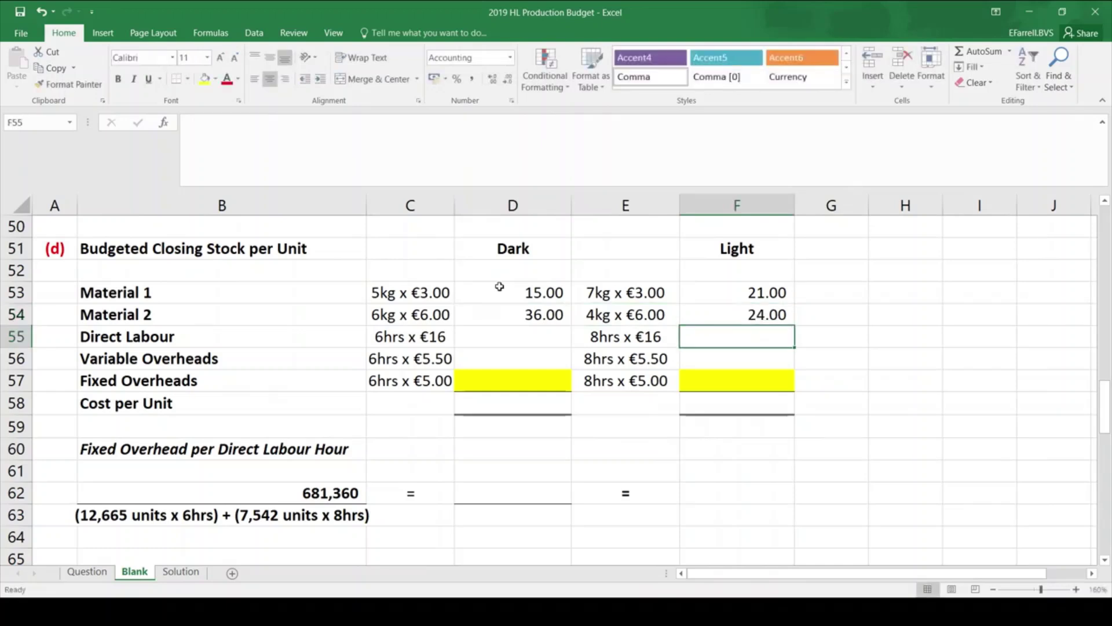
key("Left")
key("Left")
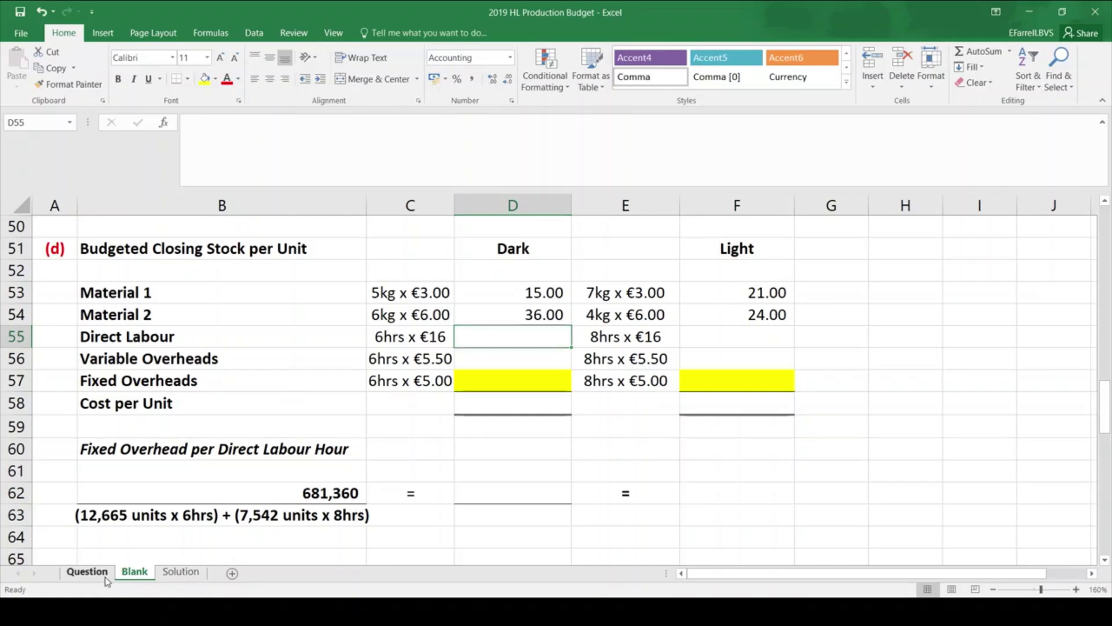
Check the question data on the Question sheet against the Blank worksheet
left_click(87, 572)
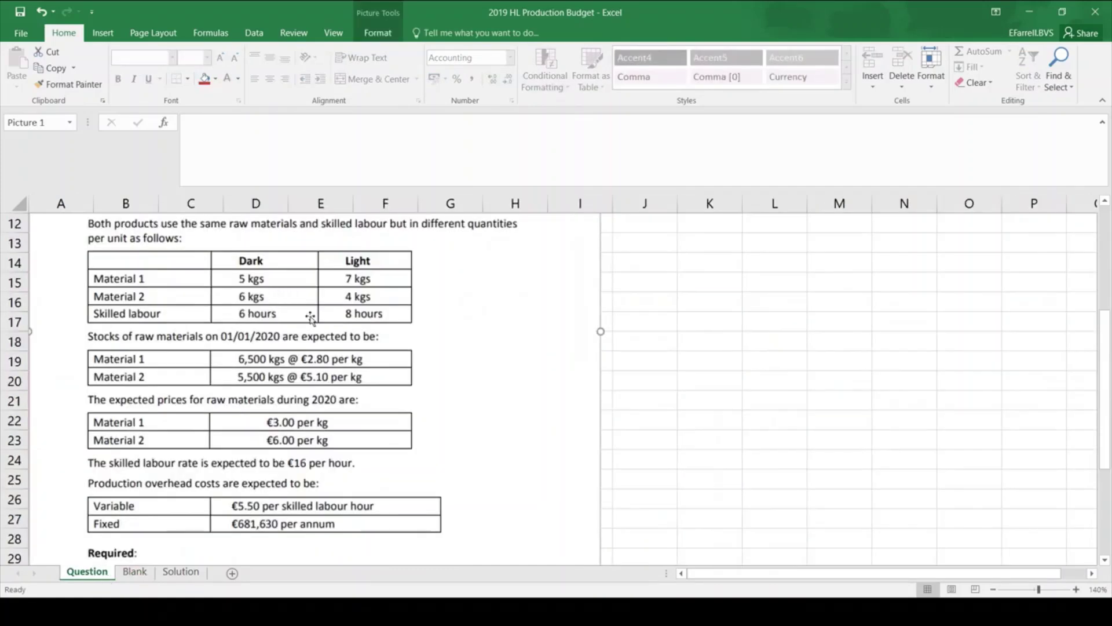
left_click(145, 571)
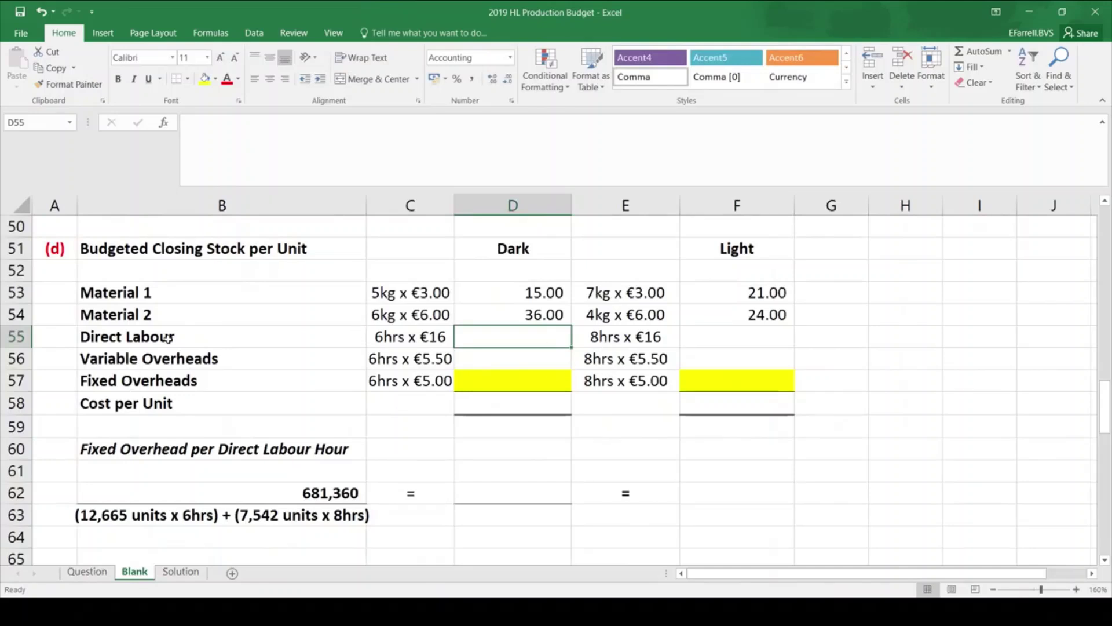
left_click(87, 572)
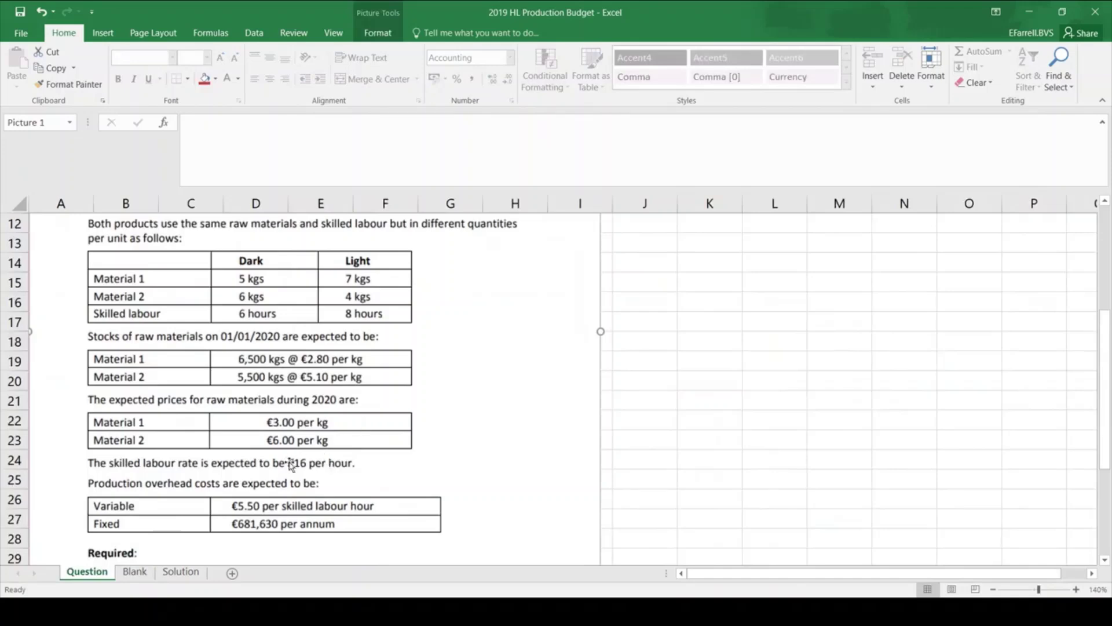
Enter Direct Labour costs per unit after checking the labour rate: =6*16 in D55 and =8*16 in F55
left_click(147, 573)
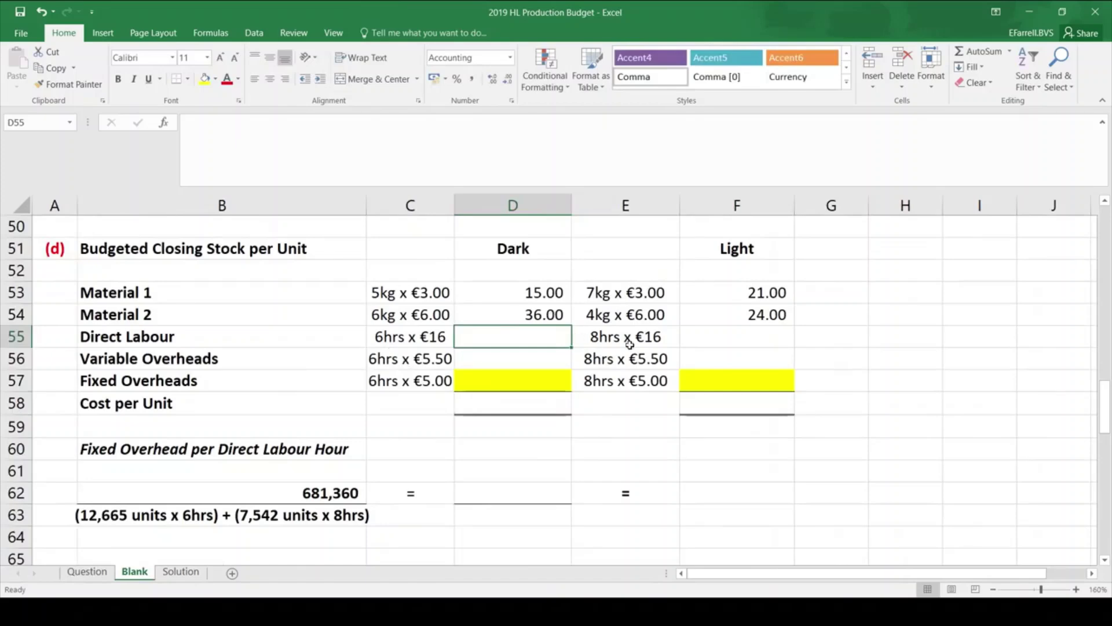
left_click(91, 571)
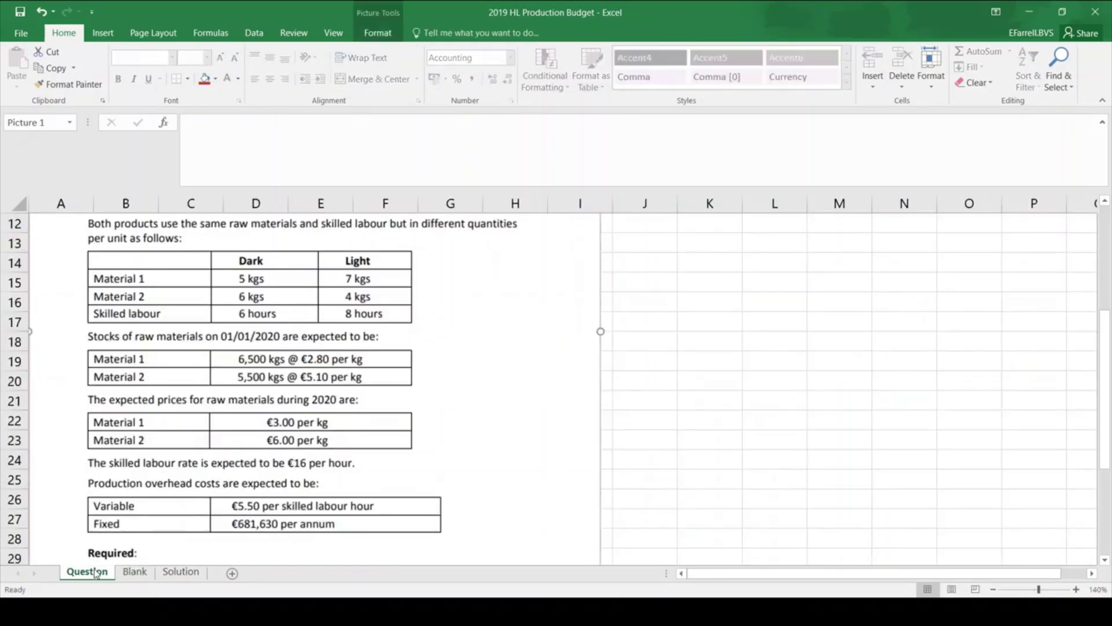
left_click(146, 575)
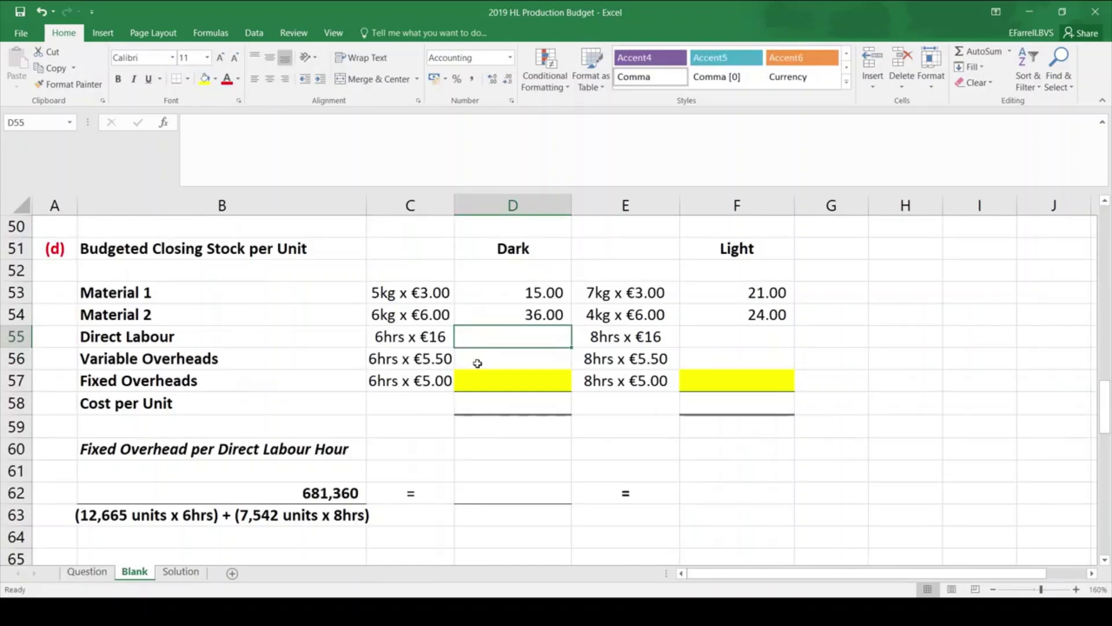
type("=6*16")
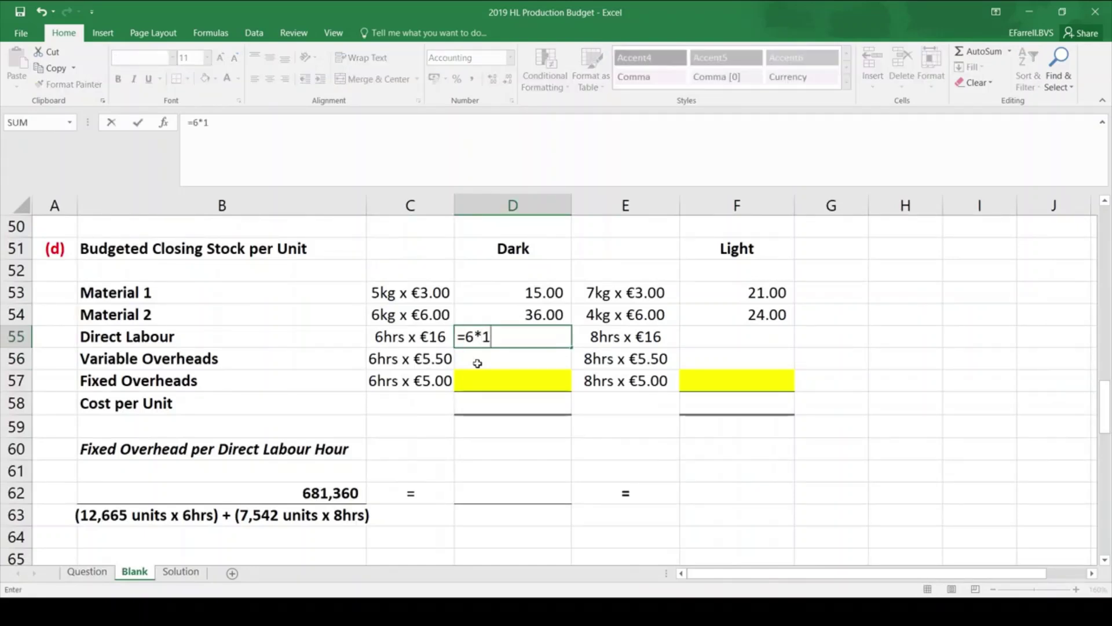
key("Return")
key("Up")
key("Right")
key("Right")
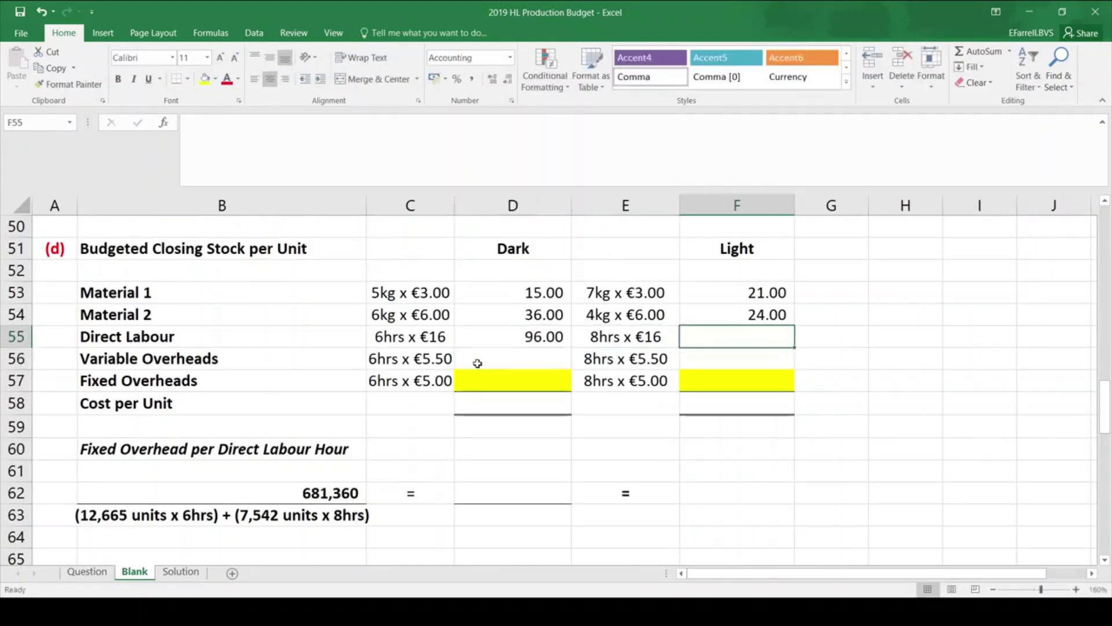
type("=8*16")
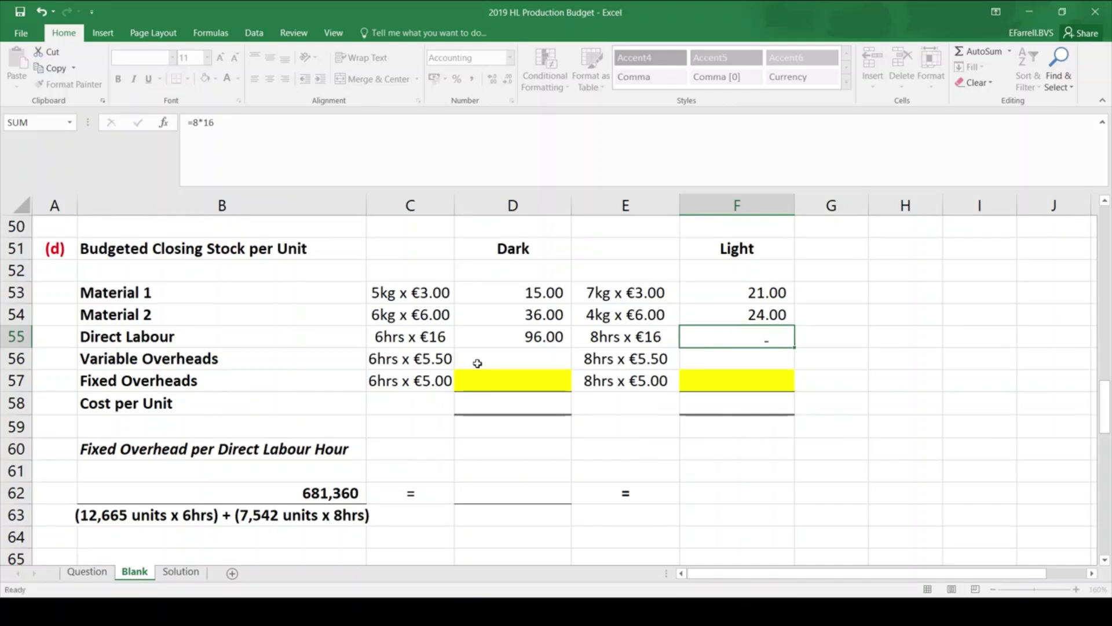
key("Return")
Enter Variable Overheads costs per unit: =6*5.5 in D56 for Dark and =8*5.5 in F56 for Light
left_click(477, 363)
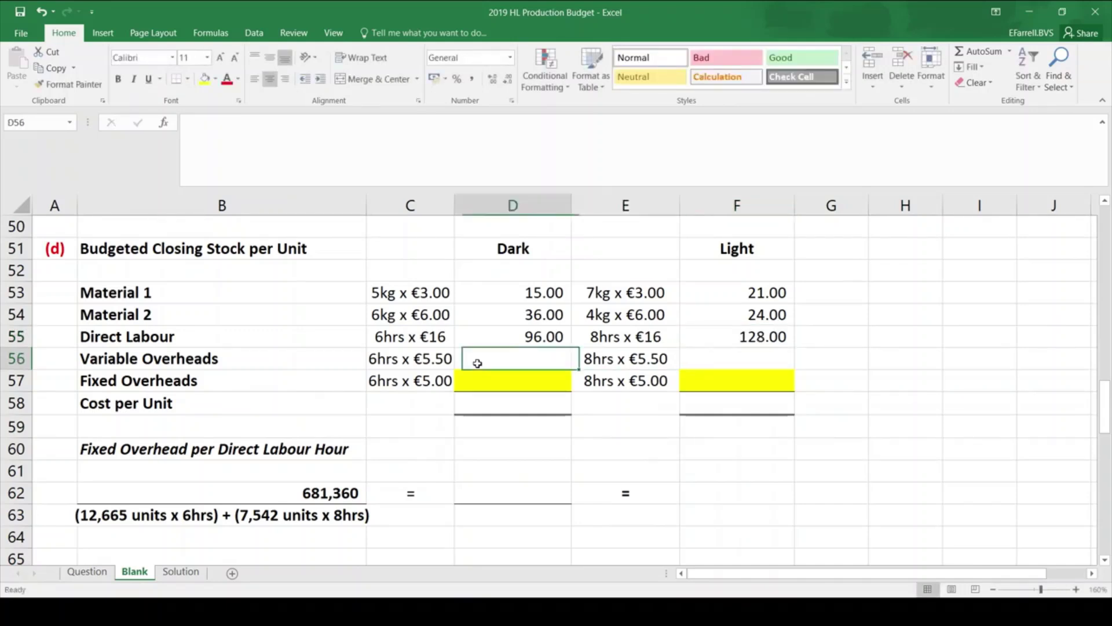
type("=6")
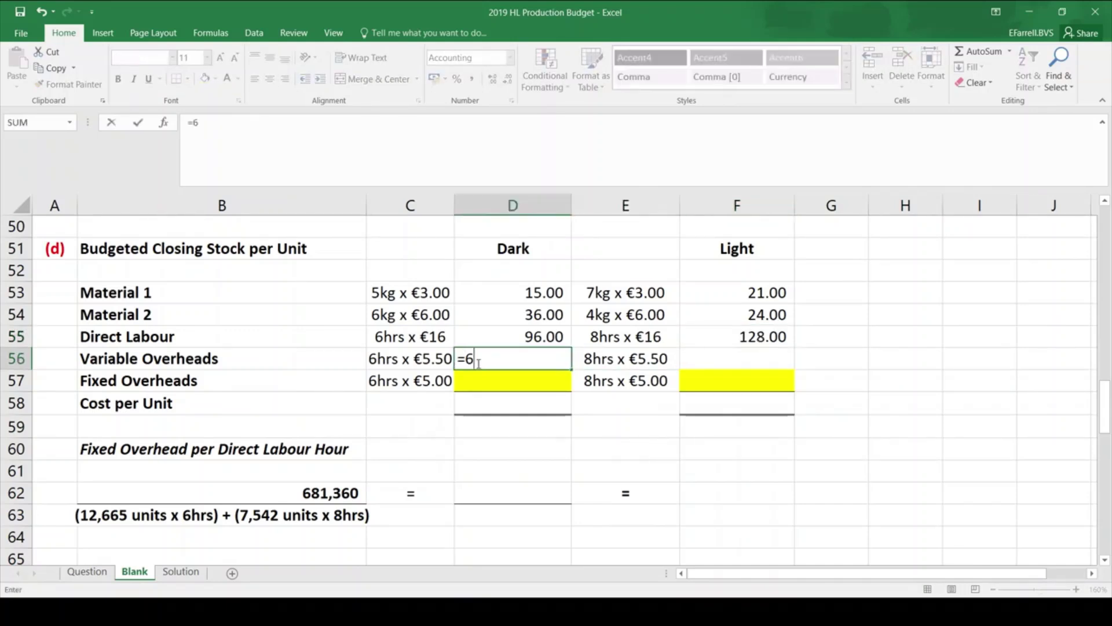
type("*5.5")
key("Return")
key("Up")
key("Right")
key("Right")
type("=")
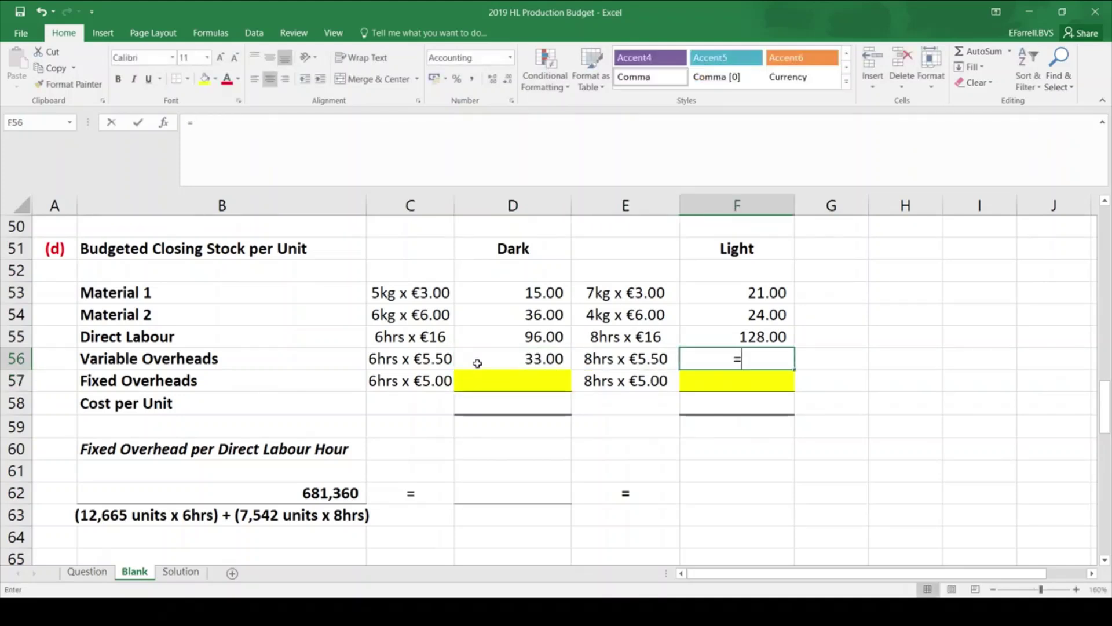
type("8*5.5")
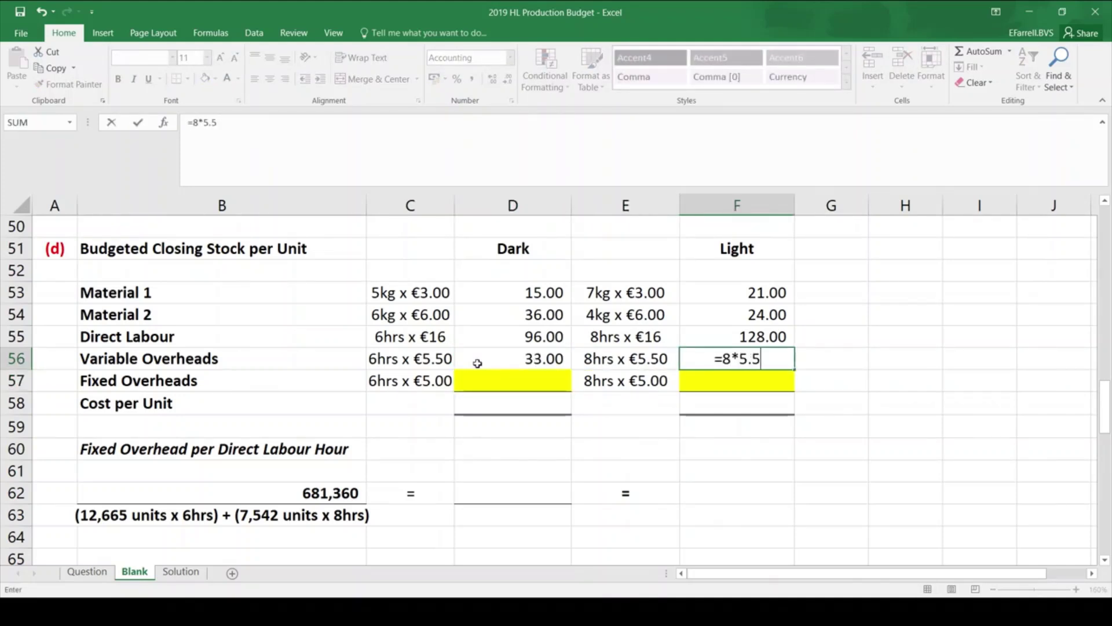
key("Return")
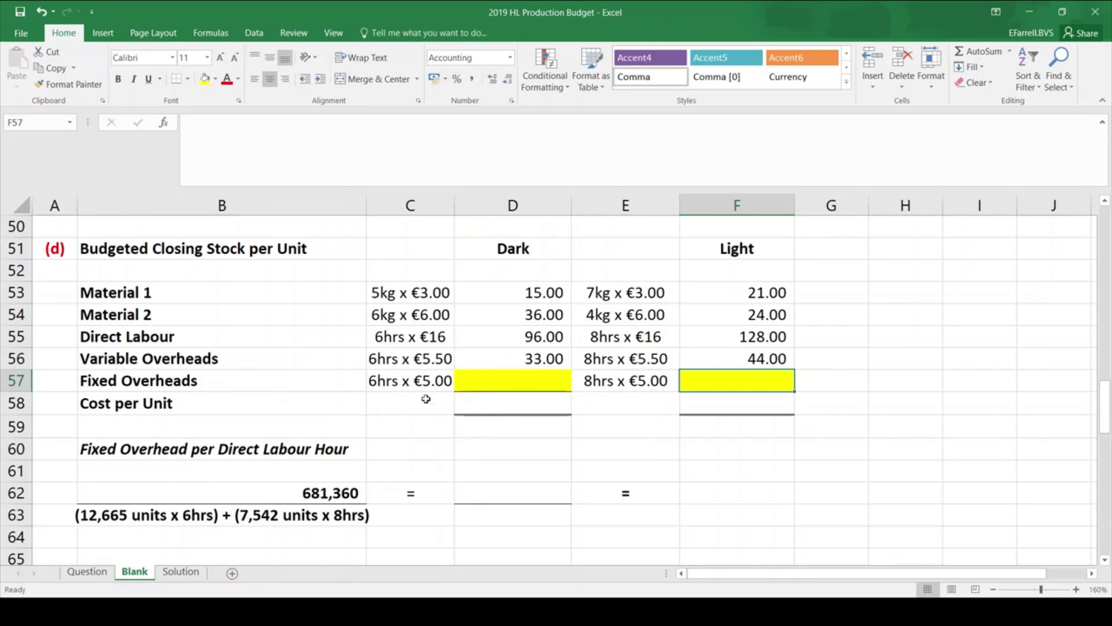
Enter the fixed overhead total 681,360 in D62 after checking it in the question
left_click(299, 499)
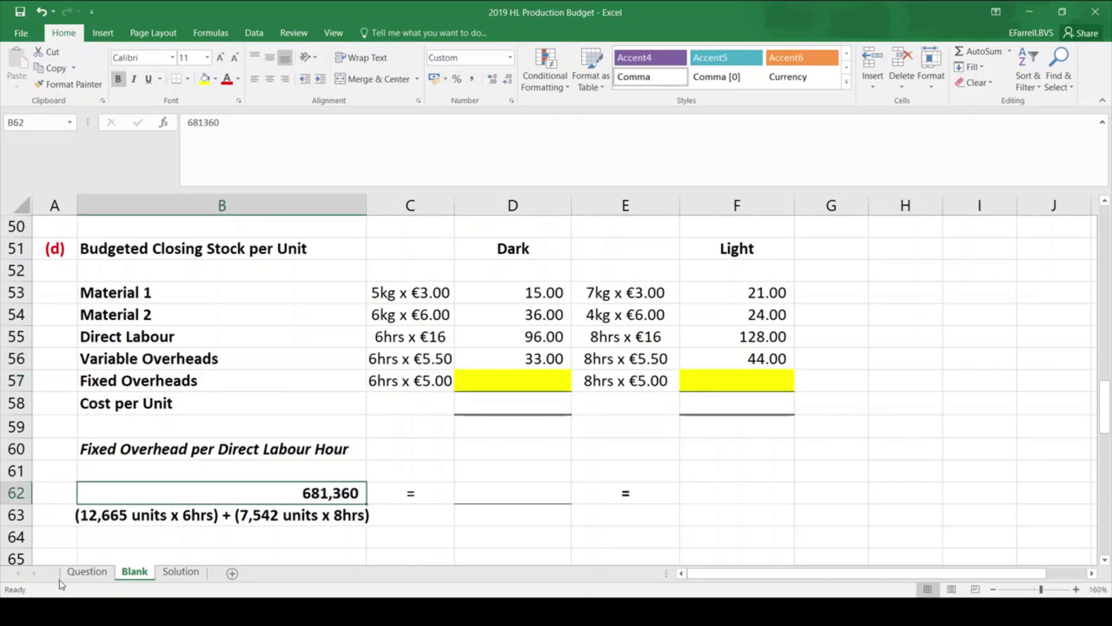
left_click(87, 572)
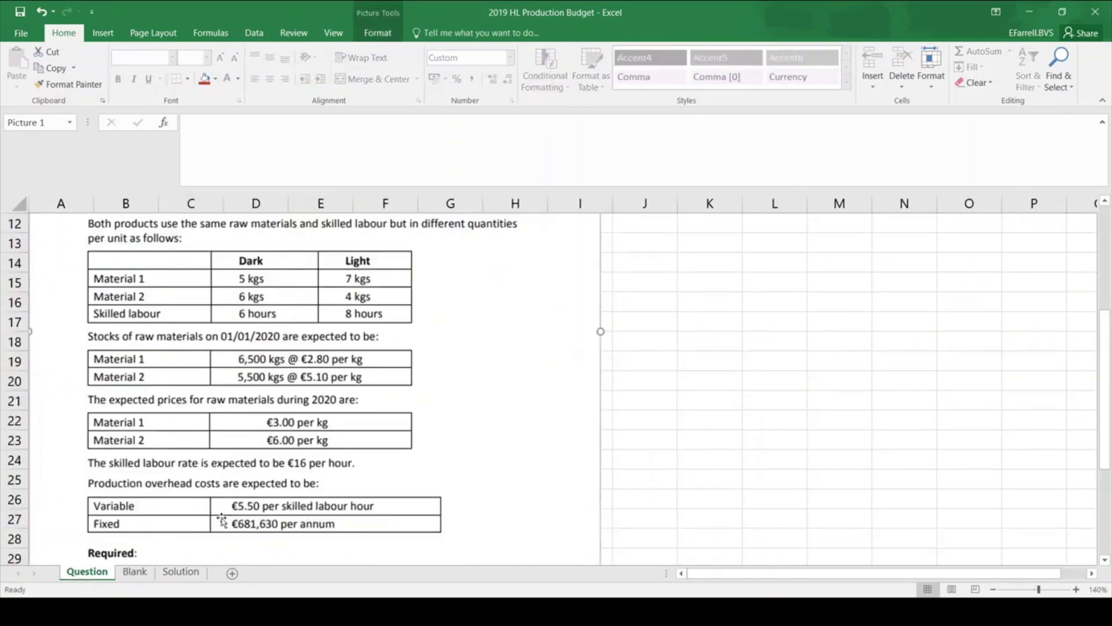
left_click(138, 572)
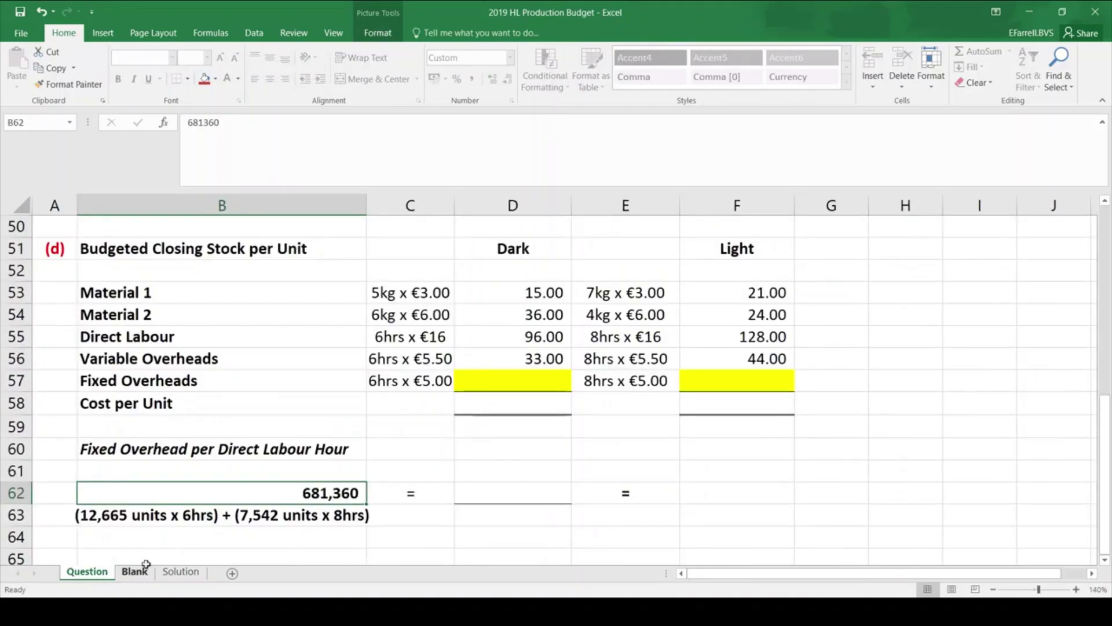
left_click(95, 516)
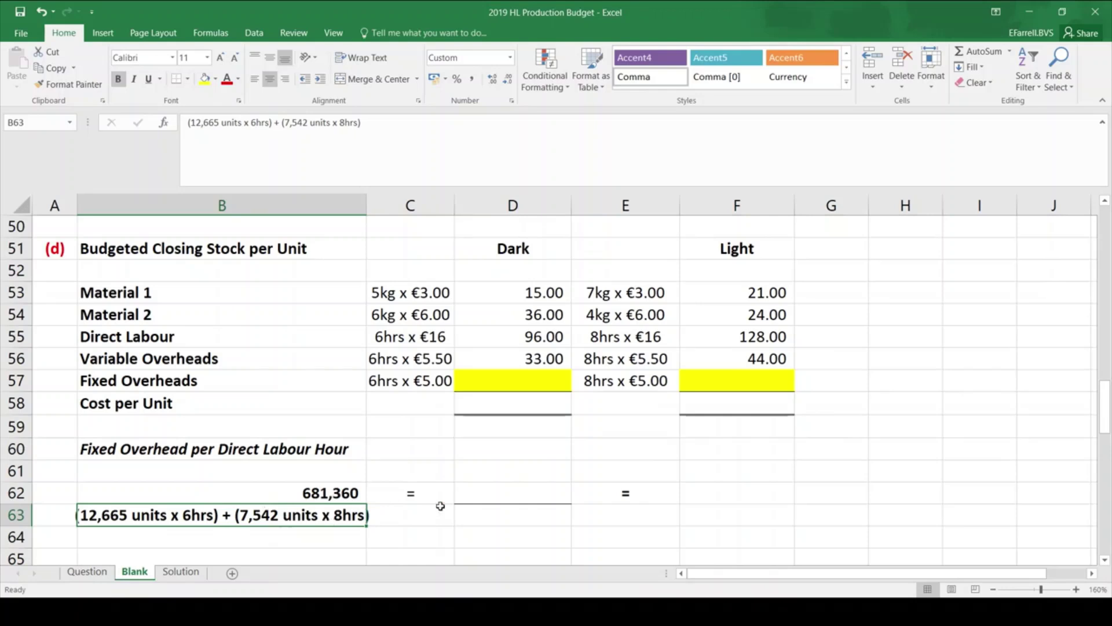
left_click(506, 496)
type("68")
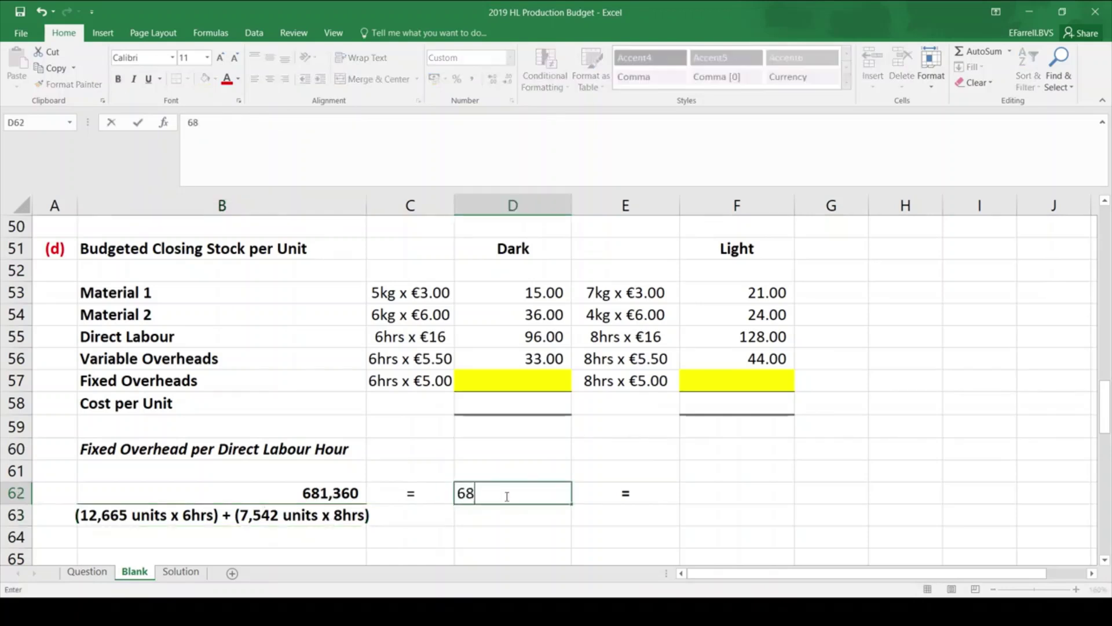
type("1,360")
key("Return")
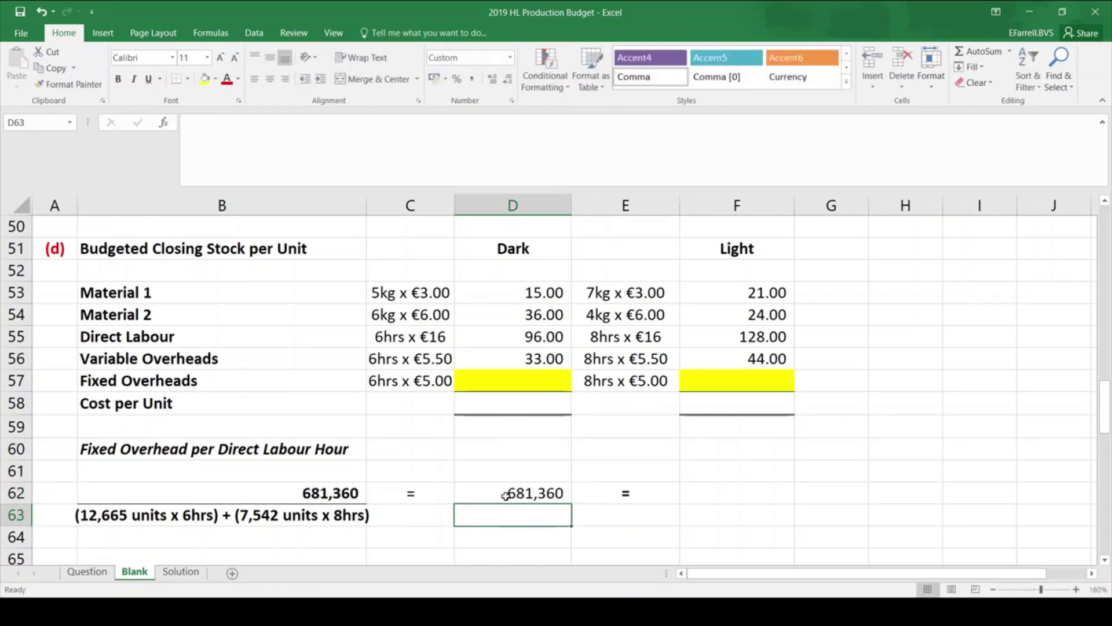
Enter total labour hours in D63 as =(12665*6)+(7542*8), giving 136,326
type("(")
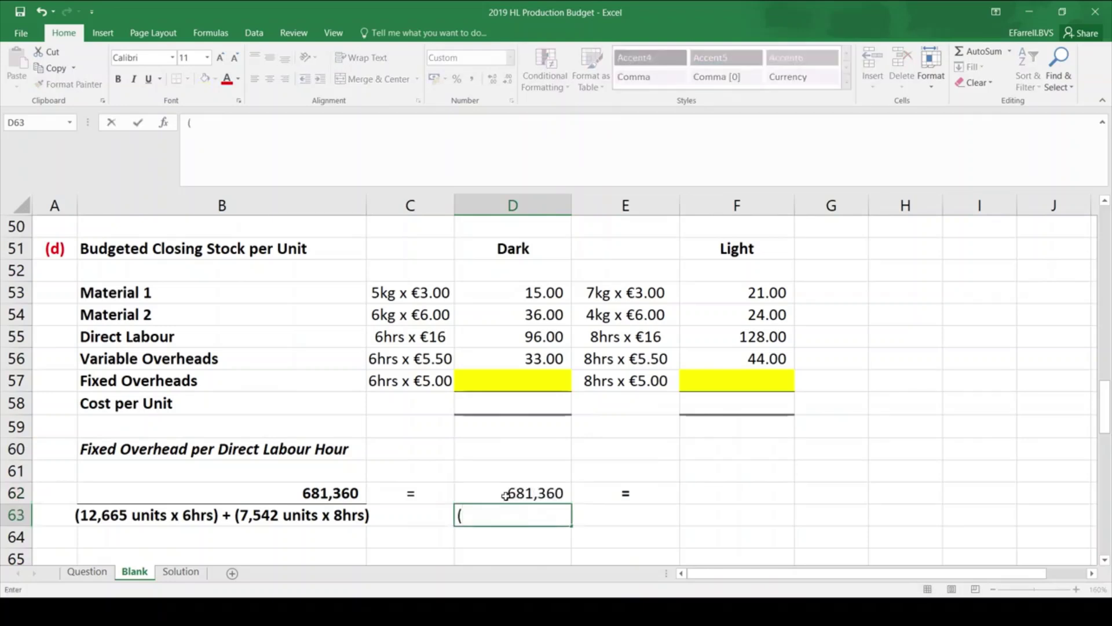
type("12665*")
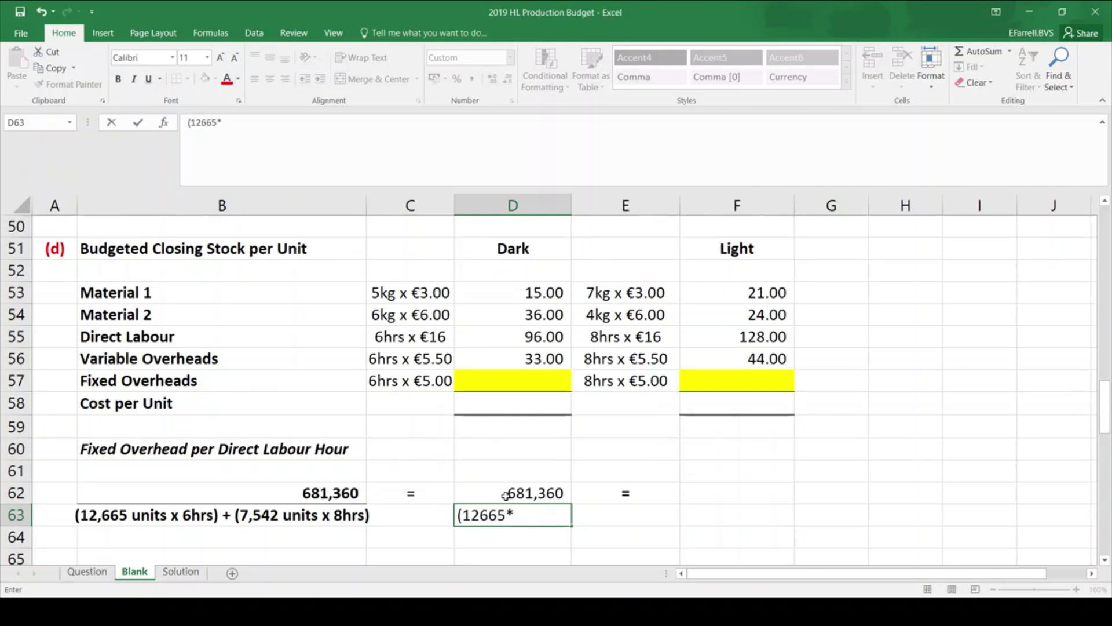
type("6)+(7542")
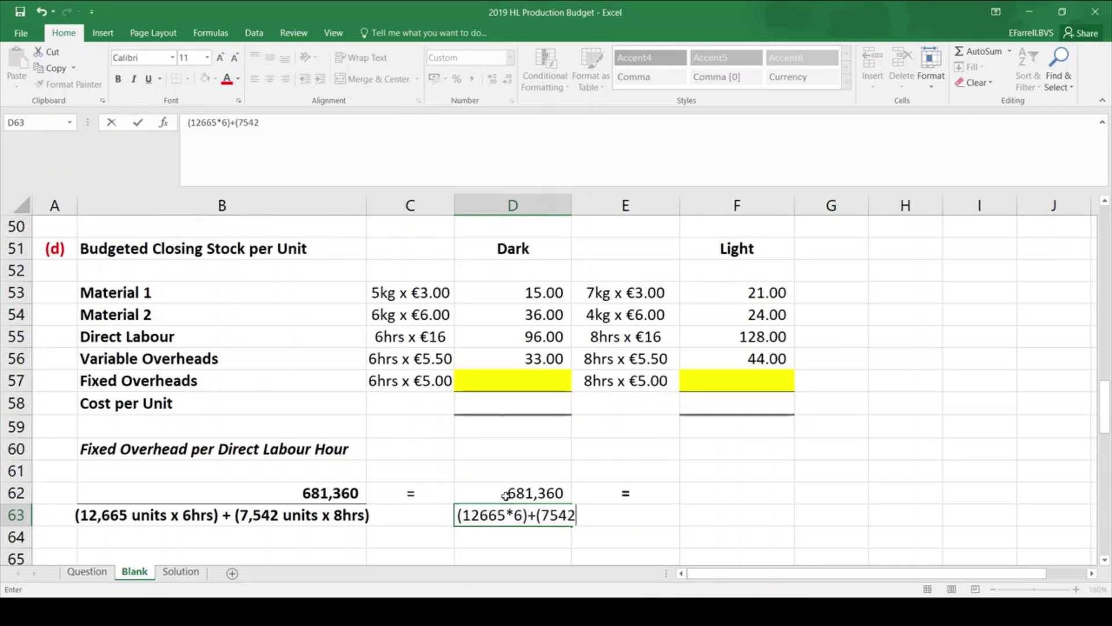
type("*8)")
key("Return")
key("Up")
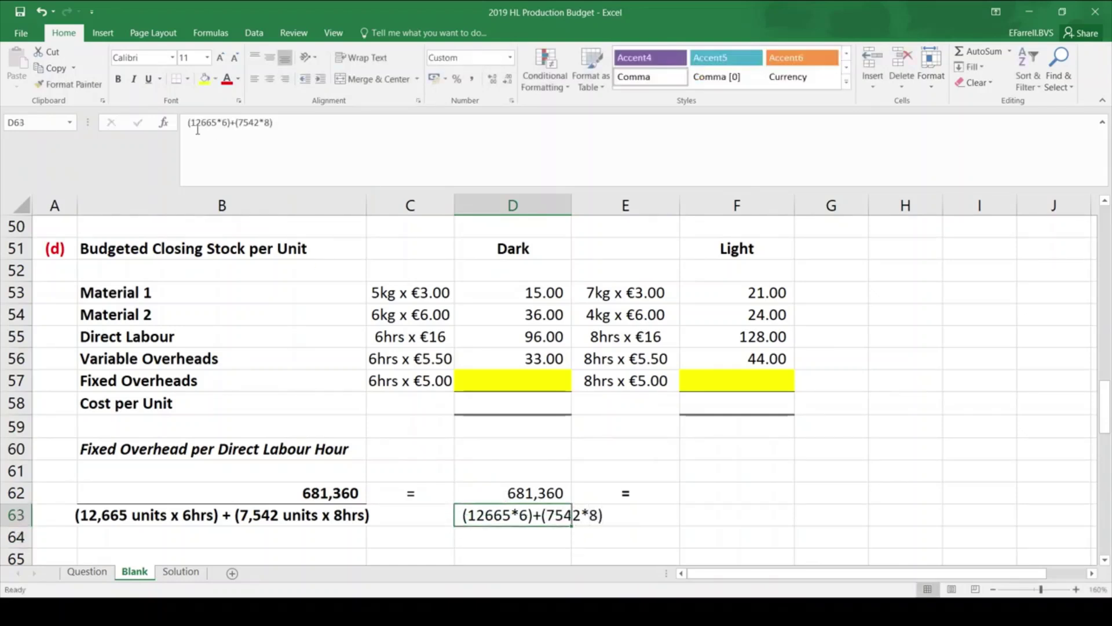
left_click(188, 123)
type("=")
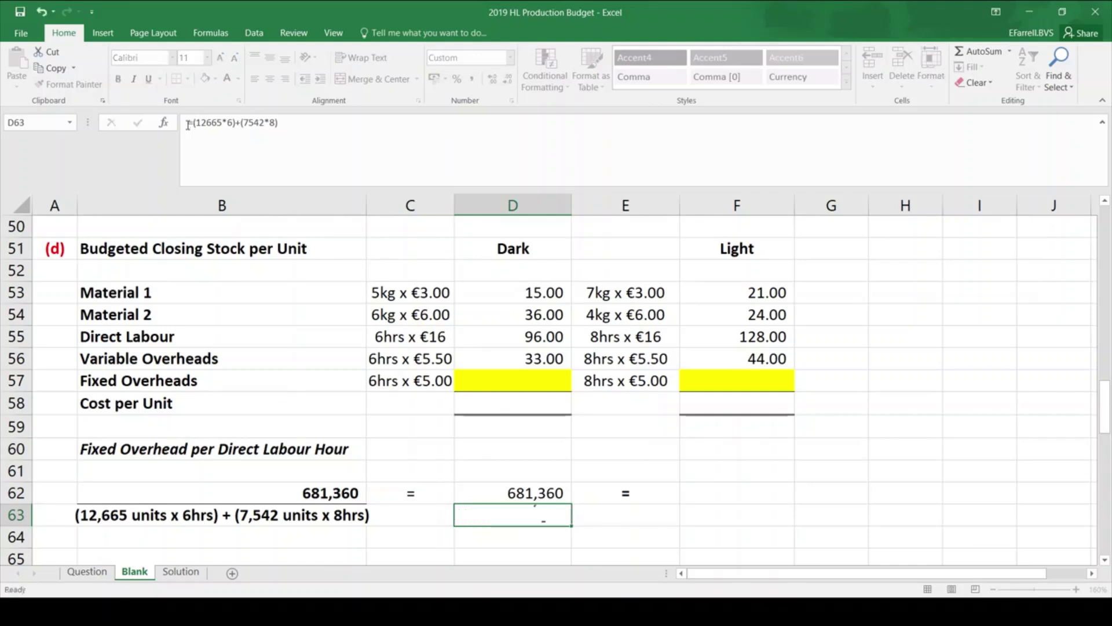
key("Return")
Calculate the overhead rate in F62 as =D62/D63, giving €5.00 per hour
key("Up")
key("Up")
key("Right")
key("Right")
type("=")
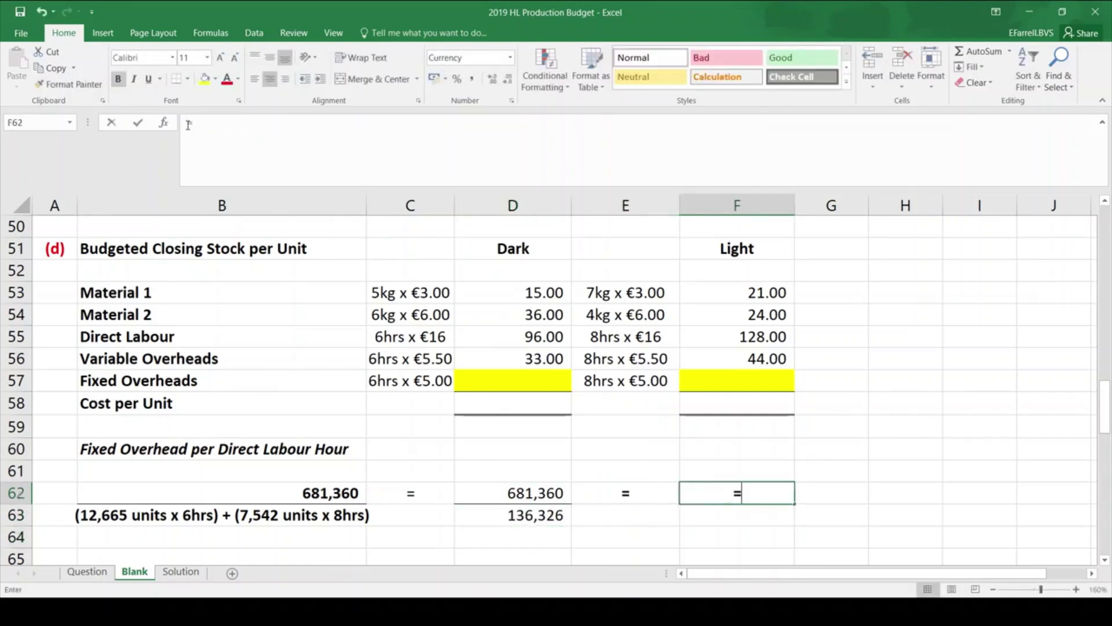
key("Left")
key("Left")
type("/")
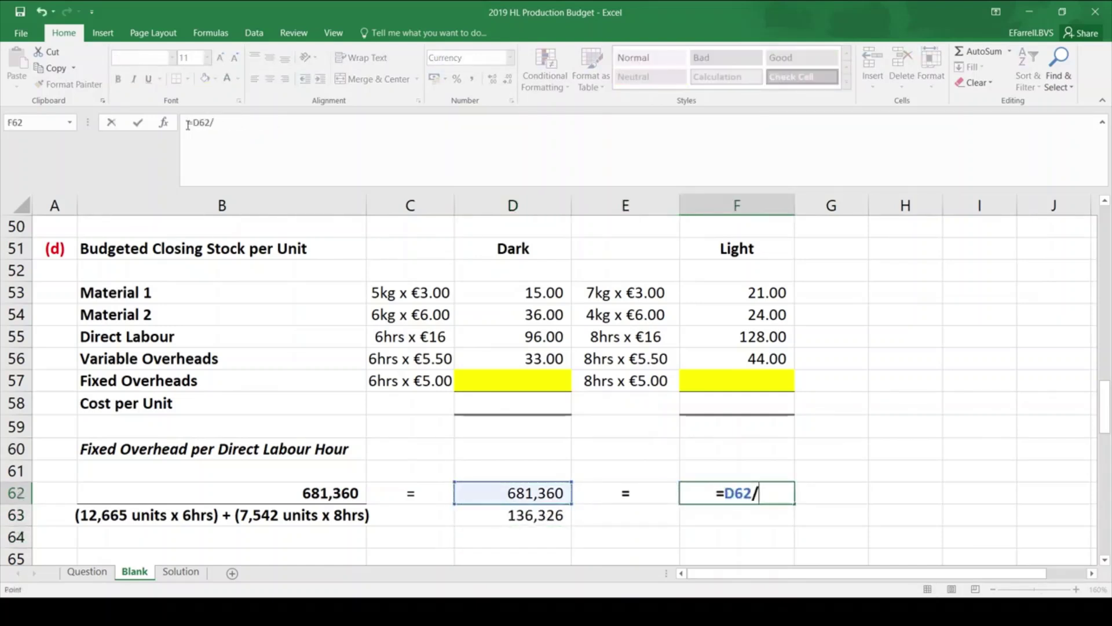
key("Left")
key("Left")
key("Down")
key("ctrl+Return")
key("Return")
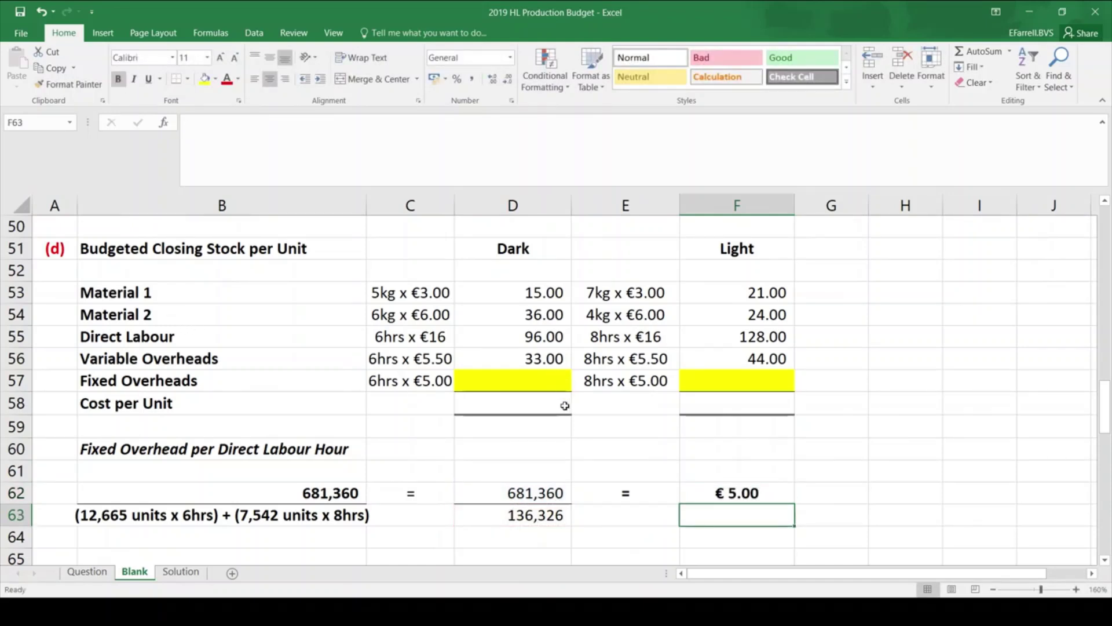
Enter fixed overheads per unit: =6*5 in D57 (30.00) and =8*5 in F57 (40.00)
left_click(541, 388)
type("=")
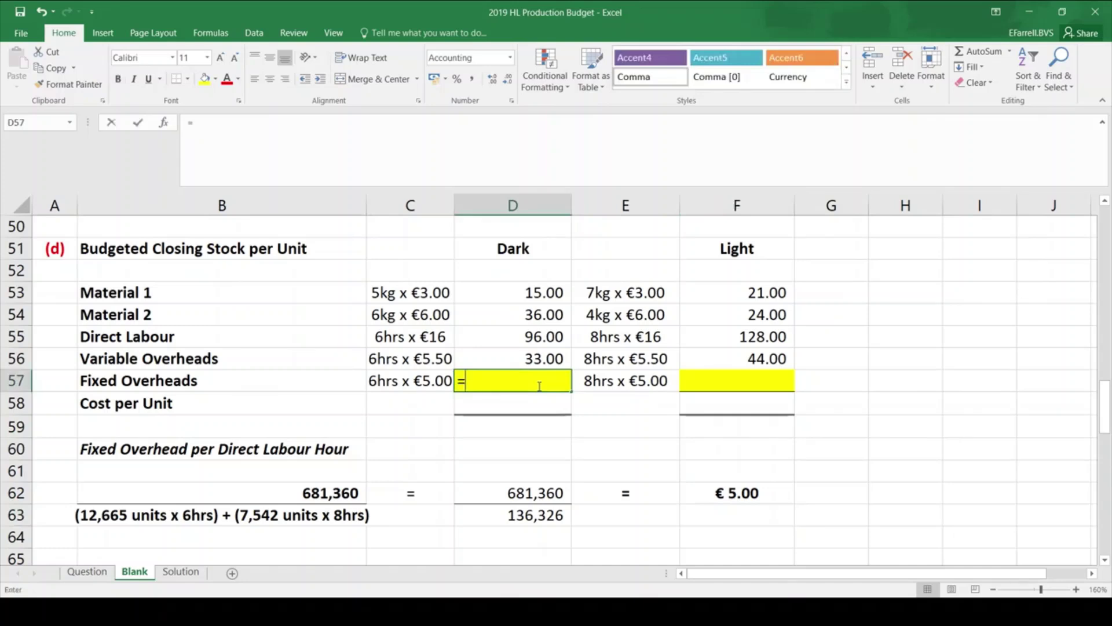
type("6*")
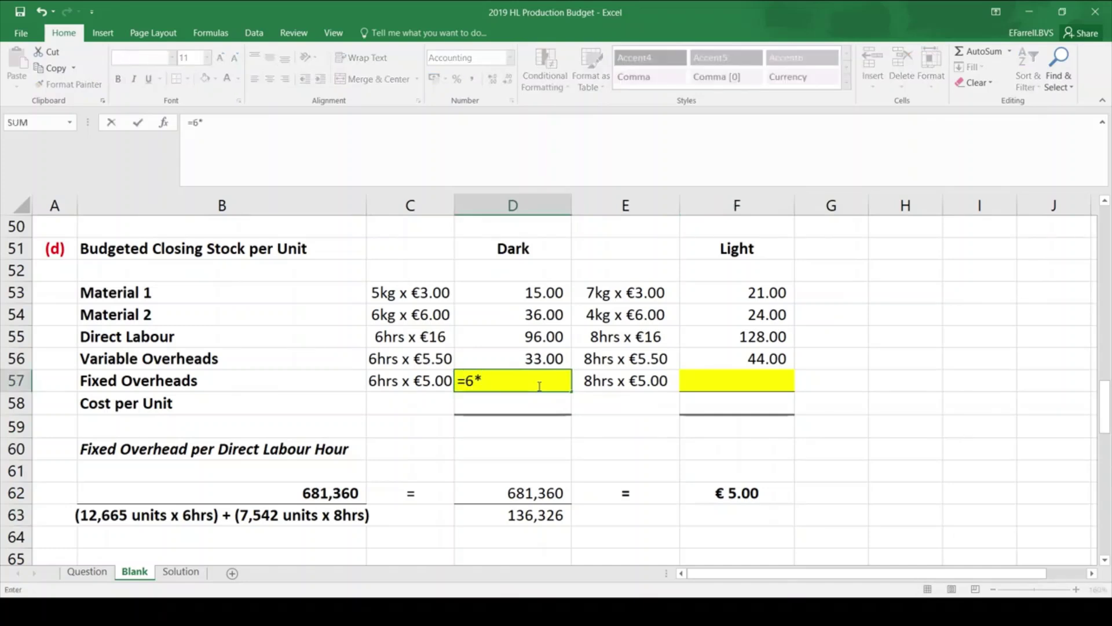
type("5")
key("Return")
left_click(538, 385)
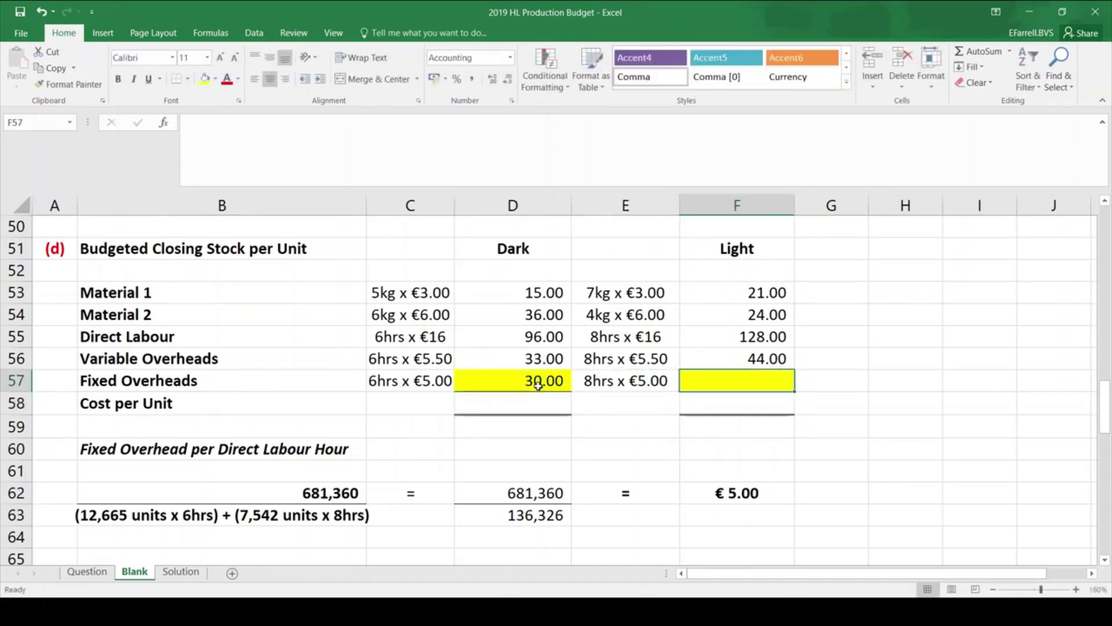
type("=8*5")
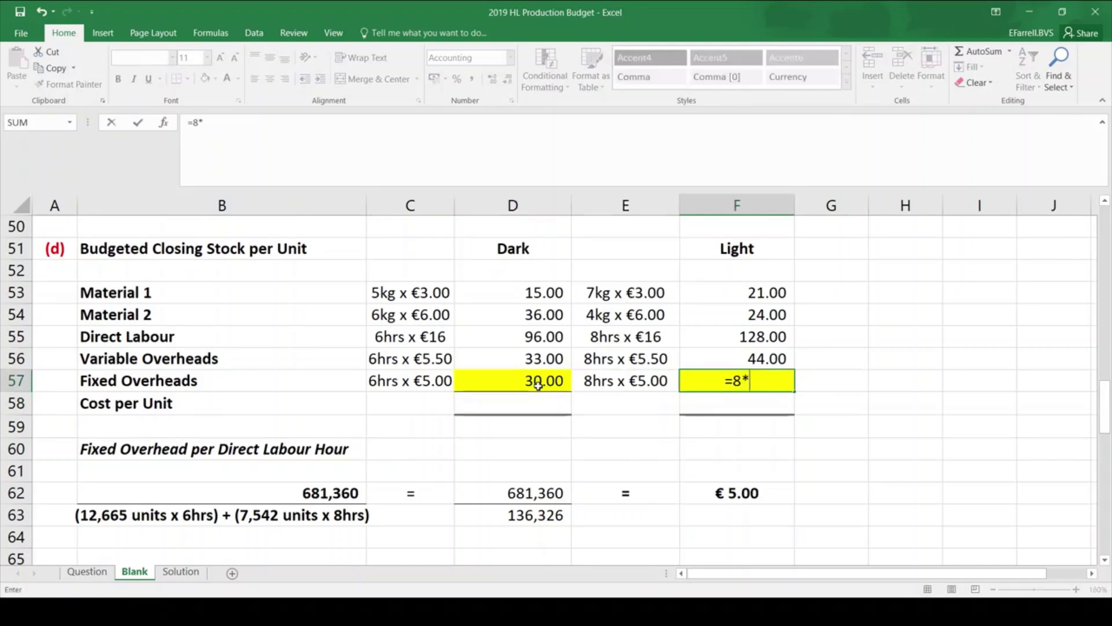
key("Return")
AutoSum rows 53–57 in D58 and F58, giving costs per unit of 210.00 and 257.00
key("Left")
key("Left")
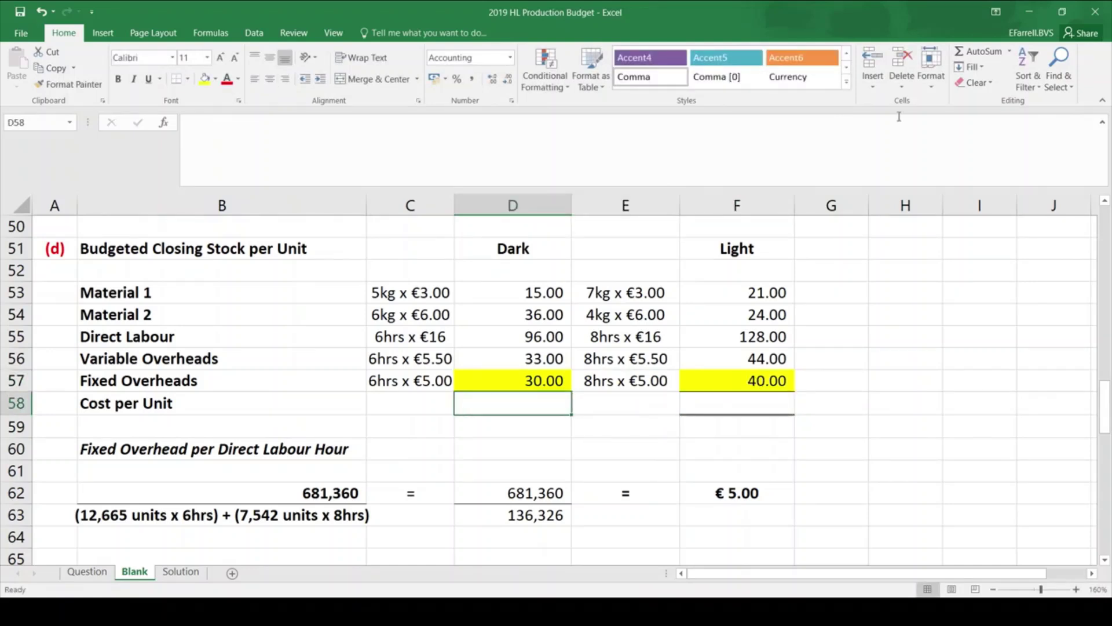
left_click(964, 51)
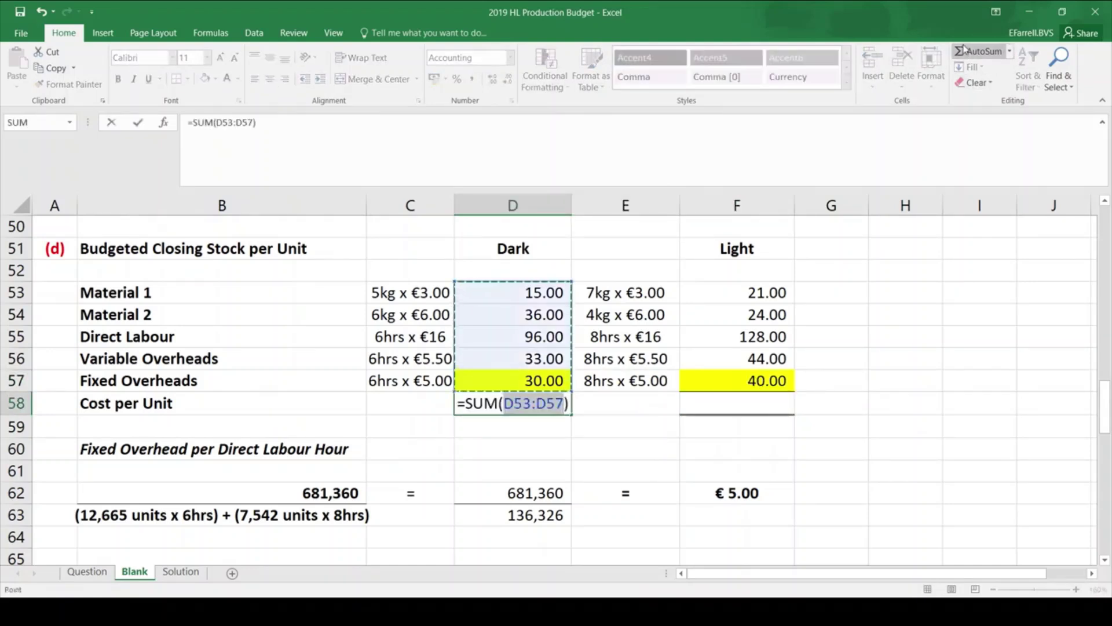
key("Return")
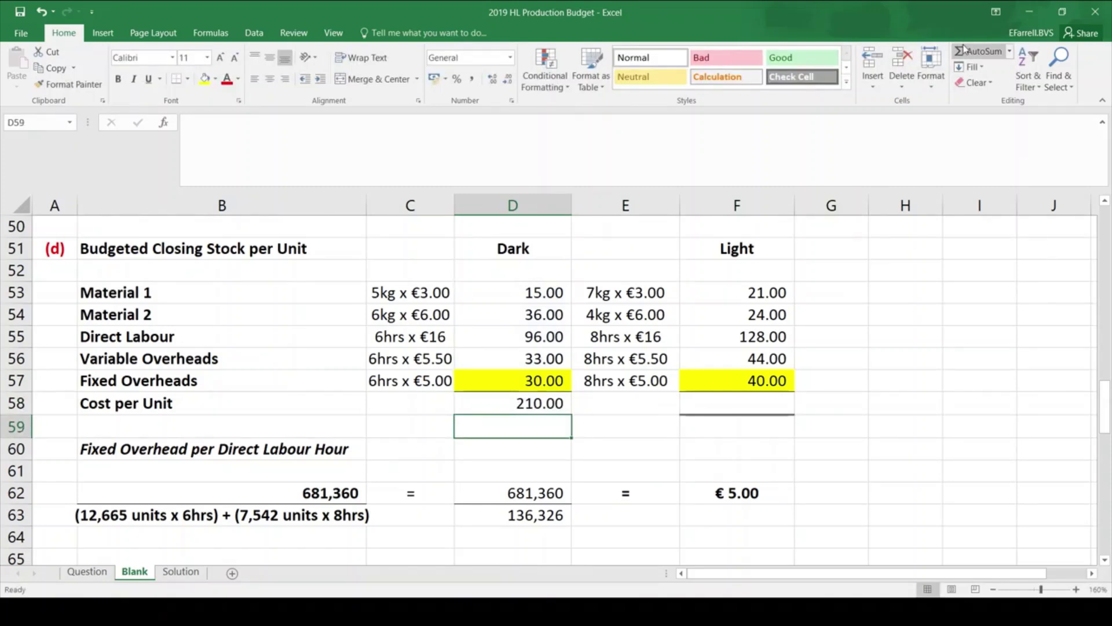
key("Right")
key("Right")
key("Up")
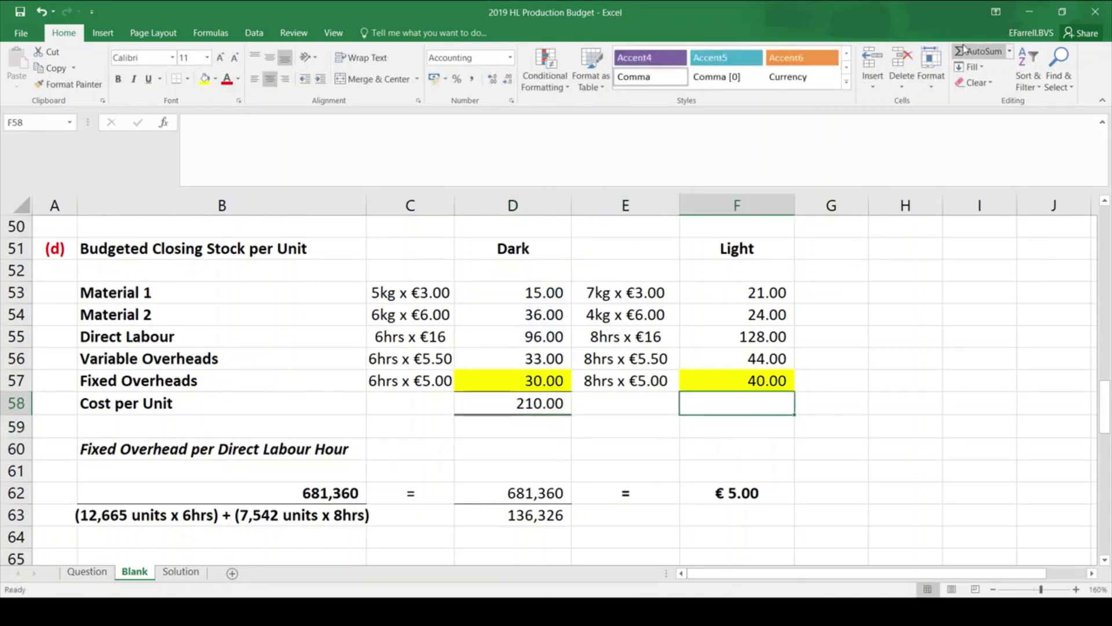
left_click(964, 50)
left_click(965, 50)
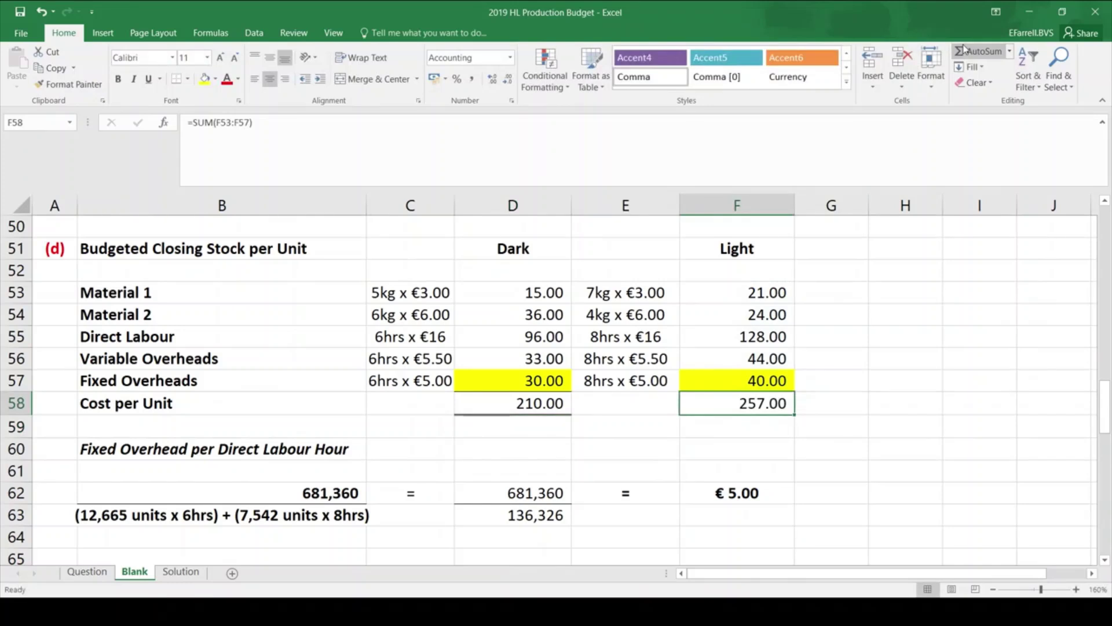
key("Down")
key("Down")
key("Down")
key("Down")
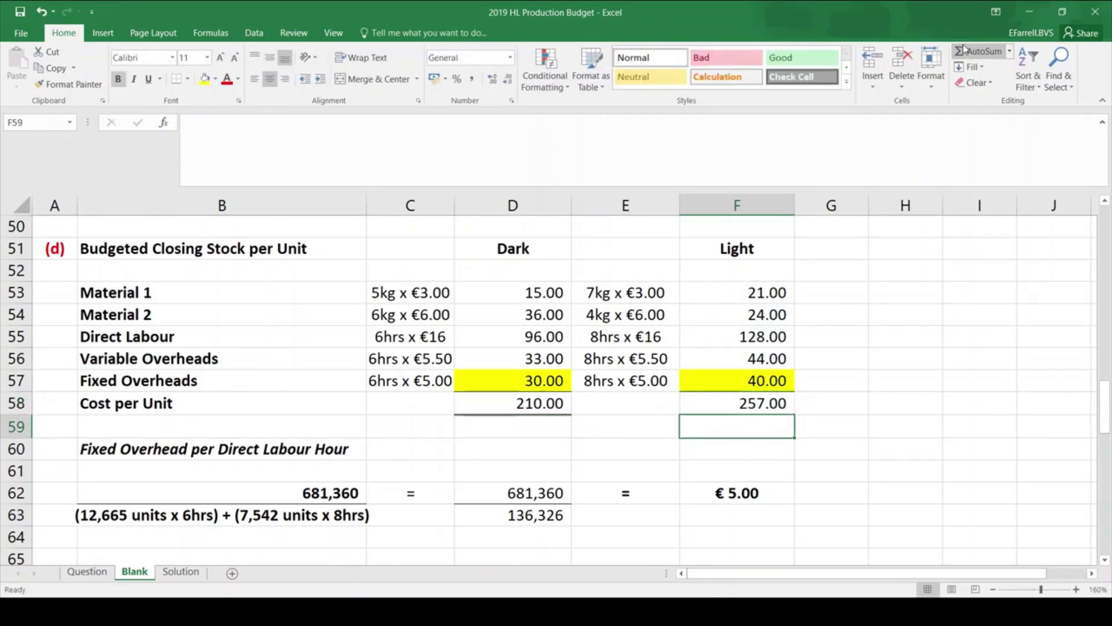
key("Down")
key("Down")
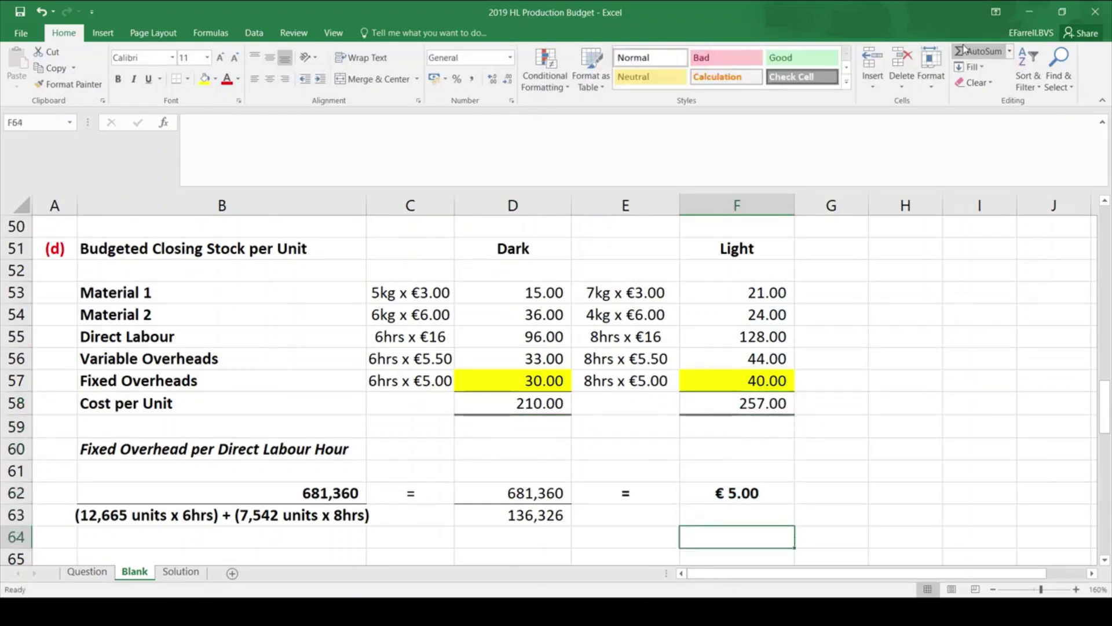
Scroll down to the Budgeted Trading Account, showing closing stock Dark 715 x 210 and Light 462 x 257
key("Down")
key("Down")
key("Down")
key("Down")
key("Down")
key("Down")
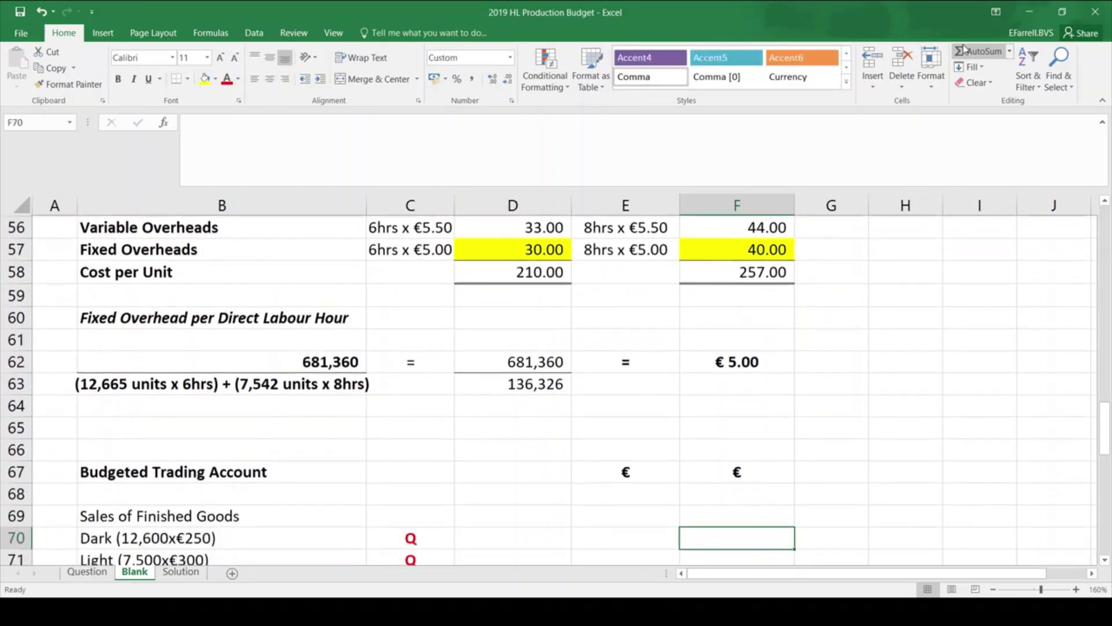
key("Down")
key("Down")
key("Down")
key("Down")
key("Down")
key("Down")
key("Down")
key("Down")
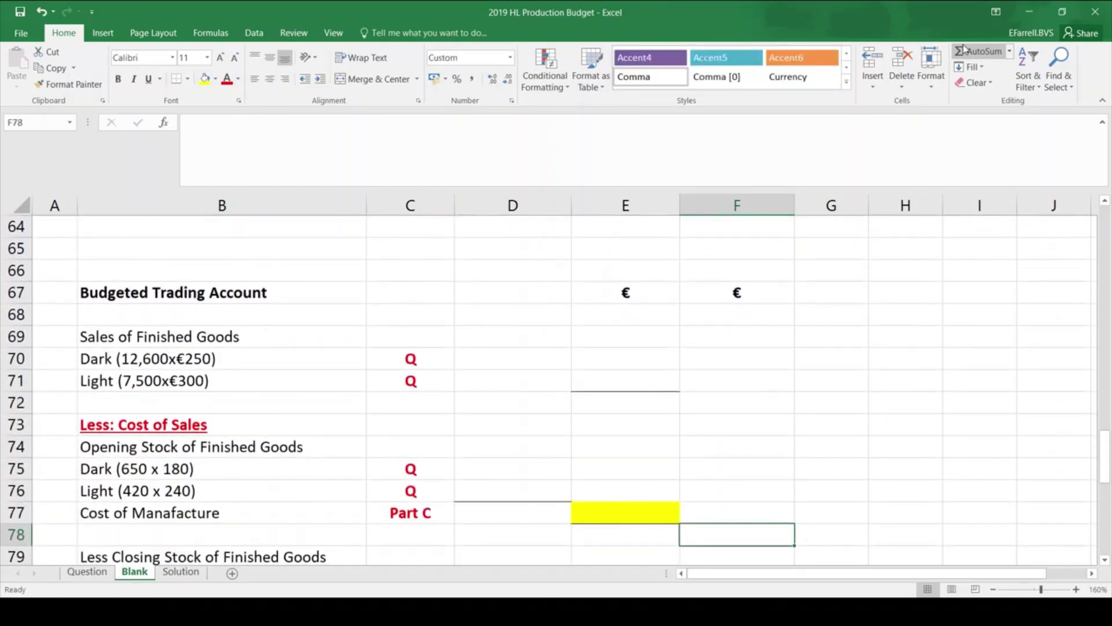
key("Down")
key("Down")
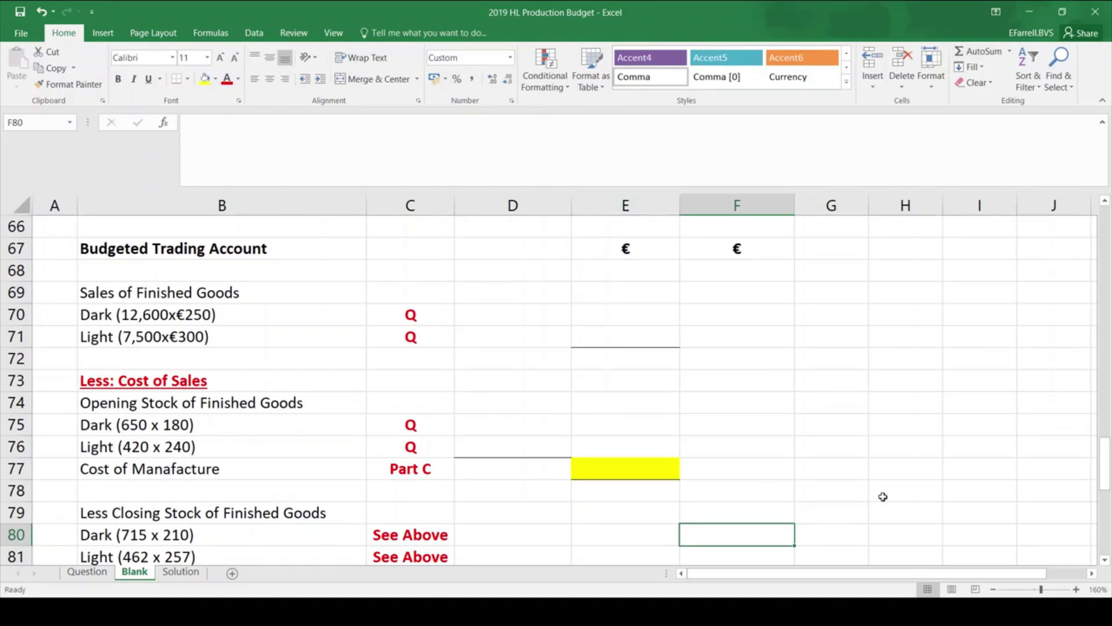
left_click(1105, 560)
left_click(1105, 560)
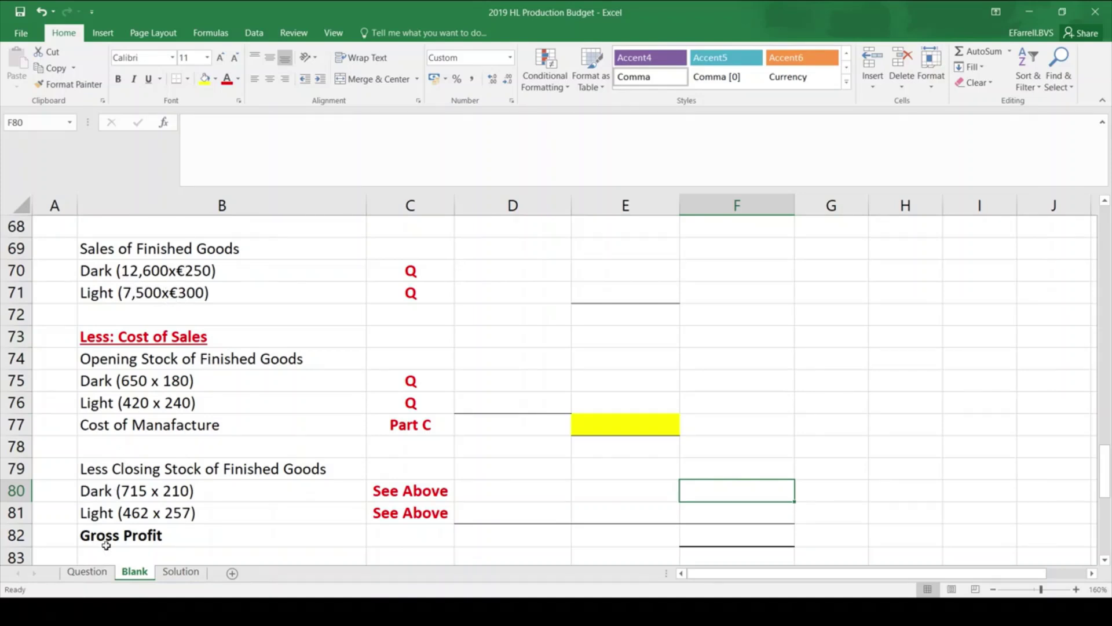
Review the sales data on the Question sheet, then return to the Blank sheet
left_click(105, 577)
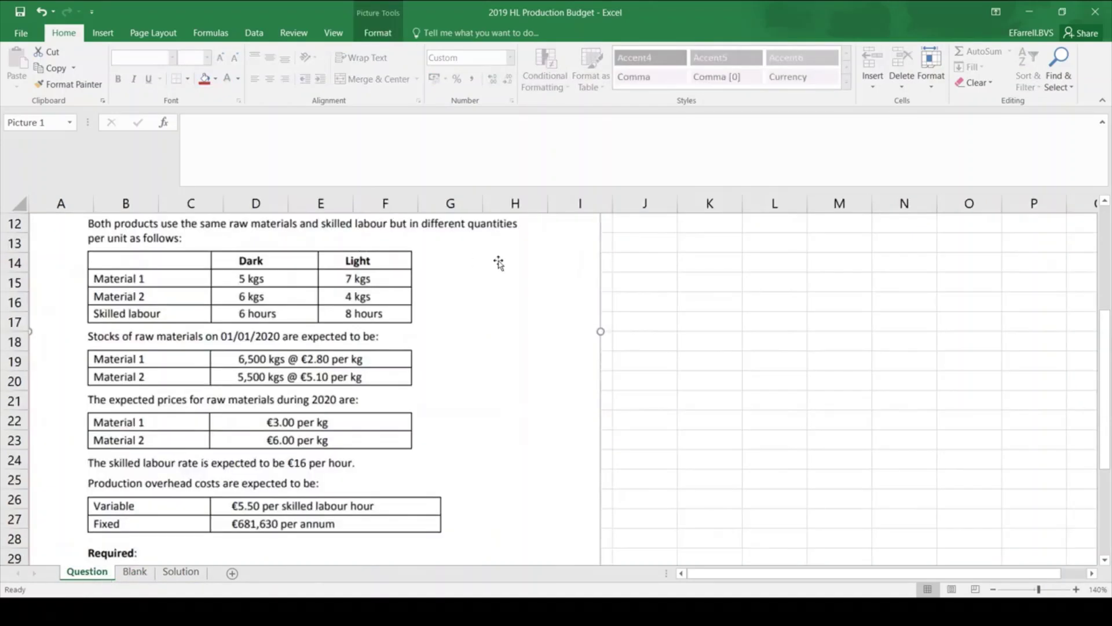
scroll(631, 325, "up", 4)
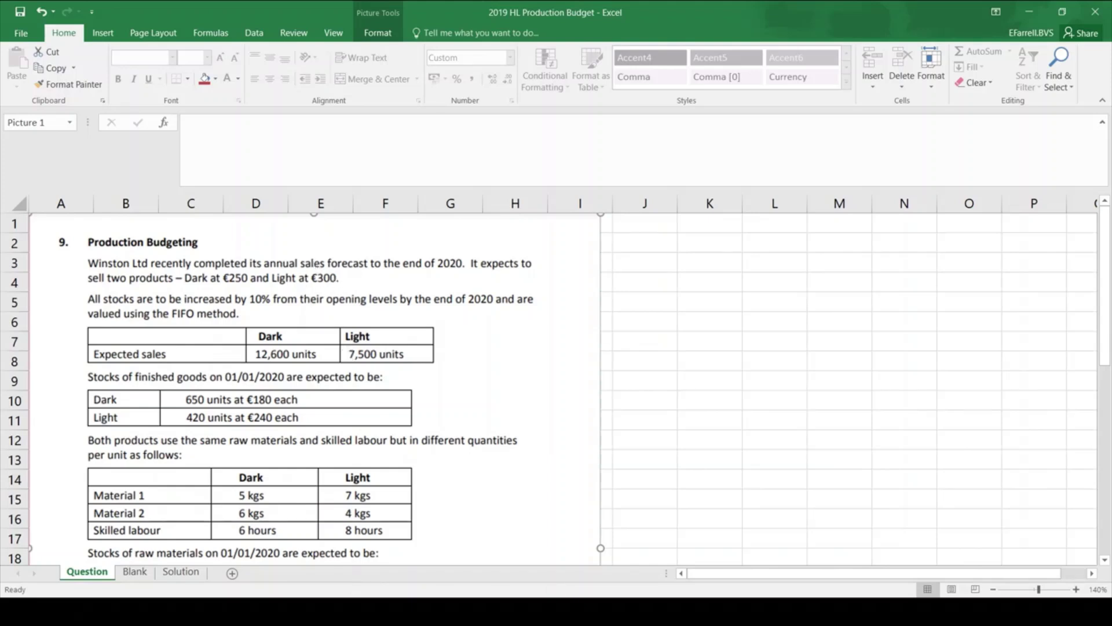
left_click(133, 573)
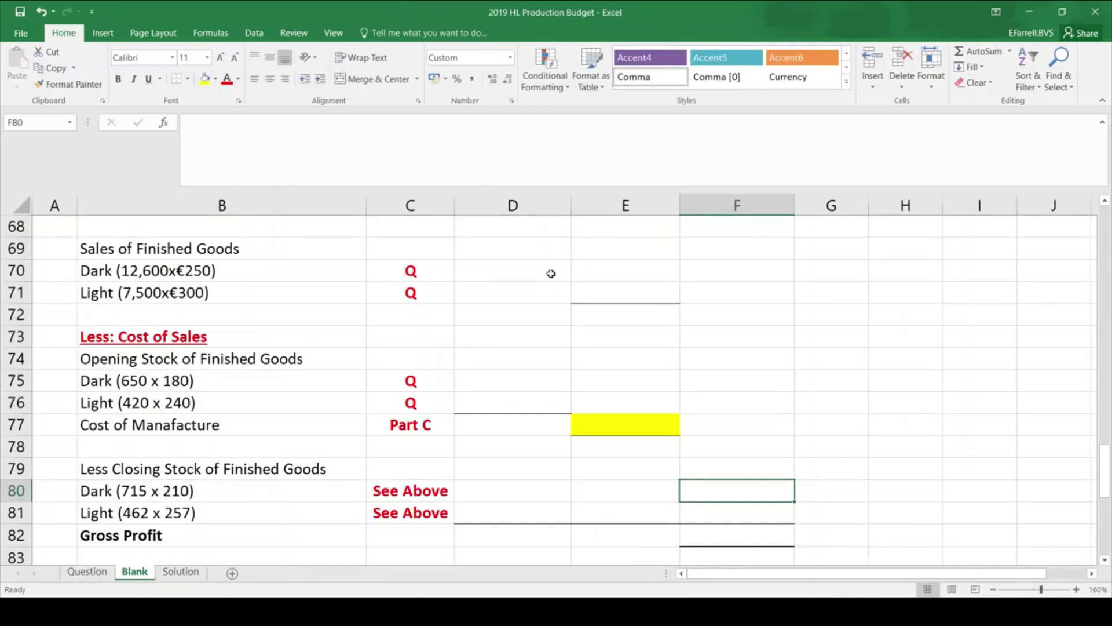
Enter Dark sales =12600*250 in E70 and Light sales =7500*300 in E71
left_click(595, 273)
type("=12600")
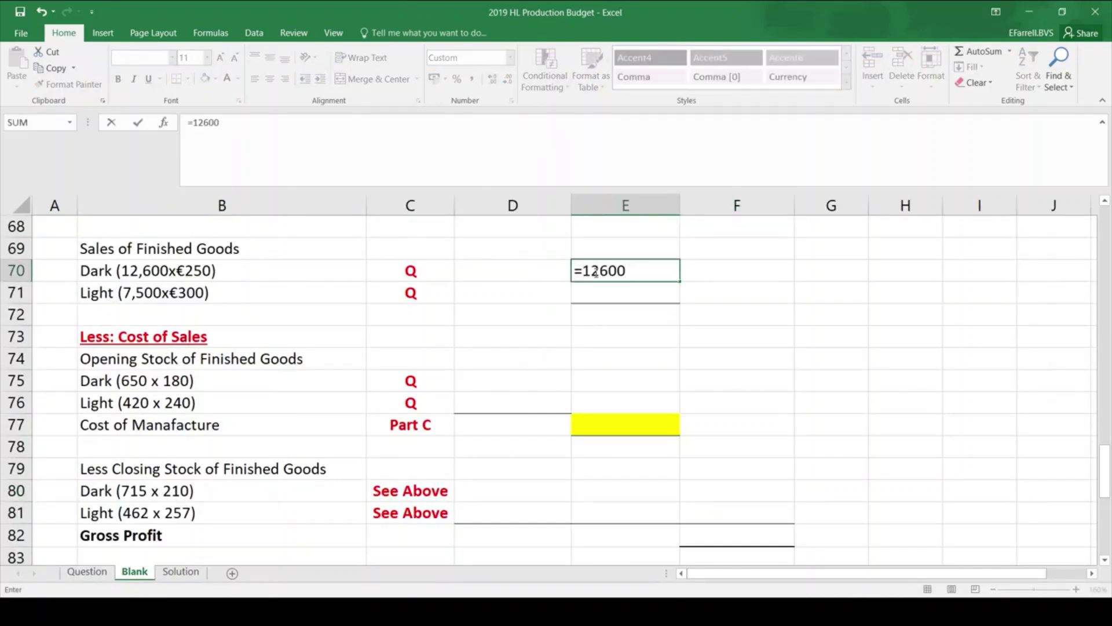
type("*250")
key("Return")
type("=")
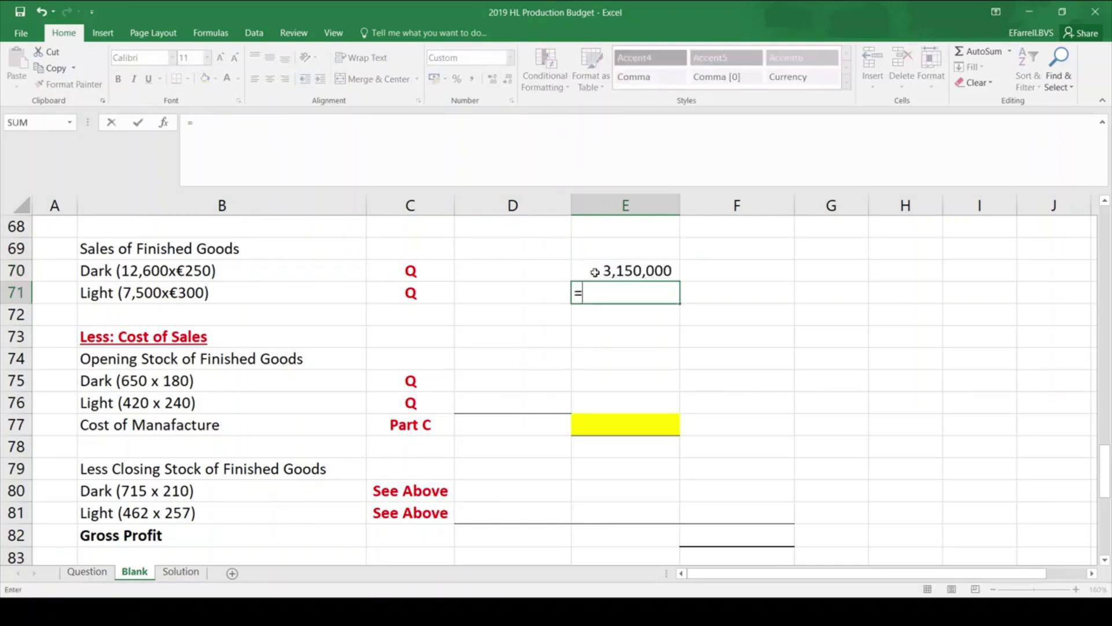
type("7500")
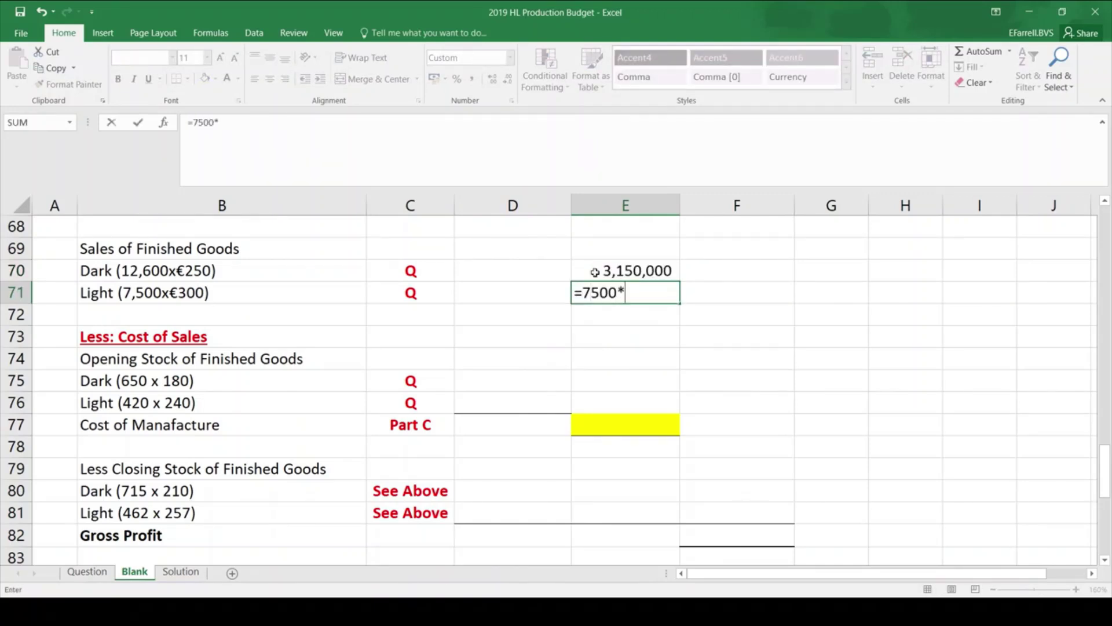
type("*300")
key("Return")
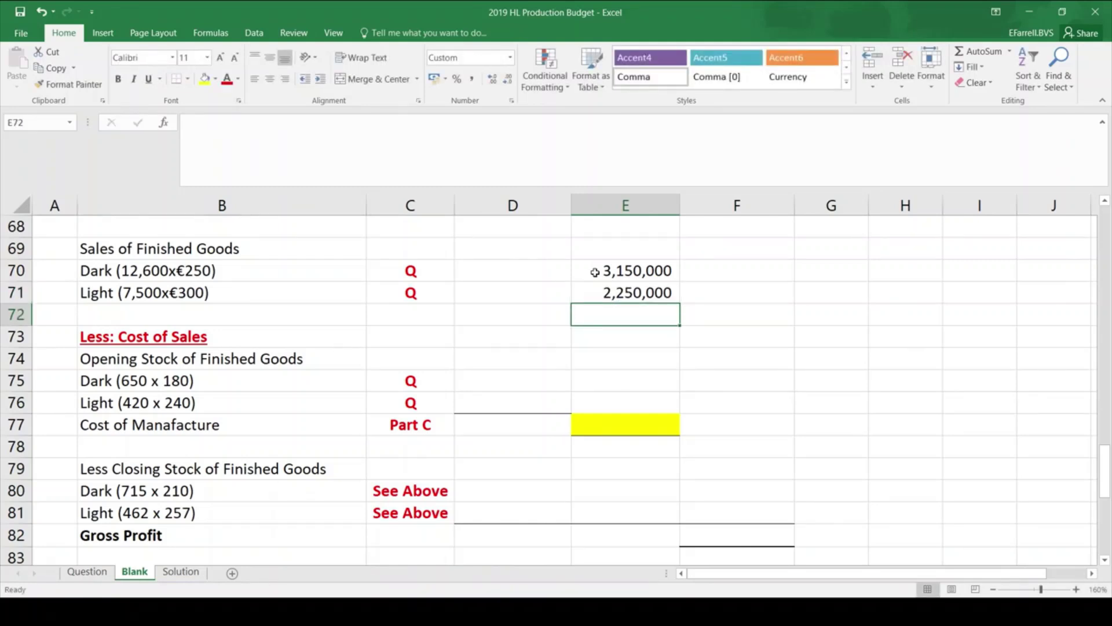
AutoSum the two sales lines in F71 for total sales of 5,400,000
key("Right")
key("Up")
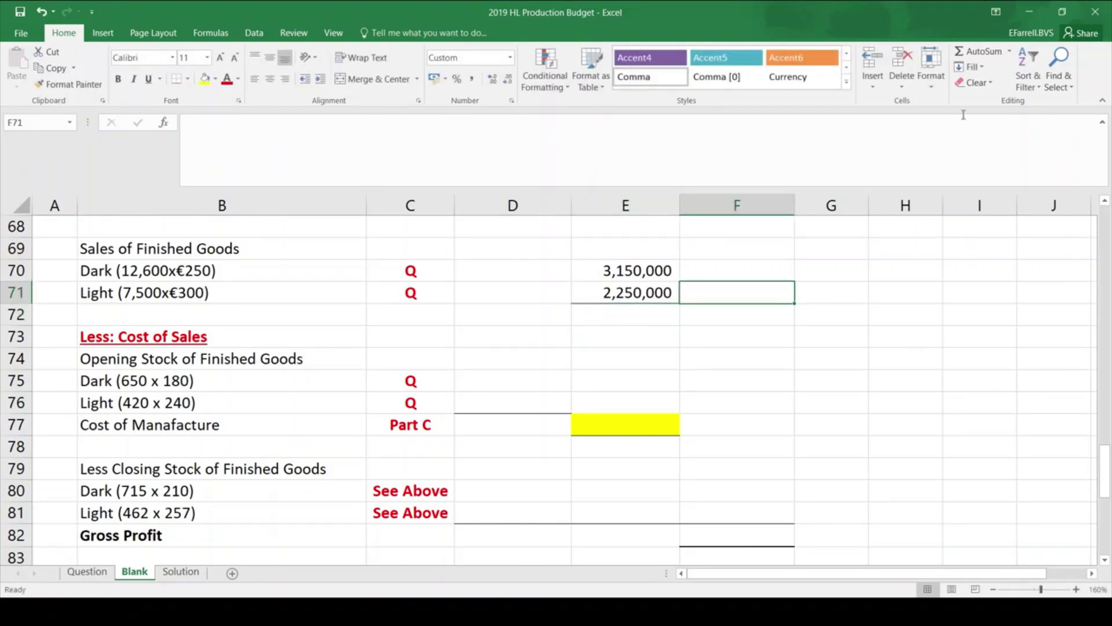
left_click(979, 52)
key("shift+Up")
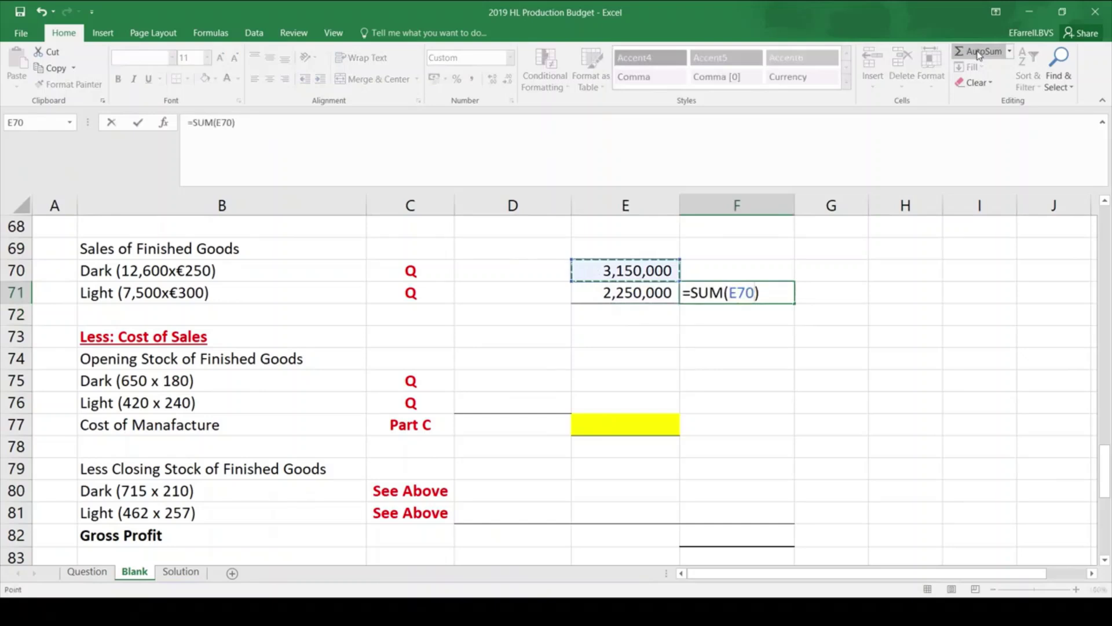
key("Return")
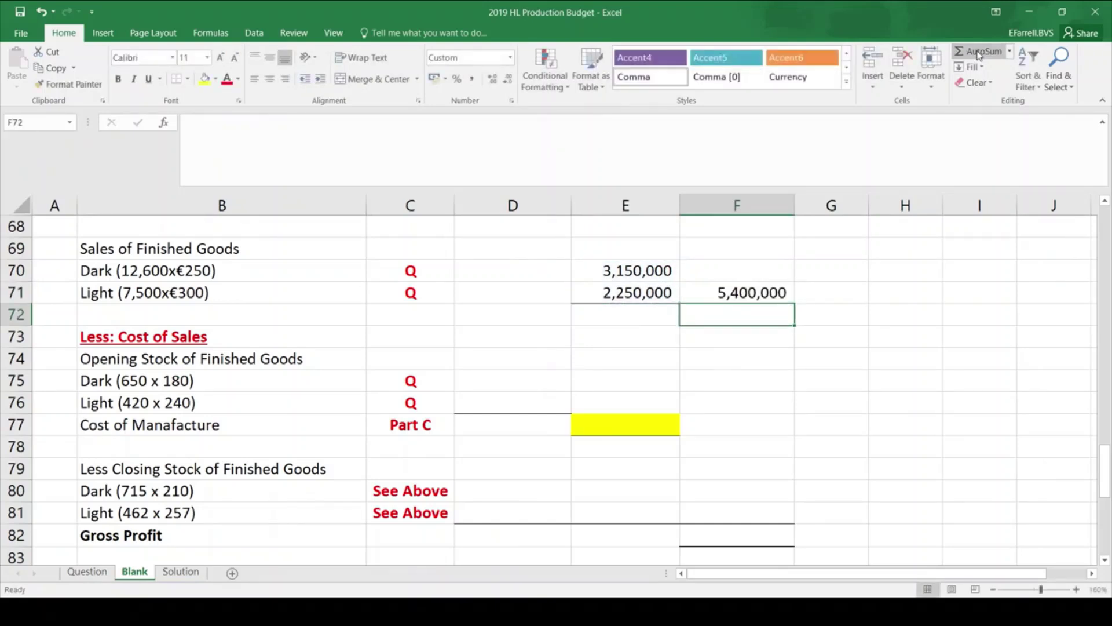
key("Down")
key("Down")
key("Down")
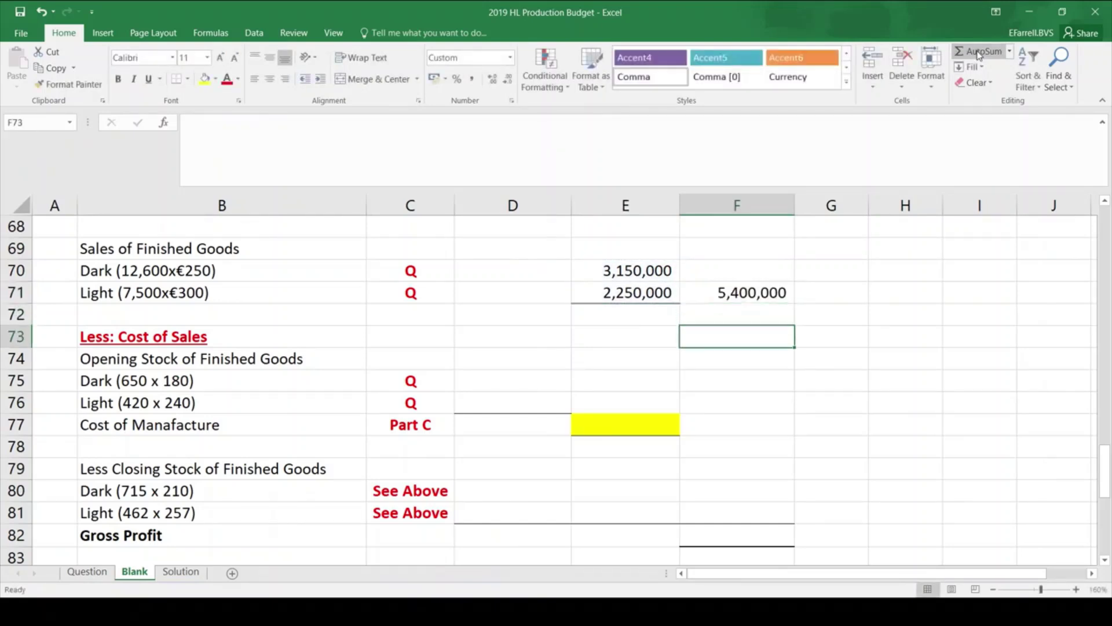
key("Left")
key("Left")
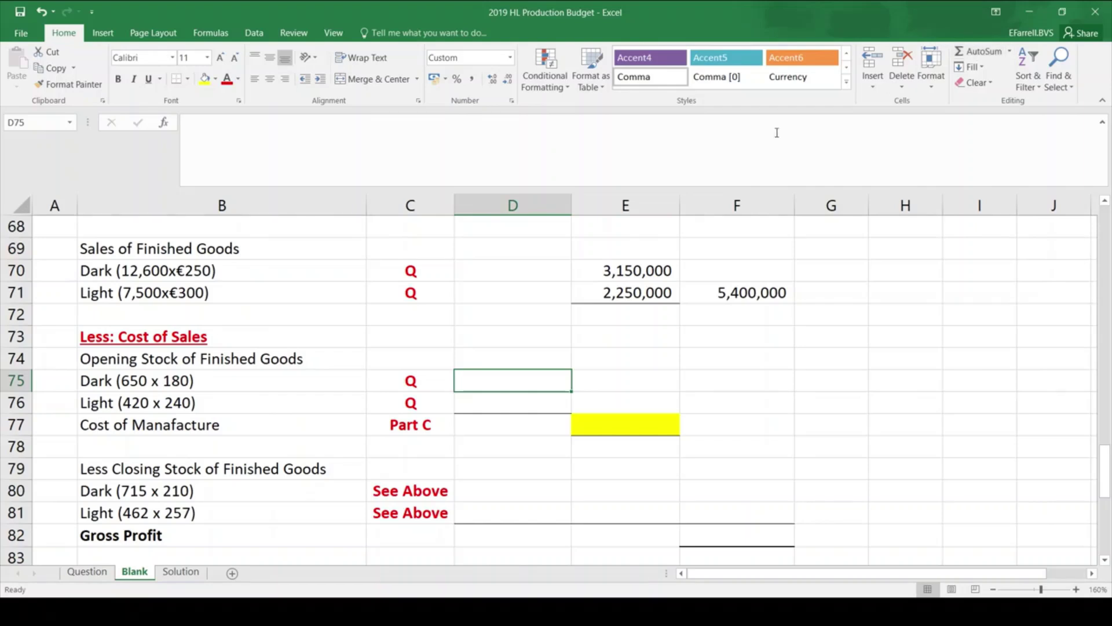
Enter opening stock as =650*180 for Dark in D75 and =420*240 for Light in D76
left_click(86, 574)
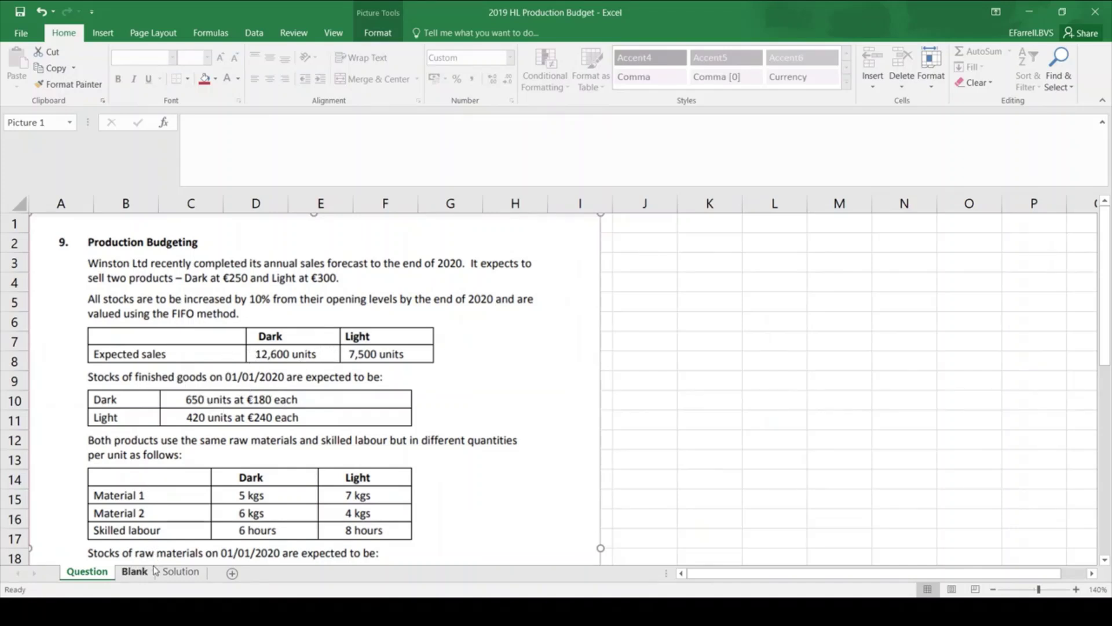
left_click(134, 572)
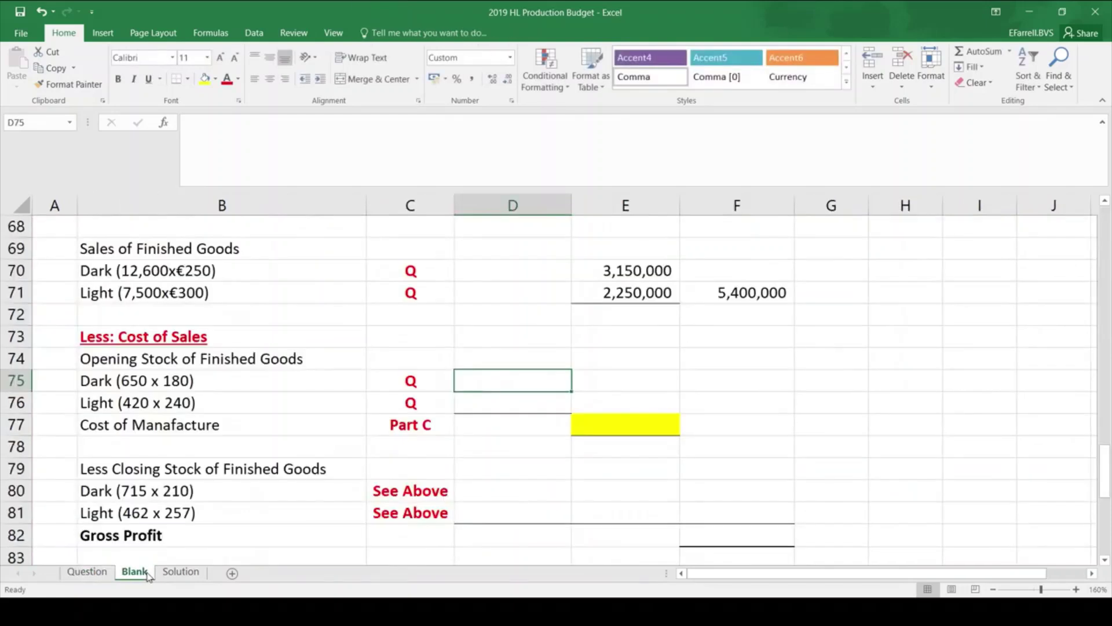
type("=")
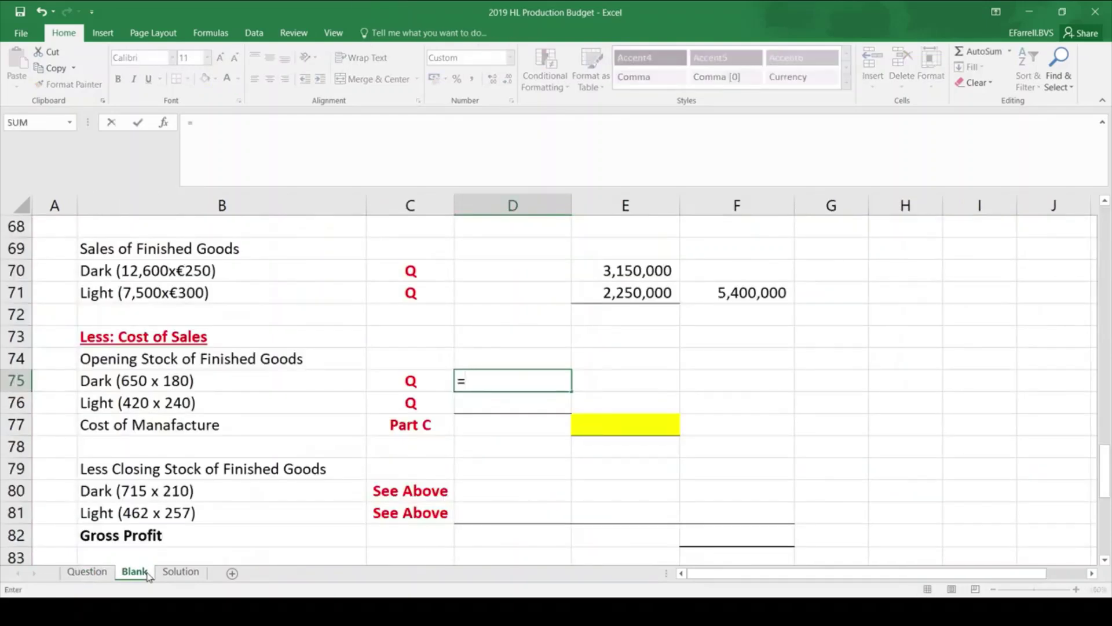
type("650*180")
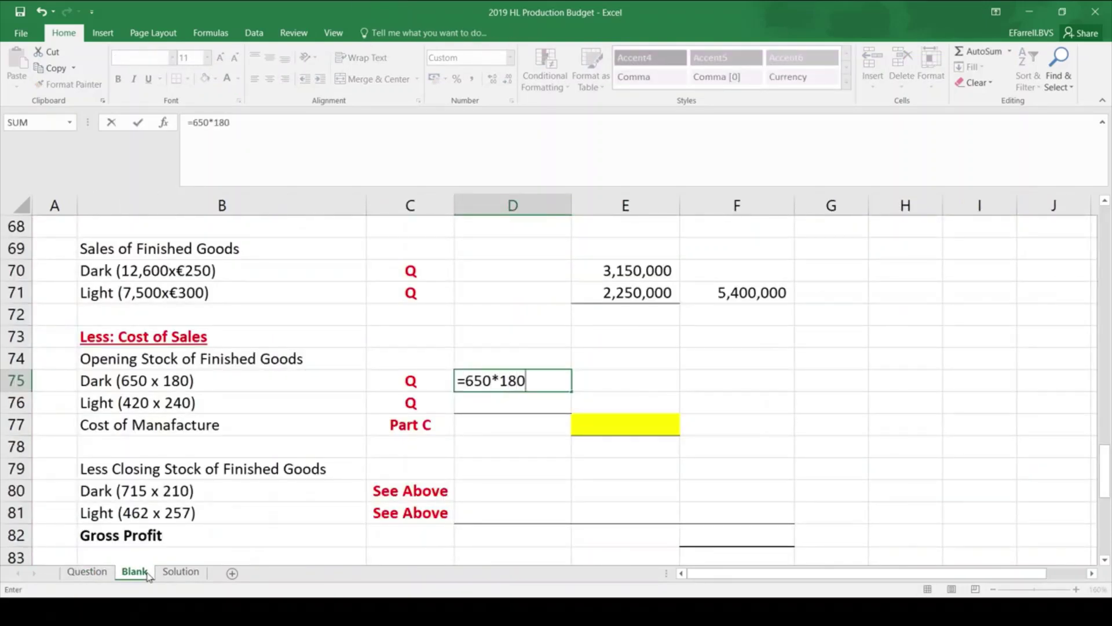
key("Return")
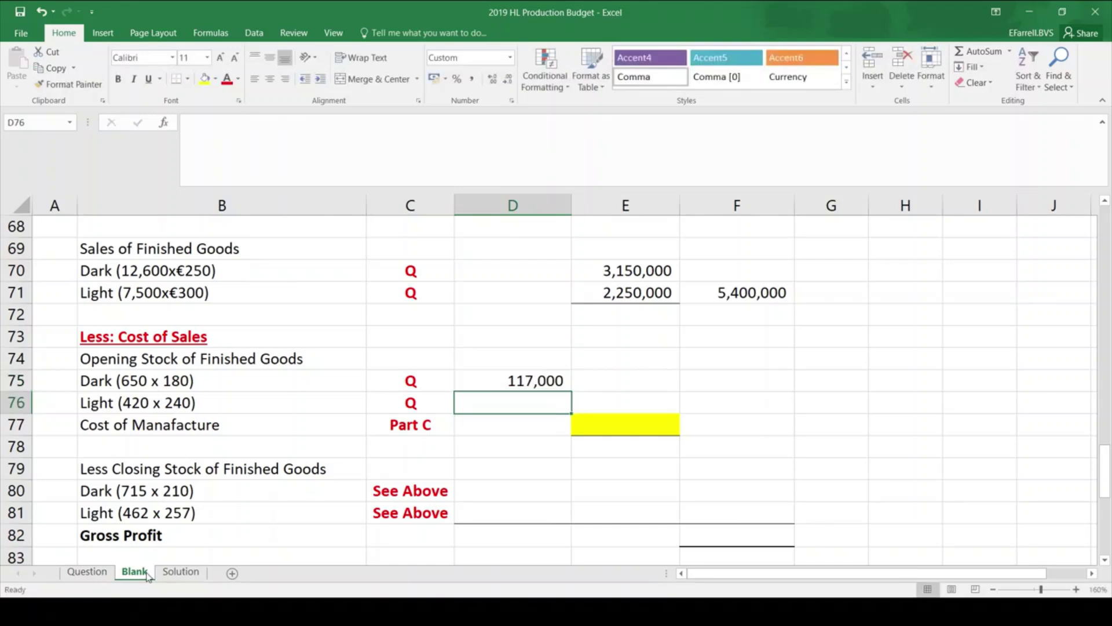
type("=42")
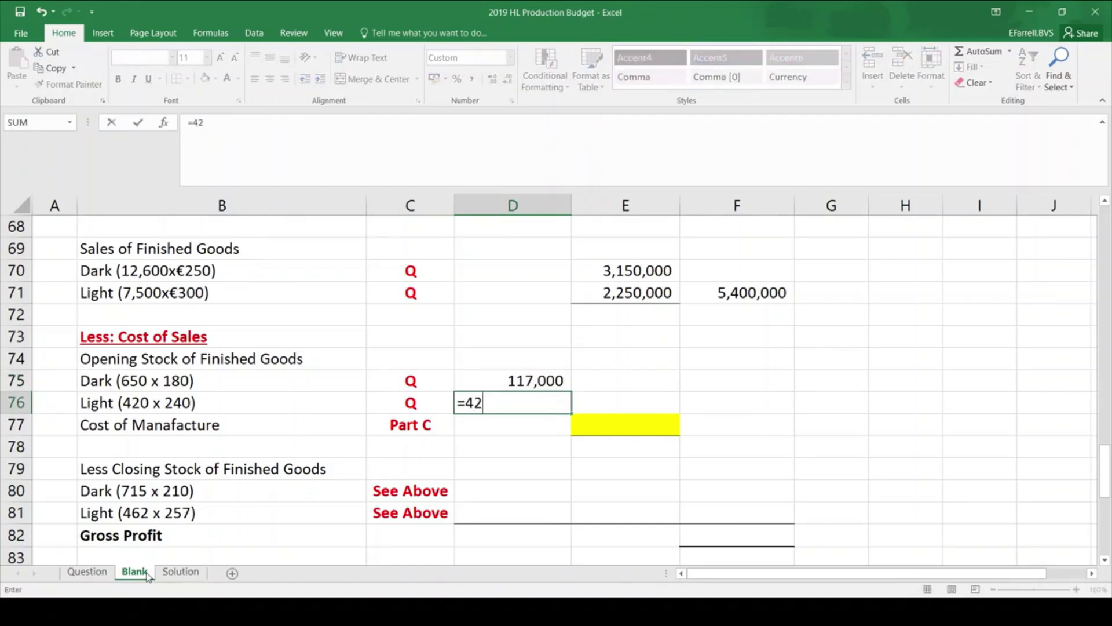
type("0*240")
key("Return")
AutoSum D75:D76 in E76 for opening stock of 217,800
key("Up")
key("Right")
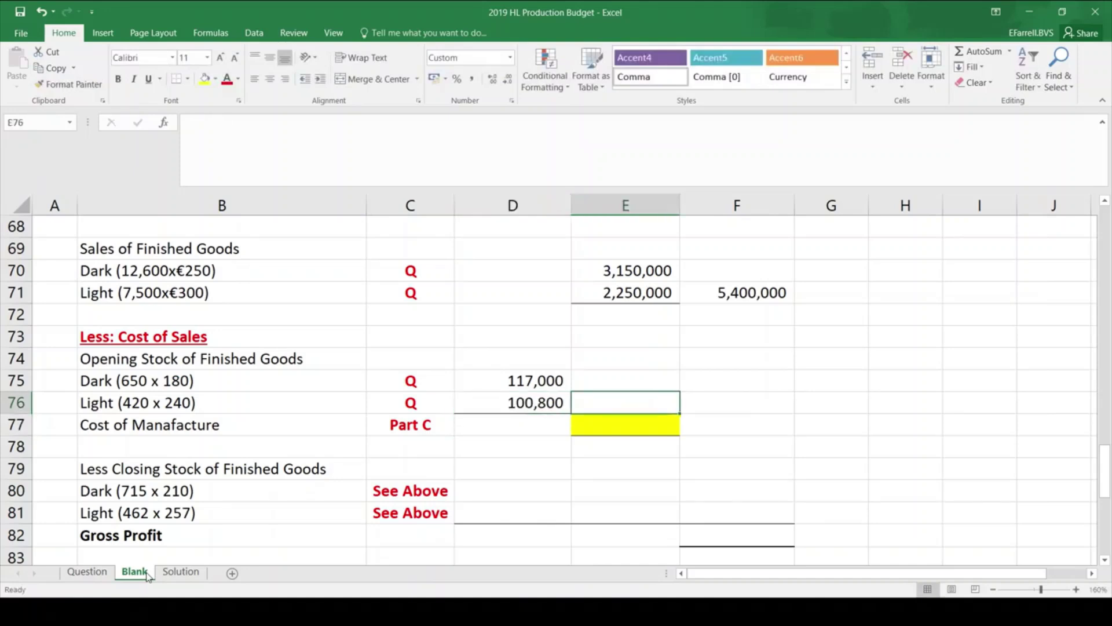
left_click(967, 52)
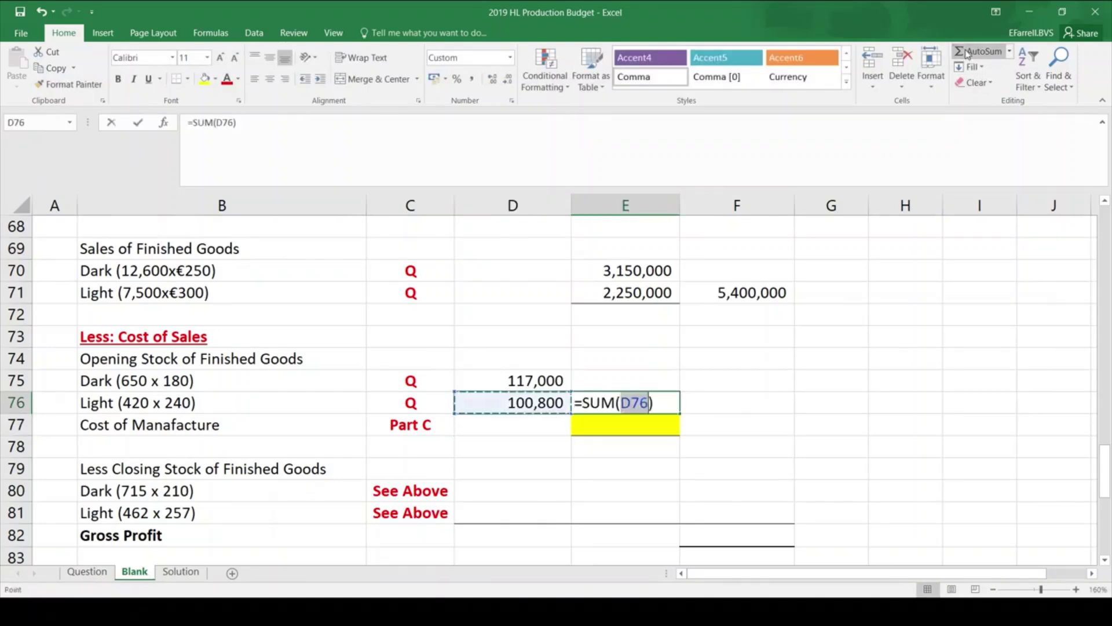
key("Up")
key("shift+Down")
key("Return")
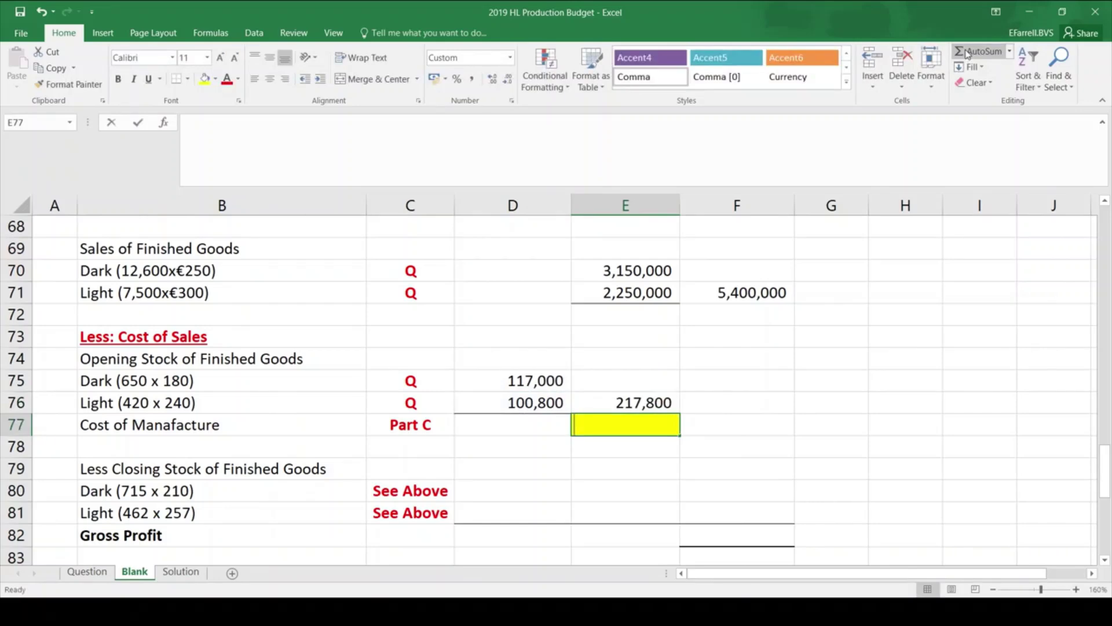
Link E77 to the Part C cost of manufacture in F49 (4,591,694)
type("=")
key("Up")
key("Up")
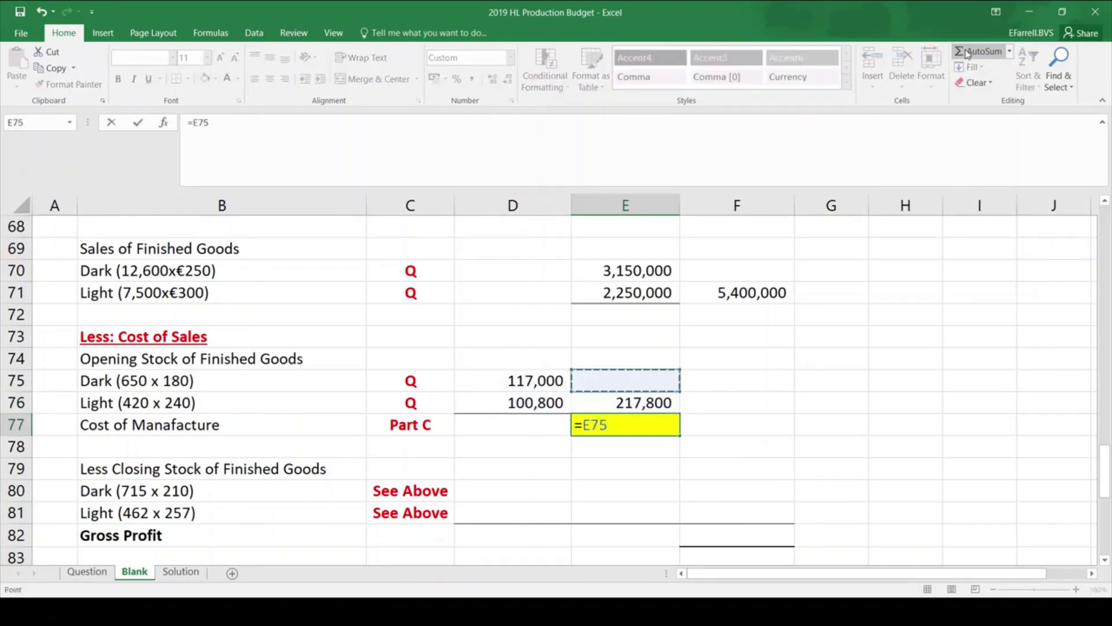
key("Up")
key("Up")
key("Up")
key("Up")
key("Up")
key("Up")
key("Up")
key("Up")
key("Up")
key("Up")
key("Up")
key("Up")
key("Up")
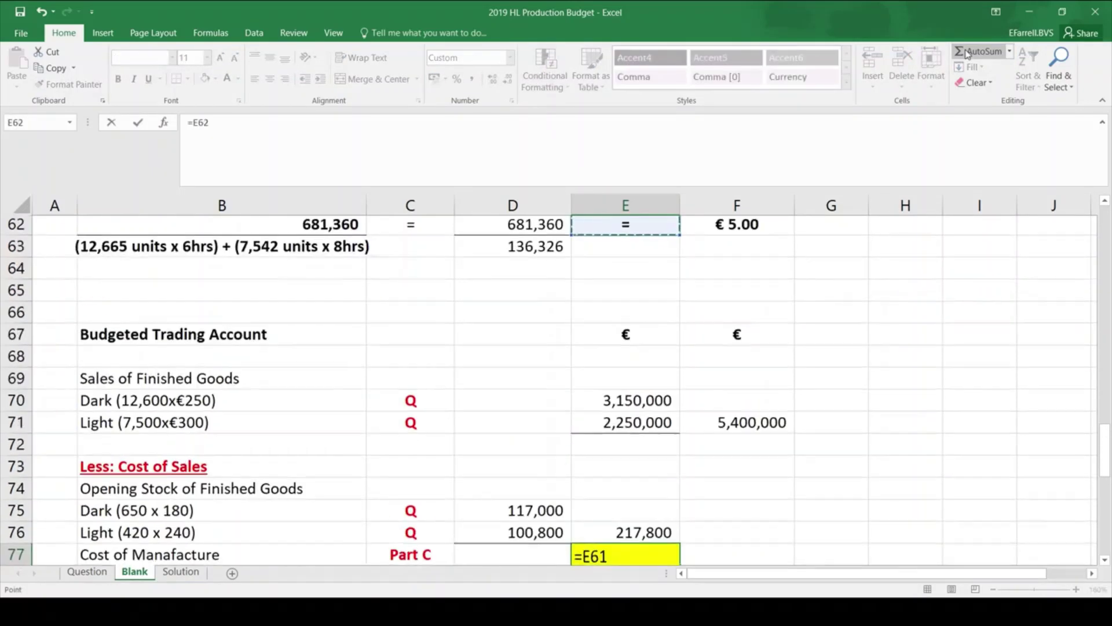
key("Up")
key("Up")
key("Up")
key("Up")
key("Up")
key("Up")
key("Up")
key("Up")
key("Up")
key("Up")
key("Up")
key("Up")
key("Up")
key("Up")
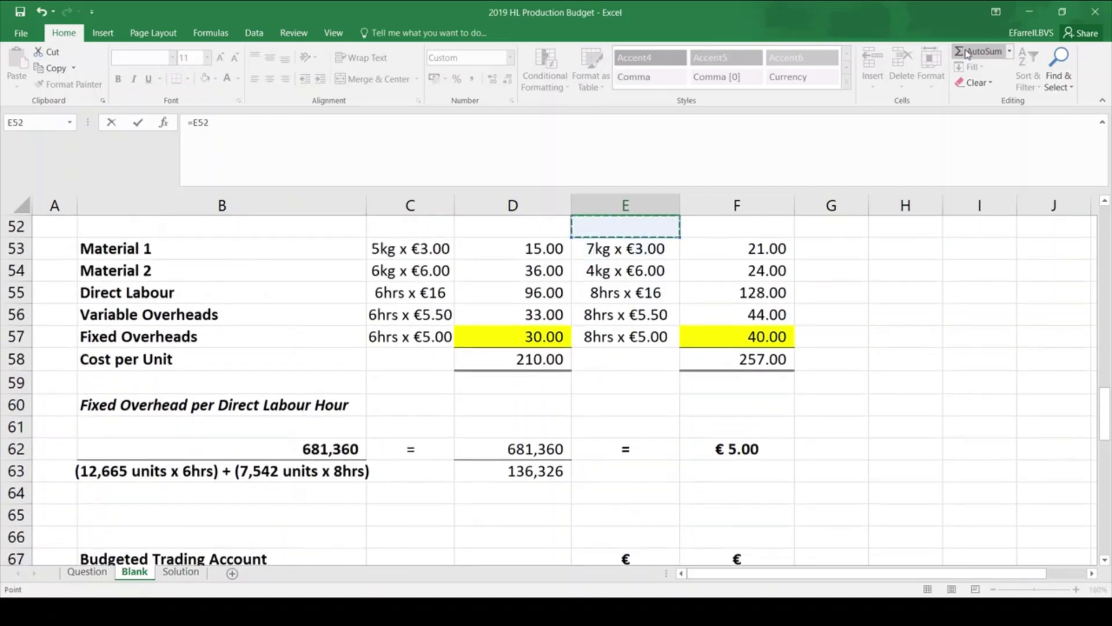
key("Up")
key("Up")
key("Down")
key("Down")
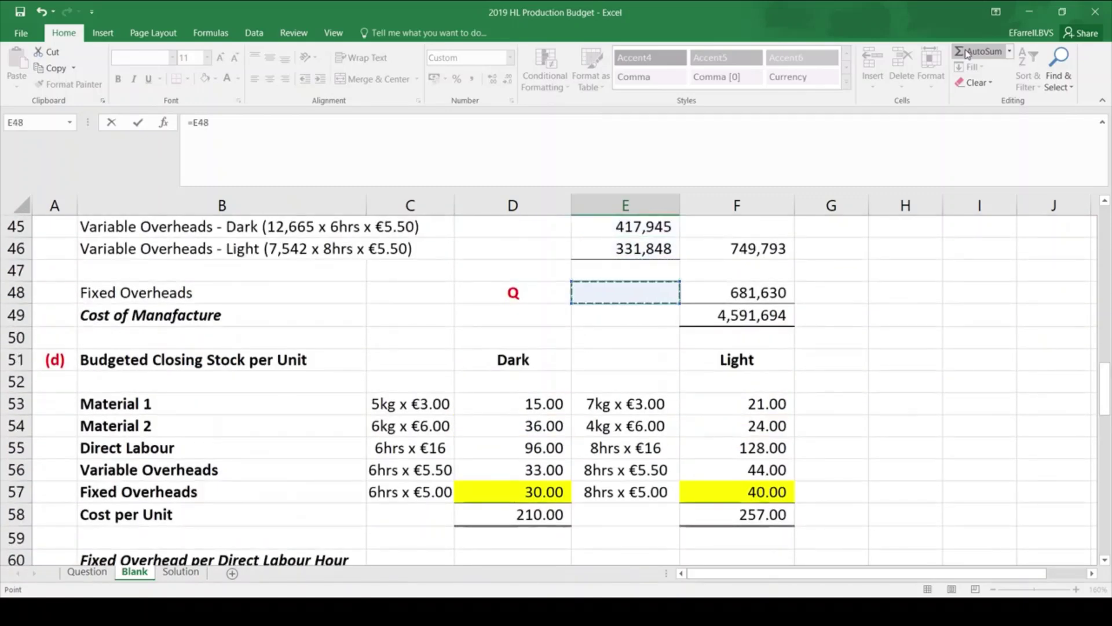
key("Down")
key("Right")
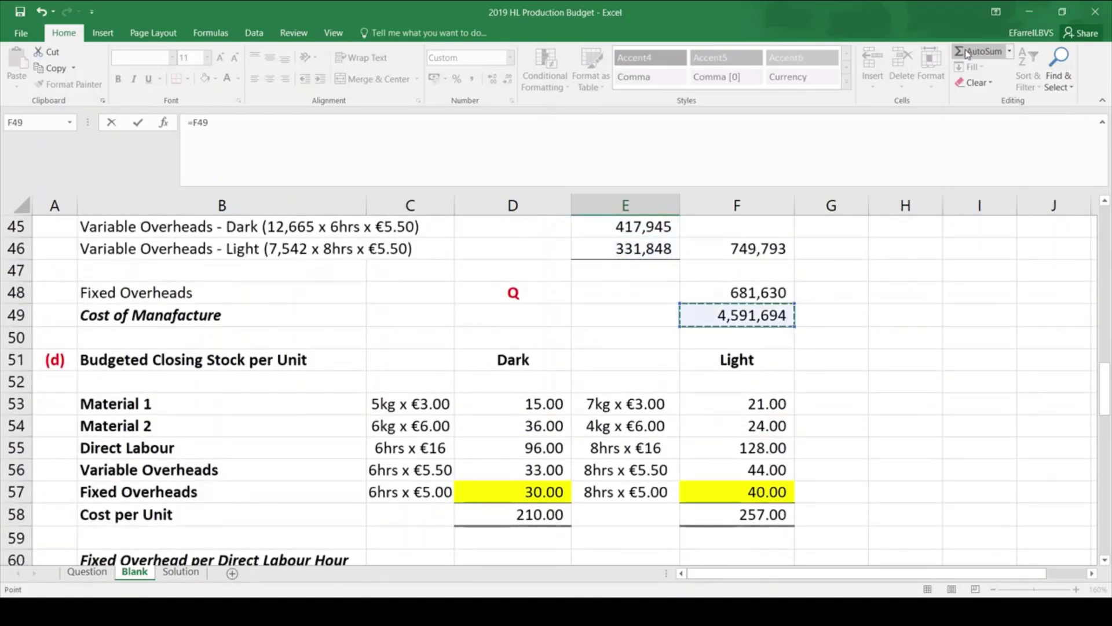
key("Return")
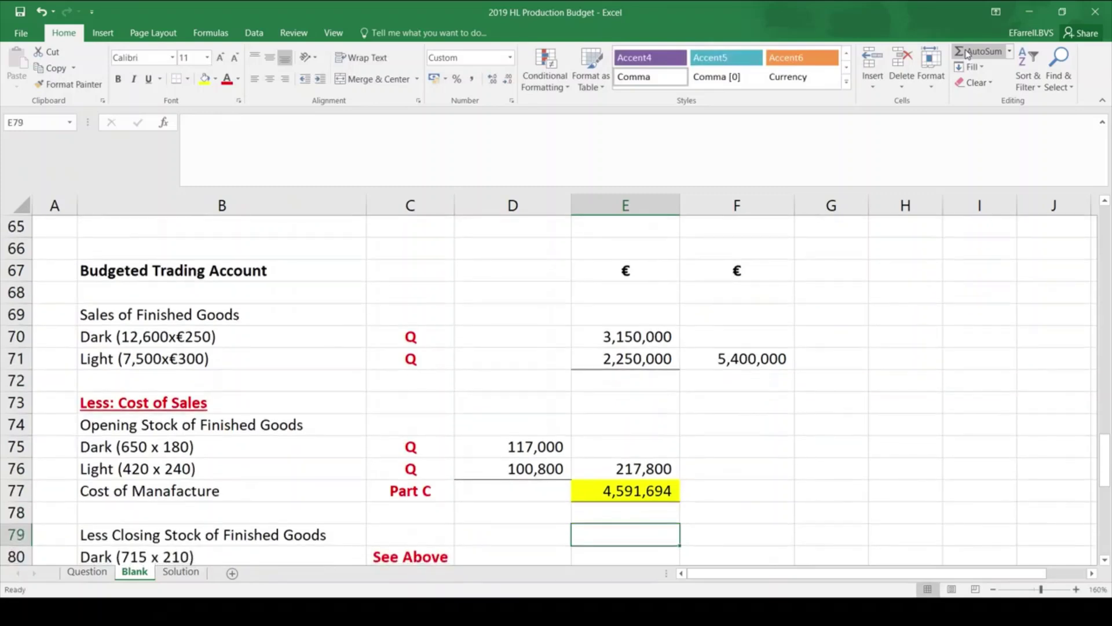
Enter =E76+E77 in E78 for a subtotal of 4,809,494
type("=")
key("Up")
key("Up")
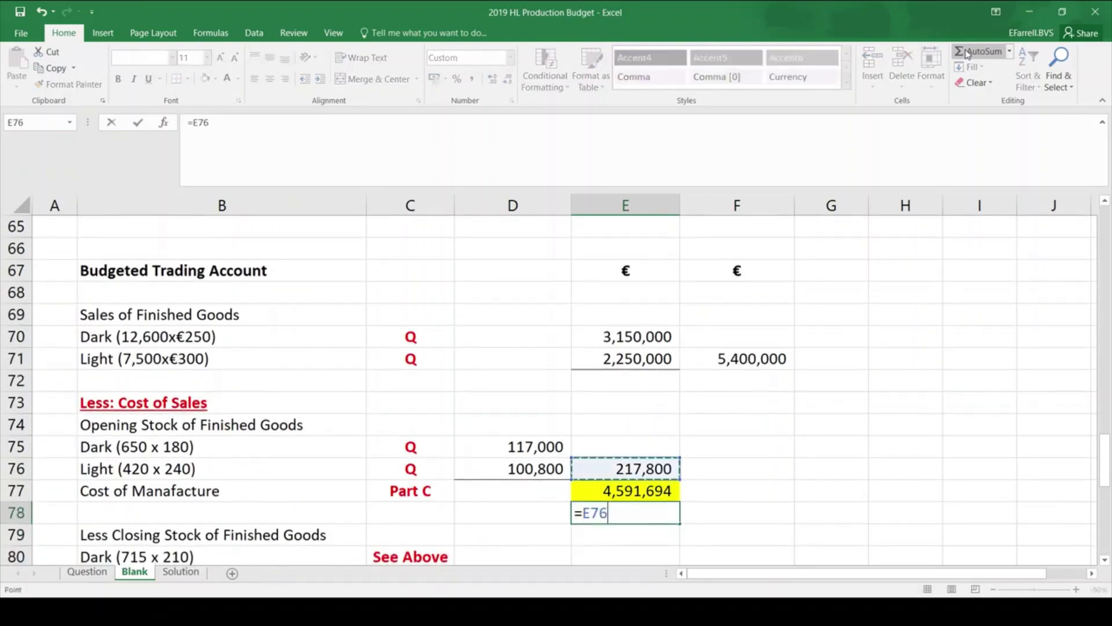
type("+")
key("Up")
key("Return")
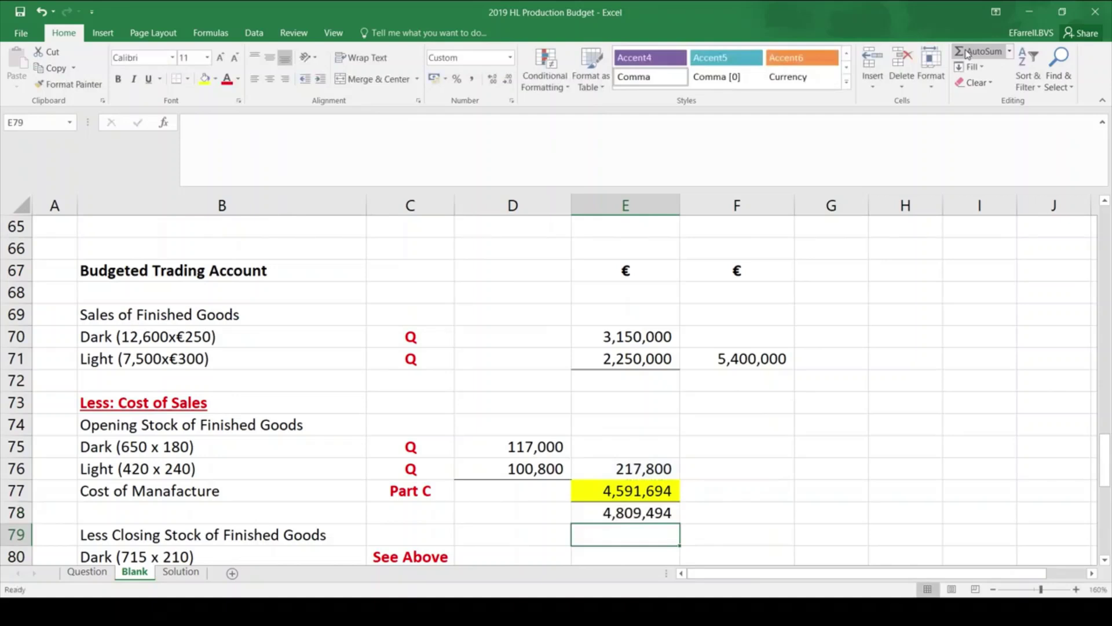
key("Down")
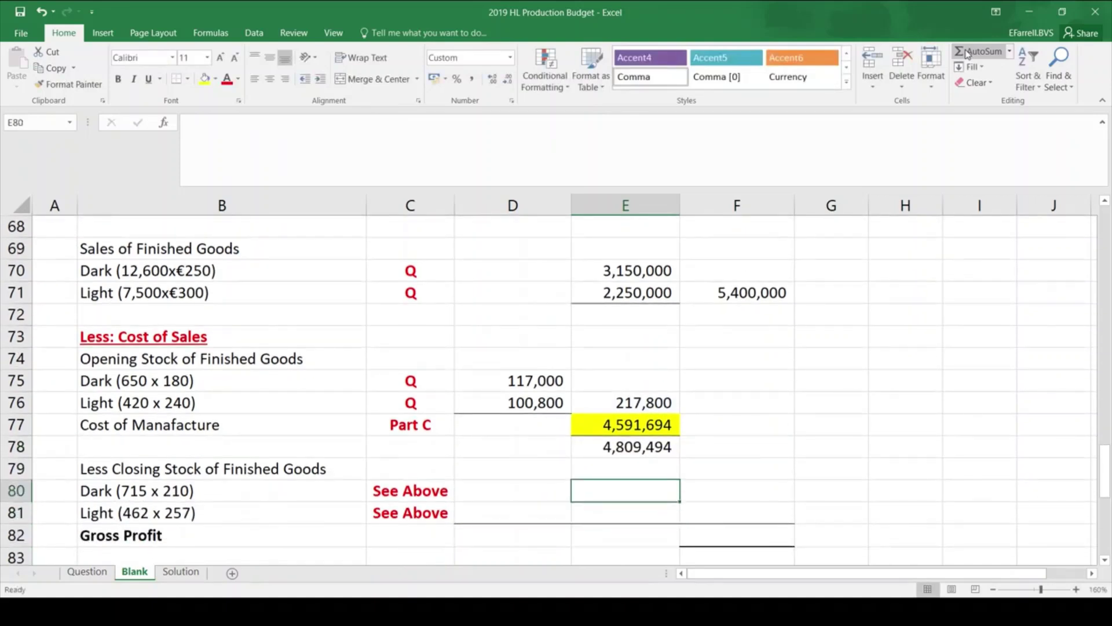
key("Left")
key("Left")
key("Left")
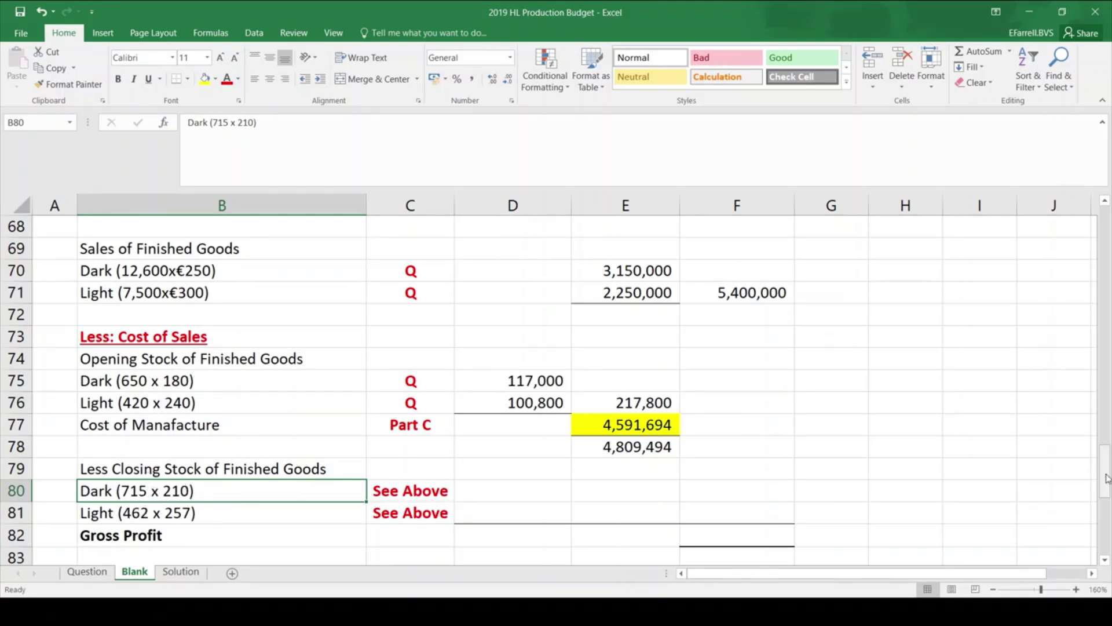
left_click_drag(1107, 478, 1104, 211)
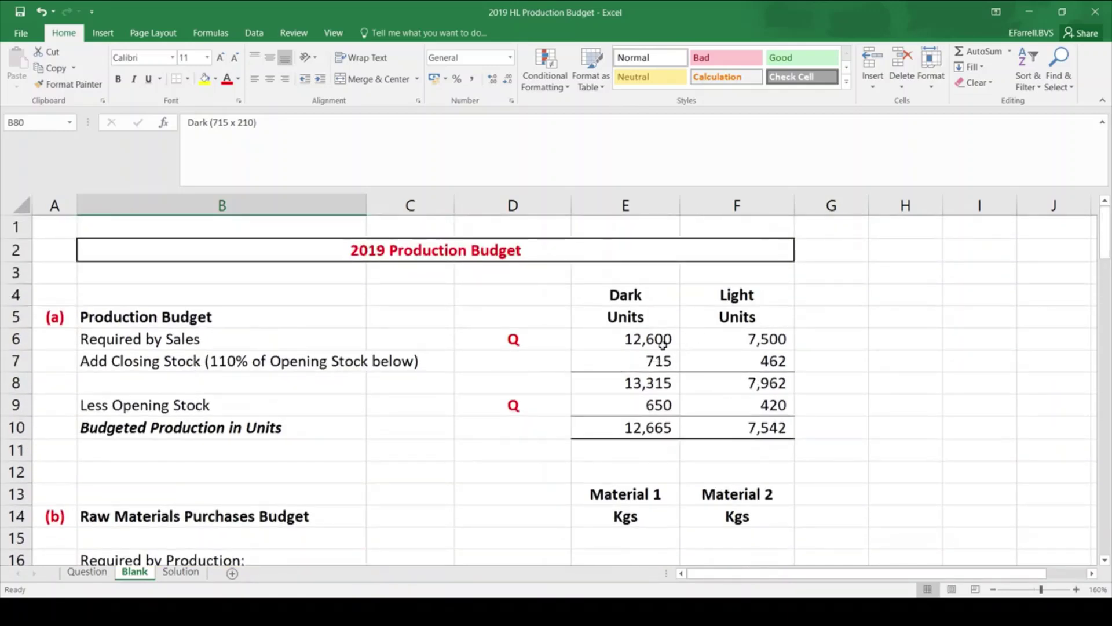
left_click(1105, 527)
left_click(1104, 527)
left_click(1104, 528)
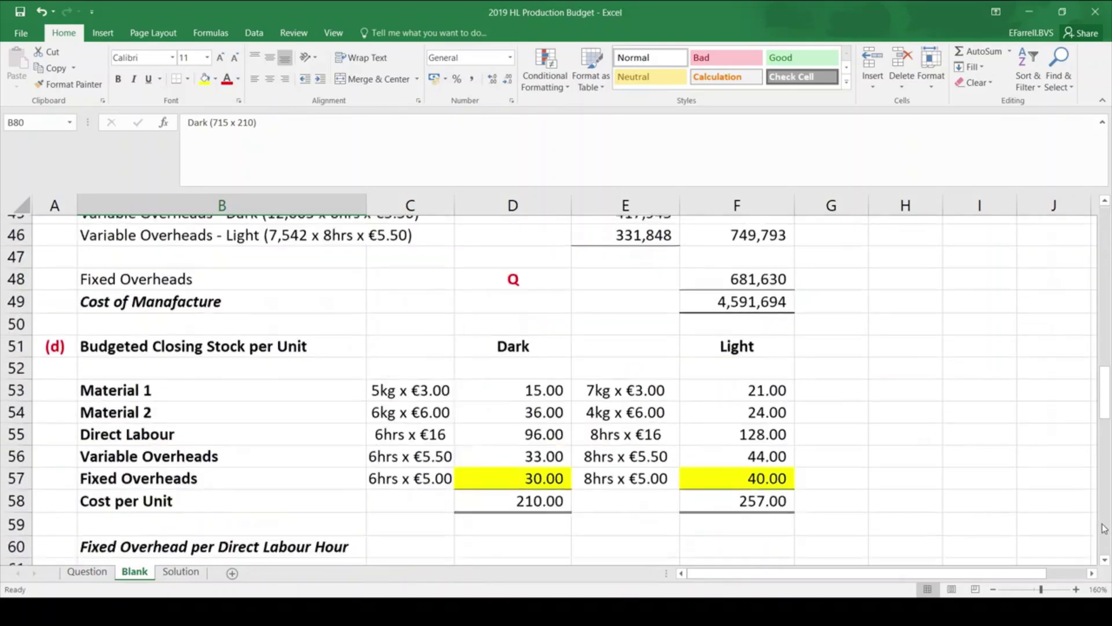
left_click(1104, 528)
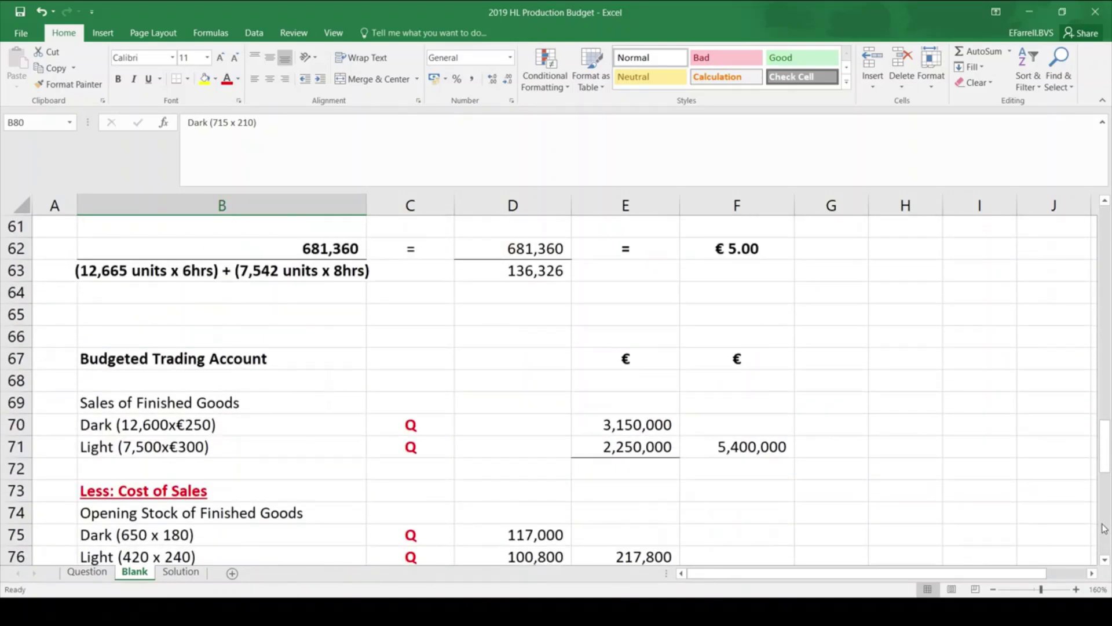
left_click(1105, 560)
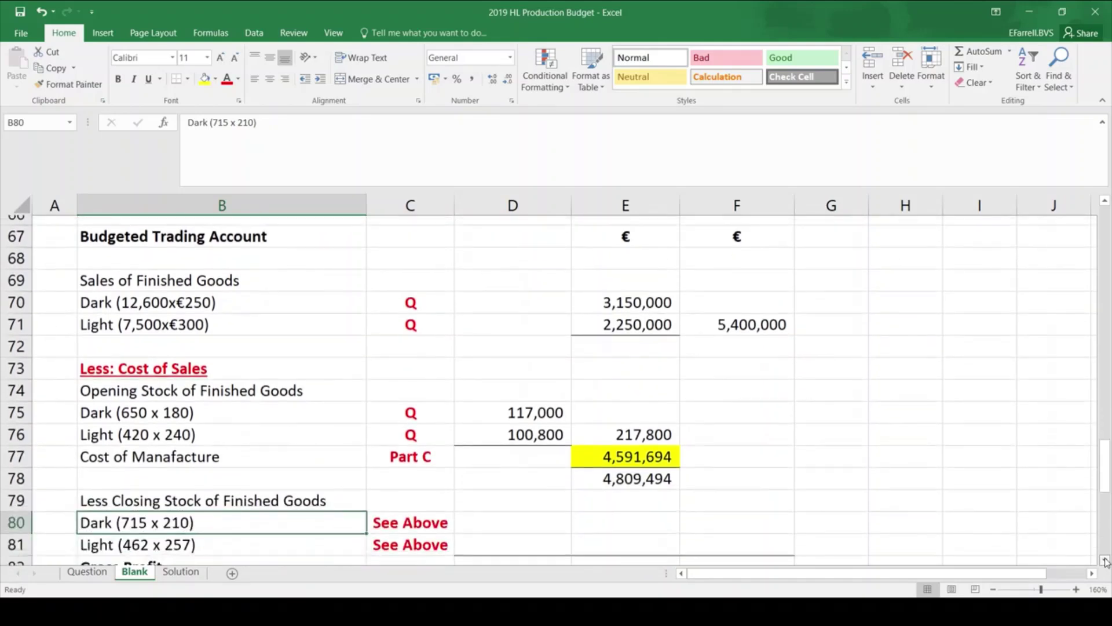
left_click(1105, 560)
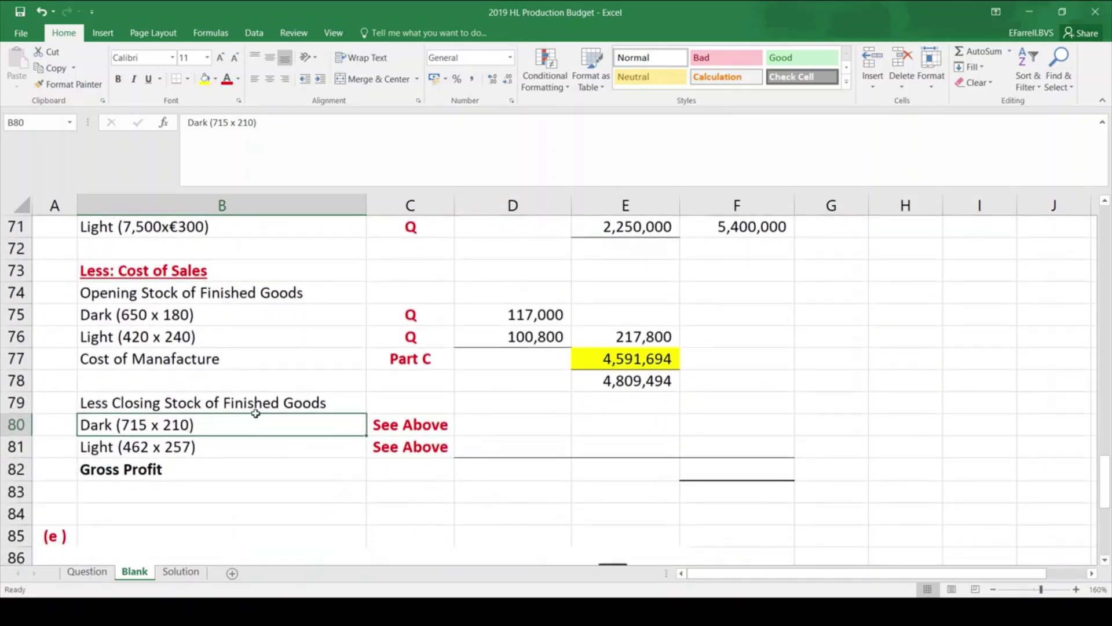
left_click(1105, 200)
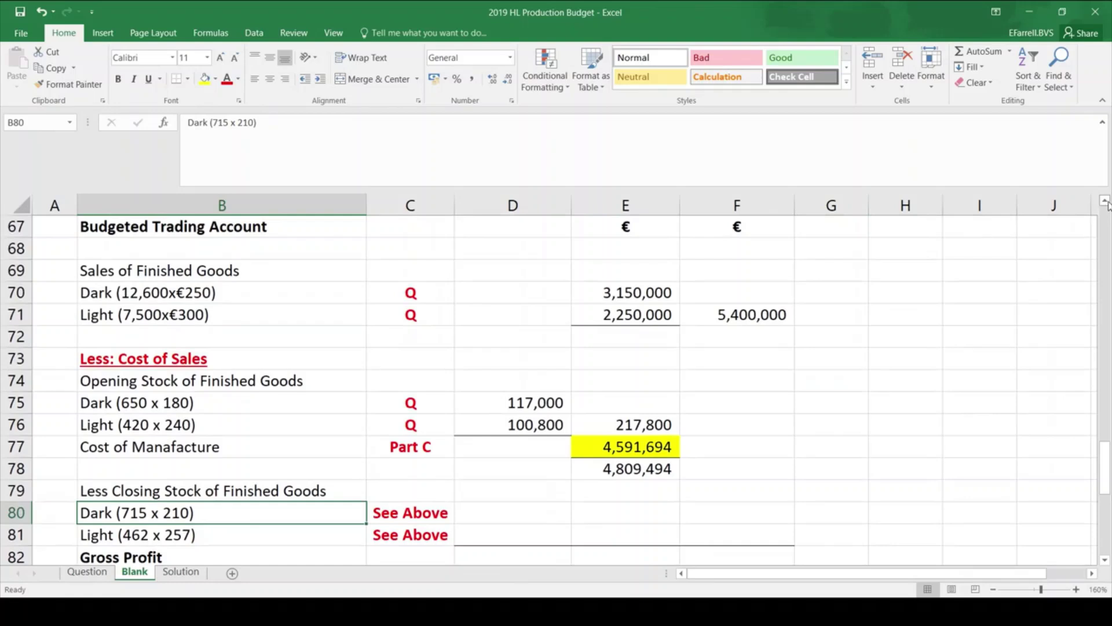
left_click(1105, 200)
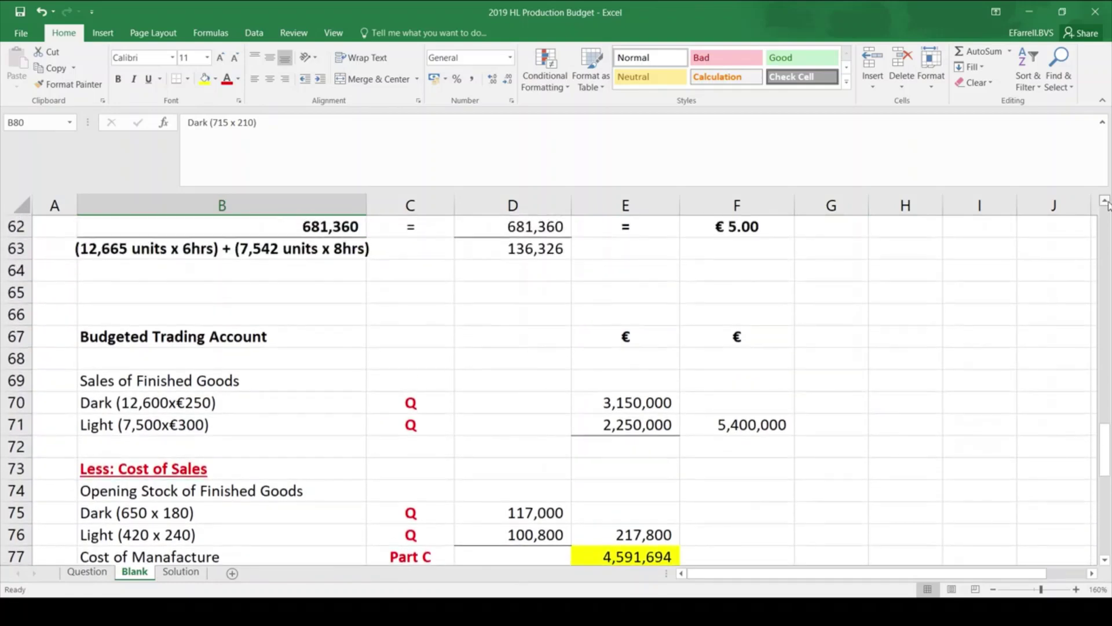
left_click(1105, 200)
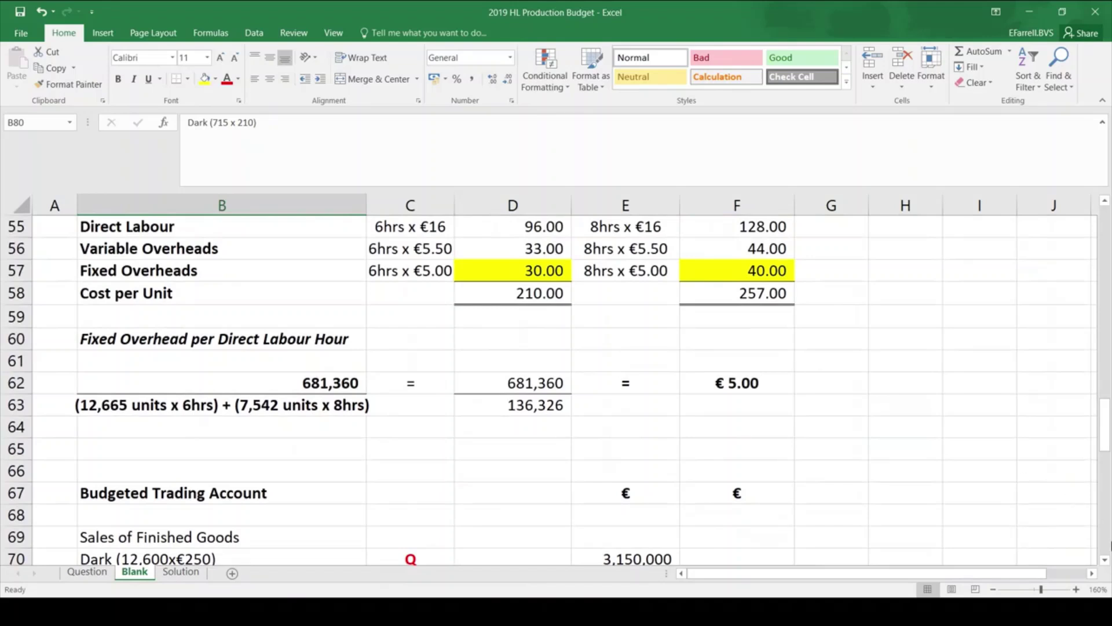
left_click(1105, 561)
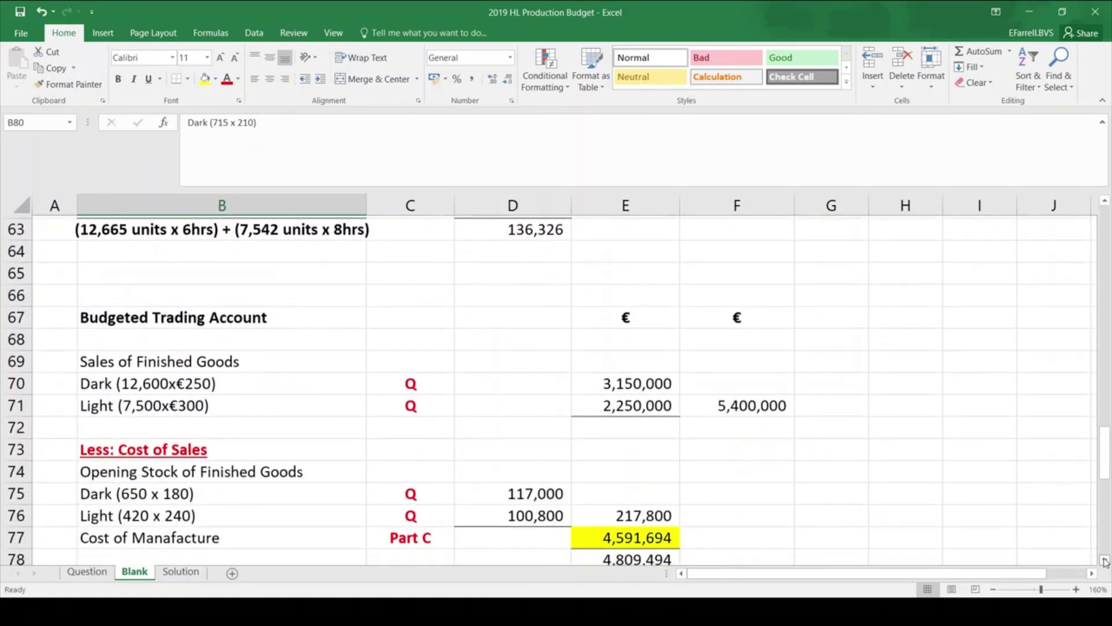
left_click(1105, 561)
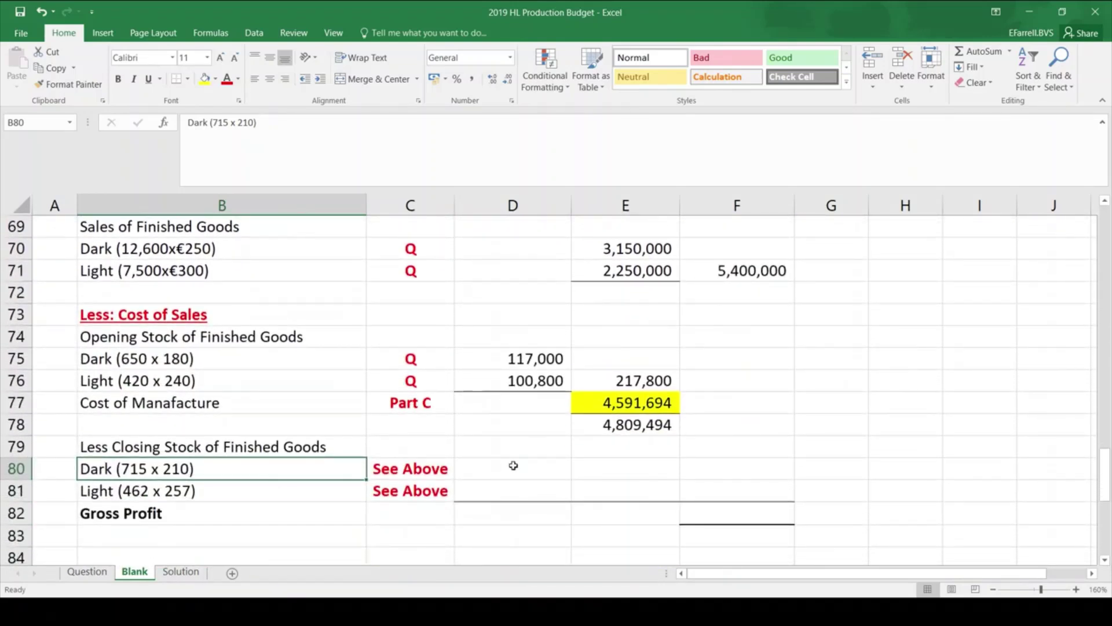
Enter closing stock as =714*210 for Dark in D80 and =462*257 for Light in D81
left_click(513, 465)
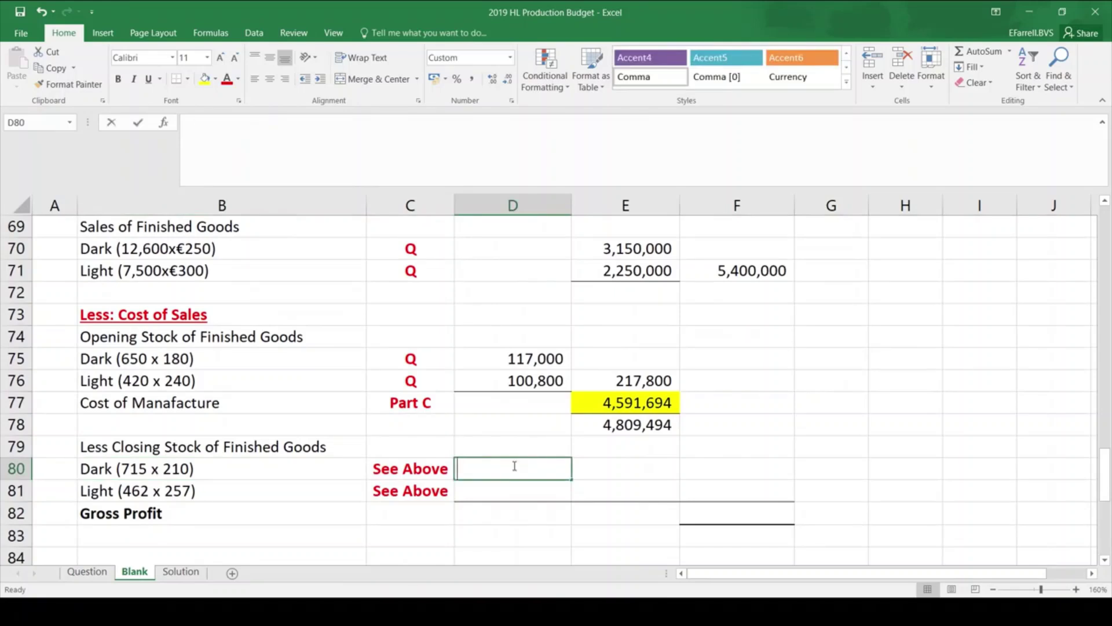
type("=7")
type("14")
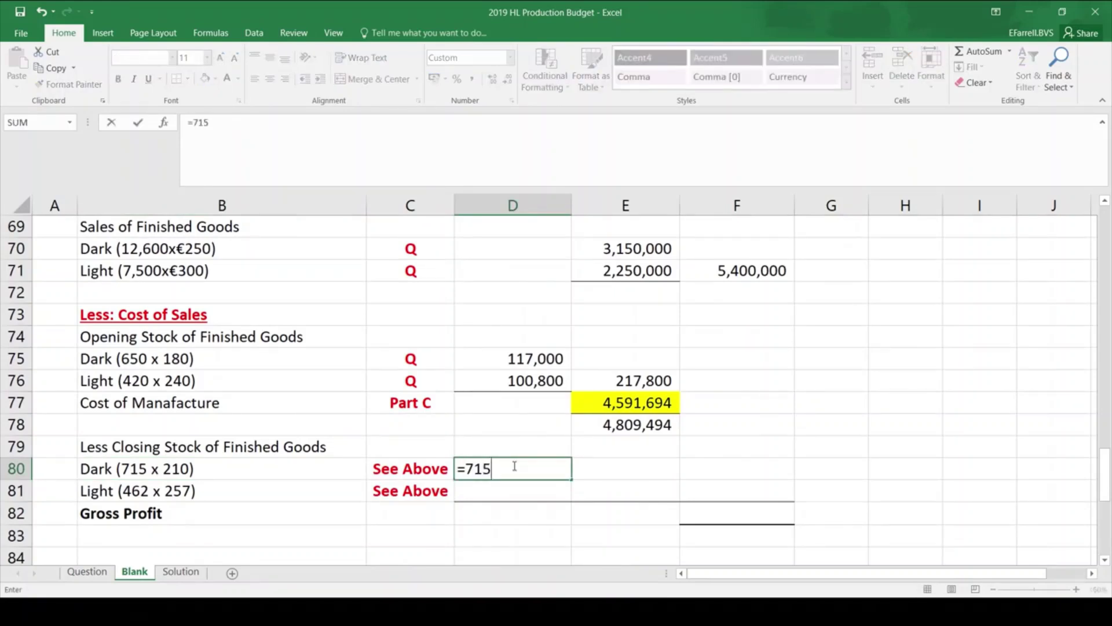
type("*210")
key("Return")
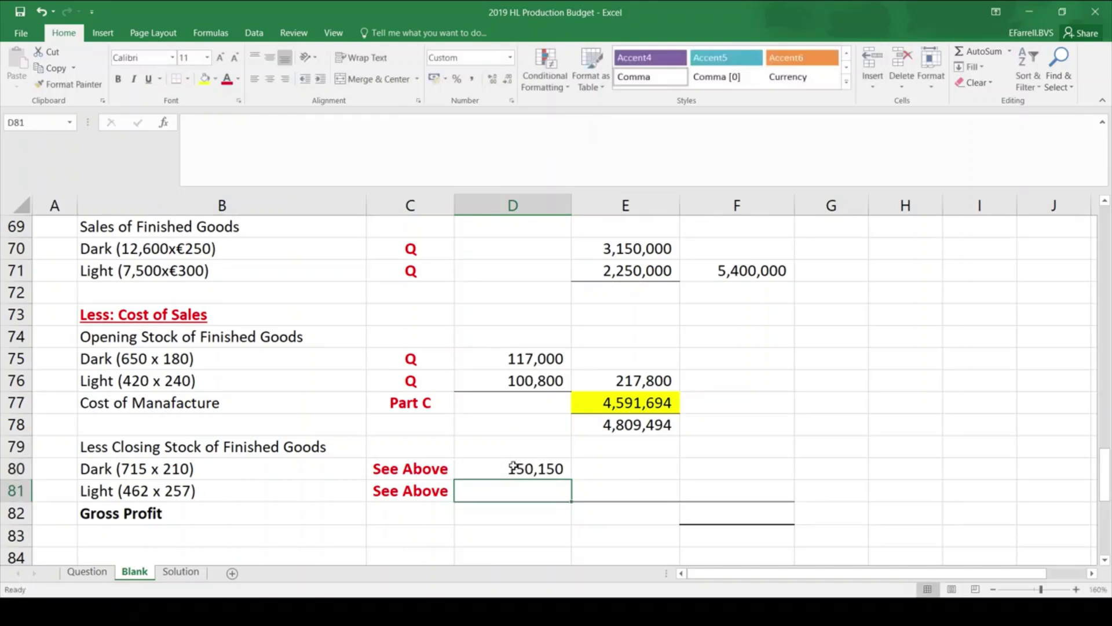
type("=")
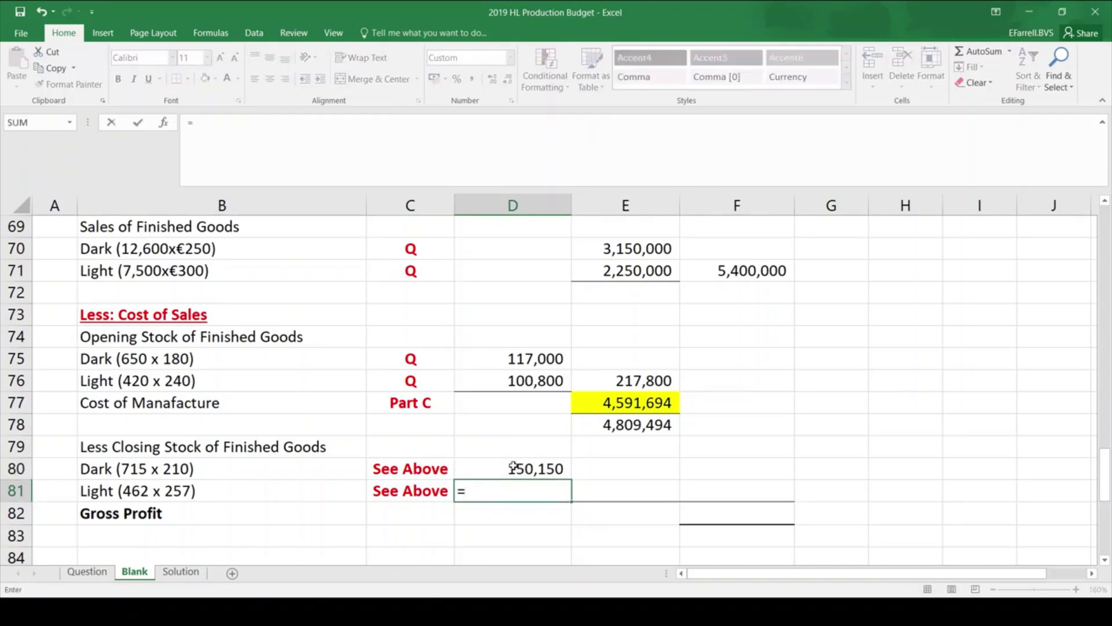
type("462*257")
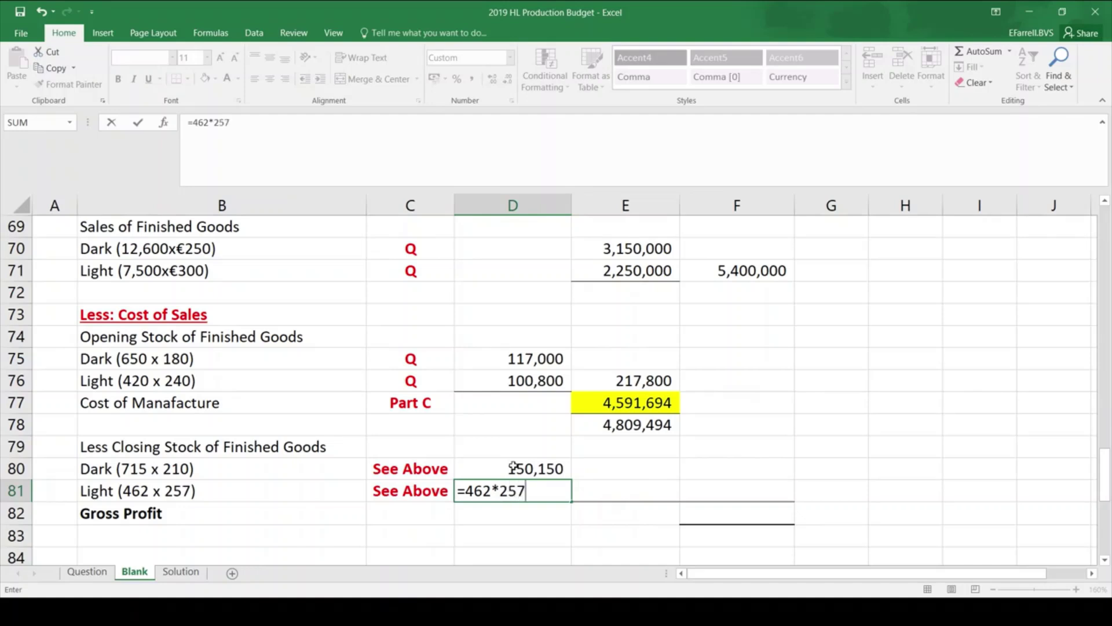
key("Return")
Total closing stock in E81 as =D80+D81 (268,884), then check the E76–E78 formulas
key("Up")
key("Right")
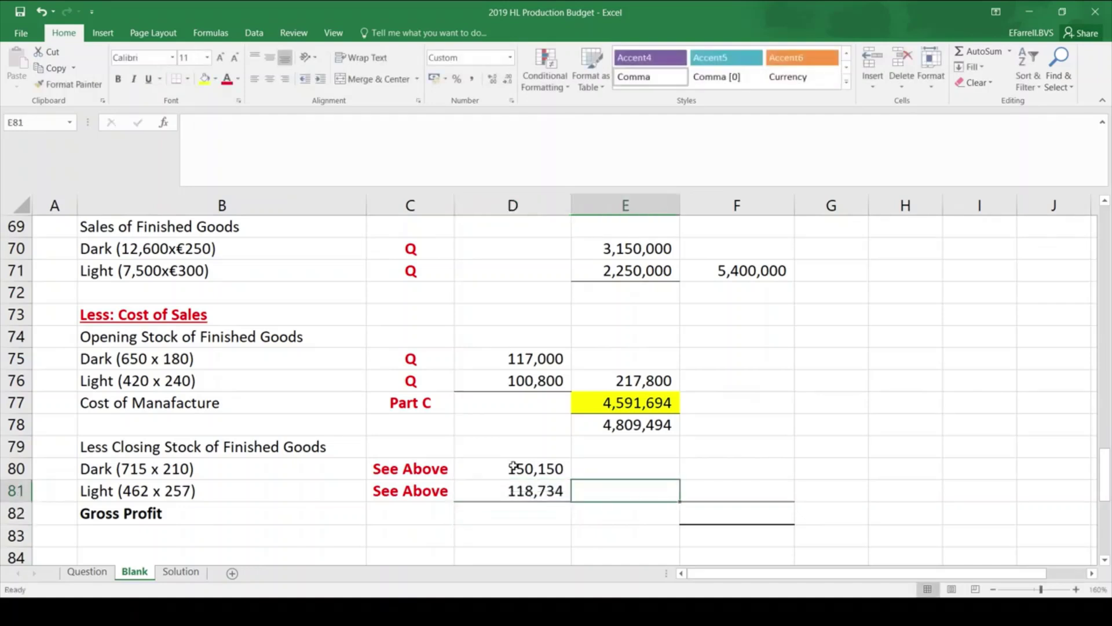
type("=")
left_click(514, 467)
type("+")
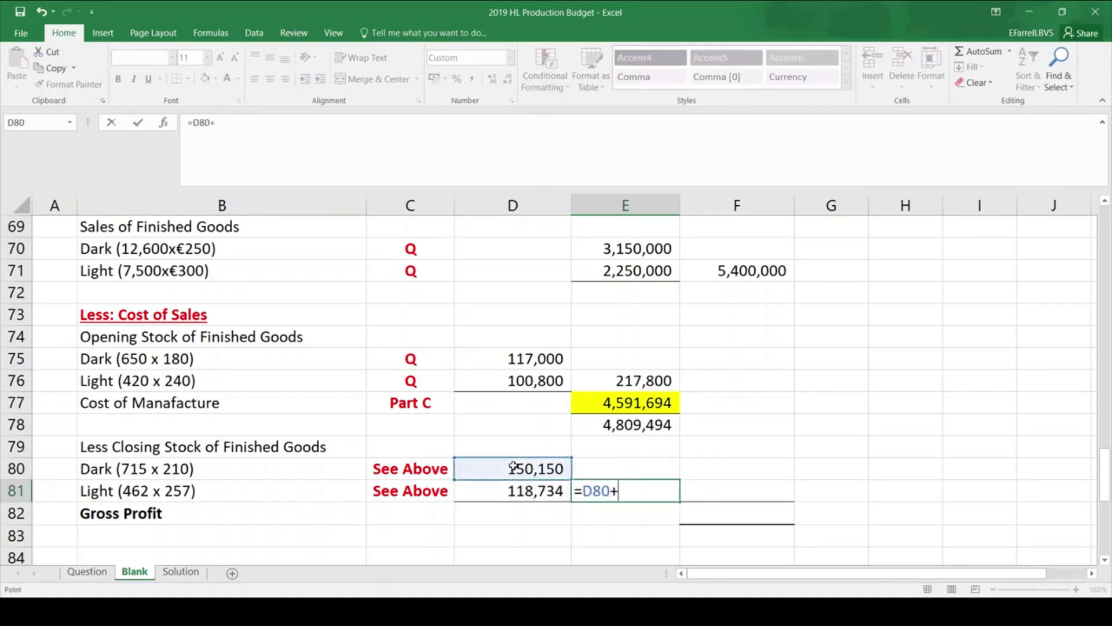
key("Left")
key("Return")
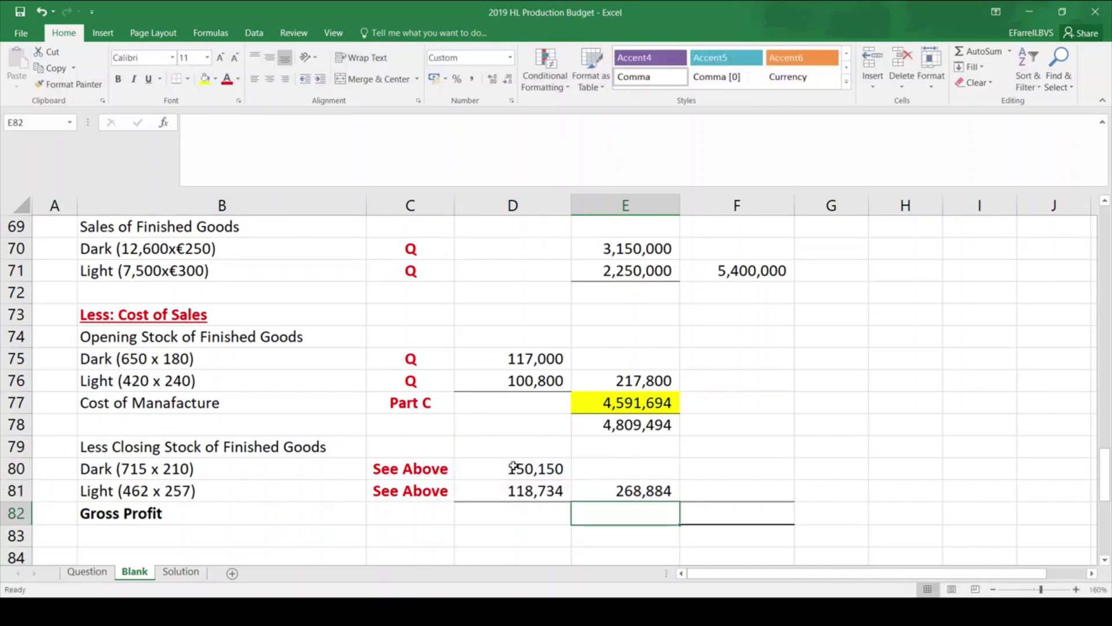
key("Up")
key("Up")
key("Up")
key("Up")
key("Up")
key("Up")
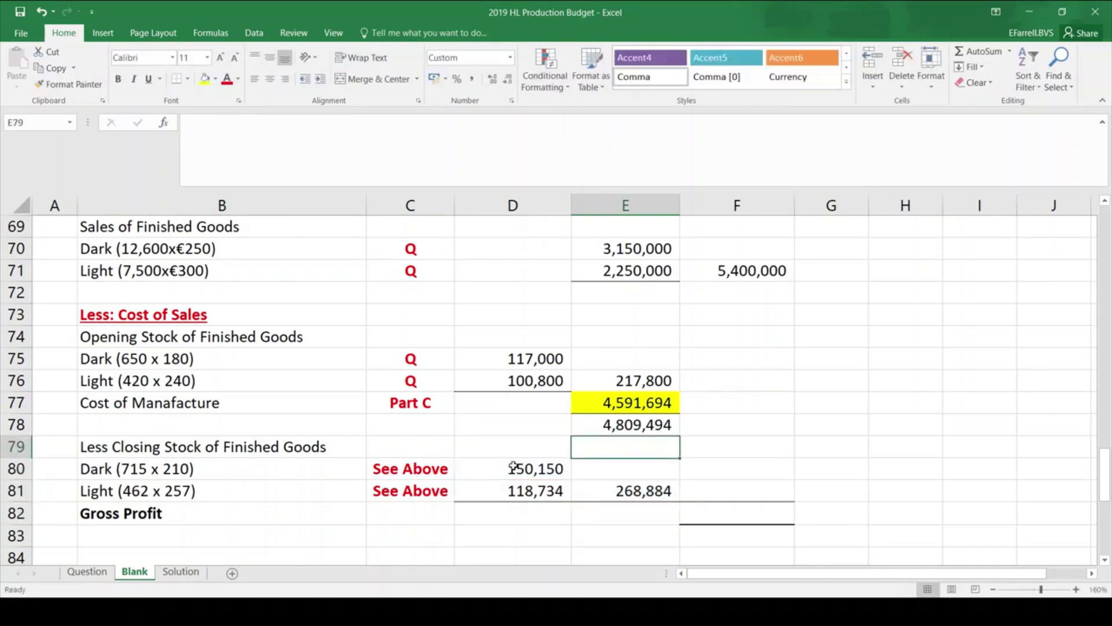
key("Down")
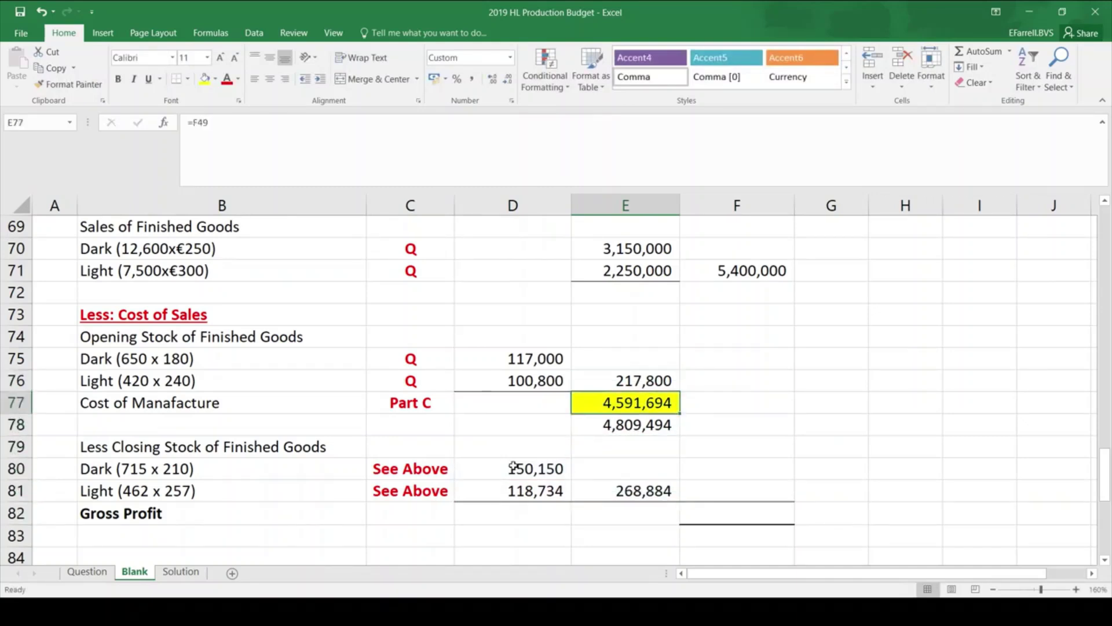
key("Down")
key("Down")
key("Down")
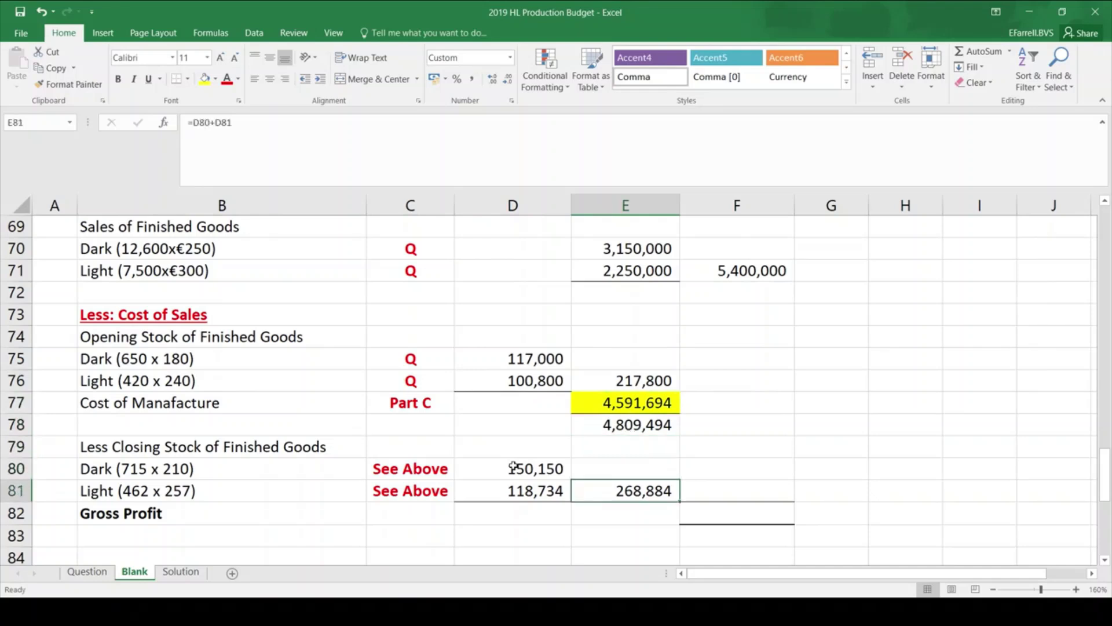
Enter cost of sales =E78-E81 in F81, giving 4,540,610
key("Right")
type("=")
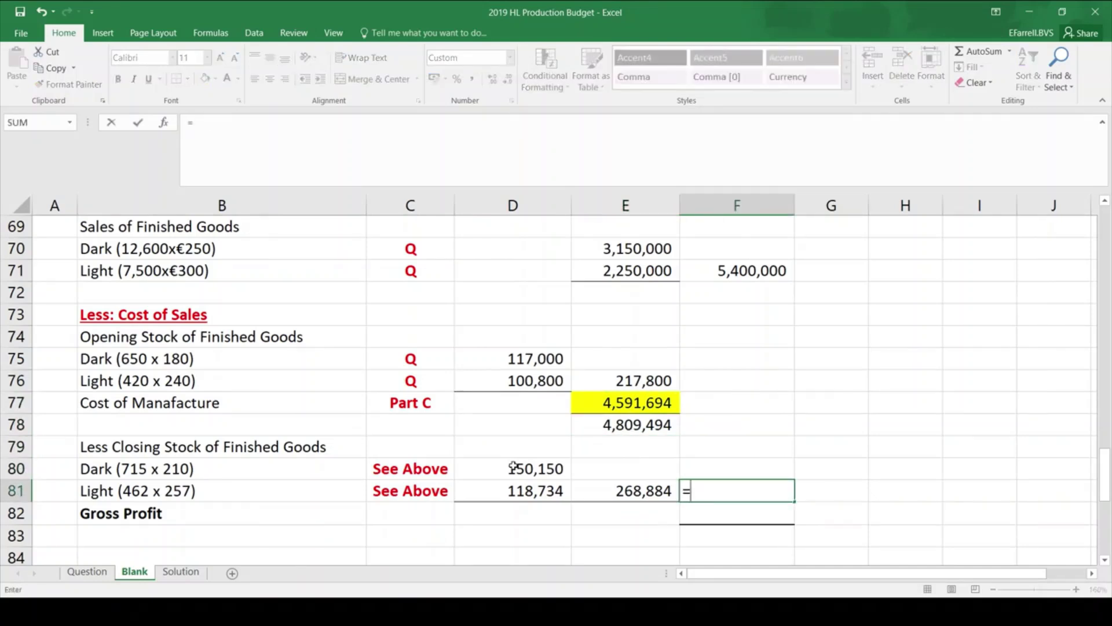
key("Up")
key("Up")
key("Up")
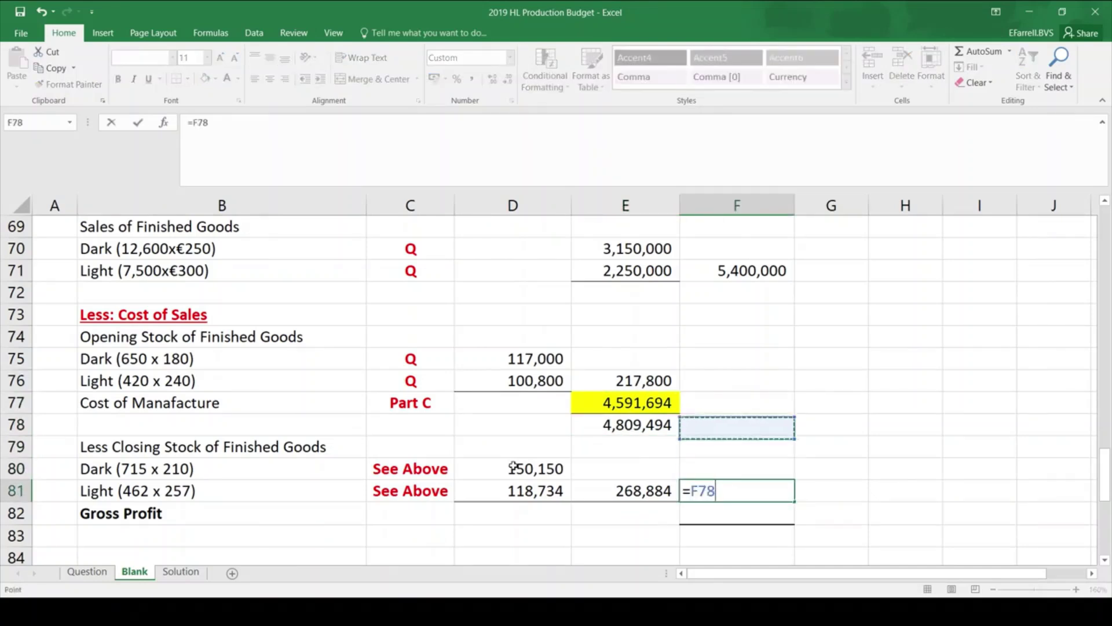
key("Left")
type("-")
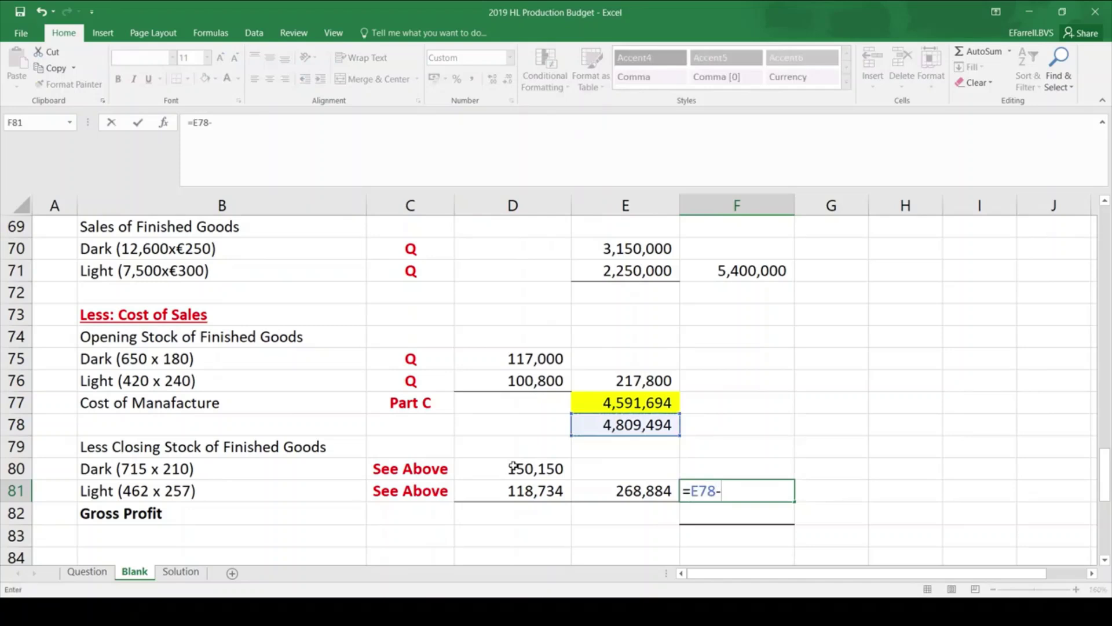
key("Left")
key("Return")
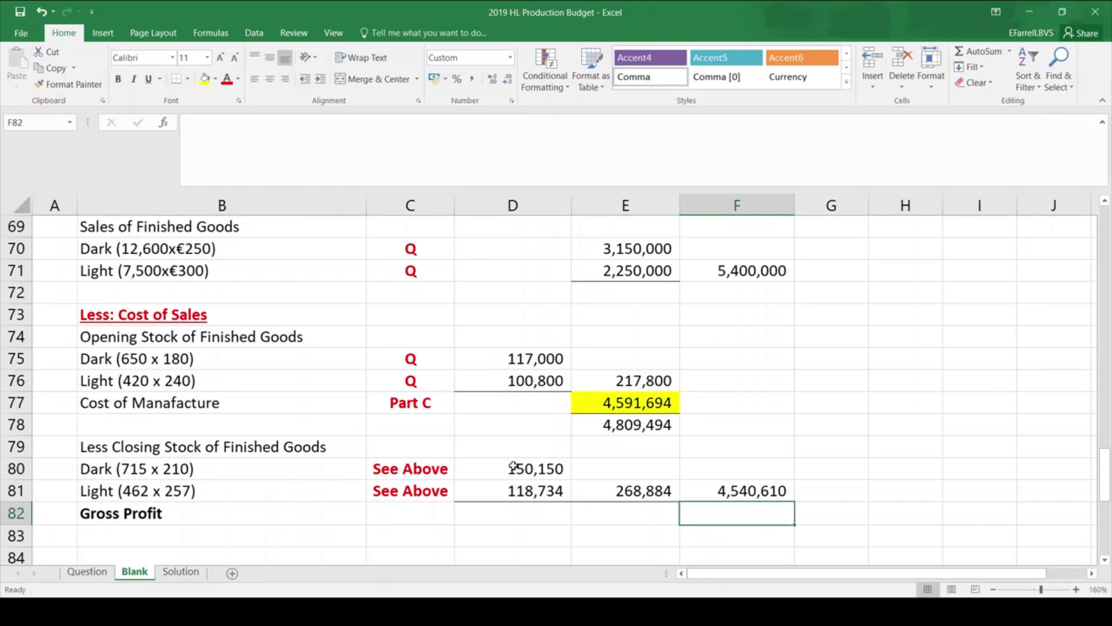
Enter Gross Profit =F71-F81 in F82, giving 859,390
type("=")
key("Up")
key("Up")
key("Up")
key("Up")
key("Up")
key("Up")
key("Up")
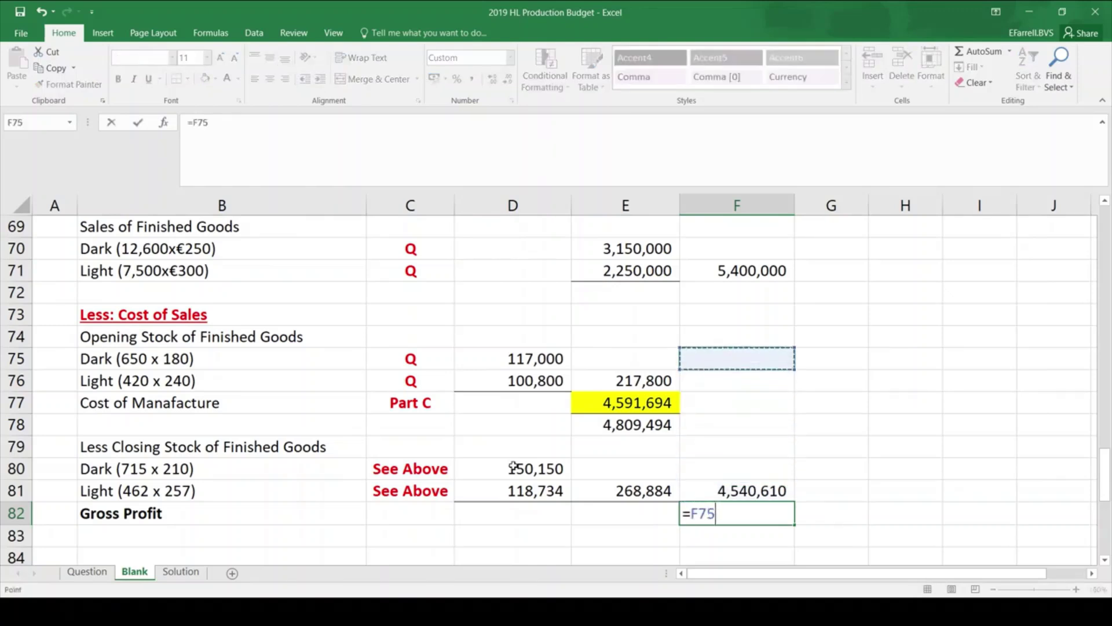
key("Up")
key("Up")
key("Up")
key("Up")
type("-")
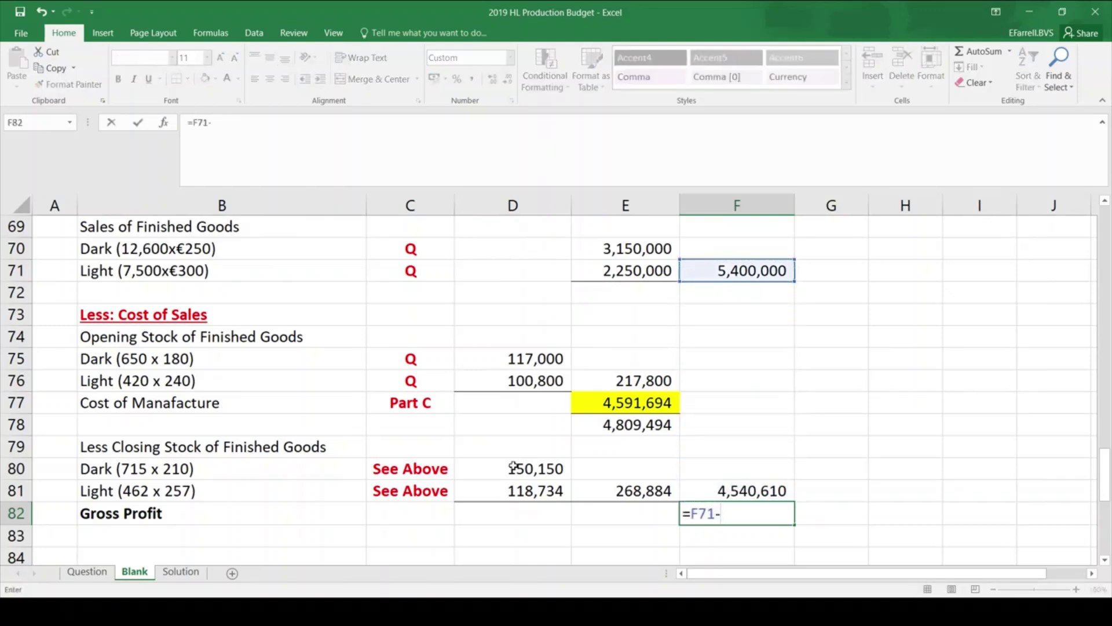
key("Up")
key("Return")
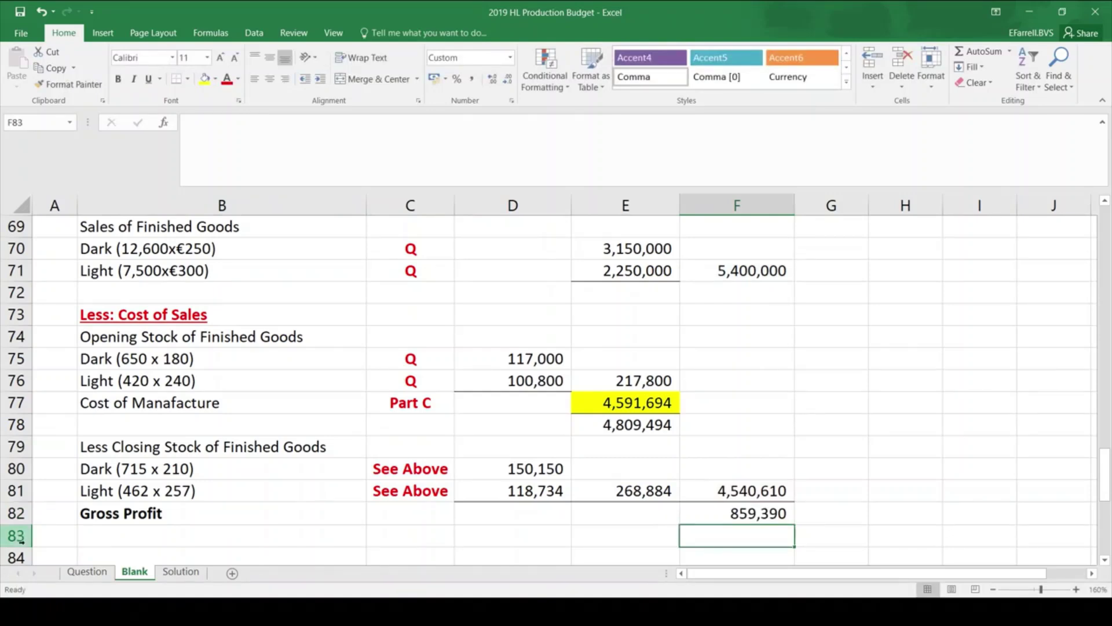
Review the part (e) question on the Question sheet, then return to the Blank sheet
left_click(202, 532)
key("Down")
key("Down")
key("Down")
key("Down")
key("Down")
key("Down")
key("Down")
key("Down")
key("Down")
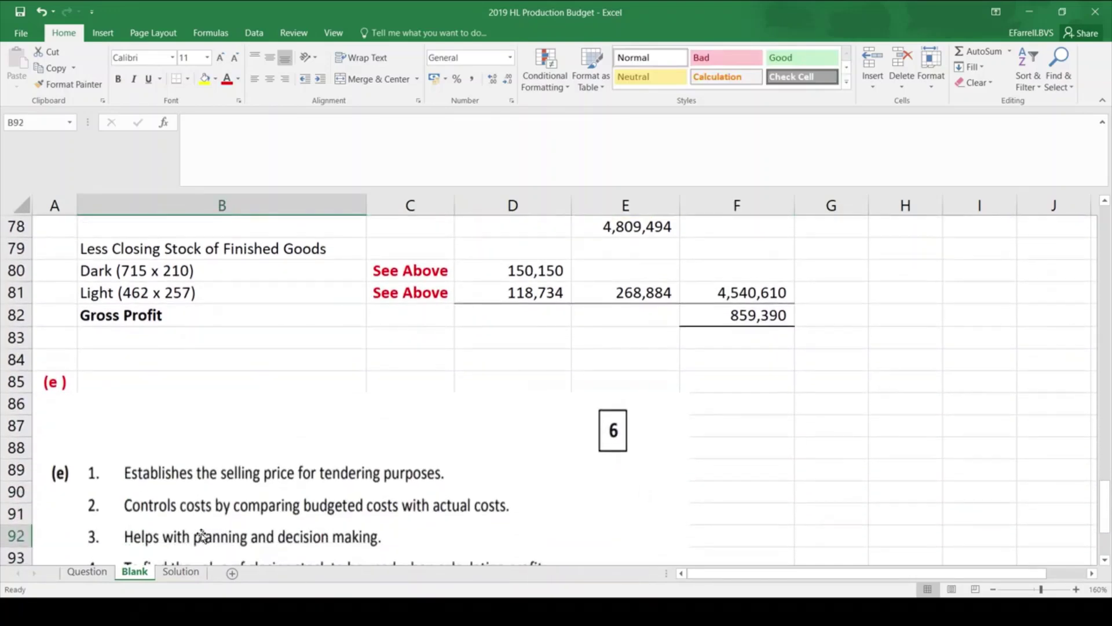
left_click(87, 572)
left_click(1110, 527)
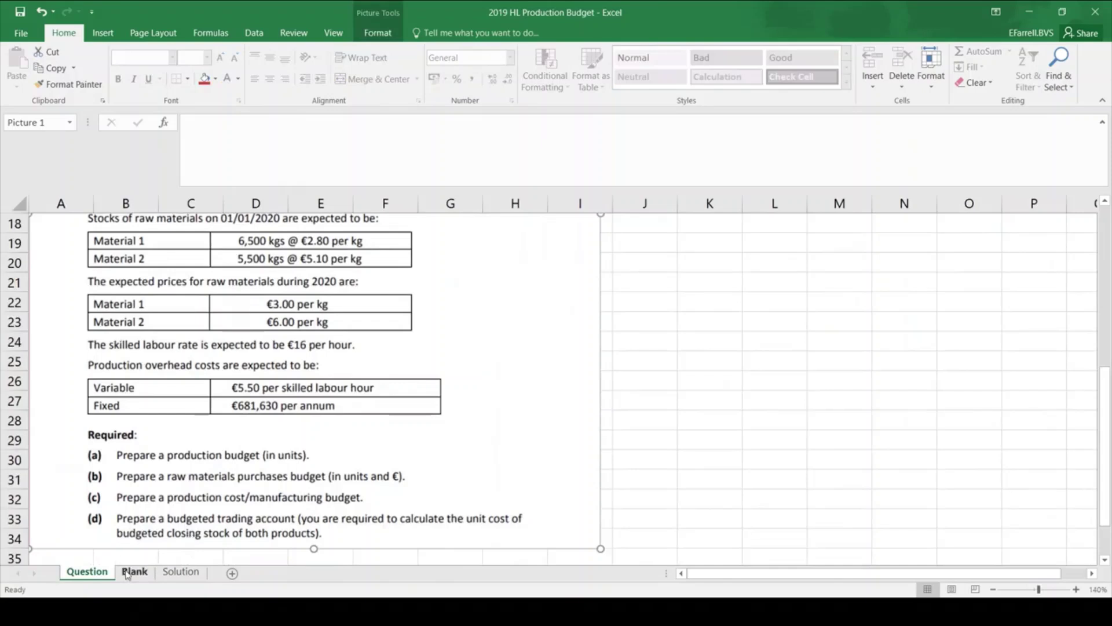
left_click(129, 572)
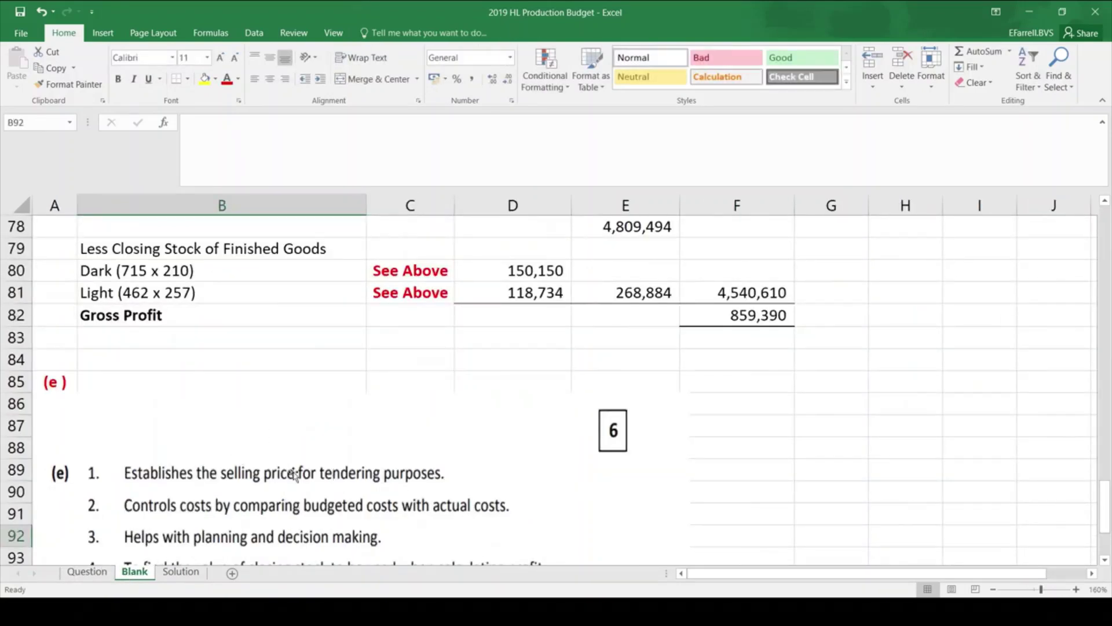
Move the part (e) answers picture slightly up below Gross Profit and deselect it
scroll(1107, 562, "down", 1)
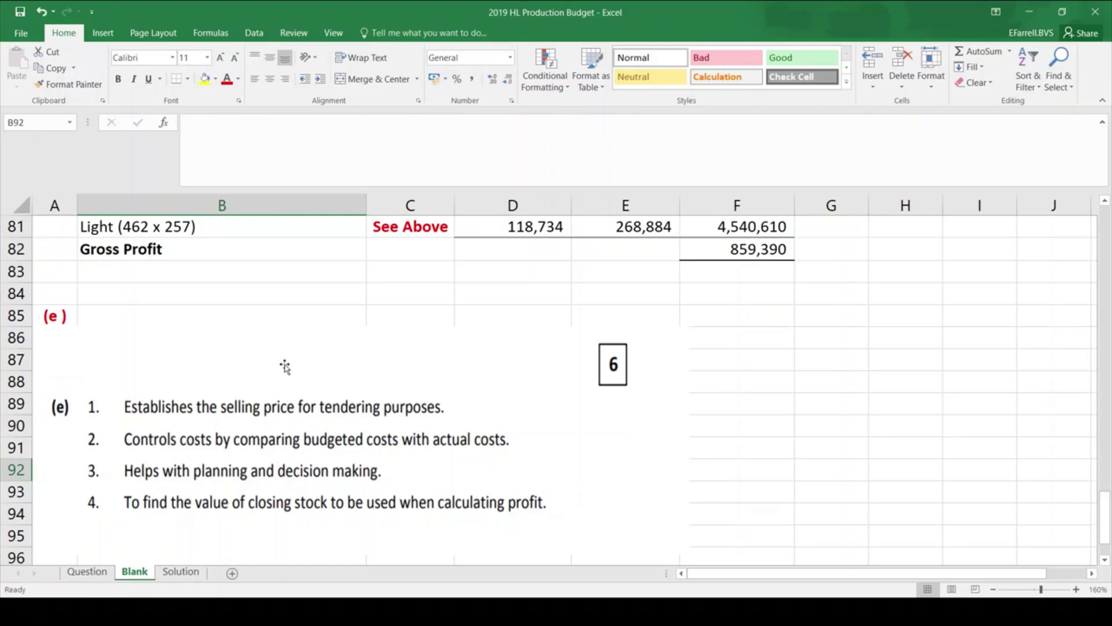
left_click_drag(285, 367, 285, 363)
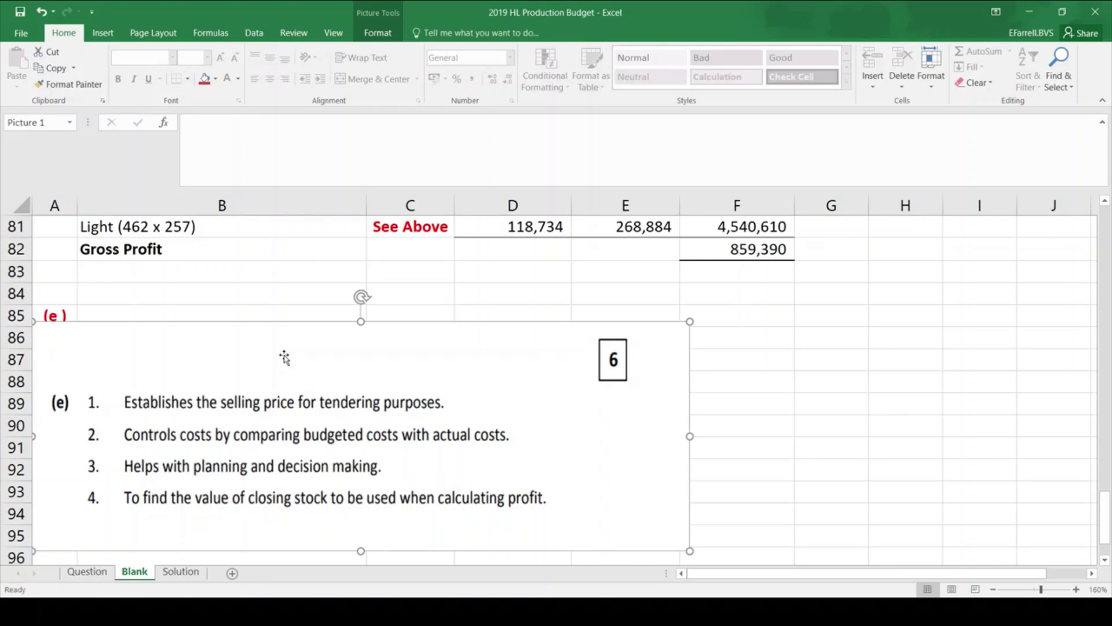
left_click(295, 284)
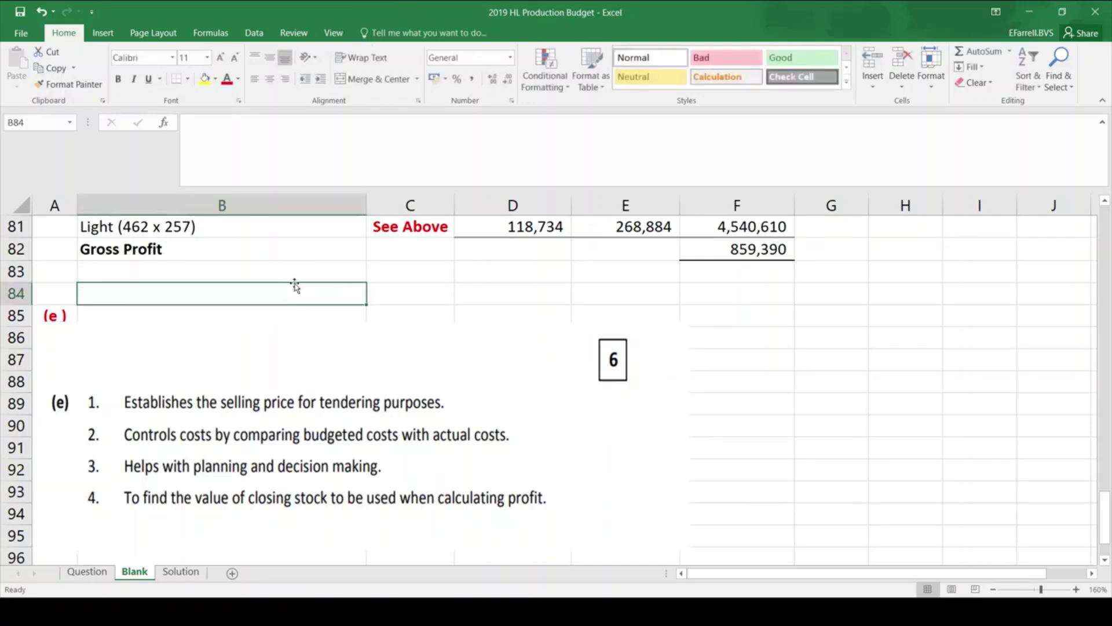